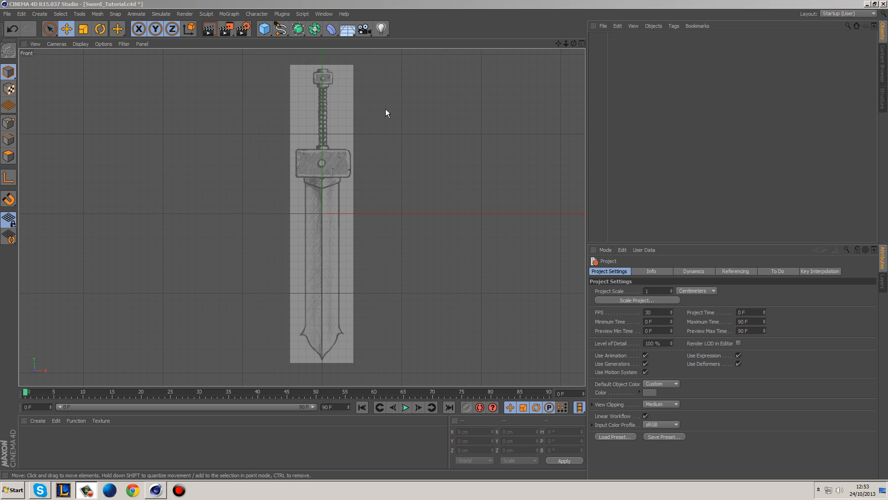
Widen the viewport showing the sword reference slightly and check the layer list.
scroll(317, 98, up, 8)
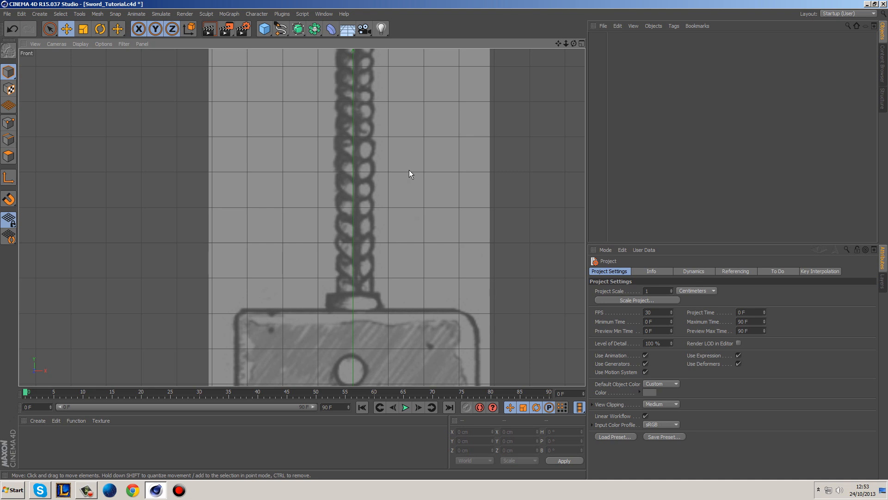
scroll(409, 174, down, 3)
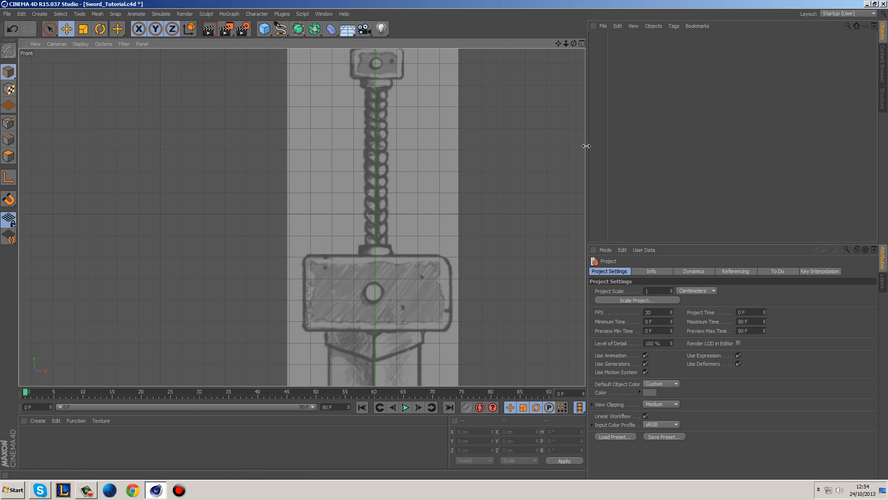
drag(586, 147, 602, 147)
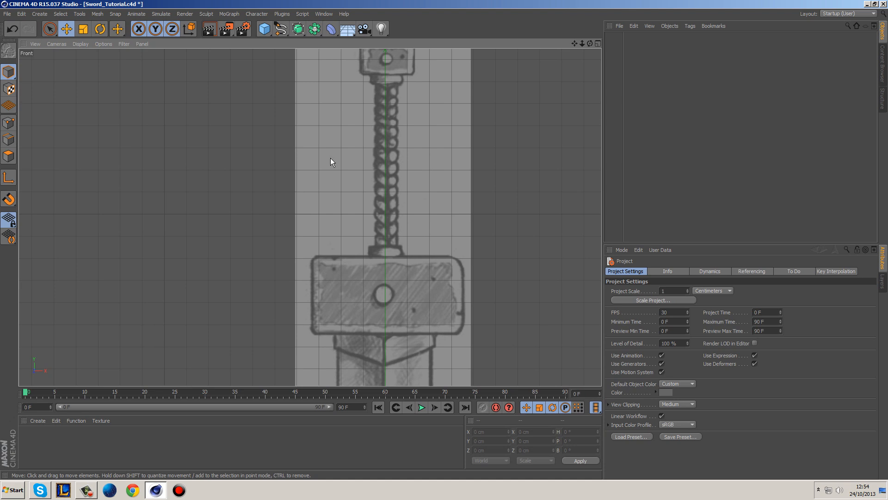
click(882, 280)
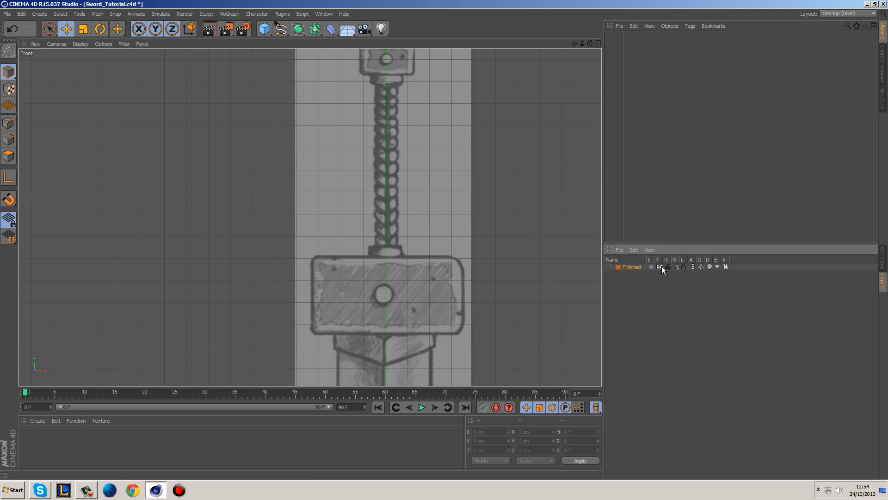
click(883, 258)
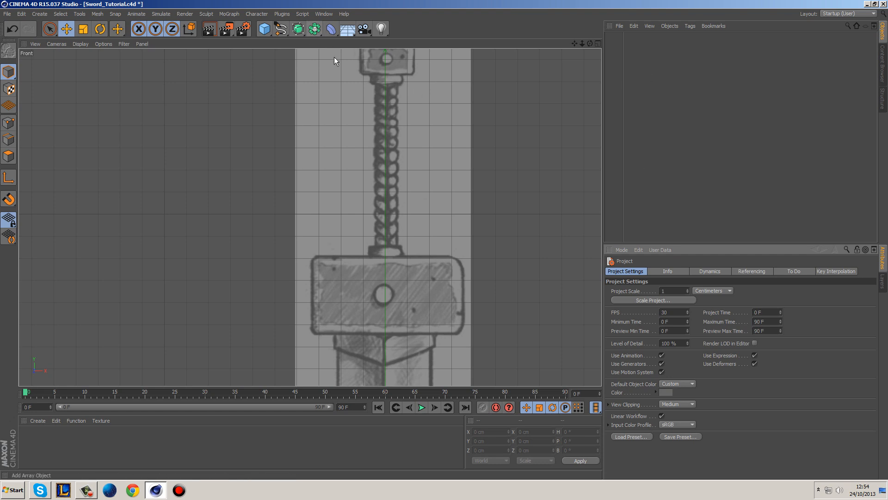
Add a cylinder and move it up onto the sword's grip in the reference, at Y about 1118.6 cm.
click(264, 28)
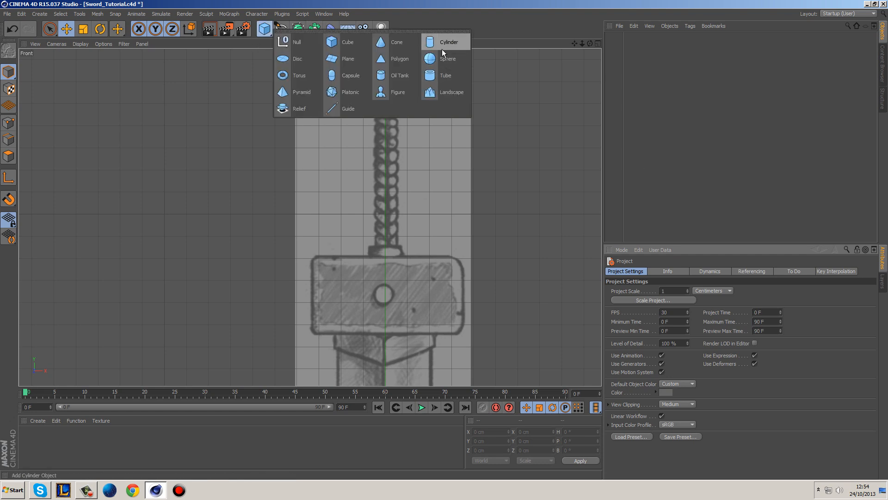
click(445, 42)
drag(388, 356, 403, 109)
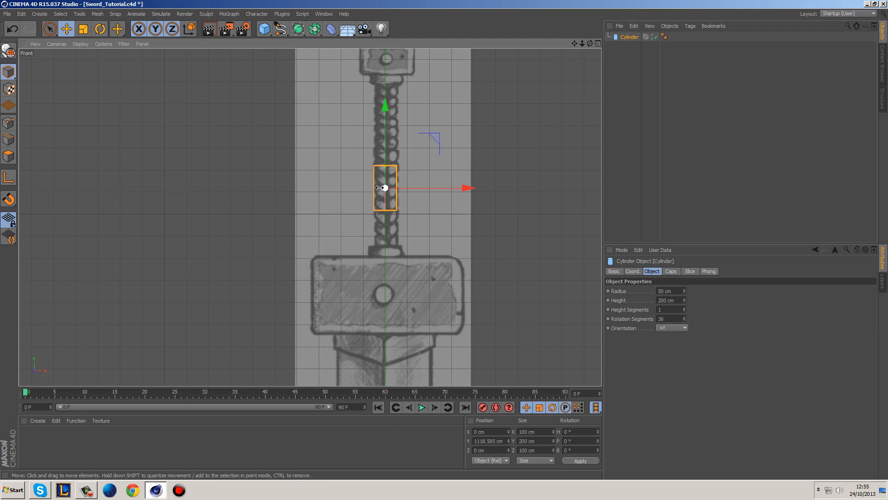
Examine the new cylinder's shape and segments in the perspective view.
middle_click(400, 190)
middle_click(215, 162)
key(o)
alt+drag(469, 189, 421, 220)
alt+middle_drag(421, 221, 410, 235)
scroll(412, 206, down, 4)
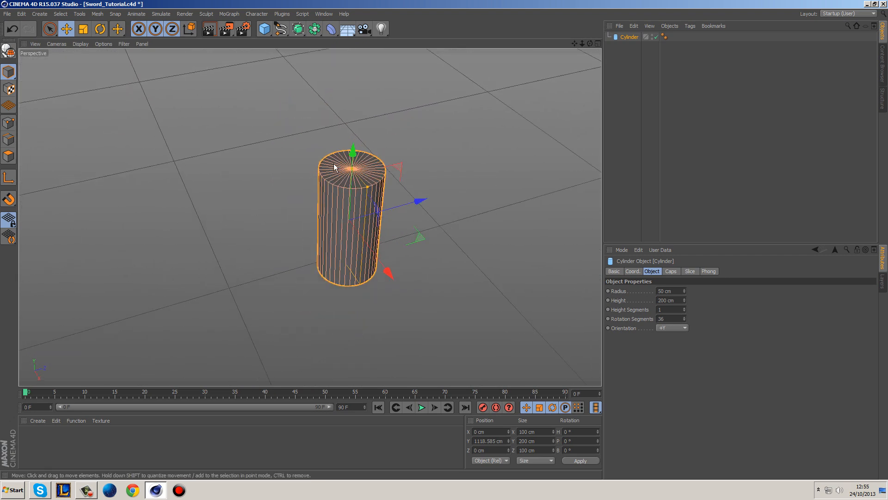
middle_click(457, 185)
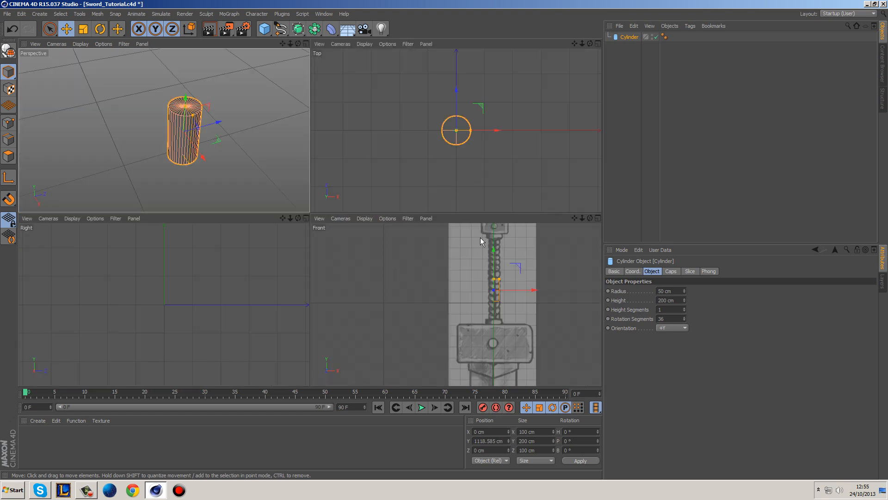
middle_click(498, 278)
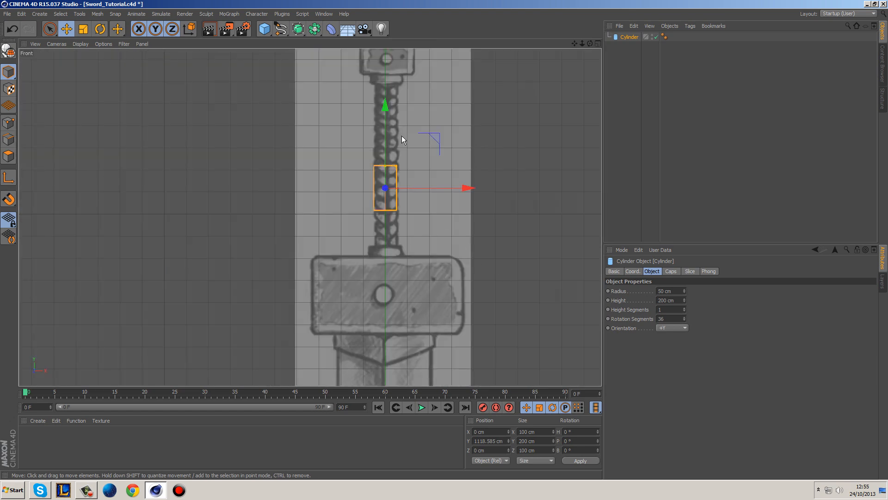
Set the cylinder's height to 40 cm and its rotation segments to 24.
alt+middle_drag(427, 93, 423, 140)
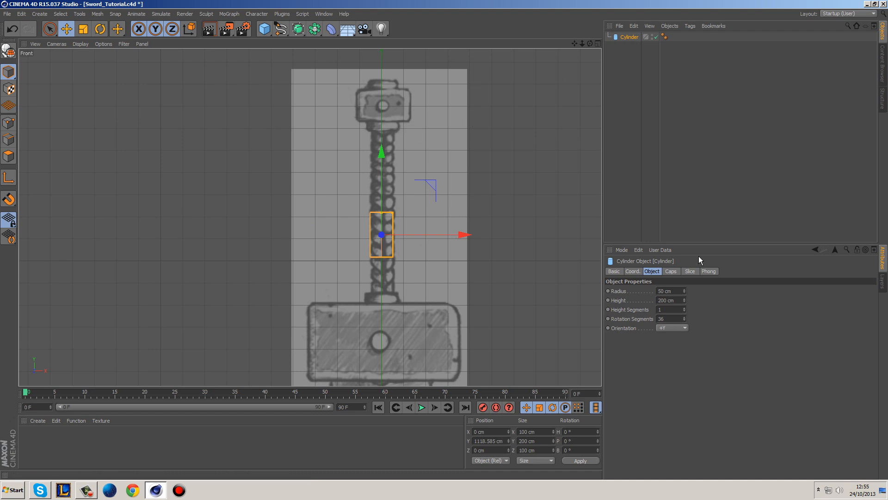
click(672, 300)
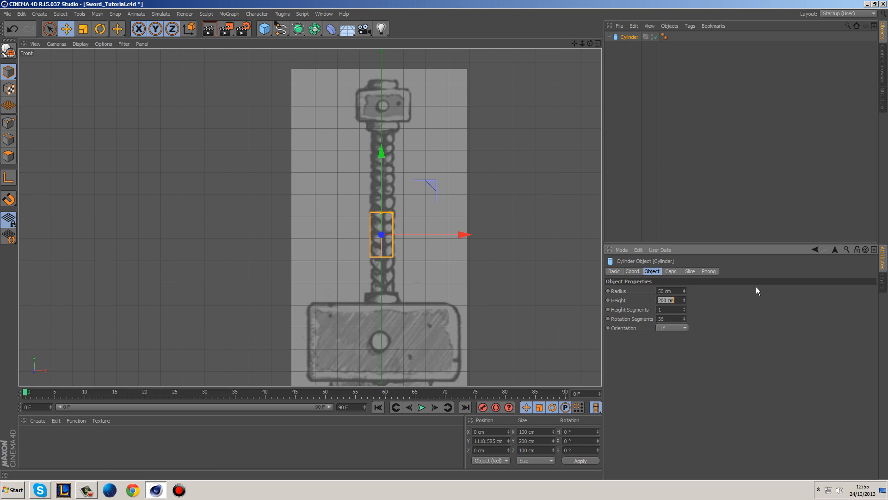
text(40)
key(Return)
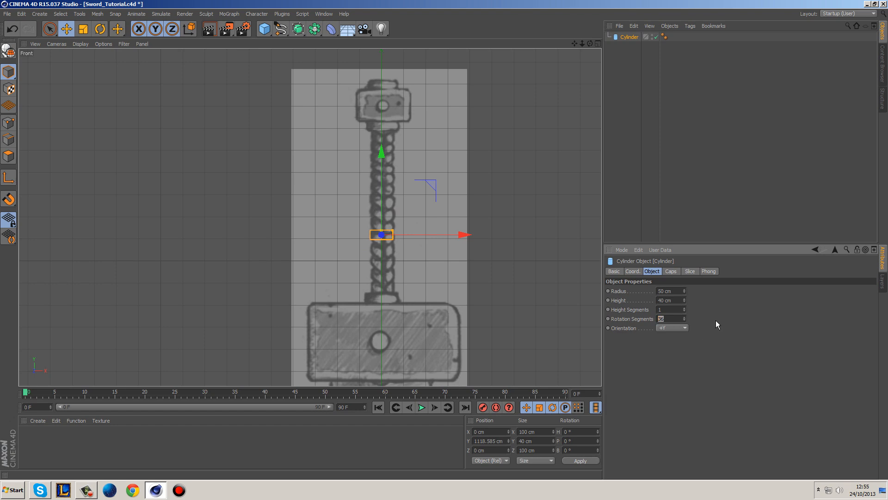
text(24)
key(Return)
scroll(389, 277, up, 2)
scroll(390, 274, up, 3)
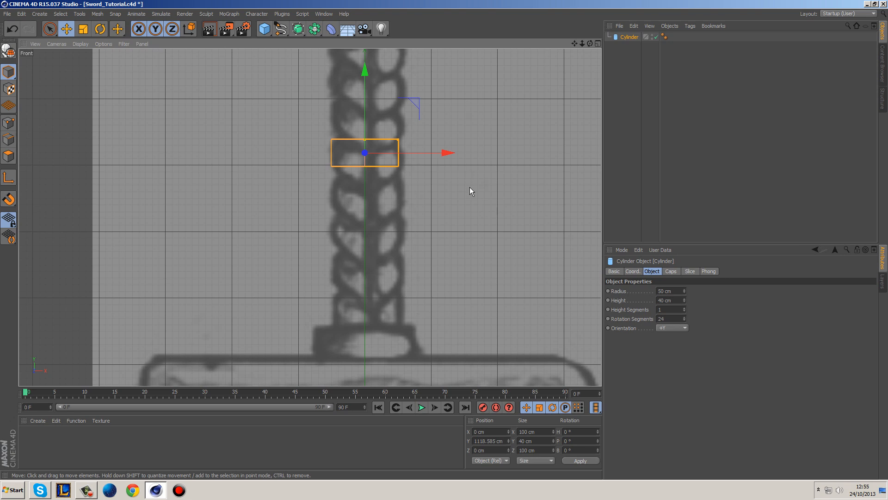
Turn off the cylinder's caps and make it an editable polygon object.
click(671, 272)
click(653, 271)
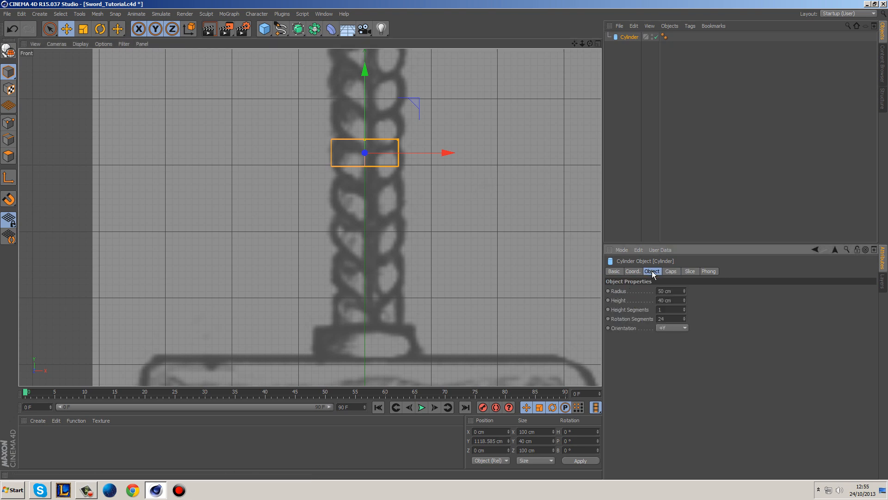
key(c)
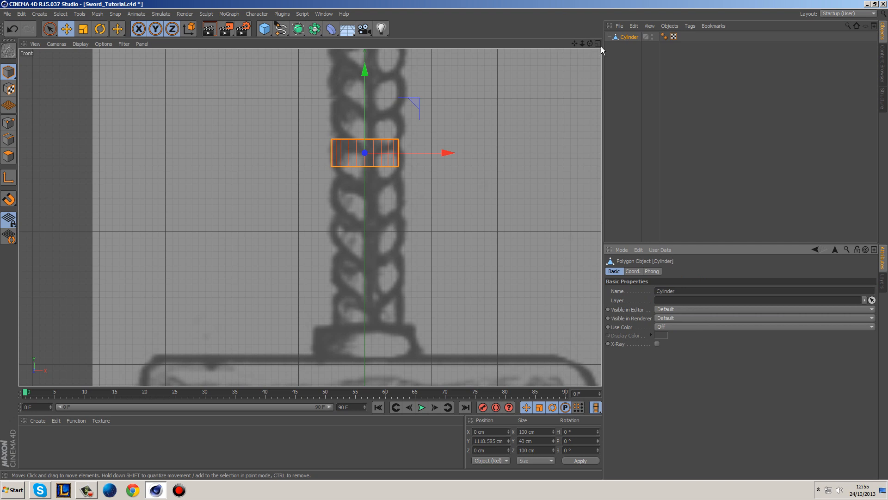
Lower the cylinder towards the base of the grip and let Live Selection pick hidden points as well in point mode.
drag(361, 74, 406, 184)
click(8, 122)
click(50, 29)
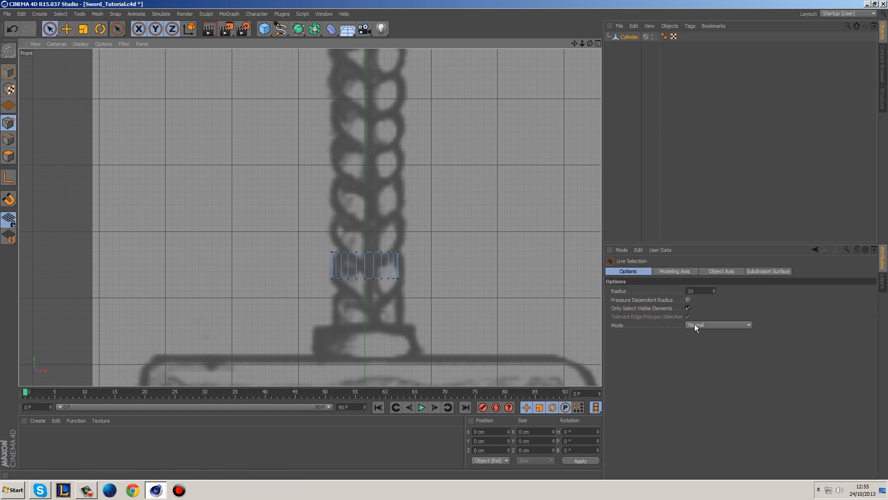
click(689, 308)
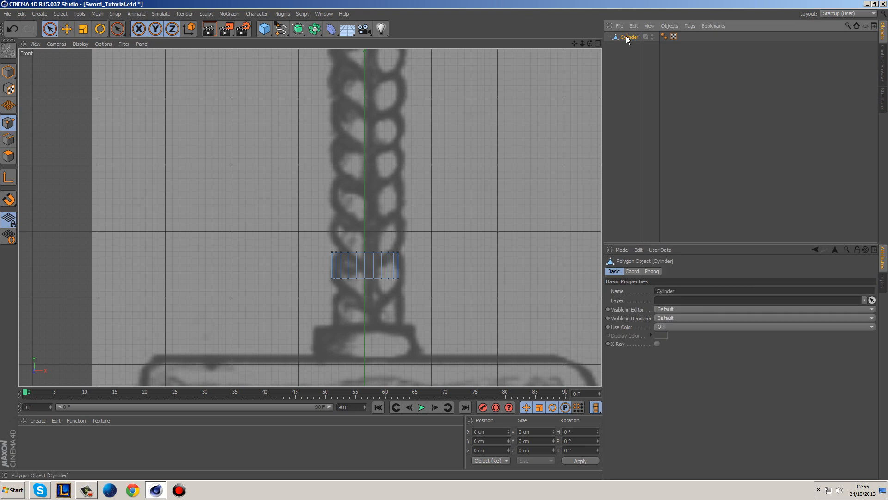
click(629, 37)
Raise the cylinder's points in stages, dropping the innermost ones from the selection each time, until the outer points reach Y about 27.4 cm.
scroll(381, 287, up, 4)
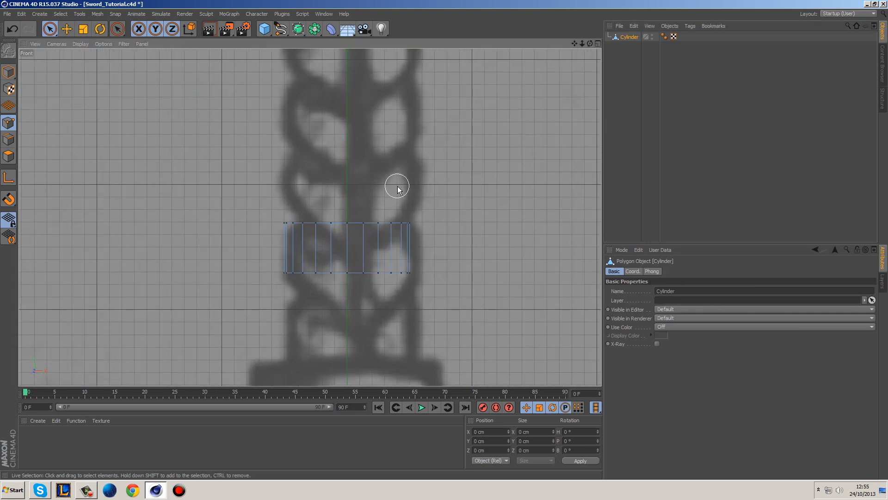
key(ctrl+a)
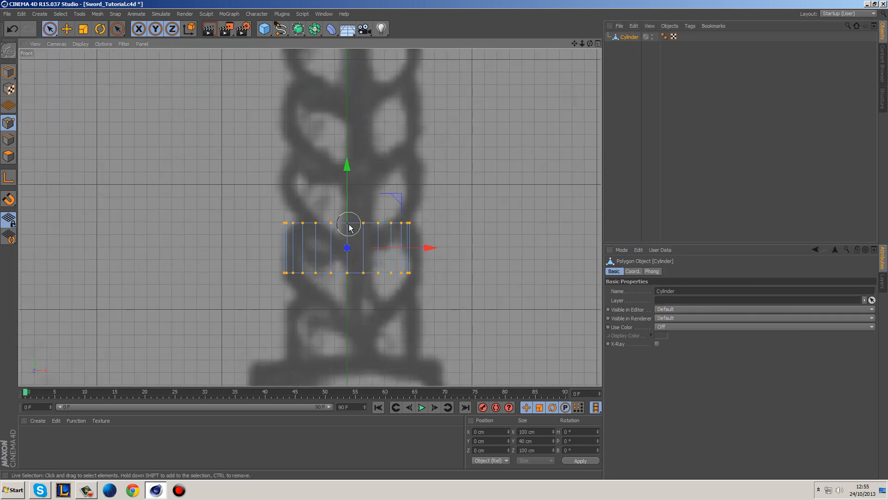
drag(348, 191, 349, 185)
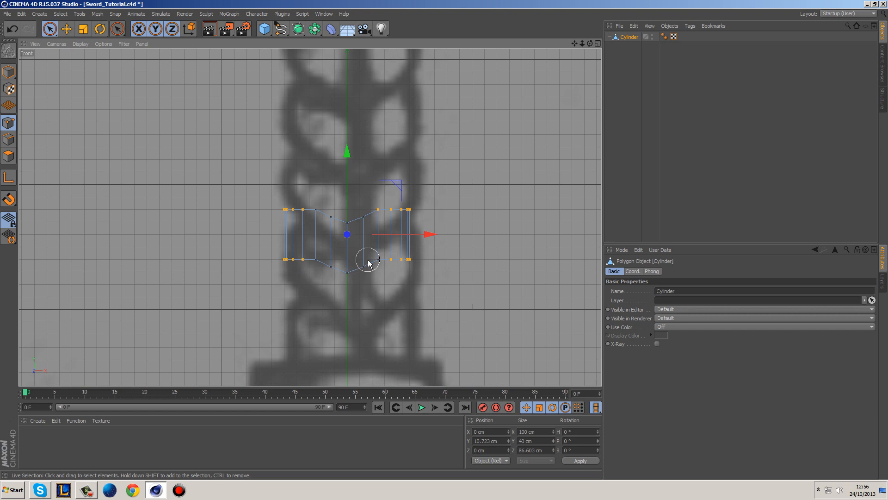
drag(349, 171, 351, 159)
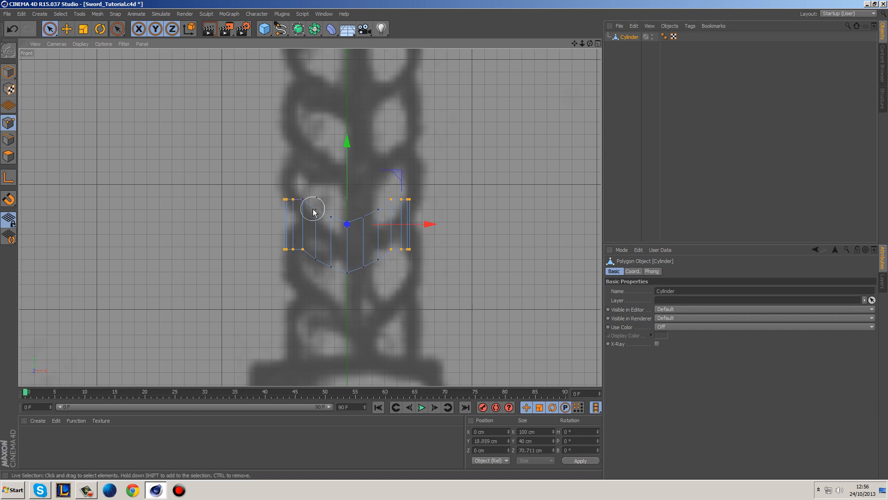
ctrl+click(391, 199)
drag(348, 157, 349, 147)
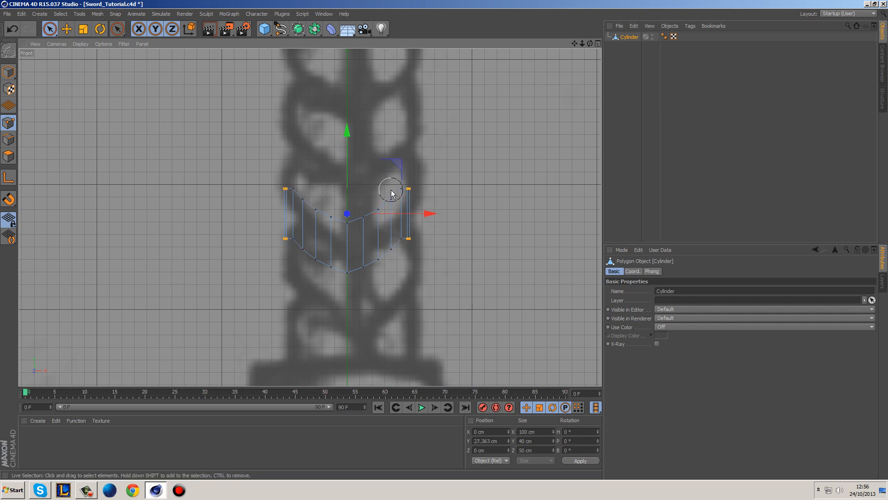
Raise the outermost side points in smaller stages to Y about 34.9 cm to finish the band's curved V shape.
scroll(351, 210, up, 5)
drag(345, 162, 349, 151)
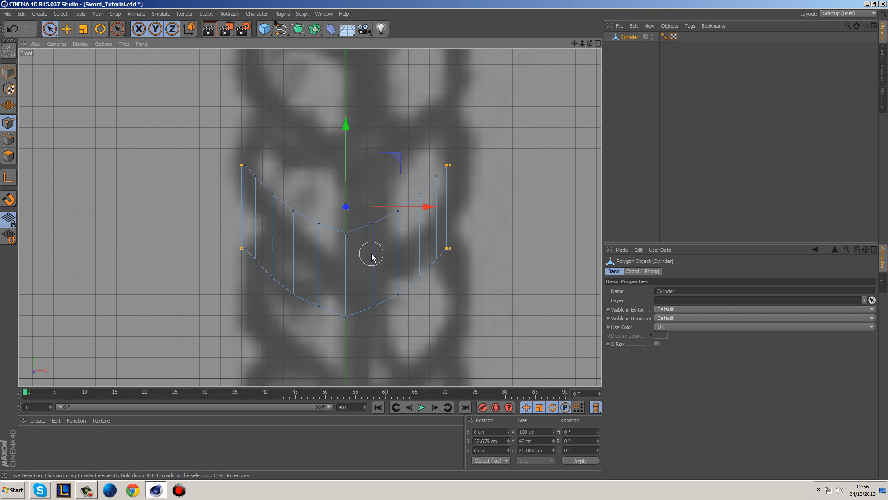
ctrl+click(435, 166)
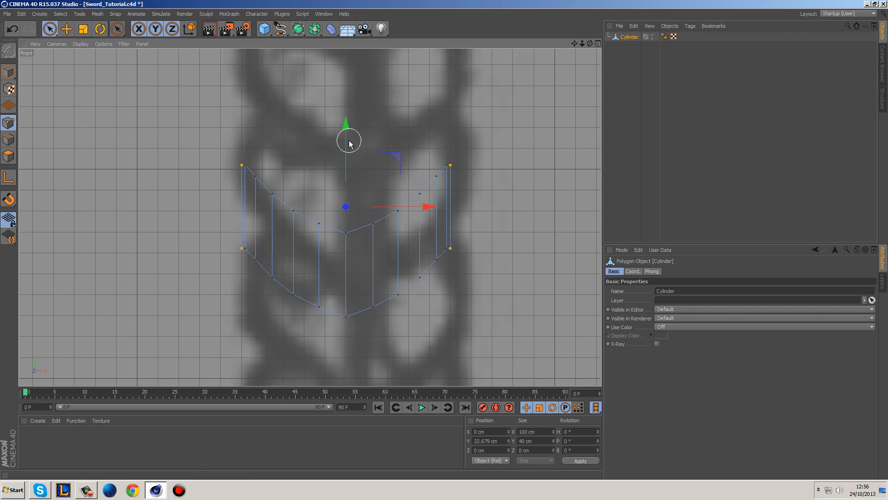
drag(349, 140, 349, 135)
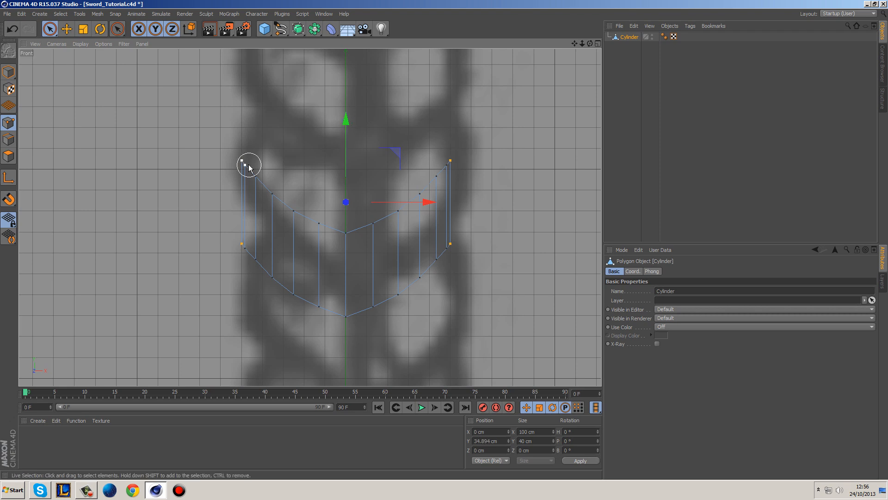
Deselect the band and examine its curved shape from the front in the perspective view.
click(640, 90)
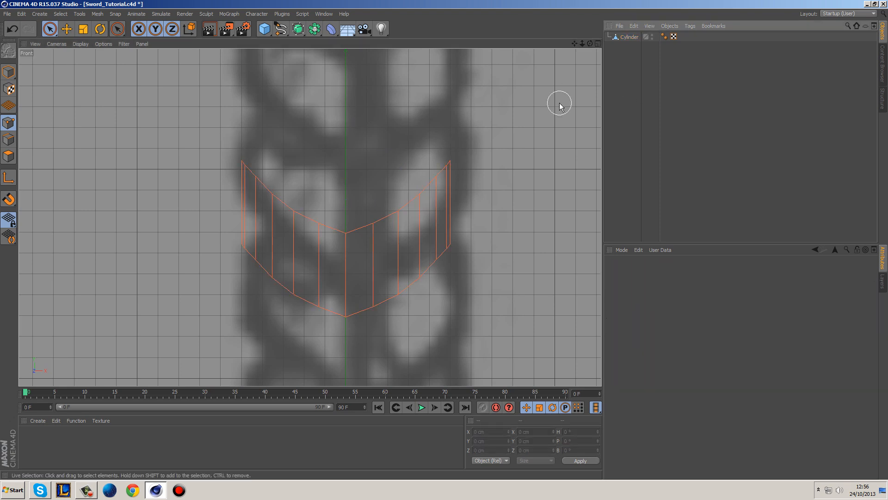
middle_click(458, 180)
middle_click(228, 169)
alt+drag(365, 231, 441, 170)
scroll(380, 226, up, 5)
alt+drag(393, 208, 413, 196)
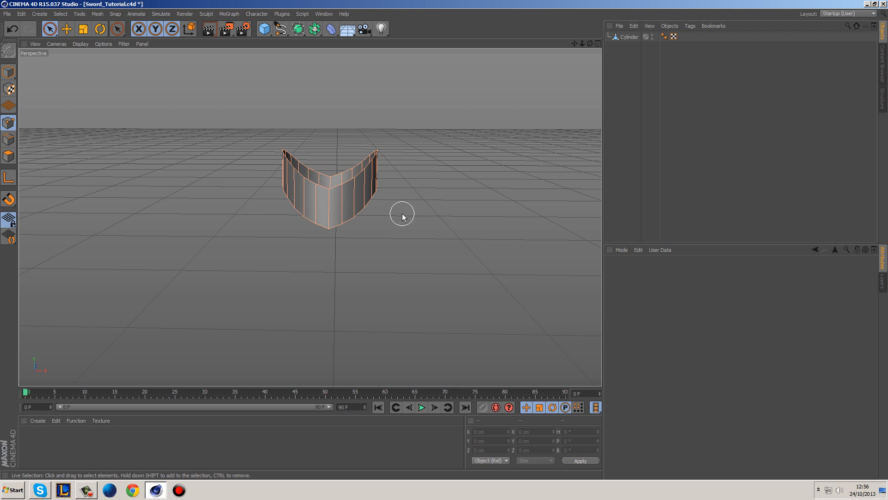
Move the whole band down in model mode to the collar below the grip, at Y about 802.4 cm.
click(629, 37)
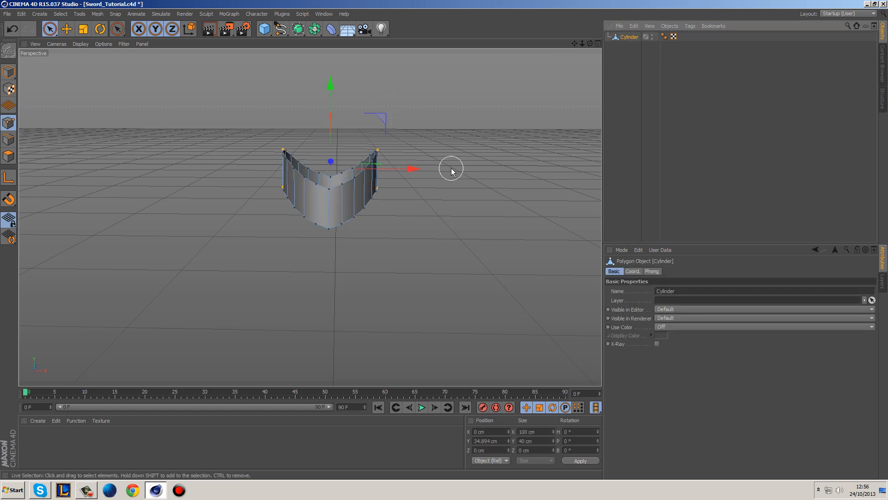
middle_click(434, 158)
middle_click(452, 303)
click(8, 74)
drag(346, 193, 346, 204)
scroll(325, 137, down, 3)
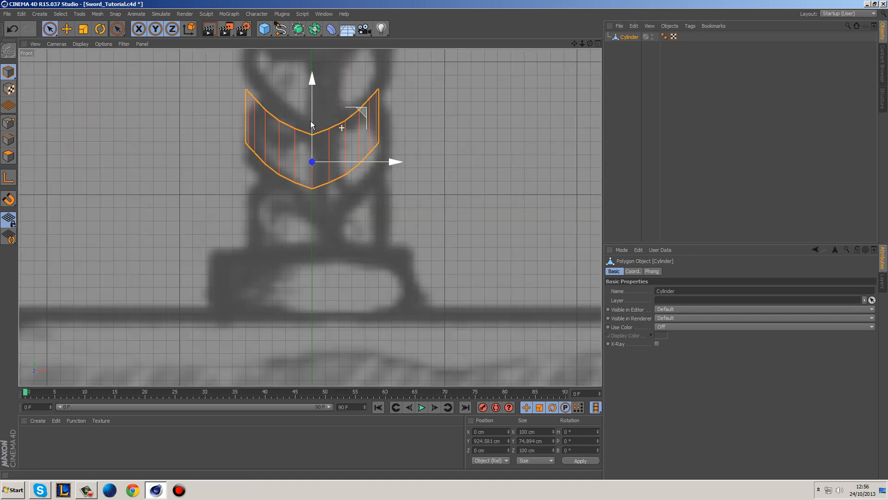
drag(310, 88, 333, 250)
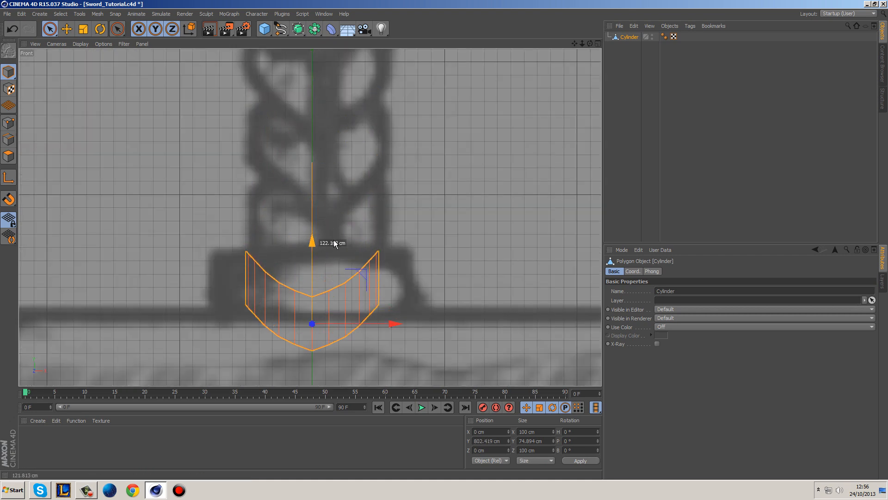
Put the band into a MoGraph Cloner and set the clones' vertical spacing to 41 cm per step.
alt+middle_drag(344, 201, 348, 239)
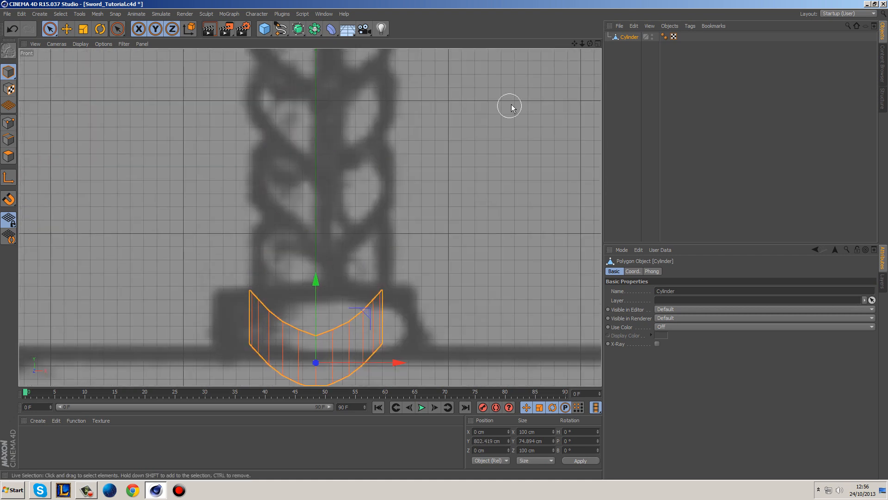
click(227, 15)
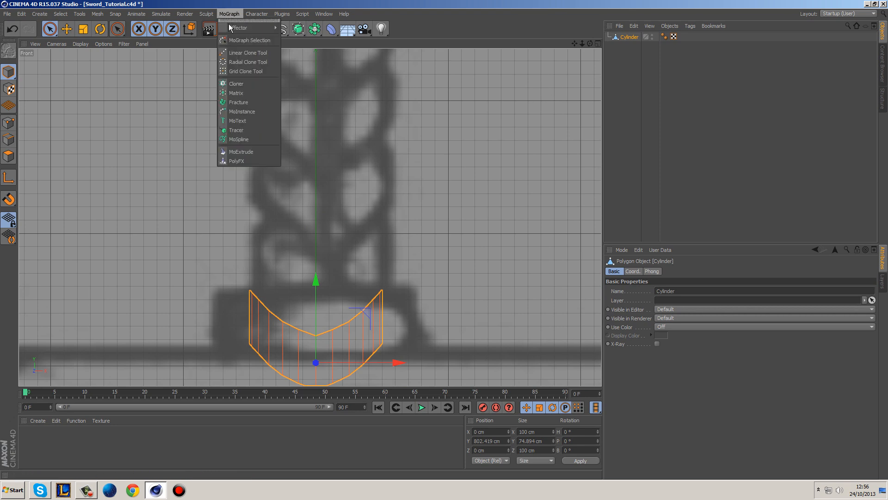
alt+click(236, 84)
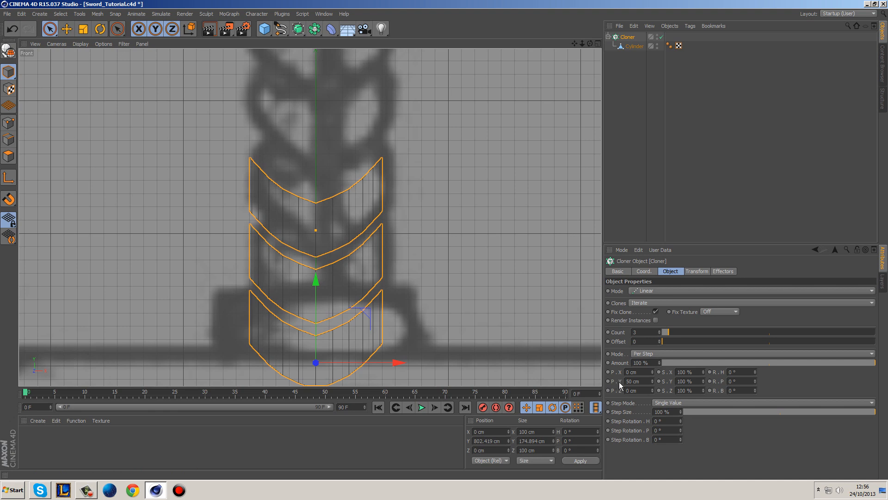
drag(653, 382, 653, 382)
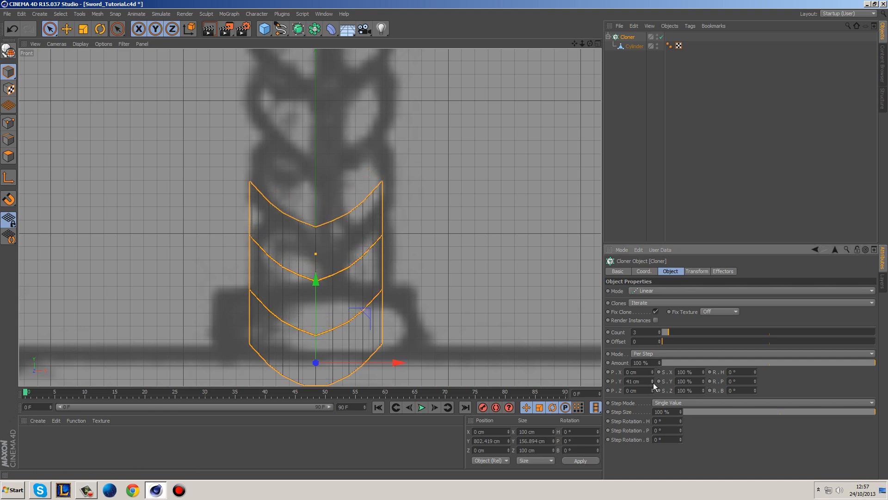
Set the Cloner's vertical spacing to 40 cm per step so the stacked bands meet without a gap.
scroll(280, 354, up, 6)
scroll(376, 346, up, 2)
scroll(500, 342, up, 2)
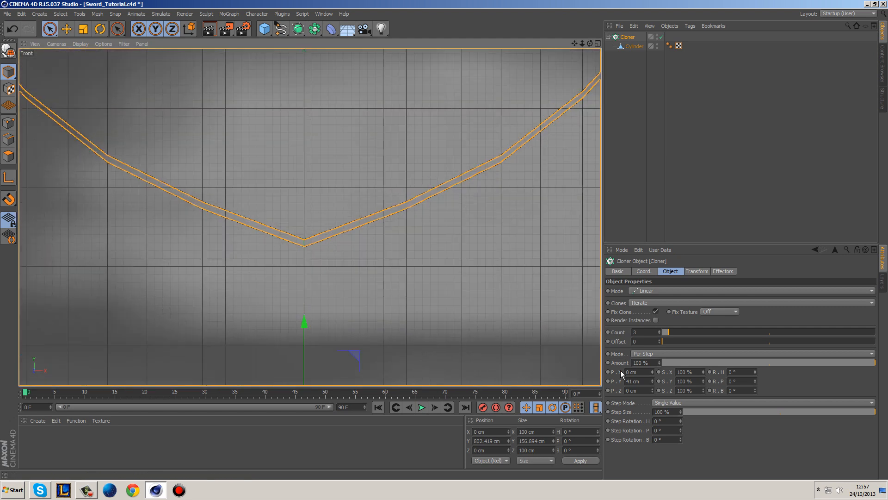
click(651, 382)
scroll(366, 238, down, 5)
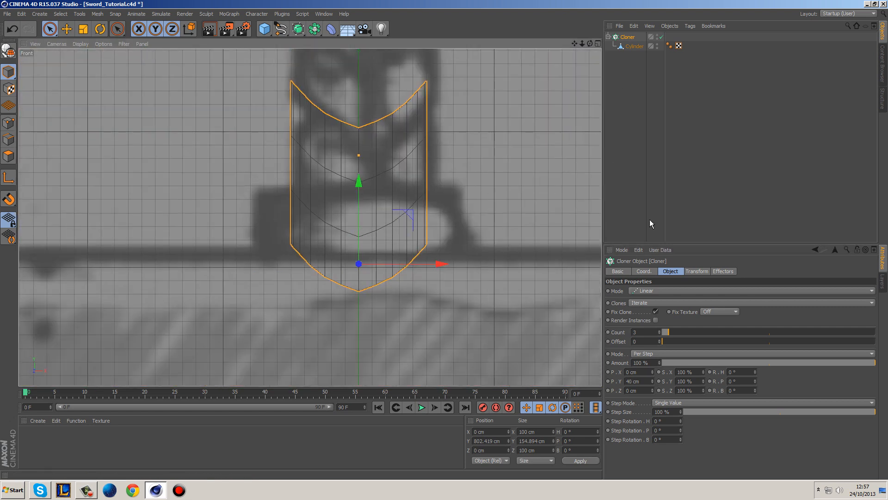
Set the Cloner's count to 21 so the stacked bands span the grip up to the pommel.
click(698, 333)
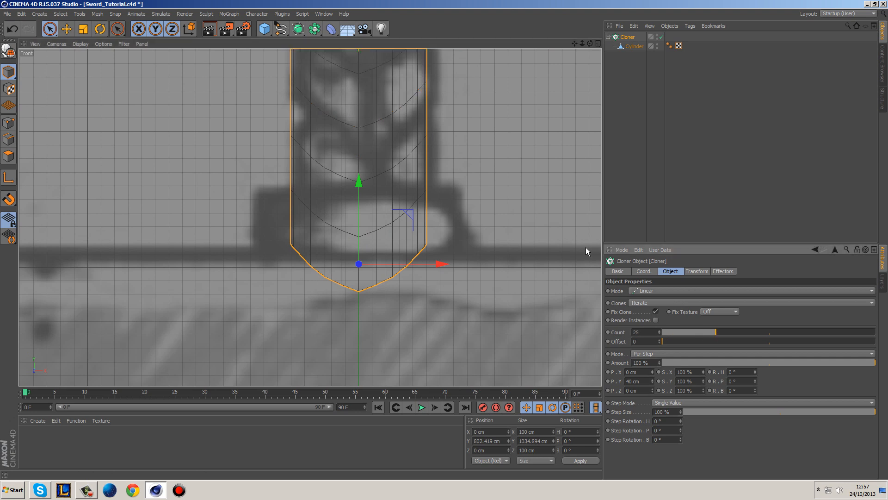
alt+middle_drag(470, 122, 476, 373)
scroll(477, 232, down, 5)
mouse_move(509, 176)
alt+middle_down()
mouse_move(474, 299)
mouse_move(476, 371)
alt+middle_up()
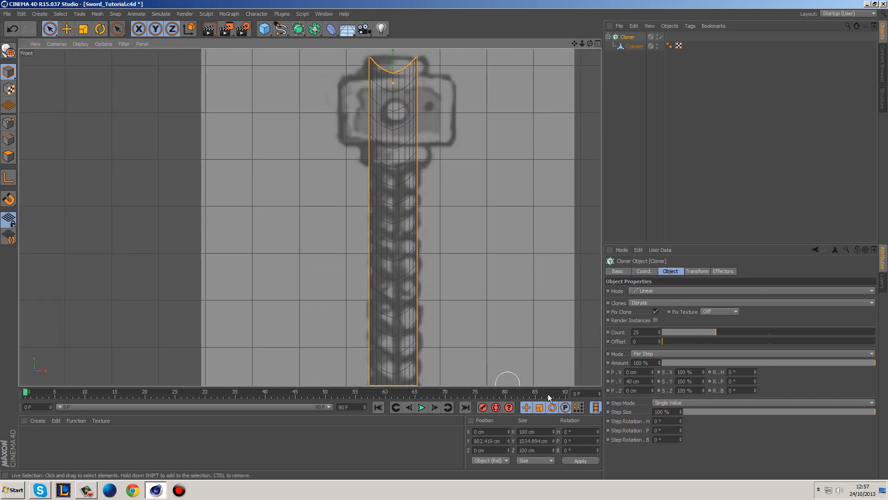
click(712, 332)
drag(710, 332, 708, 332)
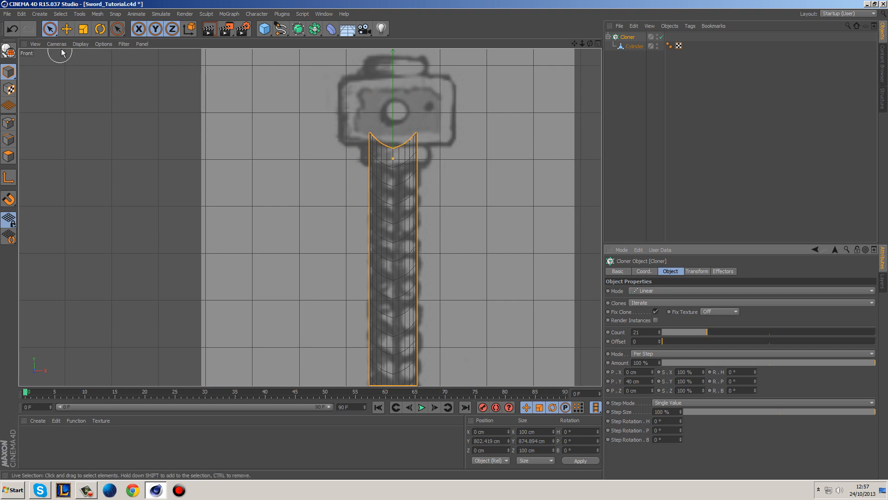
Try a count of 20 clones against the reference grip, and return the count to 21.
mouse_move(489, 314)
alt+middle_down()
mouse_move(425, 139)
mouse_move(421, 221)
alt+middle_up()
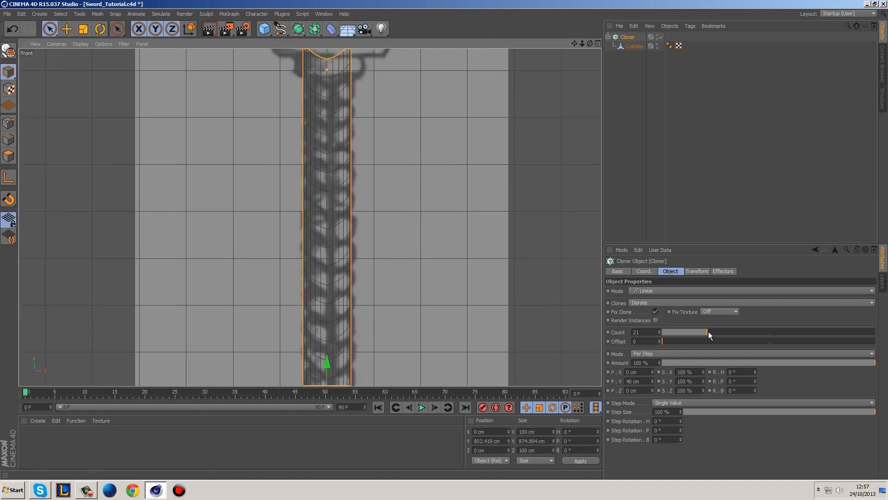
drag(707, 332, 706, 332)
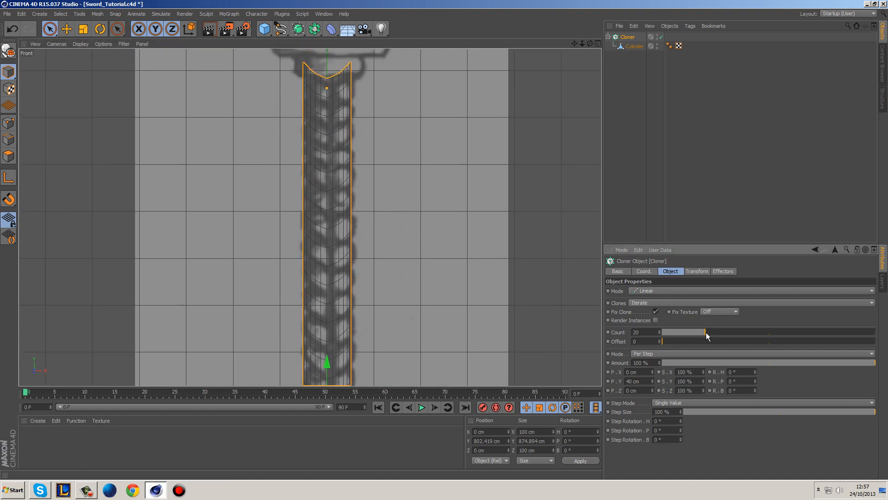
alt+middle_drag(553, 307, 546, 221)
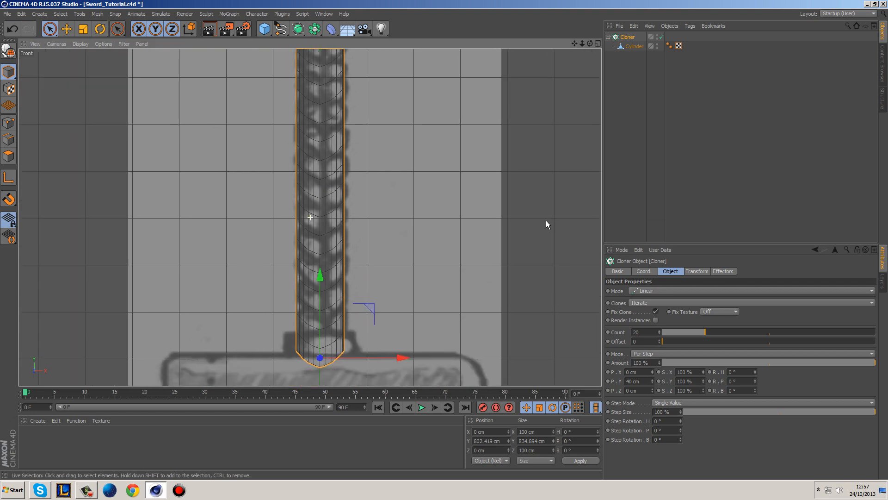
click(709, 332)
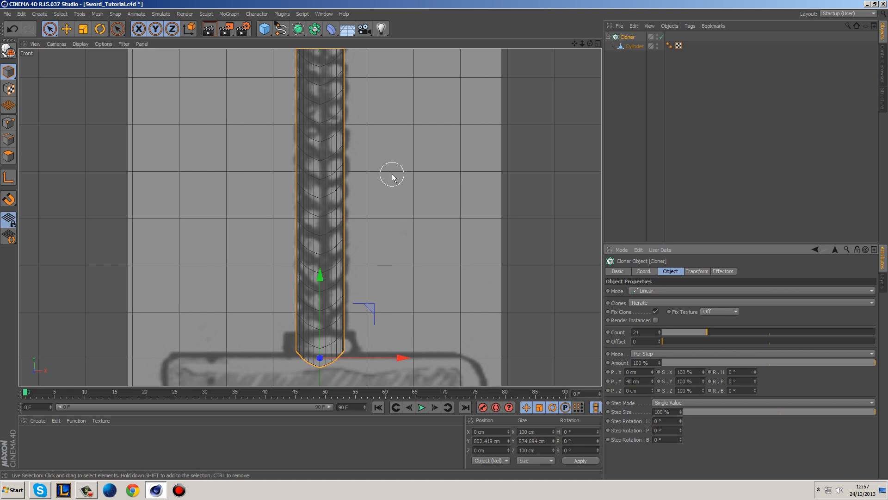
alt+middle_drag(391, 176, 415, 288)
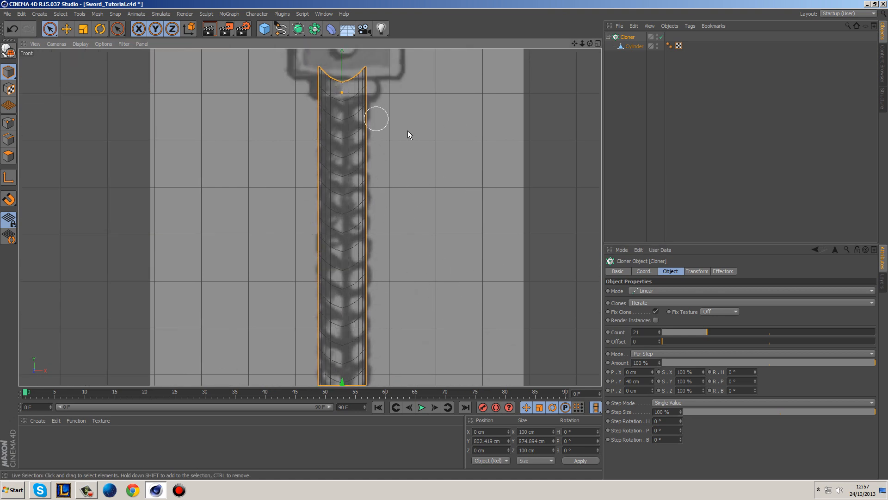
Convert the Cloner with its Cylinder into real geometry using Current State to Object, and delete the original Cloner.
ctrl+click(629, 46)
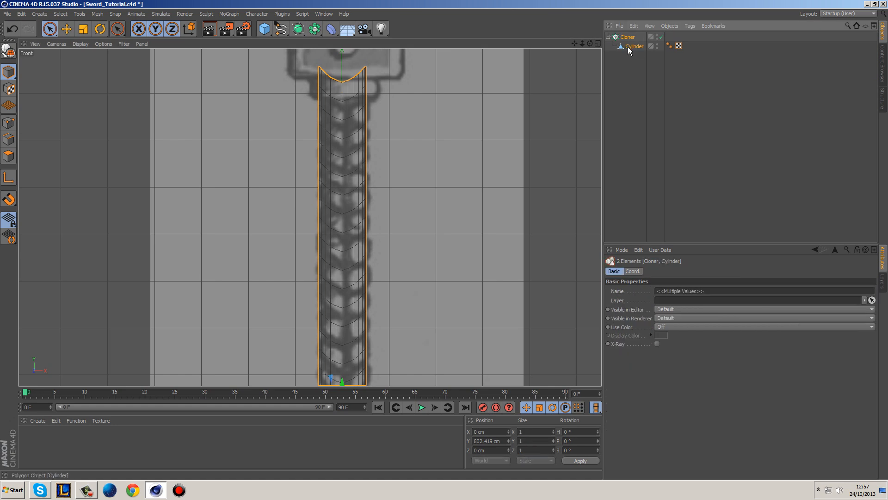
right_click(628, 44)
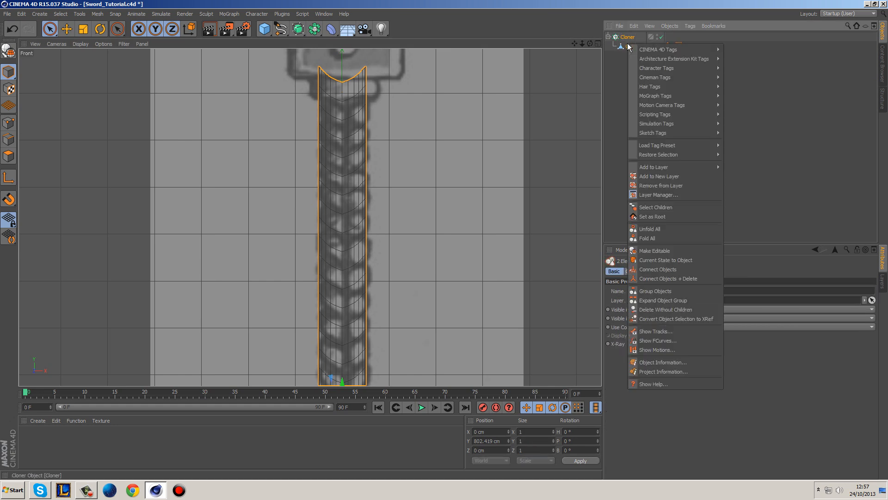
click(686, 260)
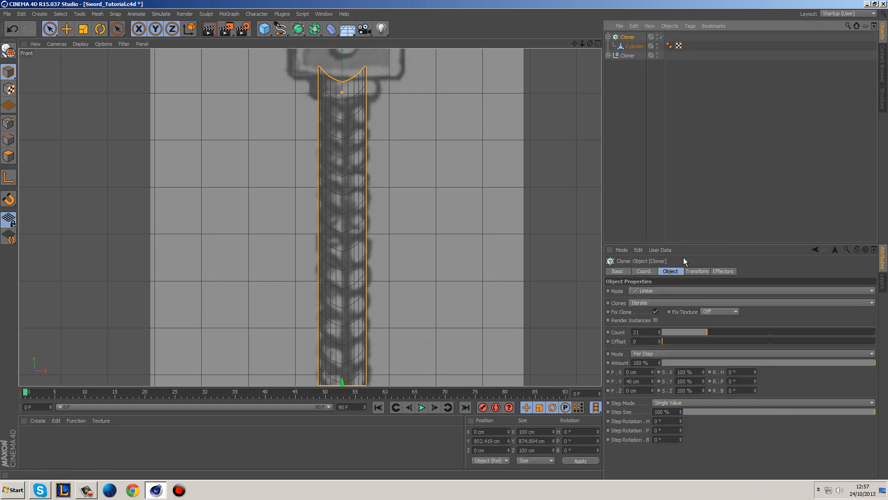
key(Delete)
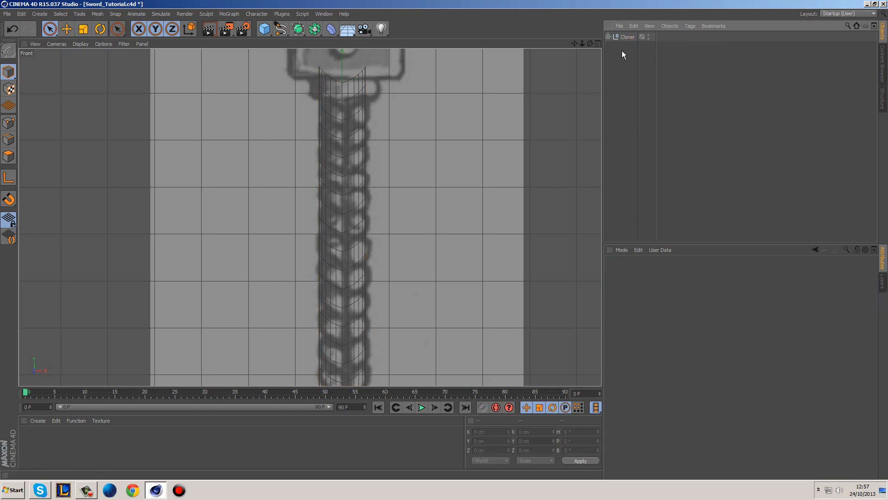
Merge all the cloned cylinders, Cylinder 0 through Cylinder 20, with Connect Objects + Delete, and delete the leftover Cloner parent.
click(608, 37)
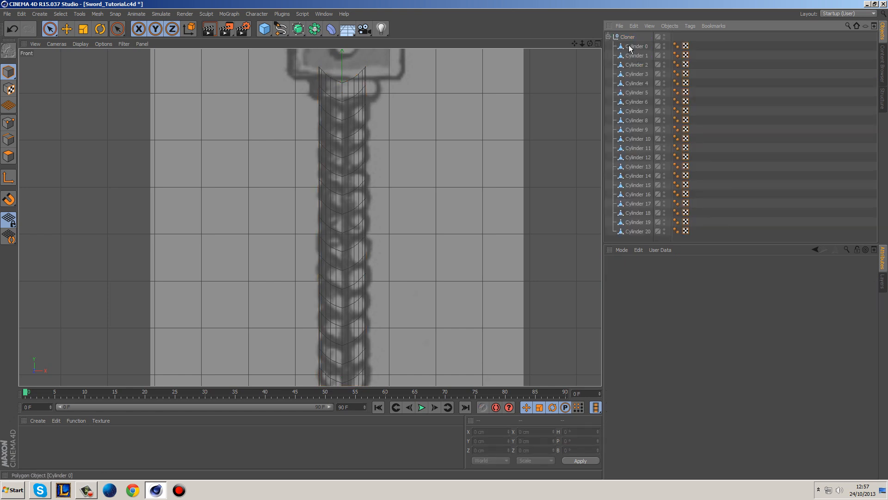
click(637, 46)
shift+click(640, 231)
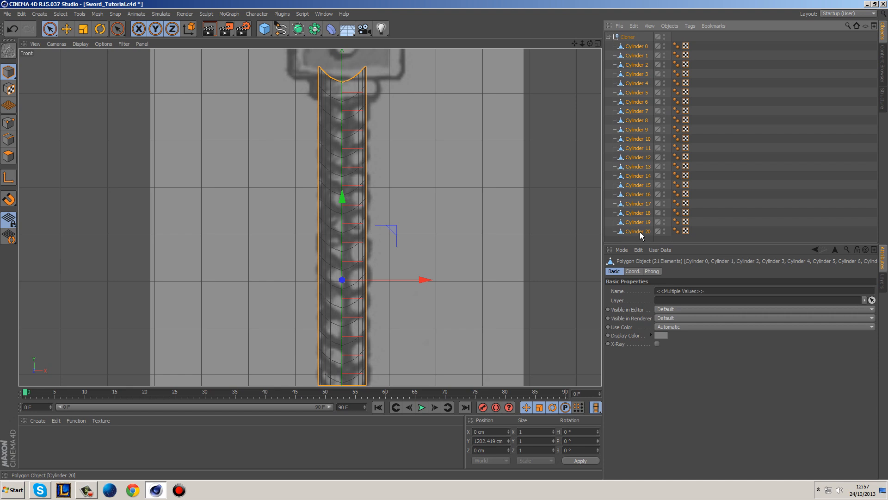
right_click(639, 110)
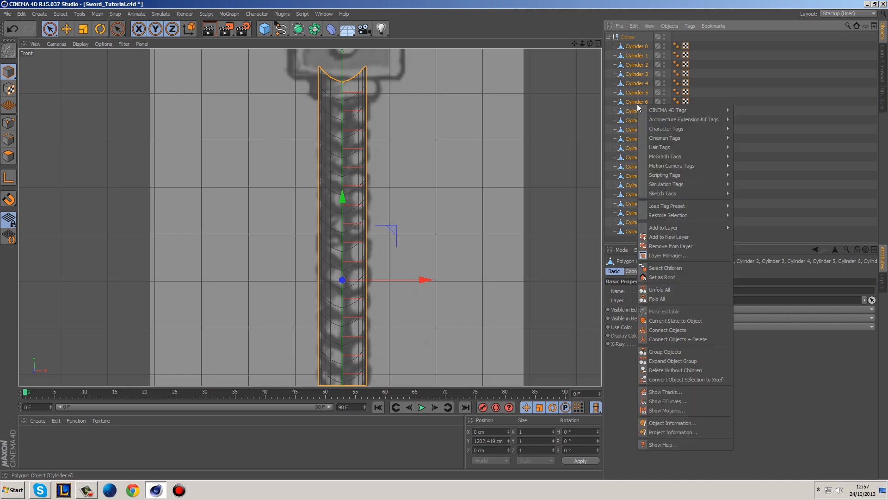
click(681, 339)
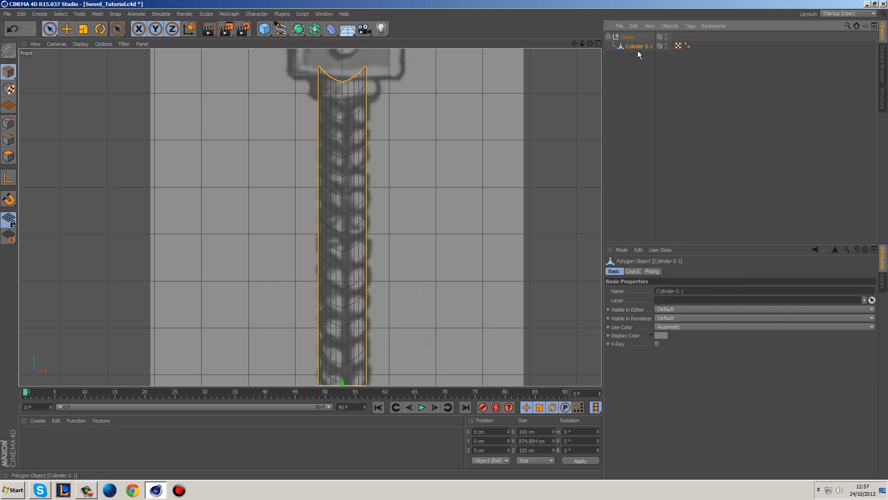
click(629, 38)
key(Delete)
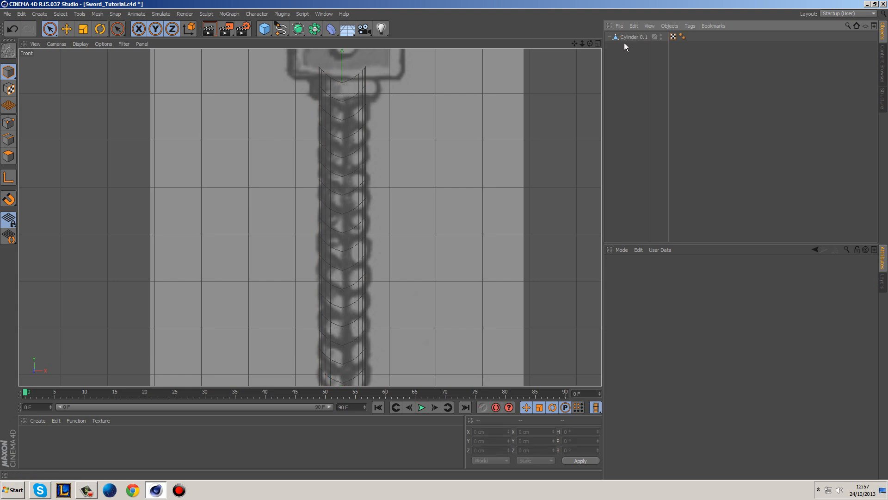
Rename the merged grip object as Handle.
double_click(629, 37)
text(Handle)
key(Return)
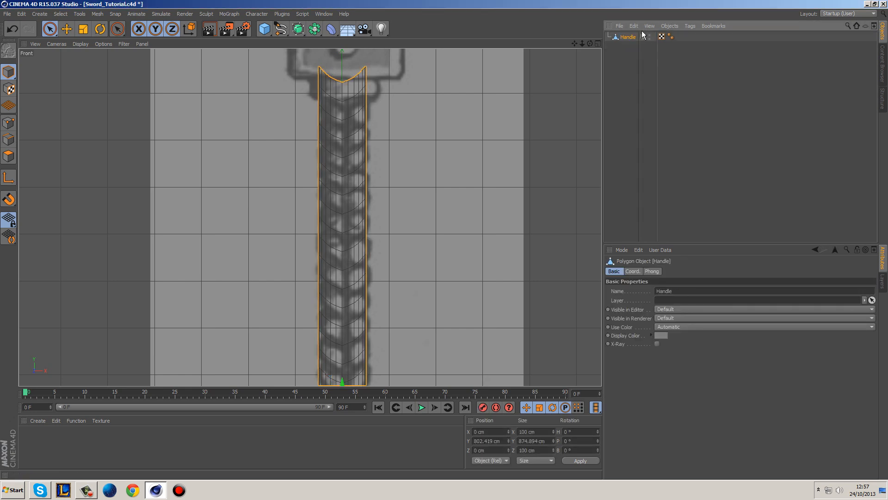
Select all points of the Handle in point mode and run Optimize to weld the bands together.
click(10, 123)
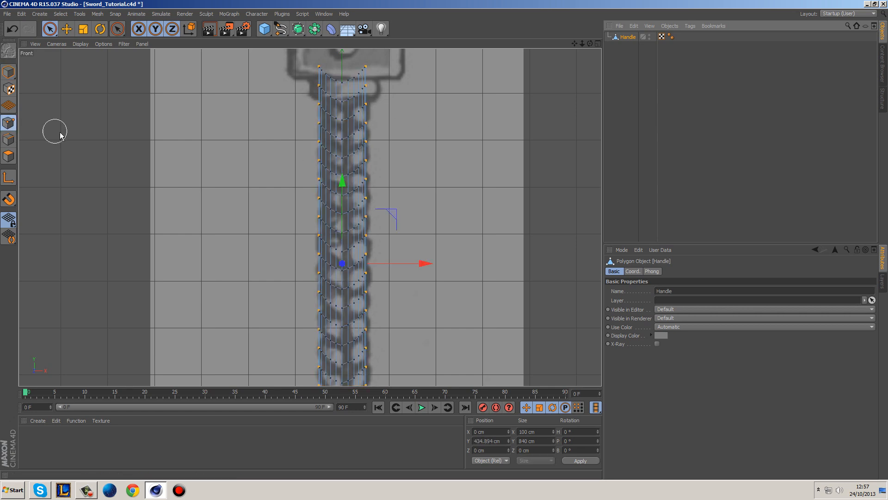
key(ctrl+a)
right_click(258, 163)
click(294, 394)
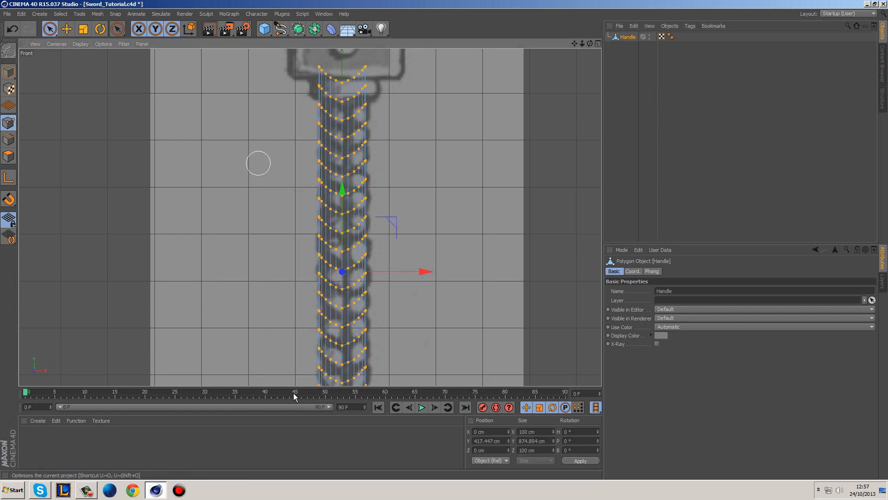
Put the Handle inside a Subdivision Surface and examine the smoothed grip in the perspective view.
scroll(393, 337, up, 6)
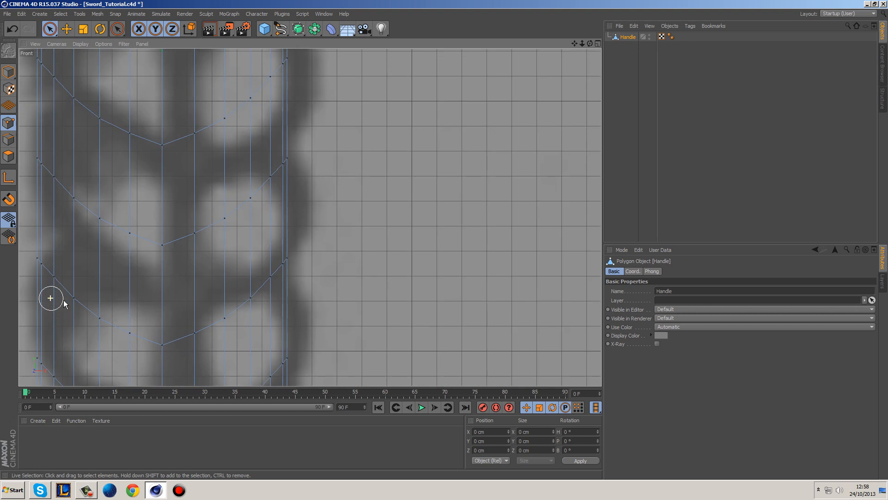
middle_click(179, 337)
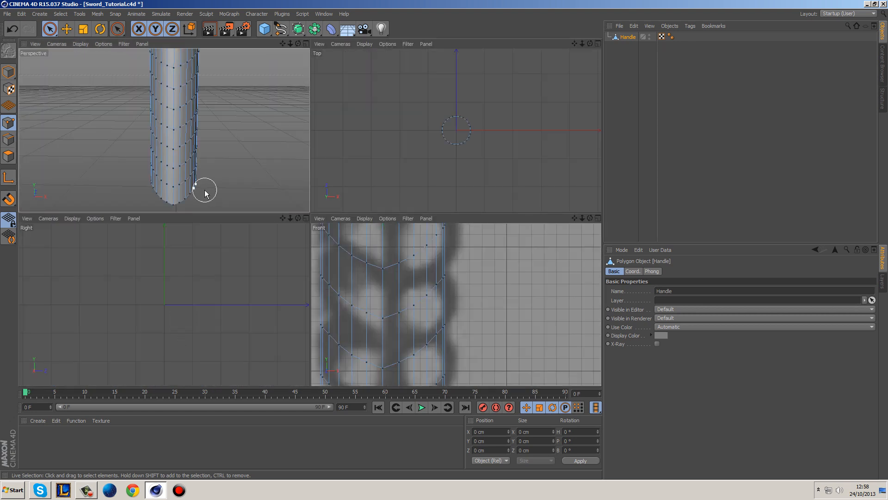
middle_click(200, 189)
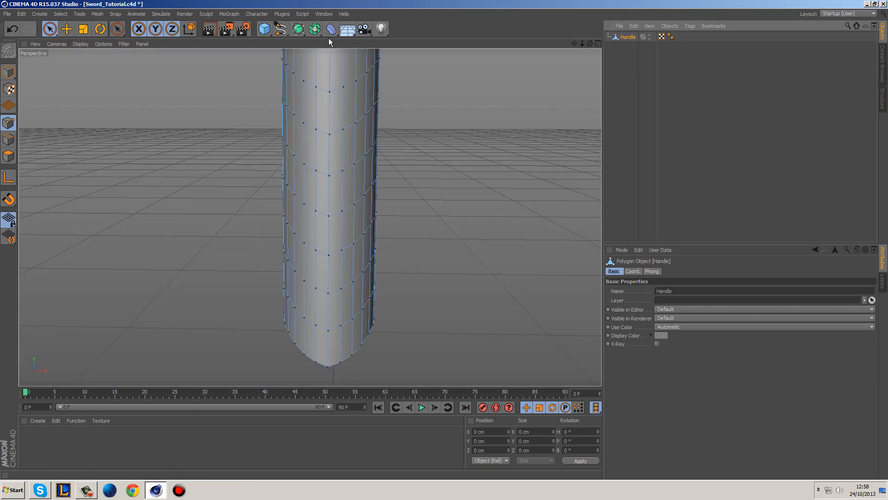
alt+drag(300, 31, 336, 42)
click(628, 91)
alt+drag(439, 140, 371, 152)
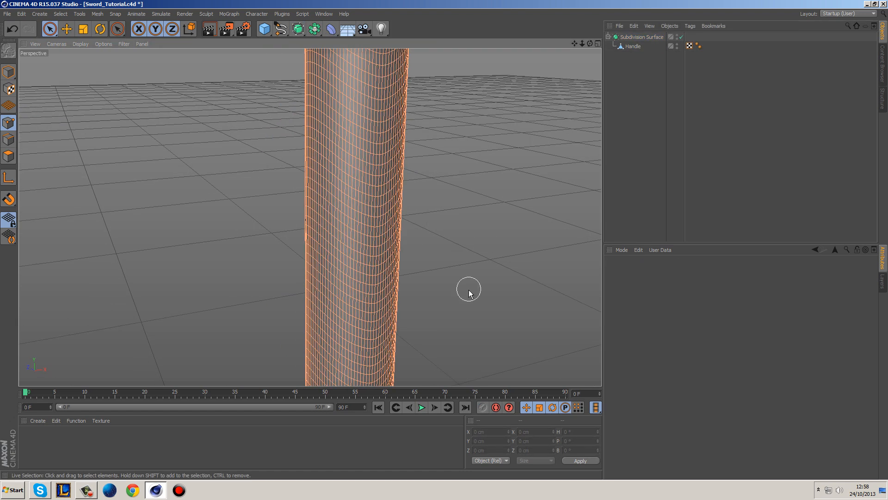
alt+drag(468, 172, 464, 306)
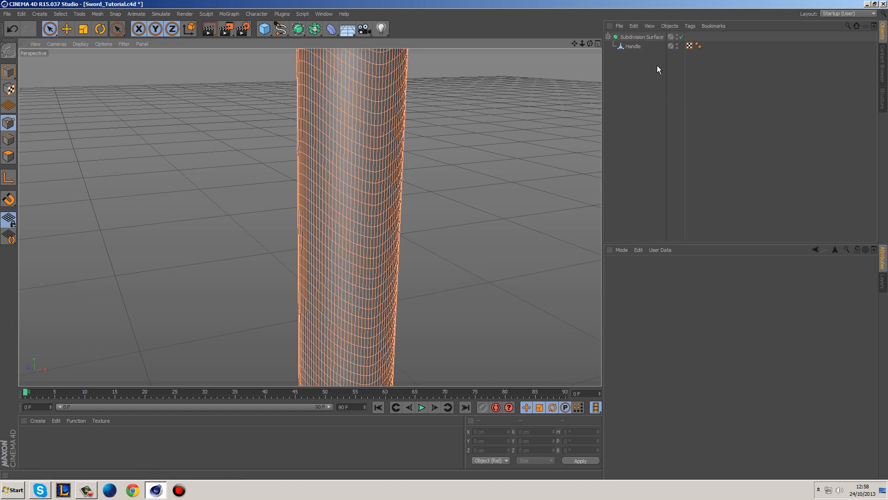
Disable the Handle's Subdivision Surface and return to the full front view.
click(633, 46)
key(q)
key(F5)
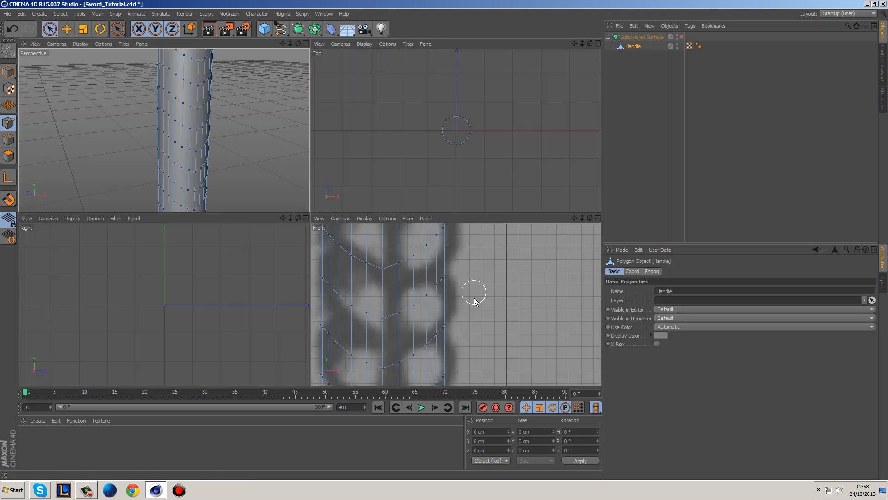
key(F4)
scroll(305, 194, up, 5)
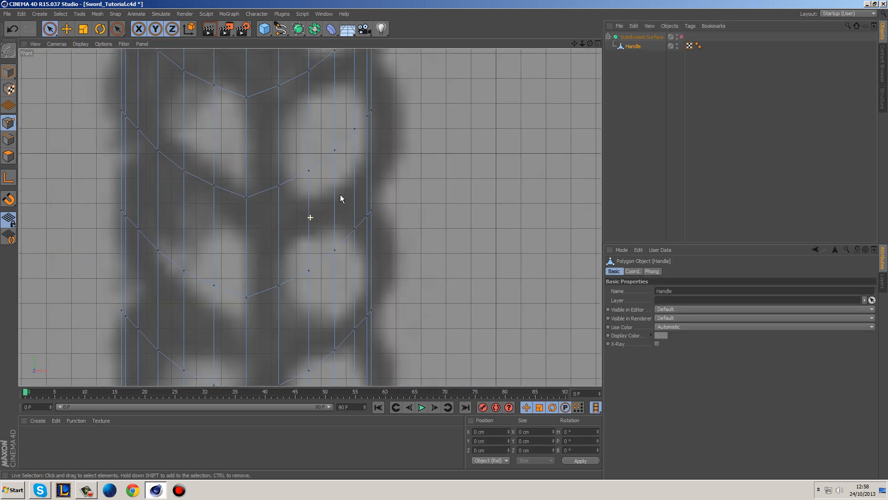
Loop-select the seven uppermost V-shaped edge loops of the Handle in edge mode, leaving out the open rim.
click(8, 139)
scroll(363, 149, down, 5)
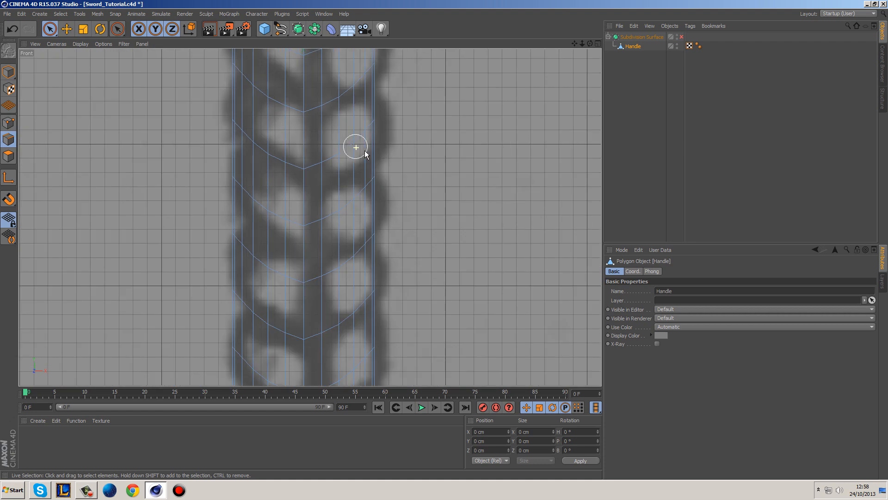
alt+middle_drag(401, 86, 422, 231)
alt+middle_drag(421, 118, 423, 324)
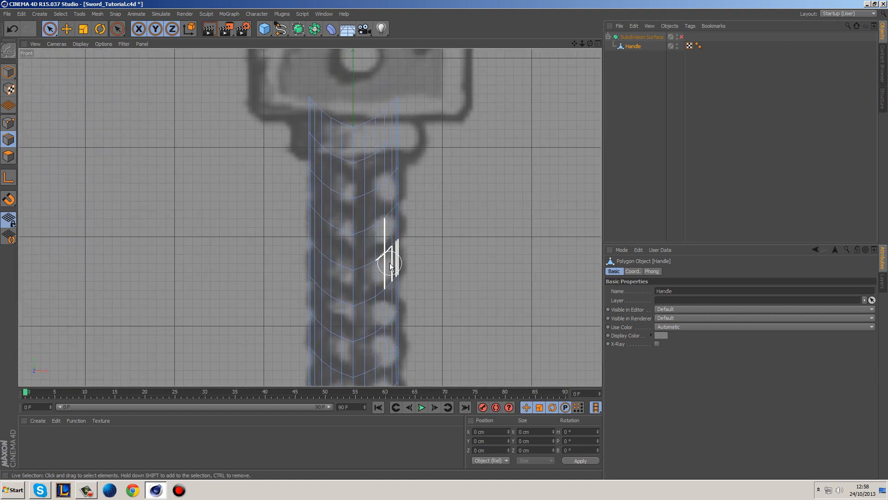
key(u)
key(l)
click(382, 160)
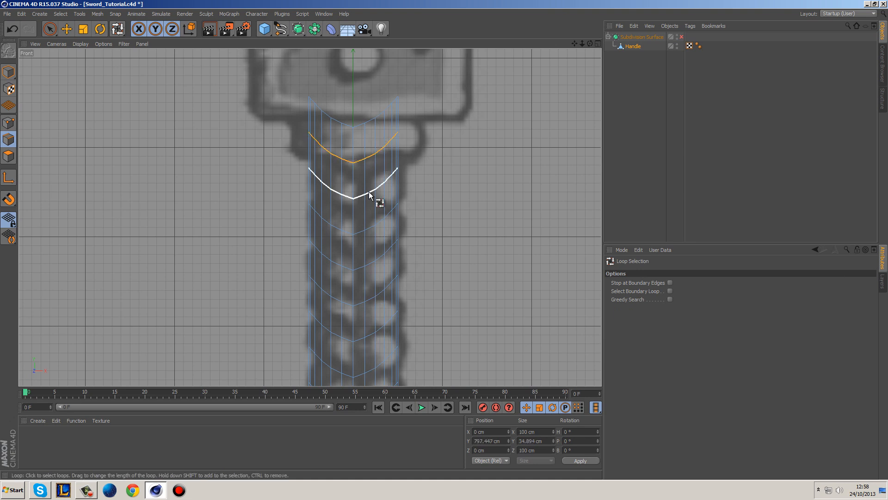
shift+click(362, 197)
shift+click(369, 235)
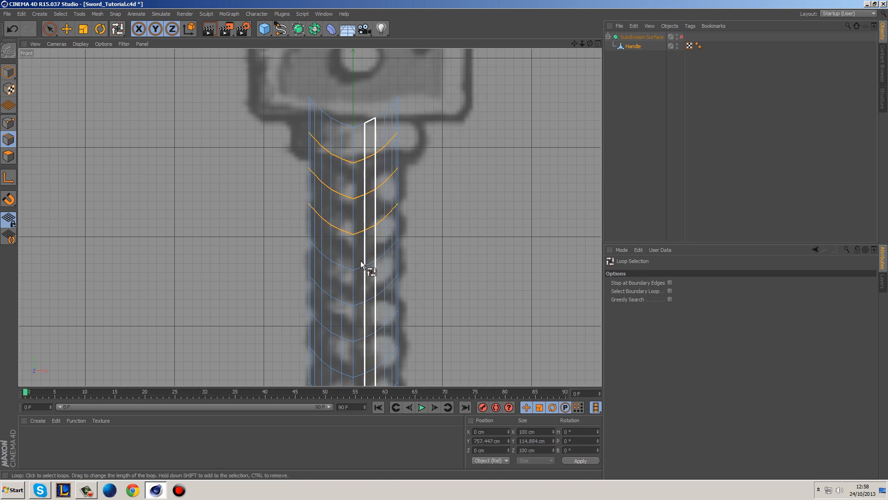
shift+click(360, 276)
shift+click(363, 303)
shift+click(365, 349)
shift+click(373, 377)
Add the next eight V-shaped edge loops along the middle of the Handle to the selection.
alt+middle_drag(428, 376, 422, 88)
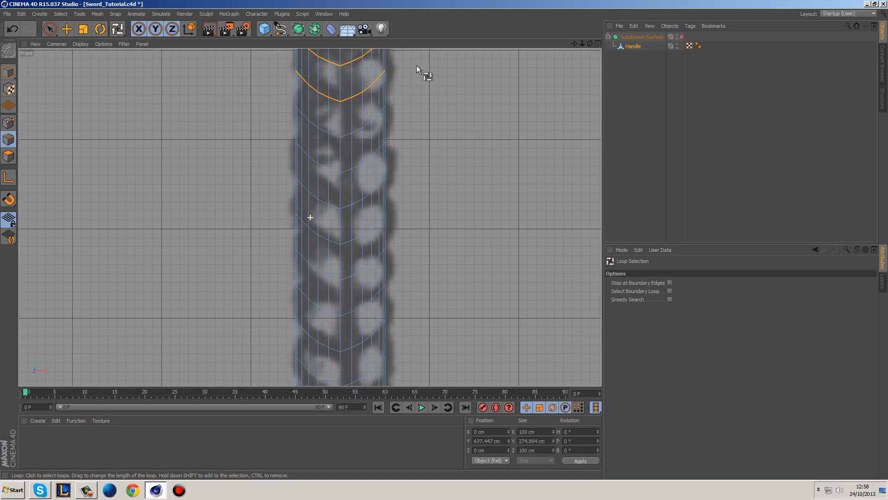
shift+click(353, 109)
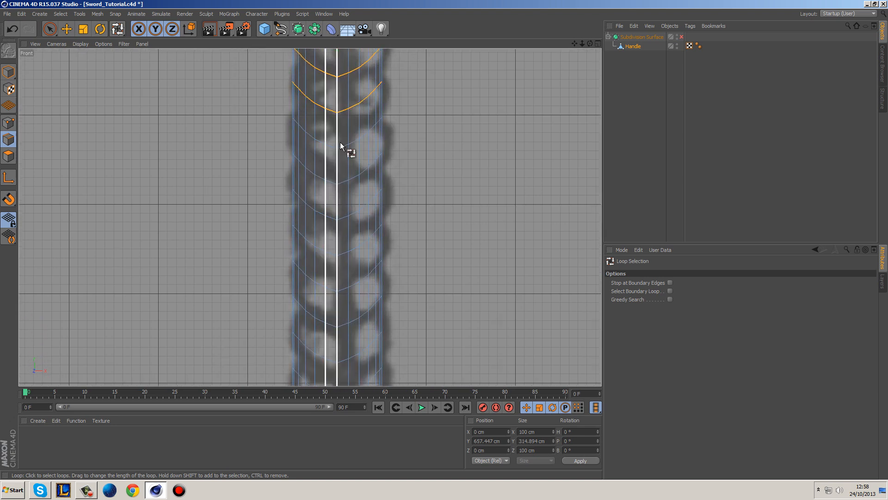
shift+click(343, 148)
shift+click(348, 184)
shift+click(352, 220)
shift+click(346, 255)
shift+click(350, 290)
shift+click(345, 325)
shift+click(353, 364)
Add the remaining five V-shaped loops near the Handle's lower end to the selection, leaving out the bottom rim.
alt+middle_drag(428, 365, 374, 90)
shift+click(326, 137)
shift+click(320, 173)
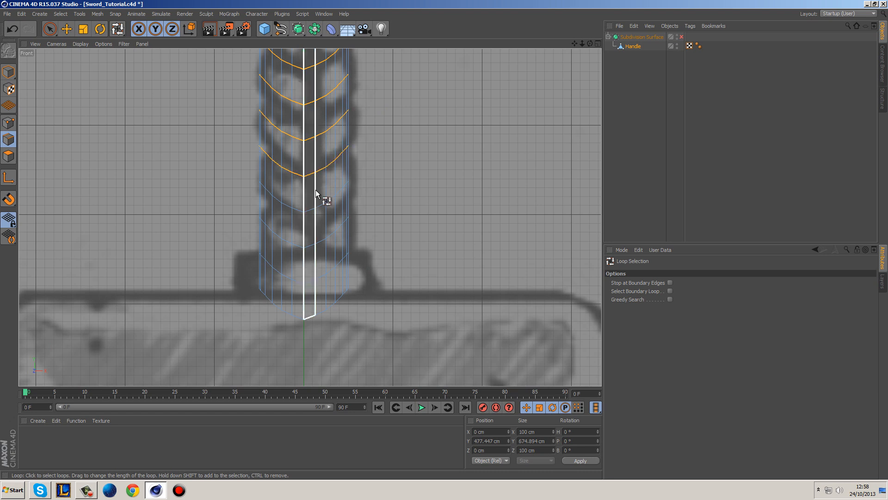
shift+click(314, 219)
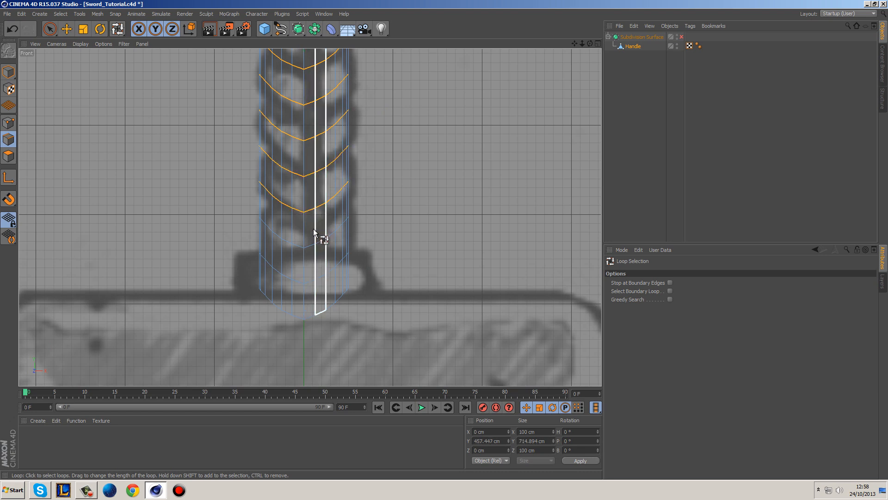
shift+click(315, 247)
shift+click(310, 279)
middle_click(390, 174)
middle_click(456, 280)
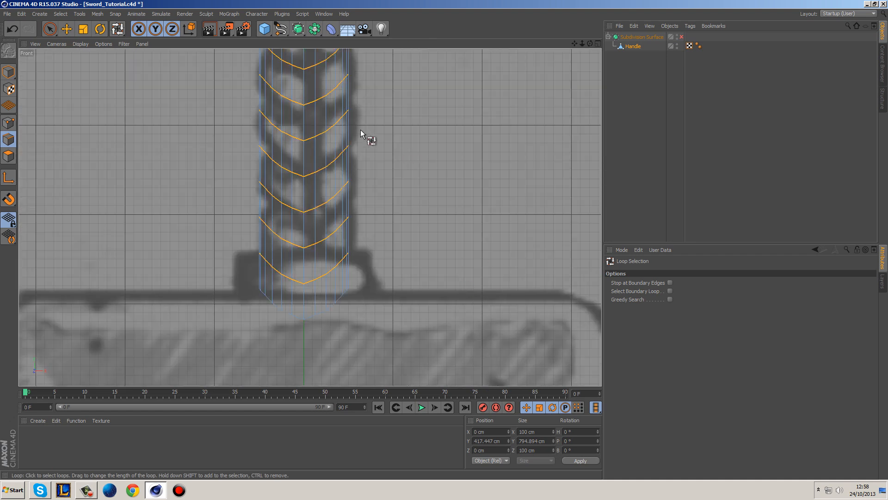
Bevel the selected V-shaped loops with an offset of 7 cm and a subdivision of 1, and clear the selection.
right_click(385, 157)
click(433, 340)
scroll(377, 225, up, 4)
drag(271, 184, 284, 195)
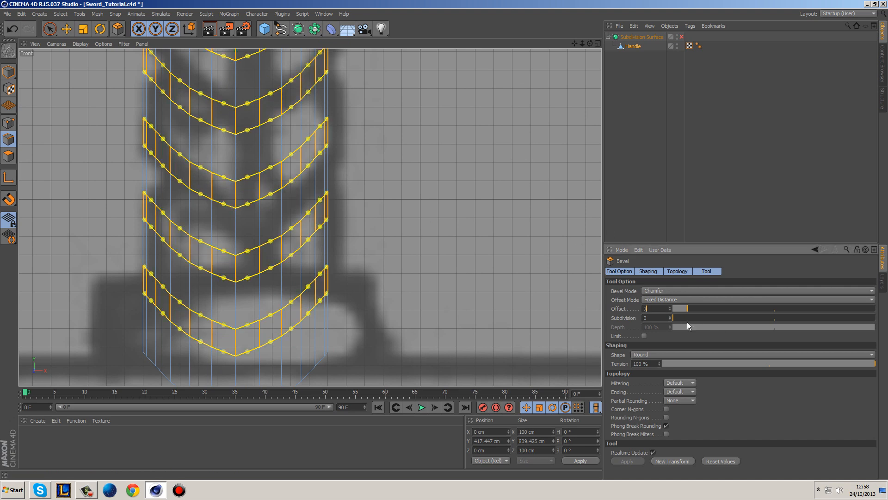
text(7)
click(681, 318)
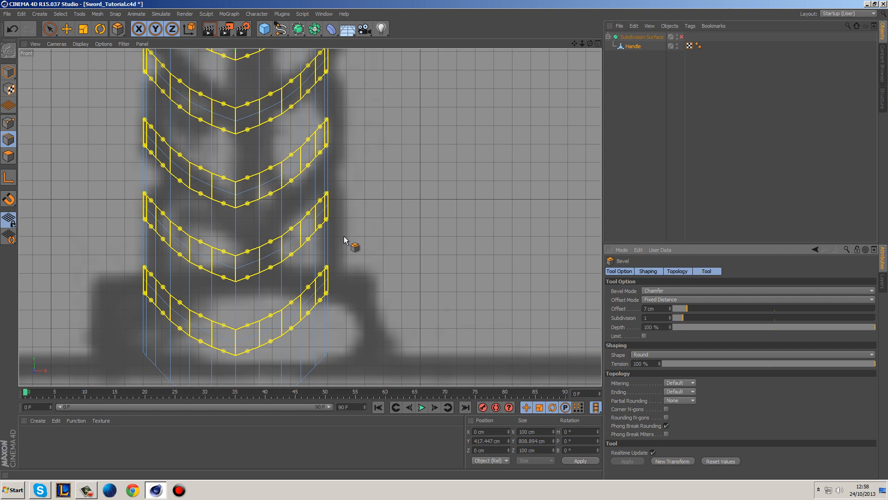
click(50, 29)
click(64, 99)
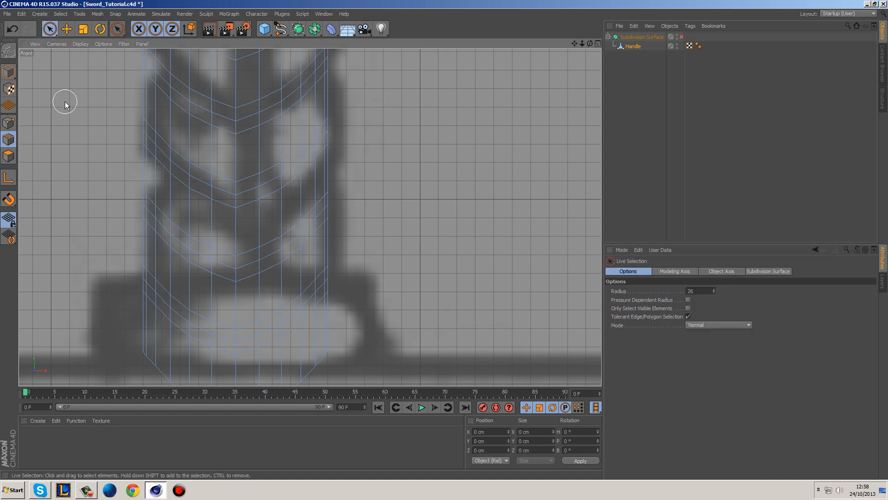
Loop-select the centre edge loop of each of the four lowest bevelled bands on the Handle.
key(u)
key(l)
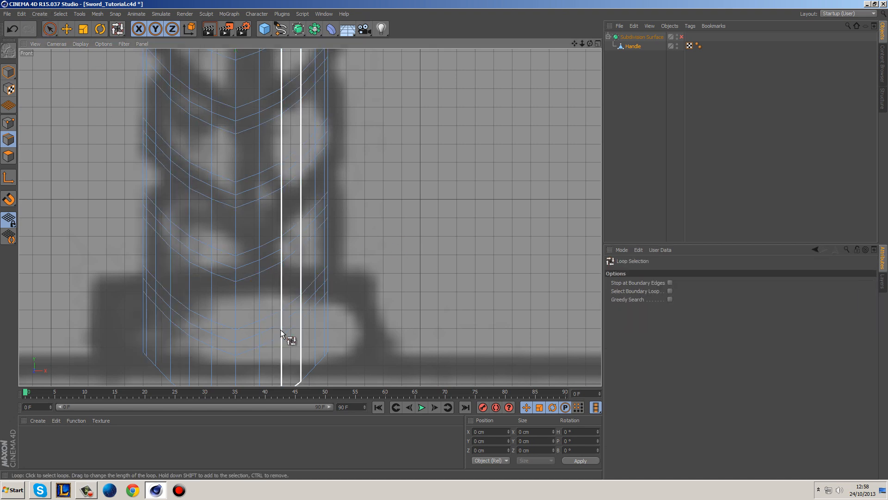
click(252, 337)
shift+click(252, 264)
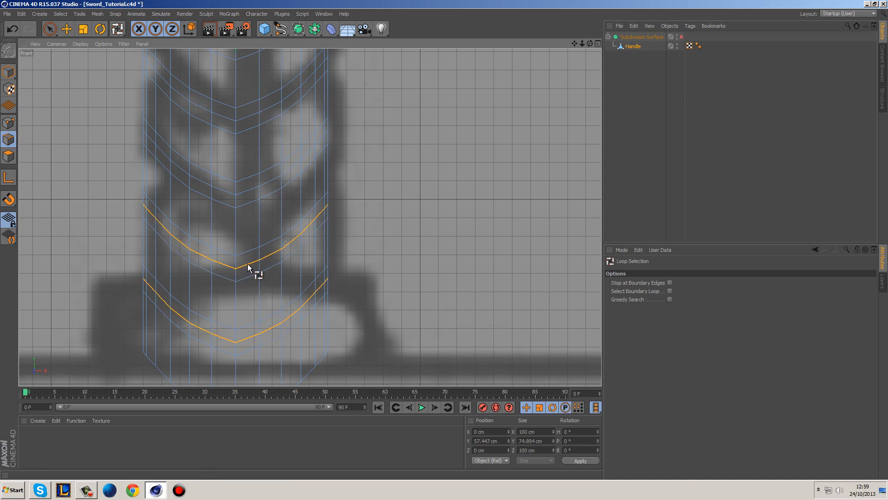
shift+click(251, 190)
shift+click(255, 118)
Extend the selection upward with the centre loops of the next five bevelled bands.
alt+middle_drag(319, 230, 322, 235)
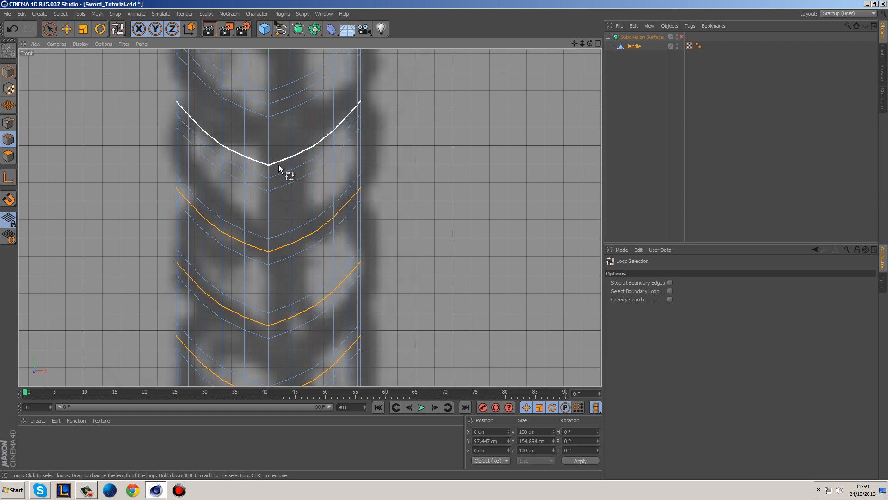
shift+click(282, 173)
shift+click(278, 98)
alt+middle_drag(375, 111, 398, 289)
shift+click(306, 200)
shift+click(303, 130)
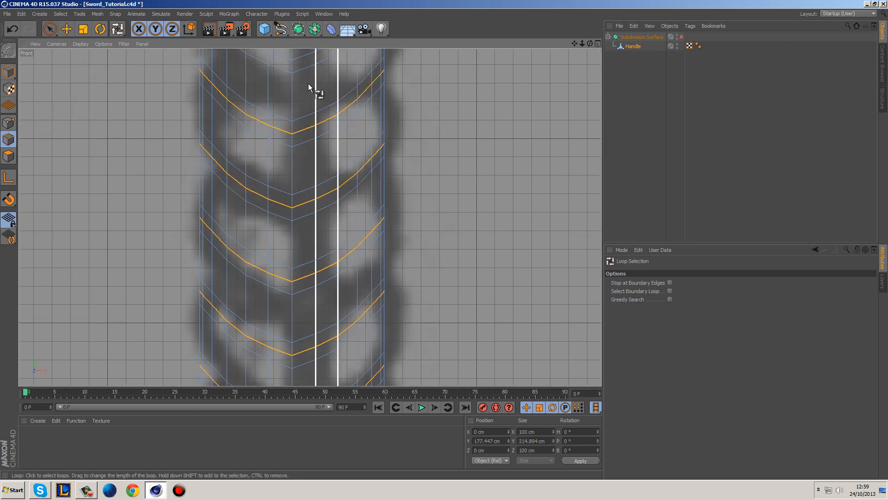
shift+click(308, 70)
Add the centre loops of the following eight bevelled bands up the grip to the selection.
alt+middle_drag(376, 94, 395, 281)
scroll(397, 281, down, 3)
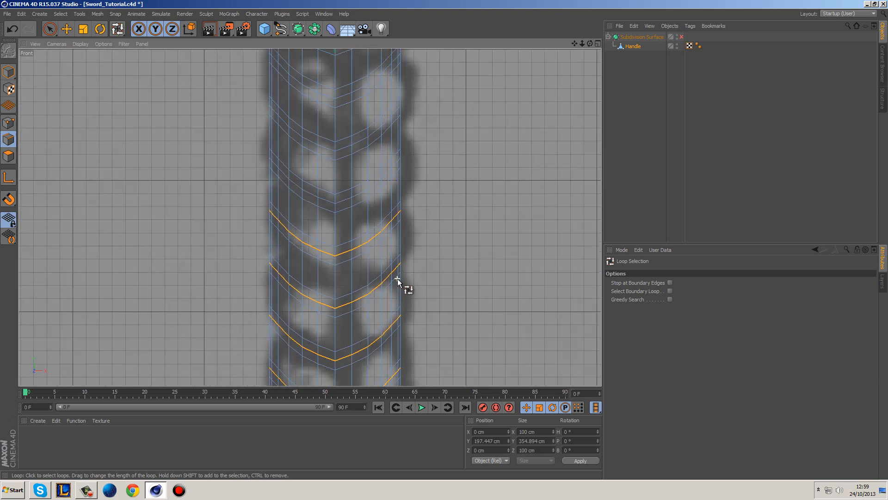
alt+middle_drag(455, 173, 418, 296)
shift+click(336, 326)
shift+click(326, 296)
shift+click(333, 254)
shift+click(334, 228)
shift+click(332, 183)
shift+click(334, 144)
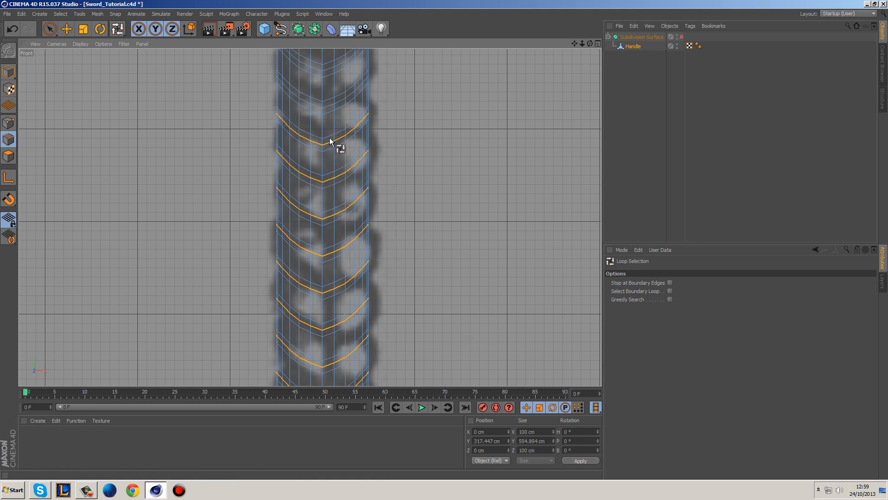
shift+click(336, 108)
shift+click(329, 77)
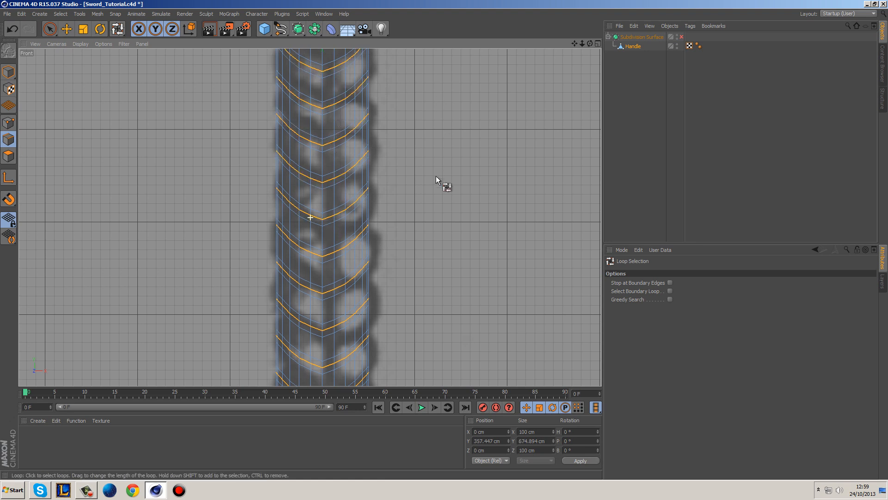
Add the centre loops of the three uppermost bevelled bands to the selection.
alt+middle_drag(435, 154, 417, 290)
shift+click(332, 162)
shift+click(326, 131)
shift+click(323, 125)
alt+middle_drag(406, 124, 387, 187)
Scale the selected centre loops inward in the top view to 83.6% in X and Z, forming grooves between the bands.
middle_click(387, 186)
middle_click(484, 140)
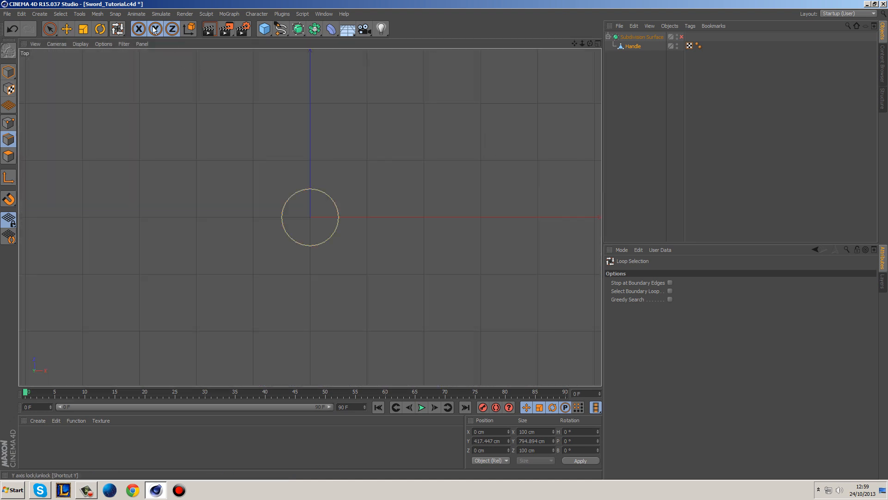
click(85, 31)
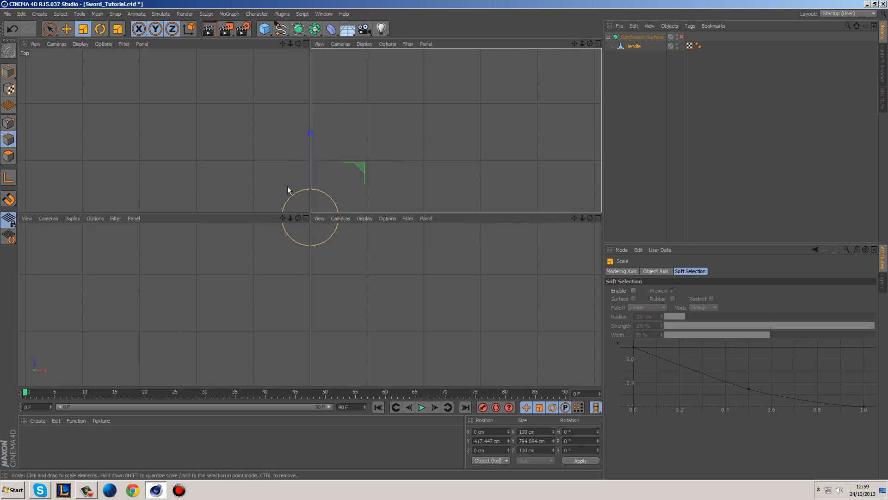
middle_click(287, 190)
alt+drag(215, 131, 215, 222)
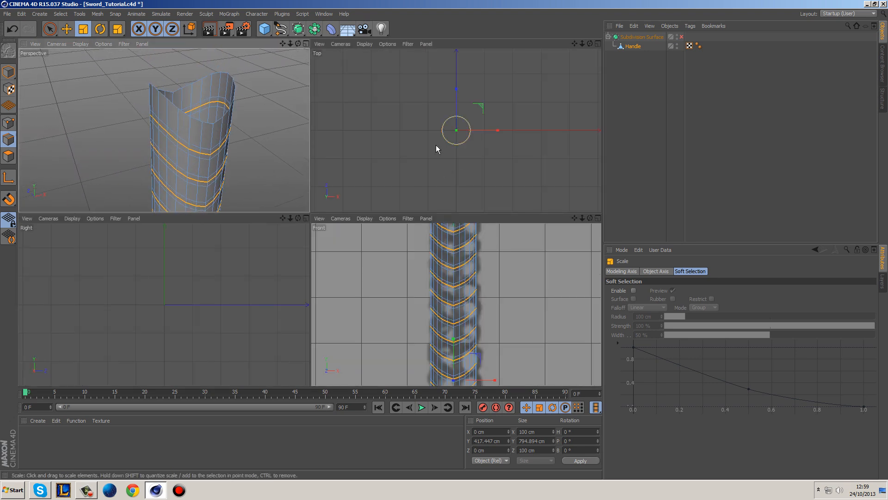
scroll(470, 129, up, 6)
drag(462, 131, 390, 217)
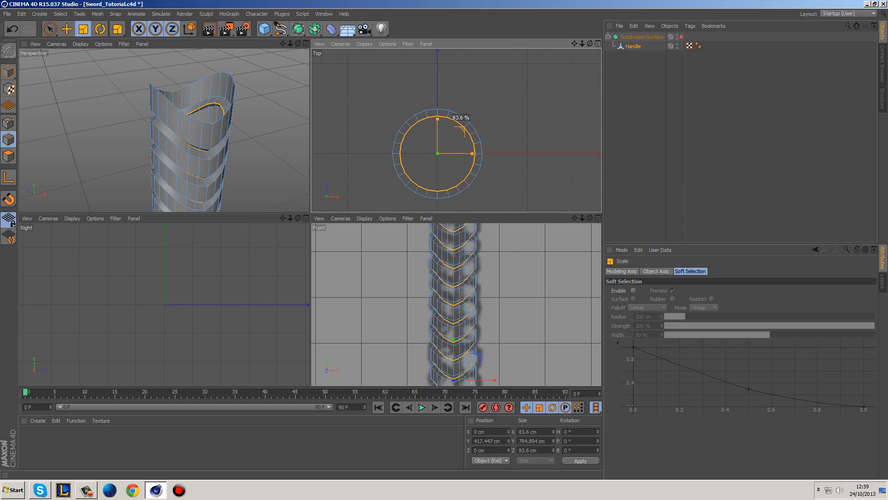
drag(462, 131, 463, 131)
Clear the edge selection and enable the Handle's Subdivision Surface.
click(49, 28)
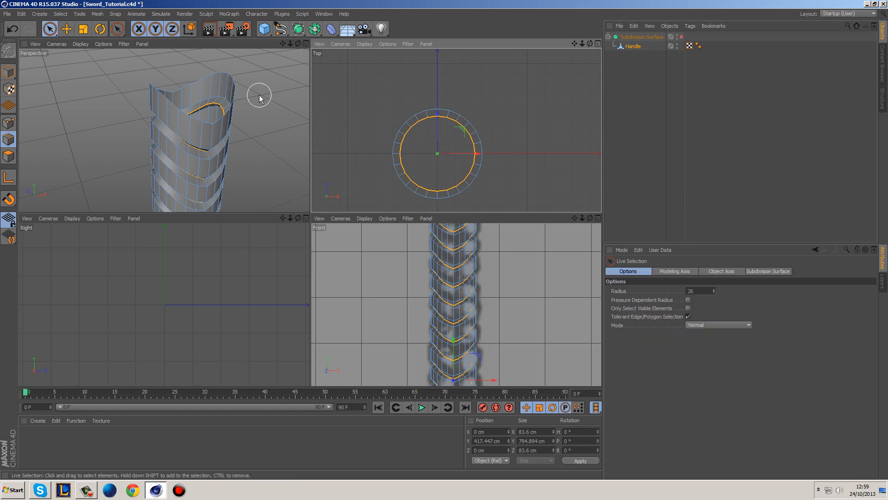
click(249, 91)
click(634, 46)
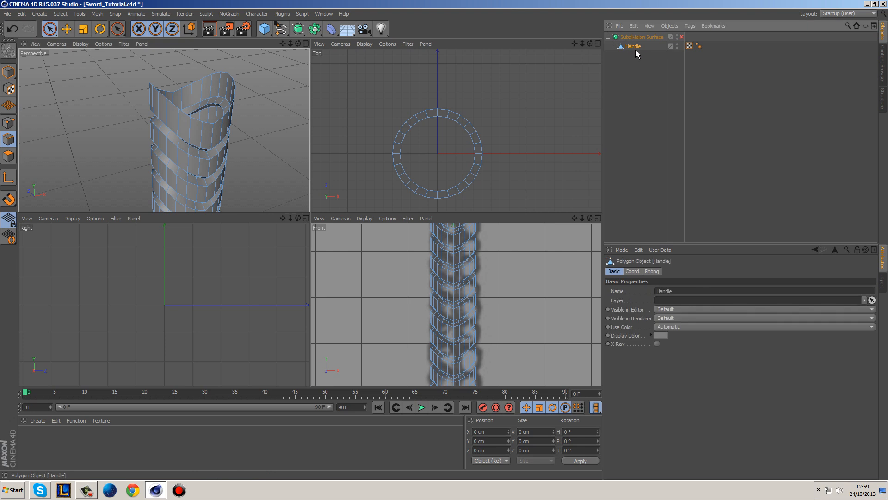
click(682, 36)
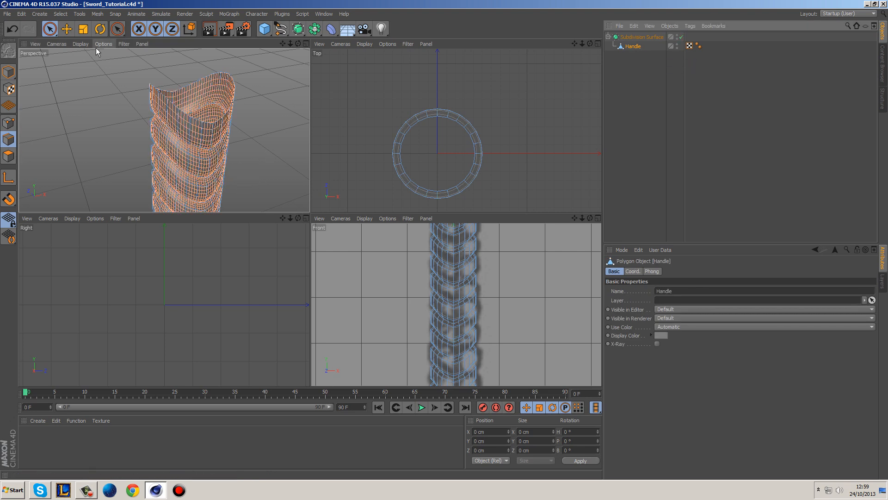
Shade the perspective view without wireframe lines, deselect the Handle and examine the smoothed grooves up close.
click(74, 44)
click(107, 67)
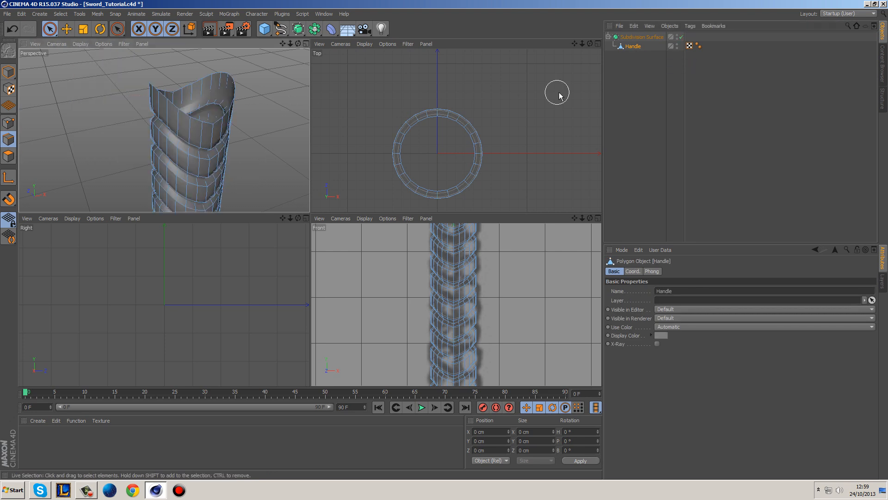
click(627, 85)
middle_click(232, 151)
alt+middle_drag(446, 192, 403, 161)
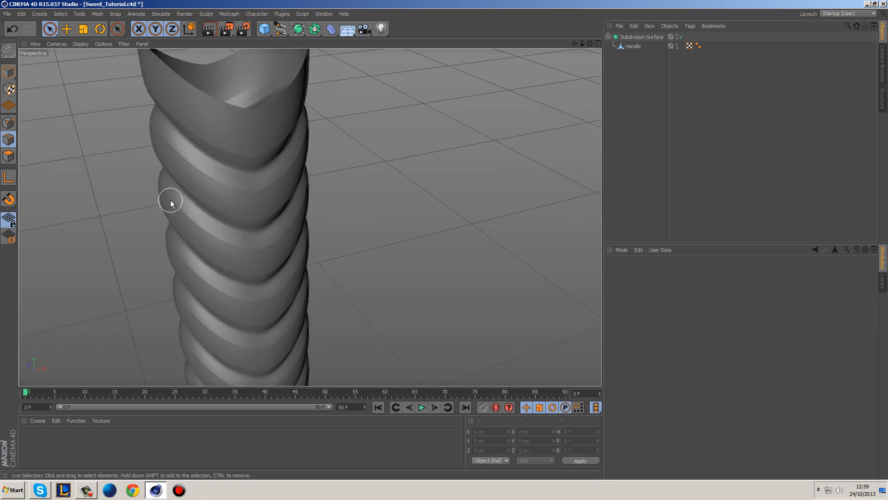
Turn off Use Edge Breaks in the Handle's Phong tag and inspect the grip's shading from the front.
click(698, 46)
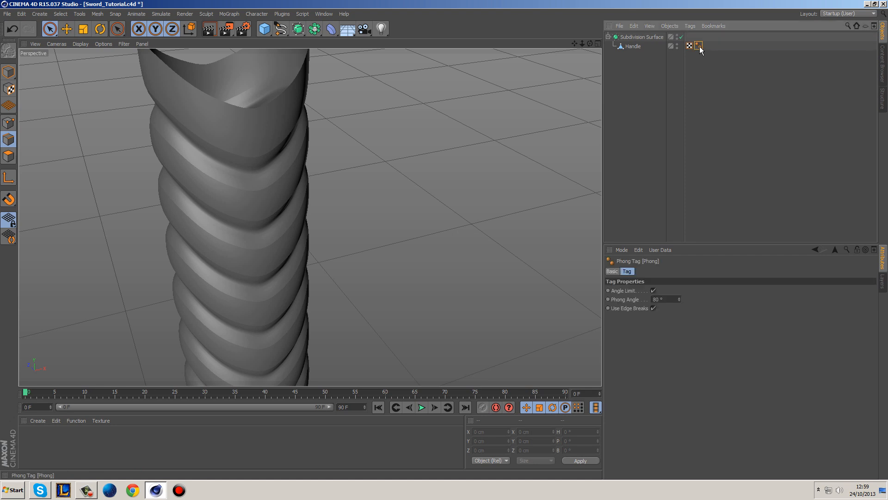
click(655, 307)
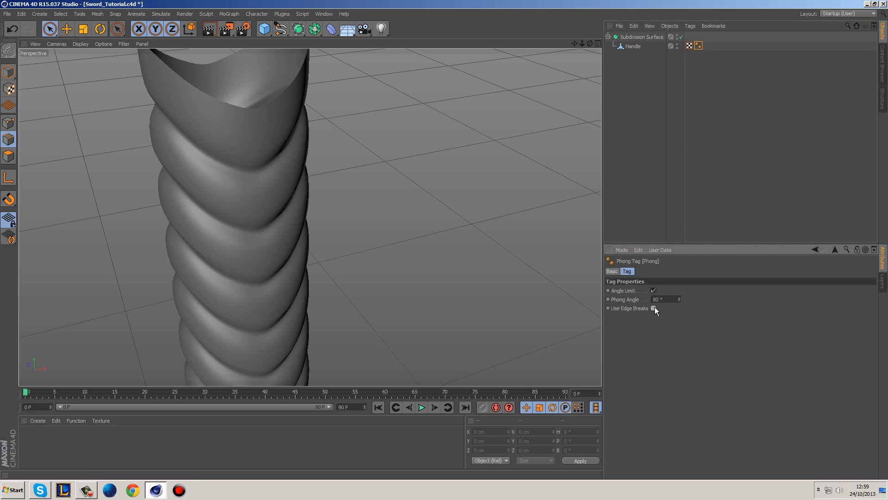
click(657, 126)
scroll(498, 217, down, 4)
alt+drag(498, 222, 491, 365)
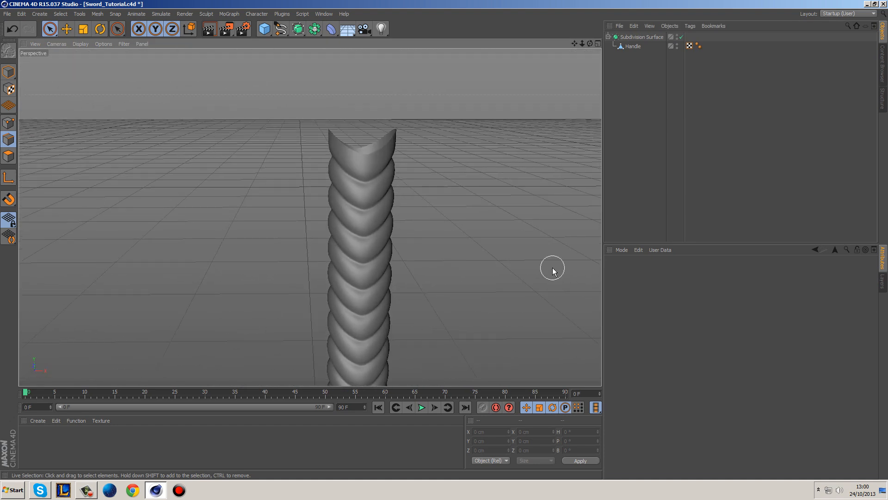
Select the Handle, return to the full front view at its upper end and disable the Subdivision Surface.
click(632, 48)
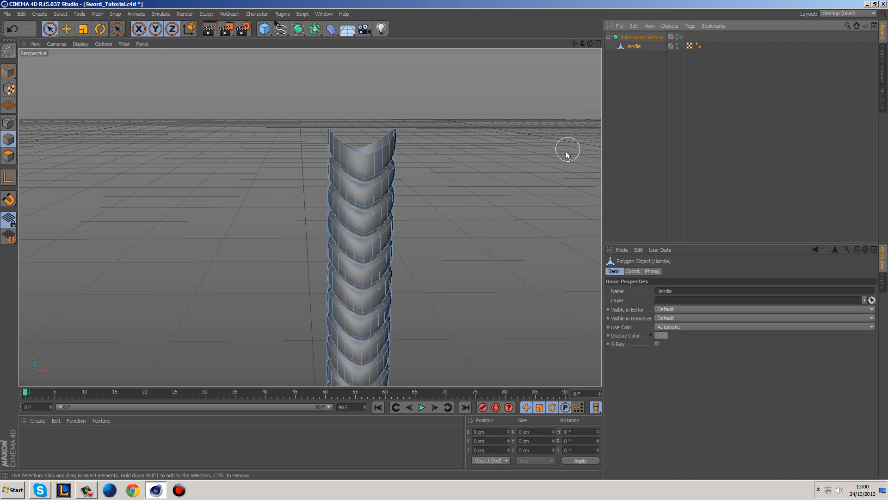
middle_click(519, 207)
middle_click(503, 279)
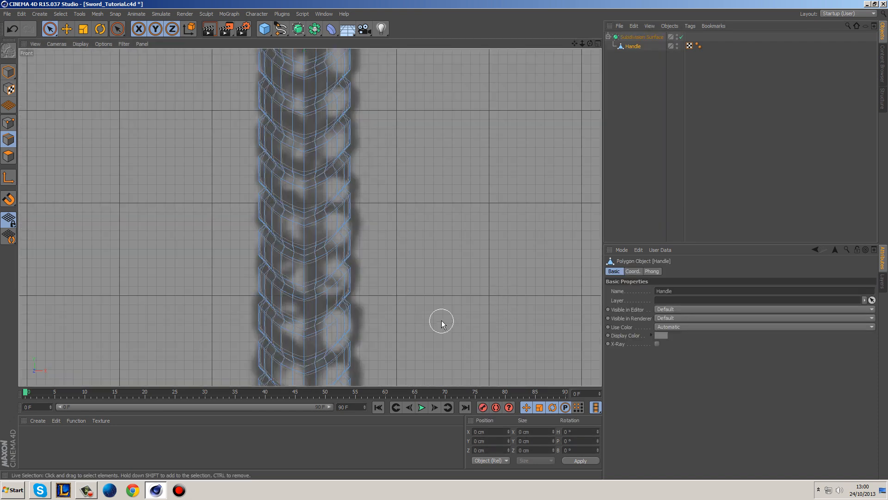
alt+middle_drag(437, 148, 447, 301)
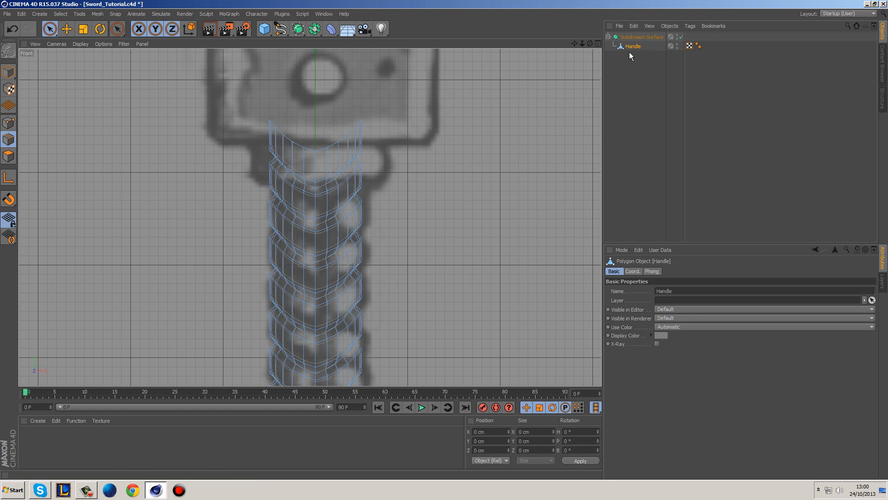
click(681, 36)
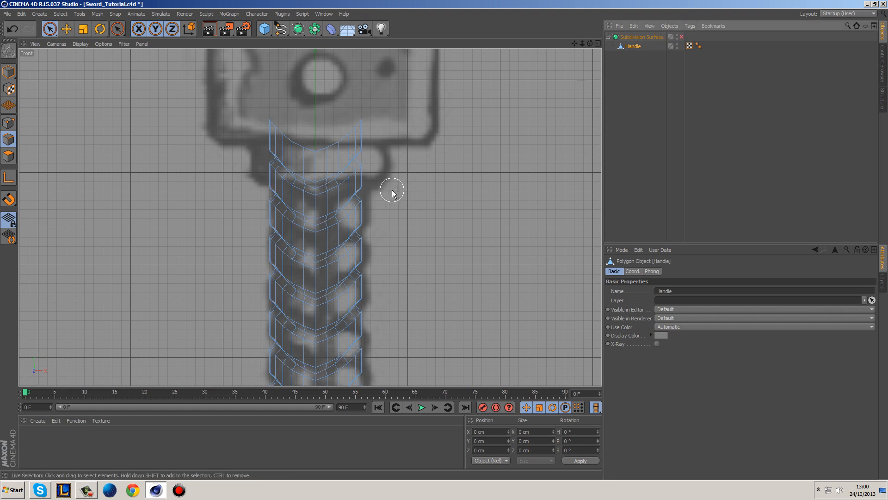
Loop-select the upper and lower edge loops of each V-shaped groove on the upper part of the Handle.
key(u)
key(l)
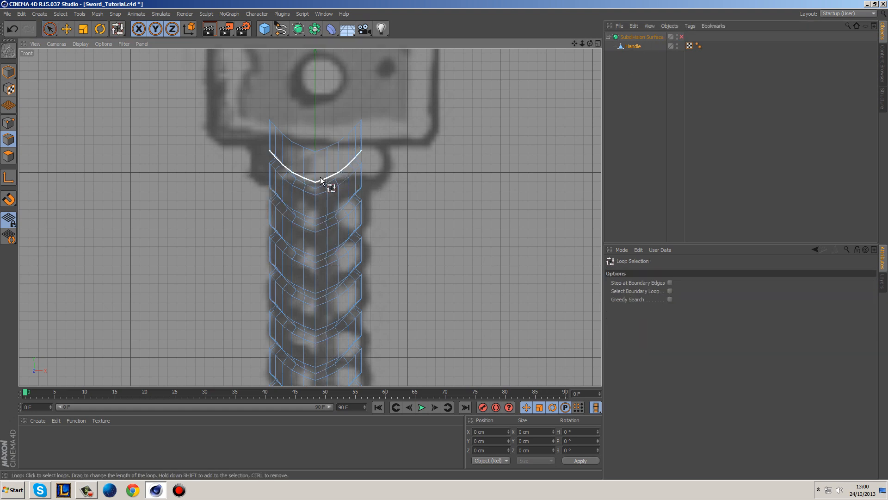
click(324, 180)
shift+click(321, 217)
shift+click(322, 230)
shift+click(322, 254)
shift+click(323, 268)
shift+click(327, 294)
shift+click(330, 306)
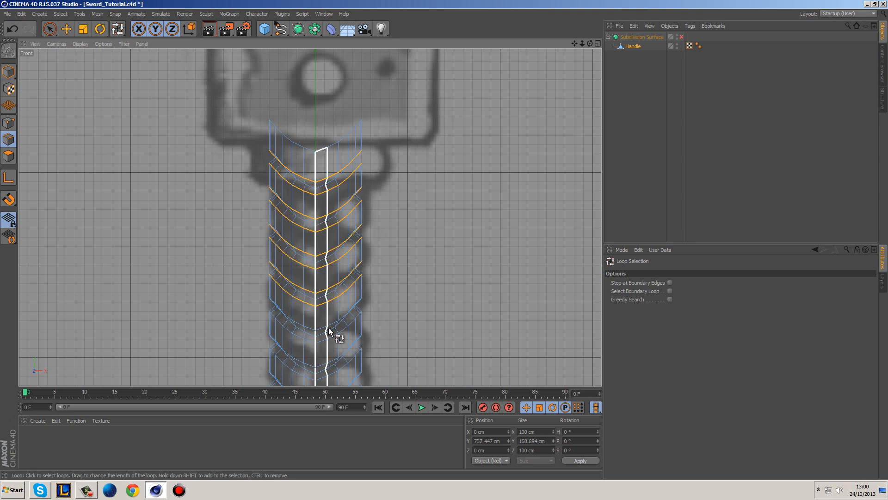
shift+click(327, 328)
shift+click(327, 344)
shift+click(324, 363)
shift+click(325, 377)
Add the paired groove edge loops along the middle of the grip to the selection.
alt+middle_drag(413, 304, 424, 25)
shift+click(336, 133)
shift+click(336, 134)
shift+click(341, 163)
shift+click(334, 176)
shift+click(338, 196)
shift+click(341, 214)
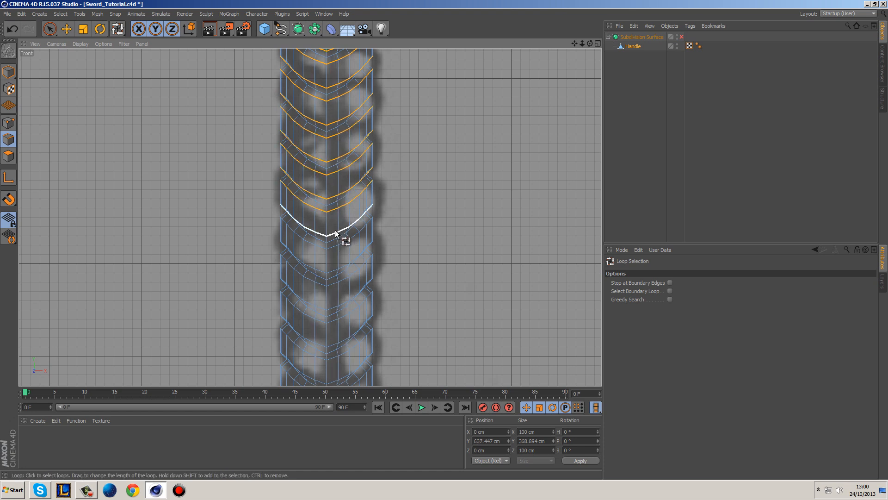
shift+click(339, 248)
shift+click(336, 272)
shift+click(333, 278)
shift+click(340, 309)
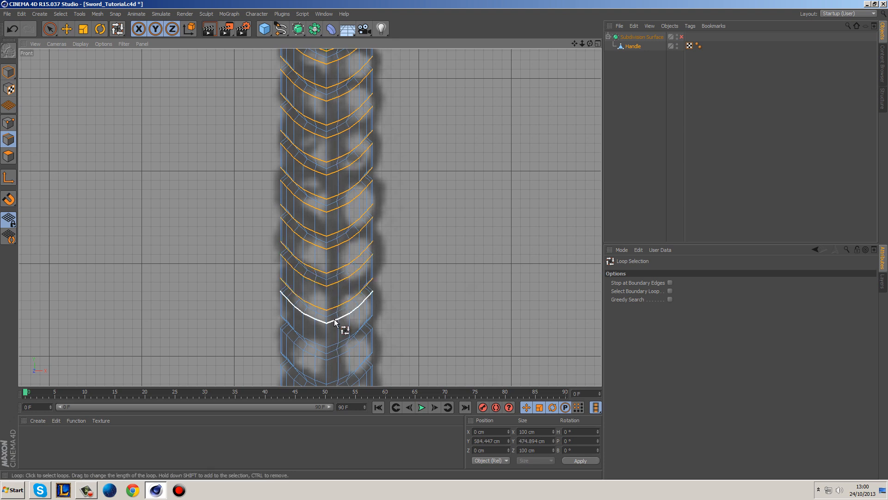
shift+click(334, 328)
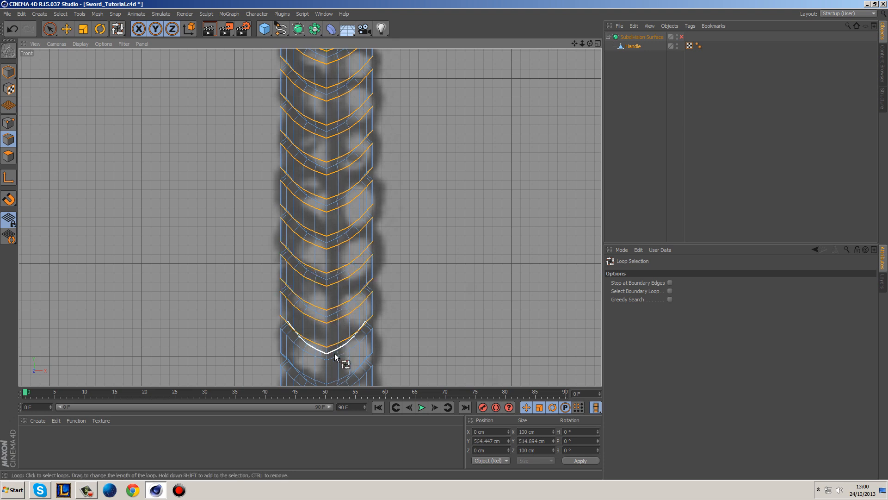
Extend the loop selection to the remaining groove edges down to the lower end of the grip.
alt+middle_drag(456, 356, 464, 126)
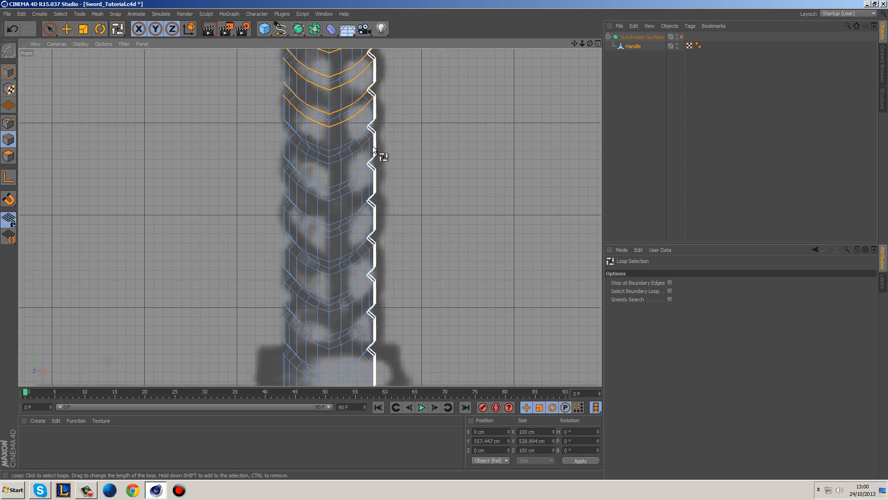
shift+click(335, 169)
shift+click(345, 190)
shift+click(341, 204)
shift+click(339, 229)
shift+click(337, 237)
shift+click(335, 264)
shift+click(343, 288)
shift+click(338, 310)
shift+click(337, 348)
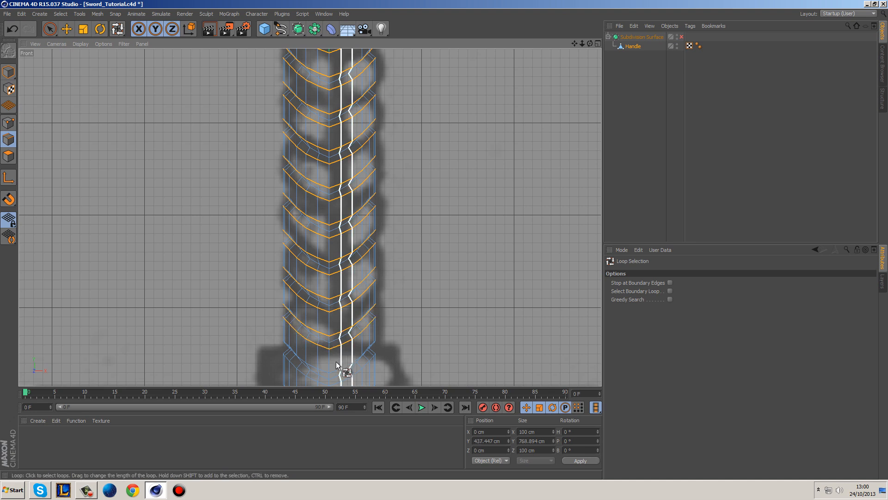
shift+click(341, 372)
alt+middle_drag(426, 349, 437, 140)
shift+click(356, 182)
Bevel the selected groove loops in Chamfer mode with a 1 cm offset and subdivision 1.
middle_click(353, 182)
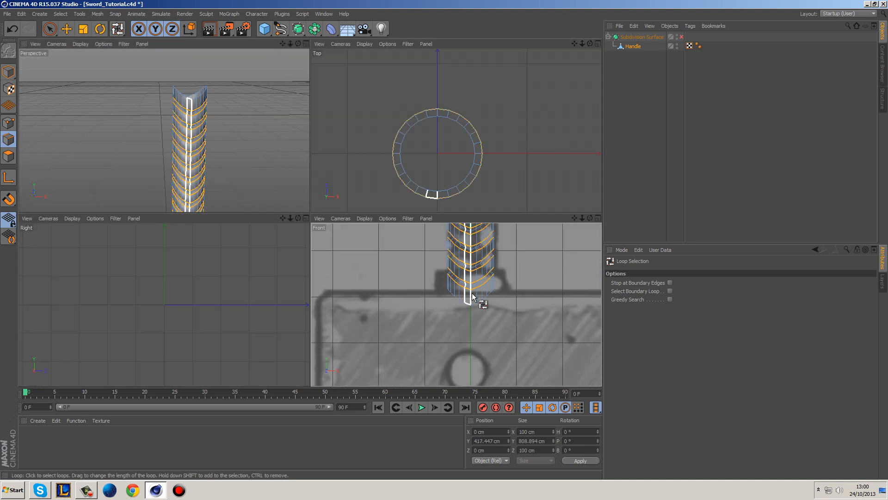
middle_click(473, 297)
scroll(333, 159, up, 10)
right_click(304, 229)
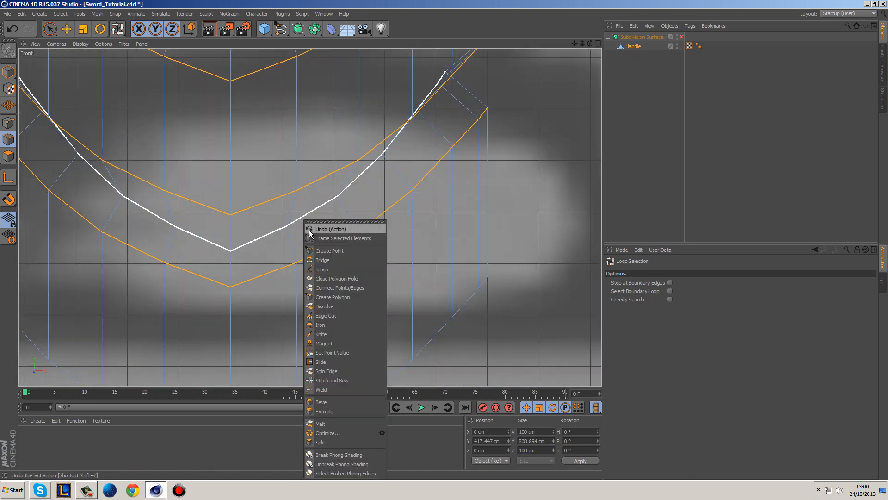
click(357, 401)
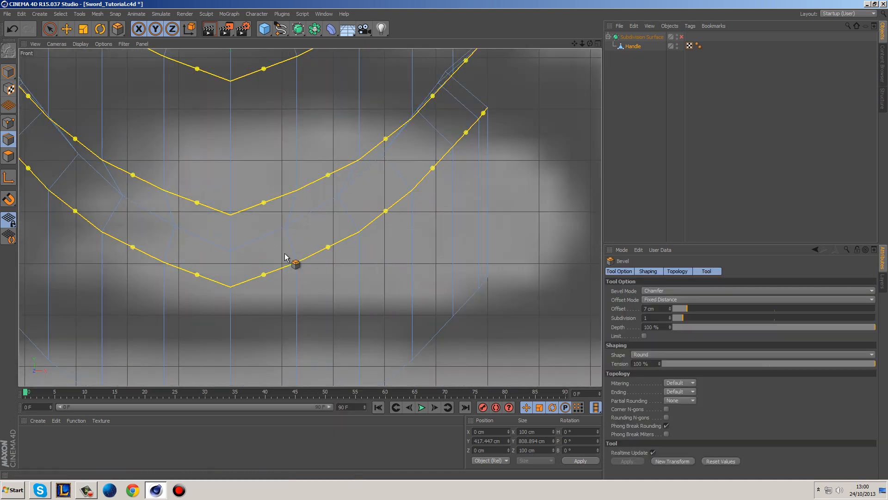
drag(310, 260, 311, 260)
click(656, 310)
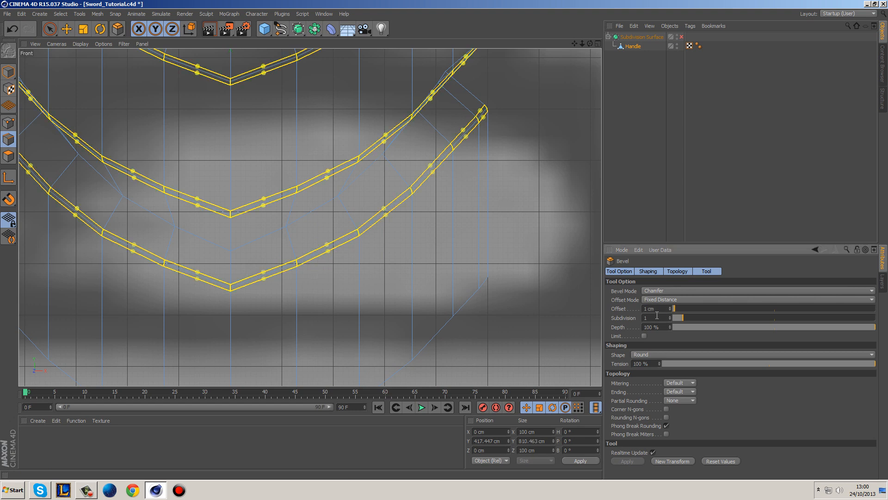
Clear the edge selection, enable the Subdivision Surface and show the deselected grip in the full perspective view.
click(49, 29)
click(530, 129)
middle_click(507, 129)
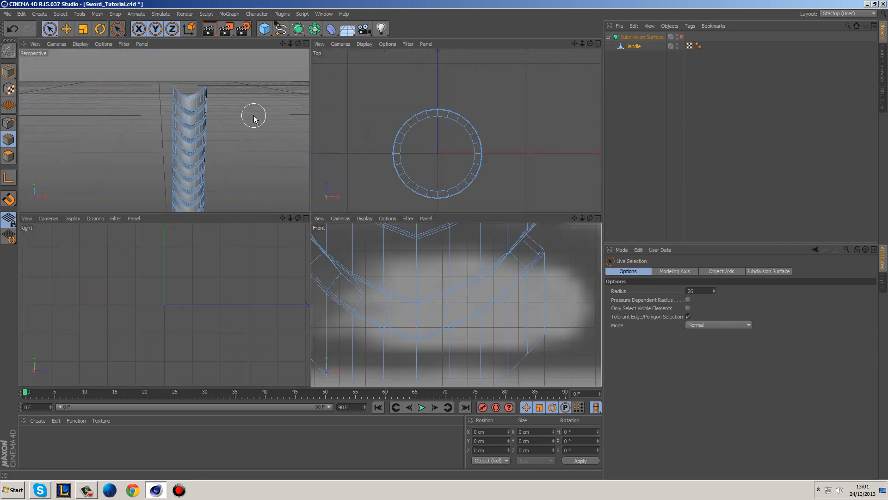
middle_click(290, 120)
click(637, 51)
key(q)
click(640, 97)
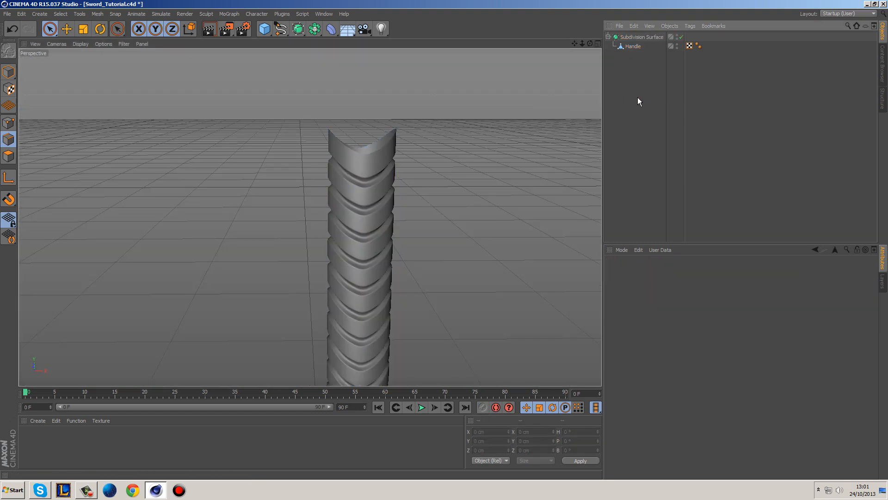
Examine the smoothed grip from several angles and render the perspective view to check the grooves.
alt+drag(473, 131, 509, 319)
alt+drag(310, 216, 562, 179)
alt+drag(369, 139, 279, 62)
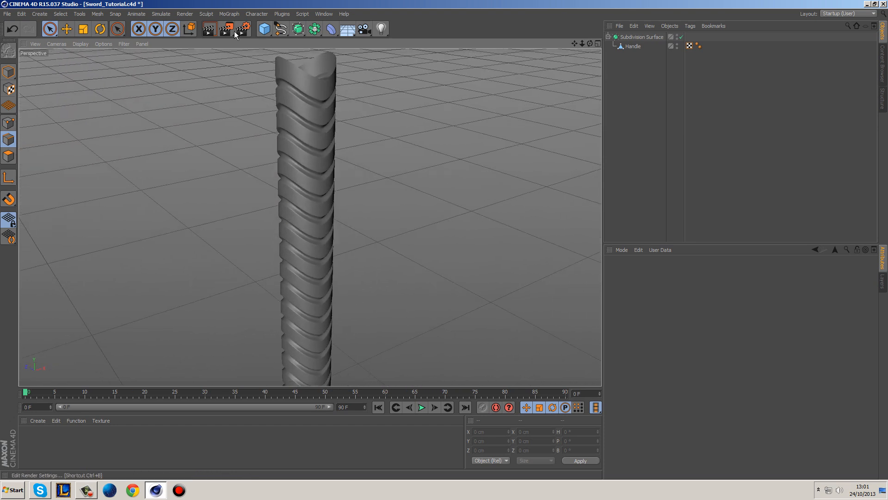
click(209, 29)
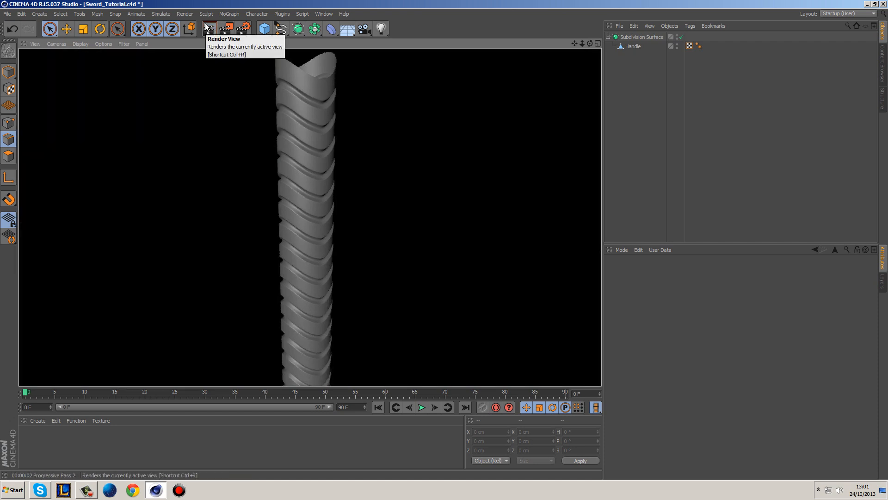
click(434, 153)
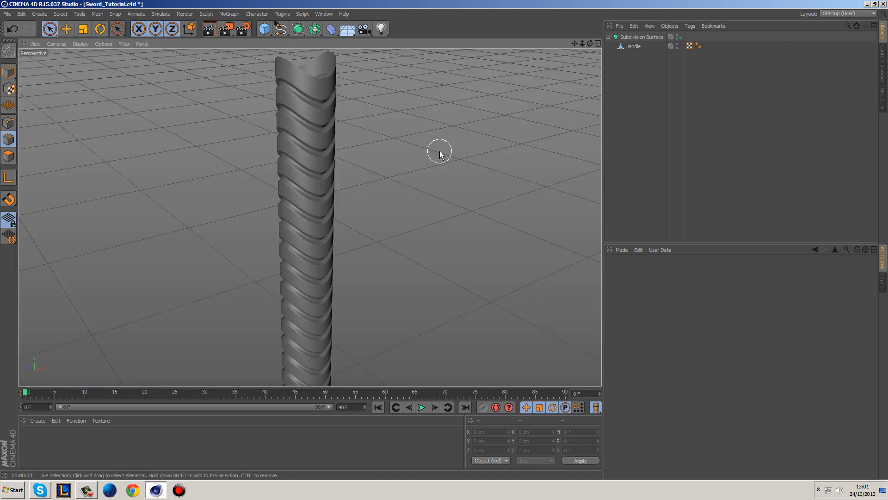
Disable the Handle's Subdivision Surface and flatten its lowest row of points by setting their Y size to 0 cm.
middle_click(458, 152)
middle_click(489, 293)
click(633, 46)
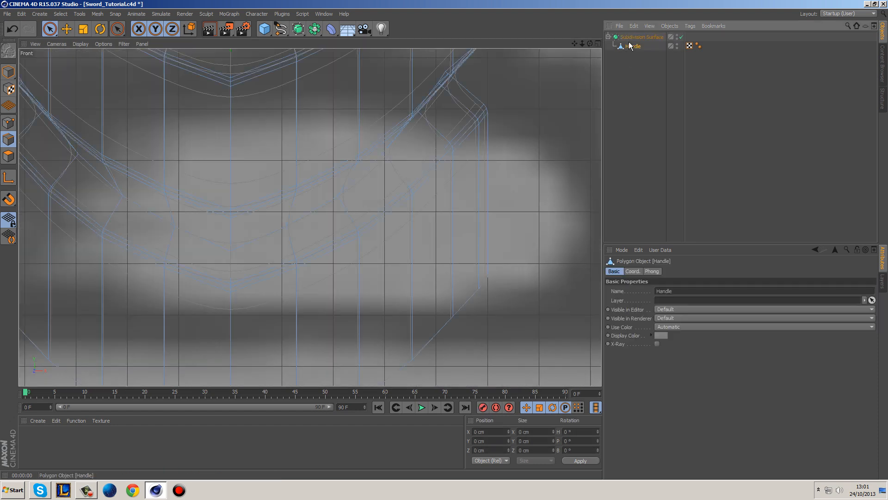
scroll(388, 249, down, 5)
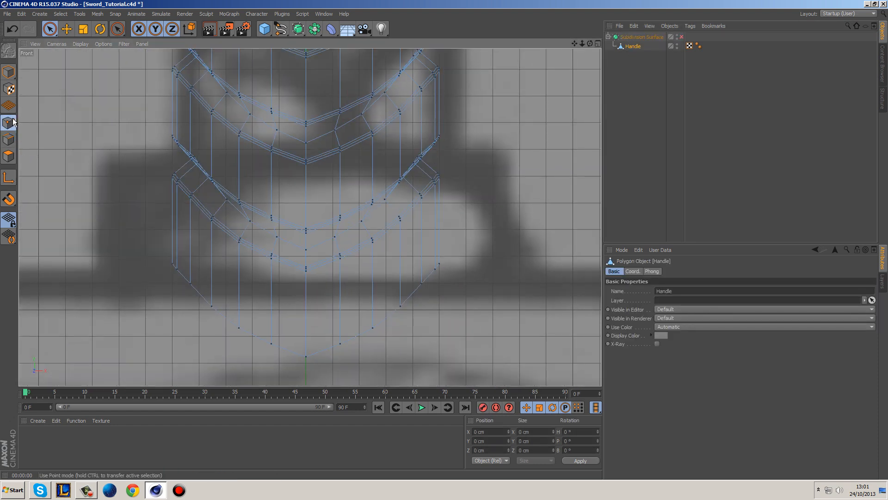
scroll(192, 152, down, 3)
drag(338, 210, 286, 267)
drag(220, 254, 178, 214)
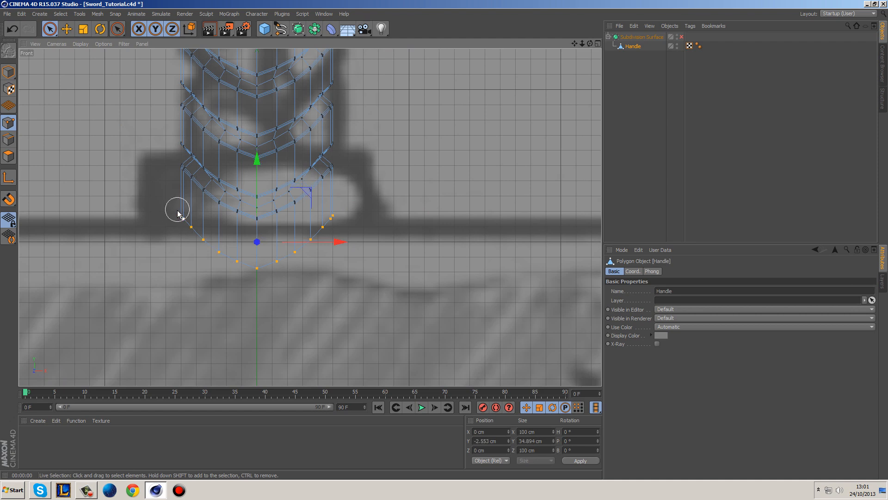
click(544, 442)
text(0)
key(Return)
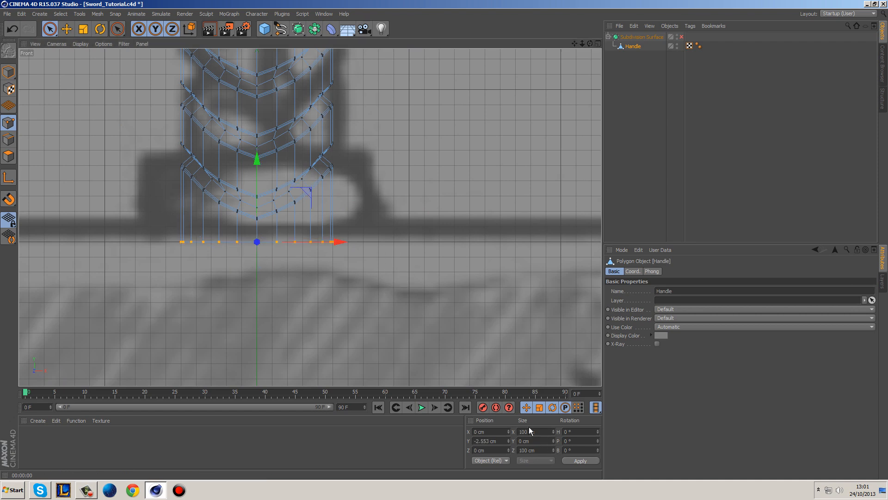
Select the uppermost row of points on the Handle and flatten it by setting the Y size to 0 cm.
scroll(440, 282, down, 4)
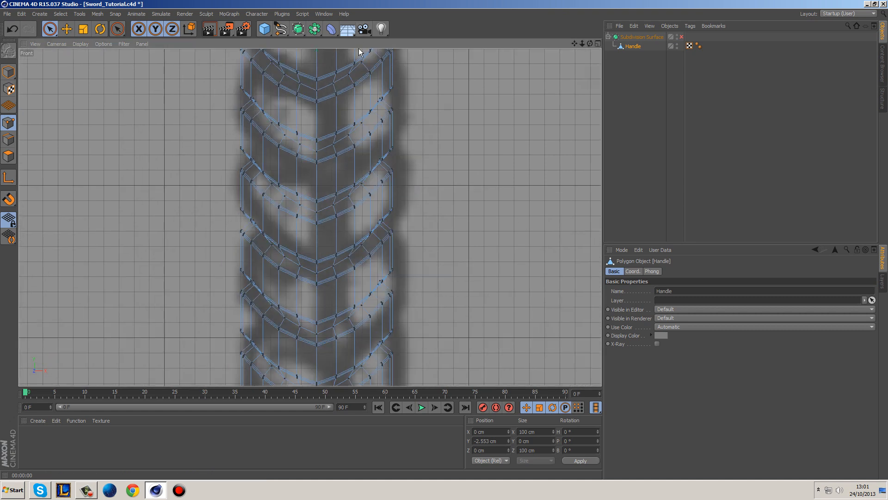
drag(333, 318, 335, 303)
click(454, 210)
alt+middle_drag(450, 166, 455, 309)
alt+middle_drag(448, 62, 453, 235)
alt+middle_drag(439, 90, 436, 266)
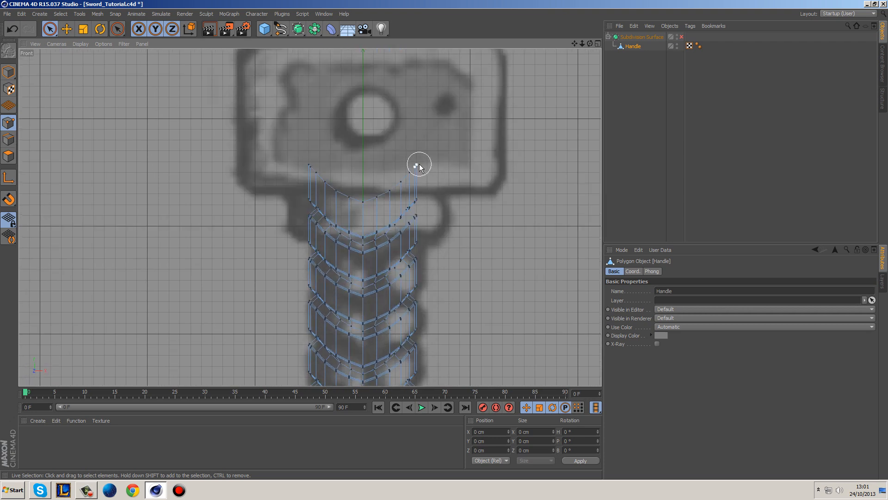
drag(309, 162, 311, 160)
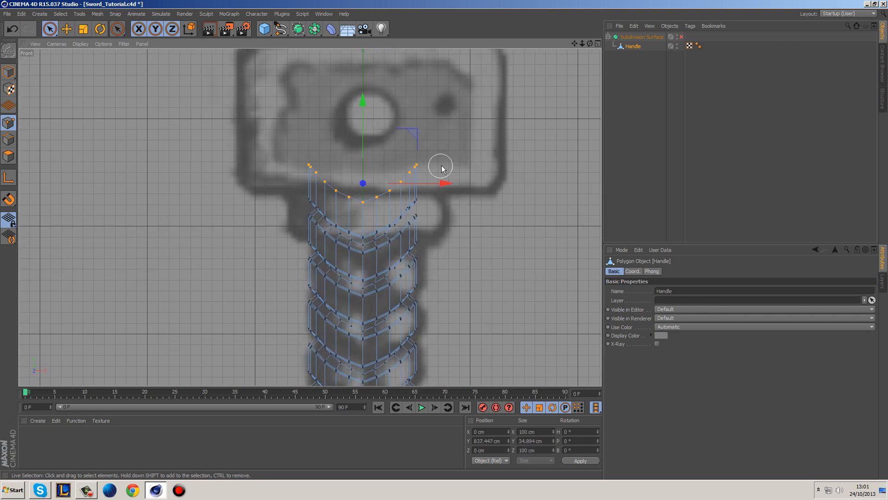
click(538, 439)
text(0)
key(Return)
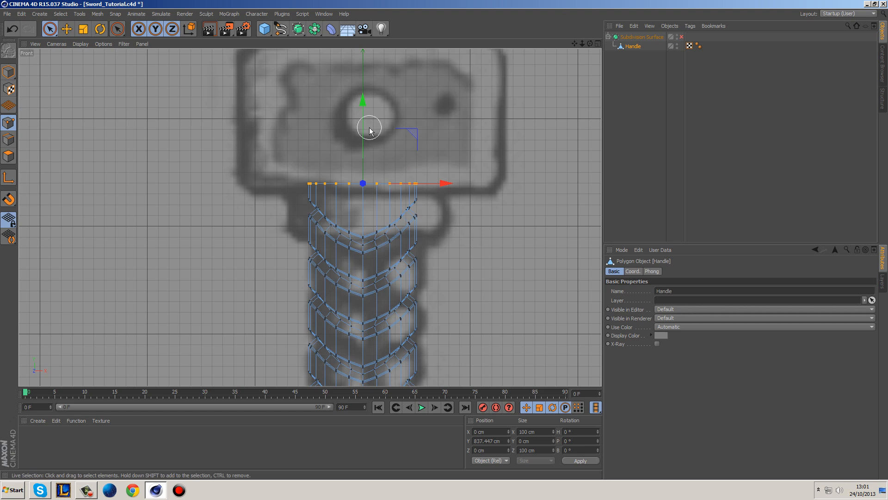
Lower the flattened top row of points by about 7.7 cm, then deselect the Handle and check its upper end in perspective.
drag(363, 120, 365, 126)
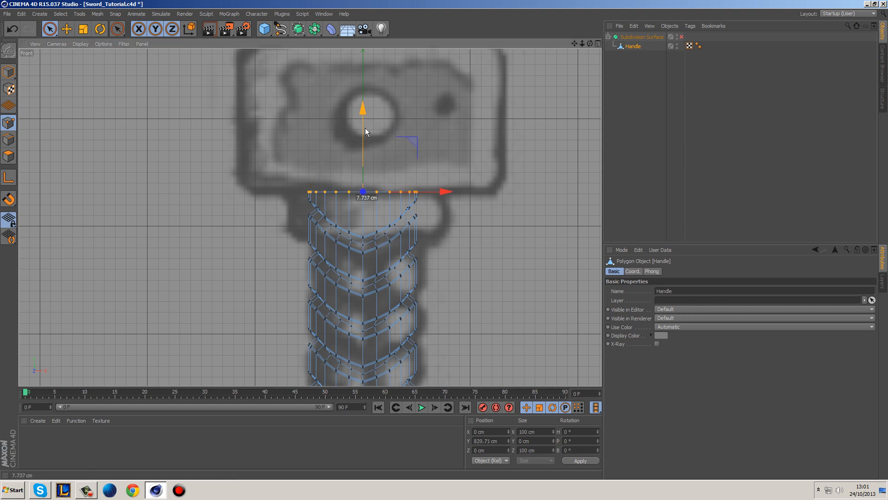
click(543, 174)
middle_click(543, 173)
middle_click(214, 133)
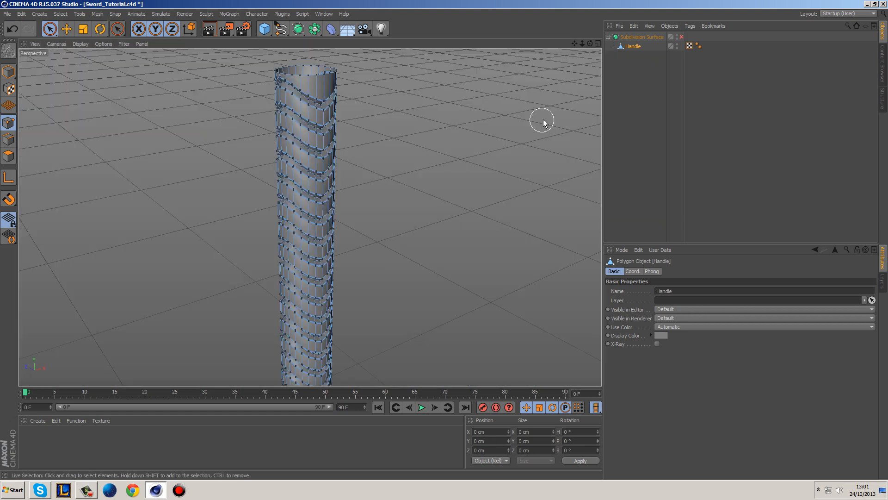
click(625, 91)
alt+drag(457, 165, 445, 187)
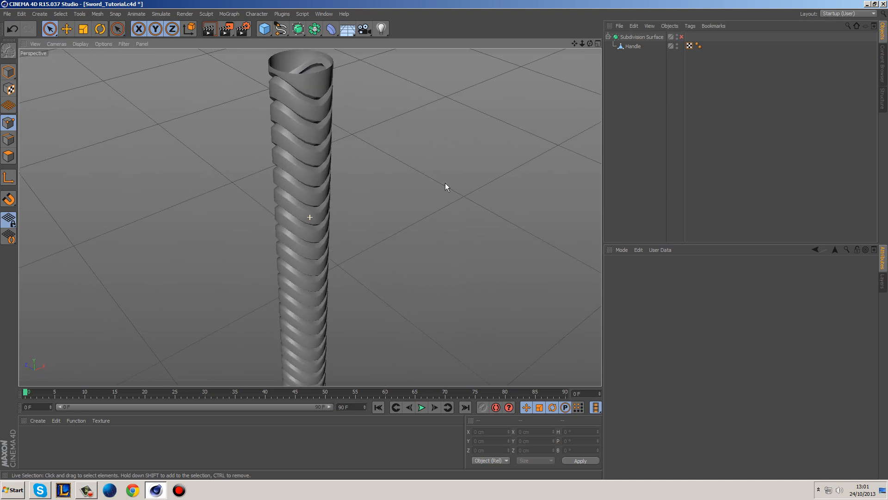
Check the Phong Angle in the Handle's Phong tag, then deselect the tag.
click(698, 46)
click(661, 299)
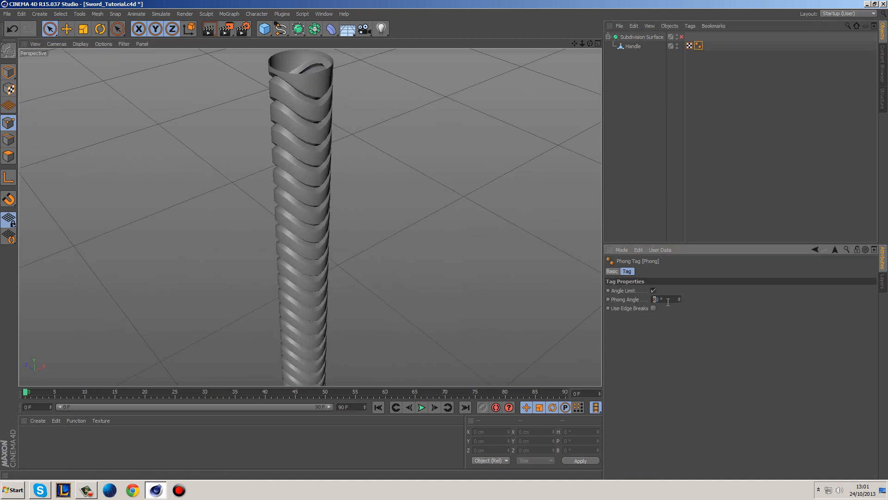
click(654, 132)
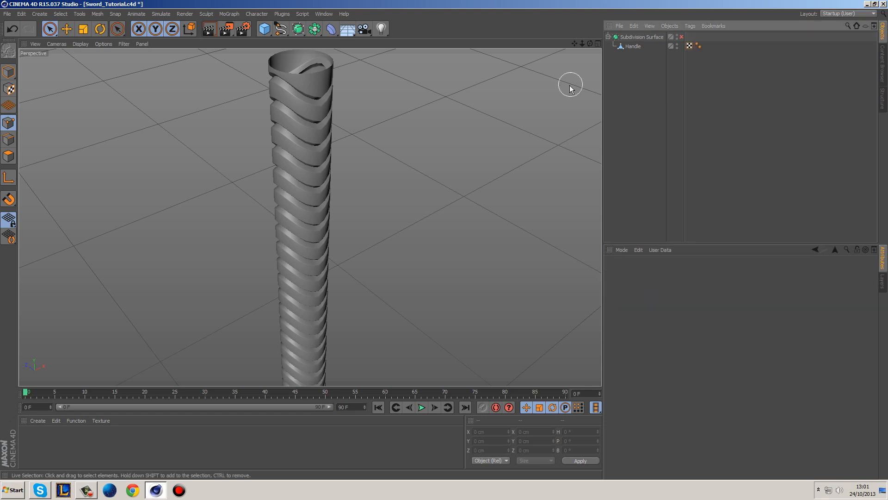
Assign the Subdivision Surface and its Handle to the Finished layer, and hide that layer from the object list and the viewport.
click(884, 287)
click(627, 38)
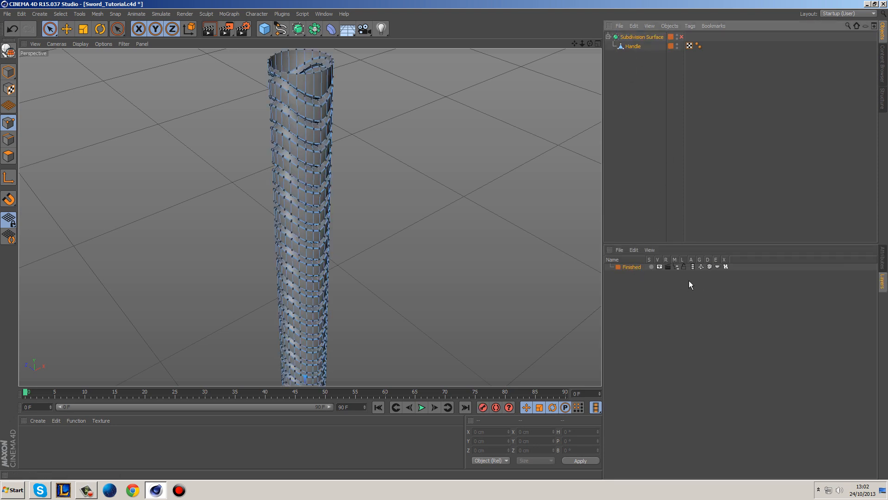
click(676, 267)
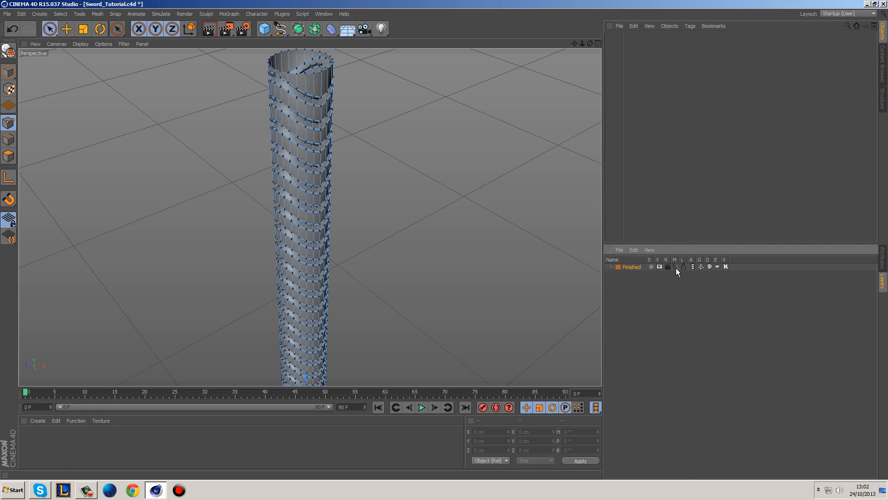
click(659, 267)
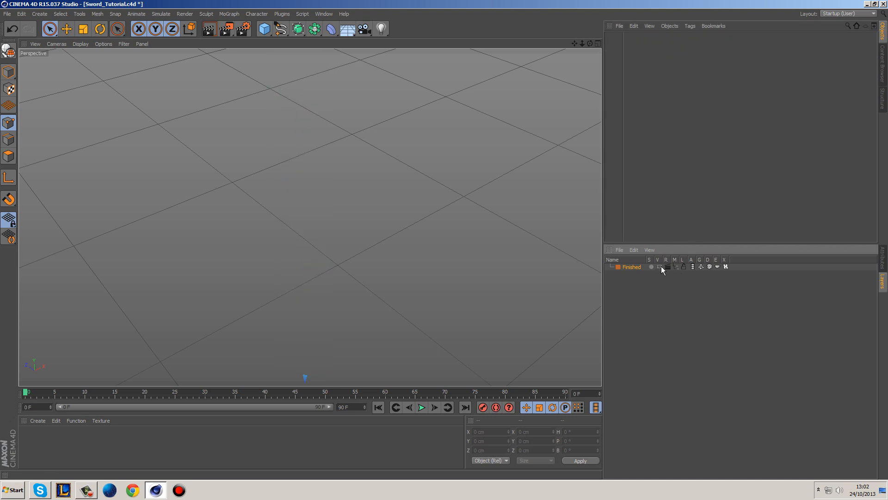
click(883, 257)
click(617, 133)
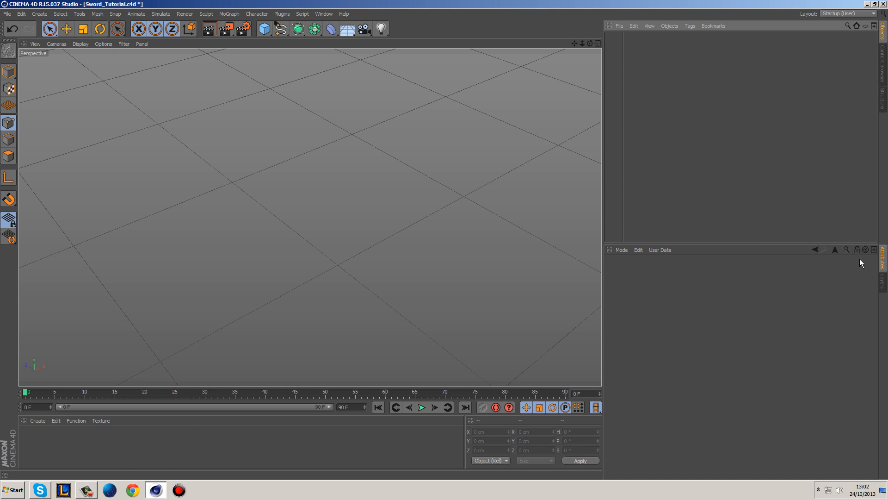
Add a cube and raise it to a Y position of about 1694 cm, over the block in the front reference drawing.
middle_click(440, 163)
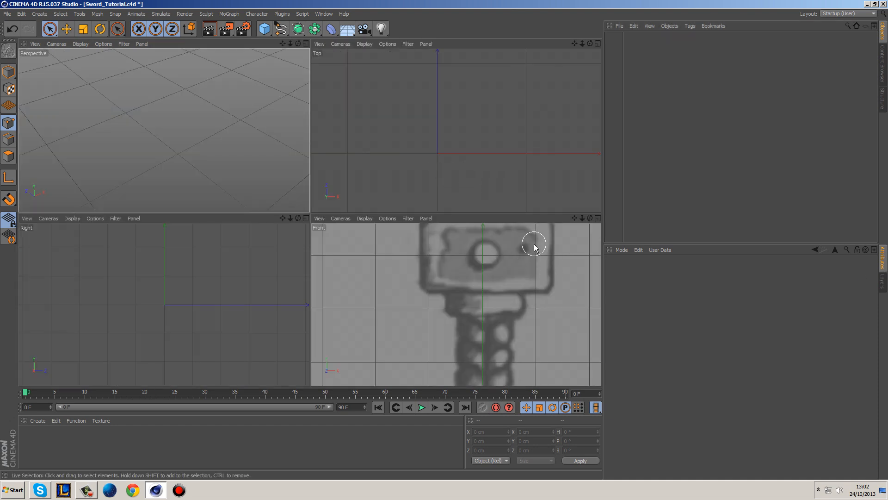
middle_click(540, 255)
scroll(456, 175, down, 3)
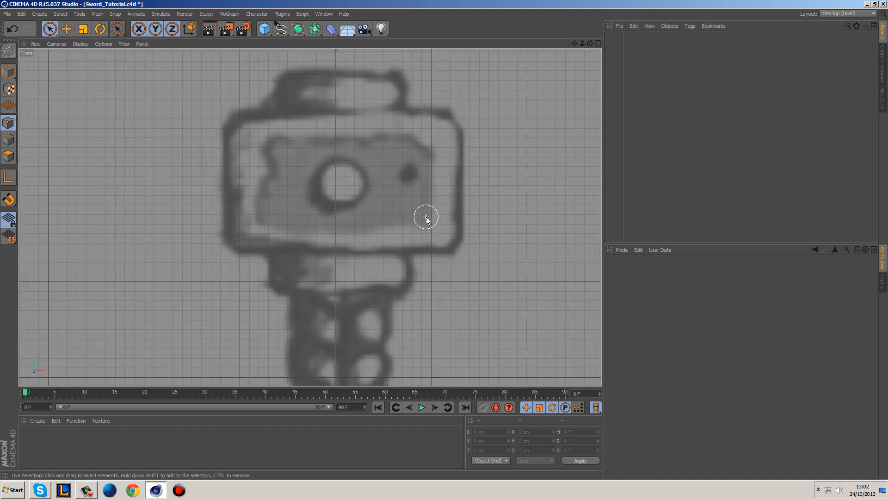
click(8, 72)
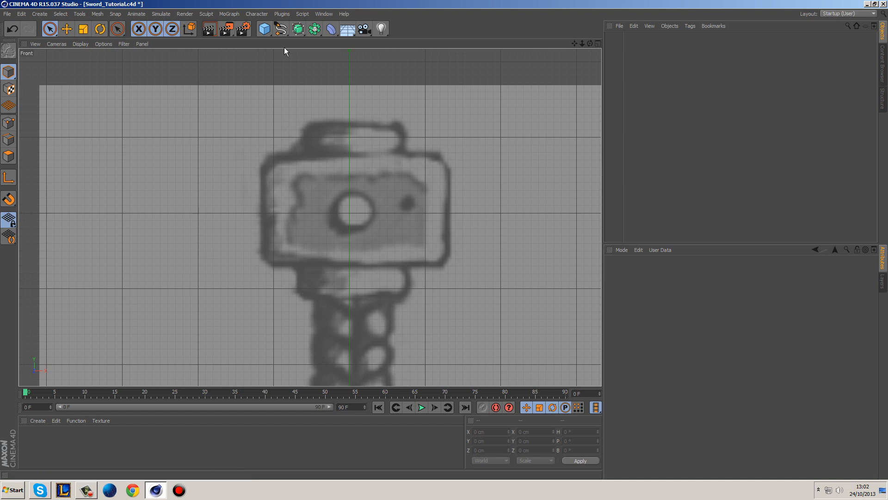
click(264, 29)
alt+middle_drag(376, 321, 362, 163)
scroll(359, 194, down, 3)
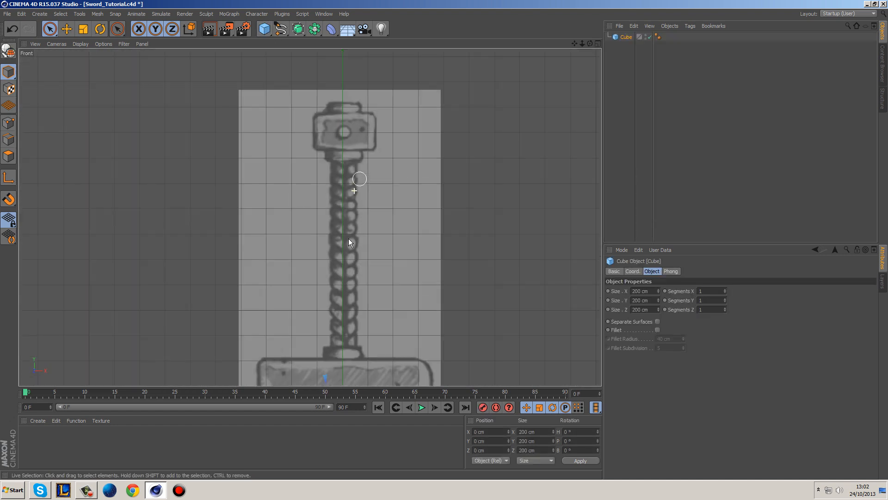
scroll(344, 348, down, 3)
scroll(352, 354, down, 3)
drag(349, 351, 361, 205)
scroll(353, 342, up, 5)
scroll(353, 339, up, 5)
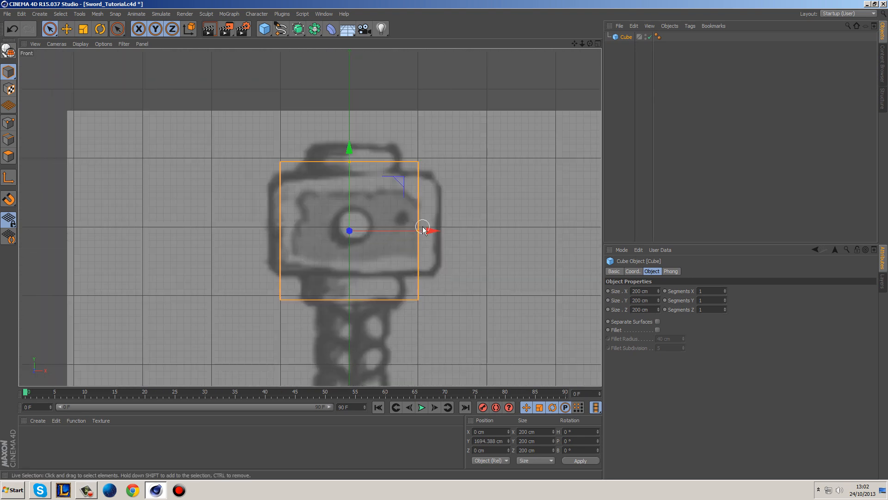
Reduce the cube's height towards the drawn block and set its Y size to 150 cm.
drag(350, 162, 353, 182)
click(650, 304)
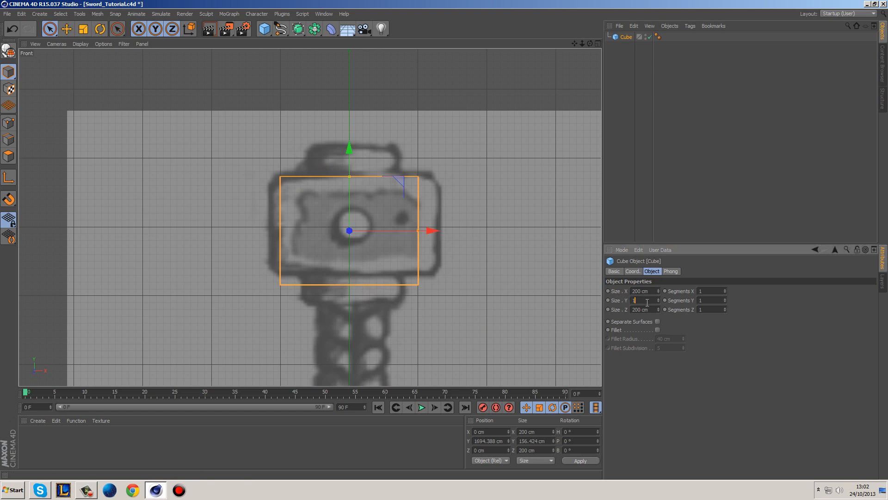
text(150)
key(Return)
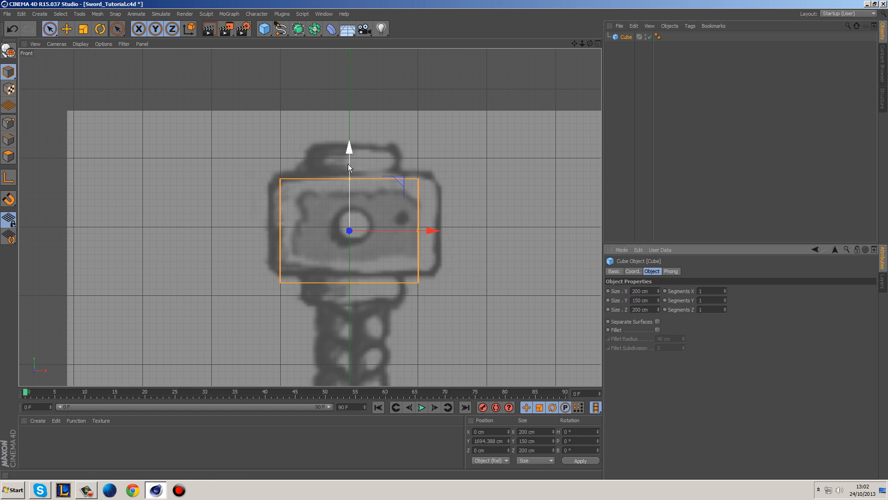
Raise the cube to about 1702 cm in Y, set its X size to 250 cm and Z size to 150 cm, and deselect it.
drag(423, 225, 439, 228)
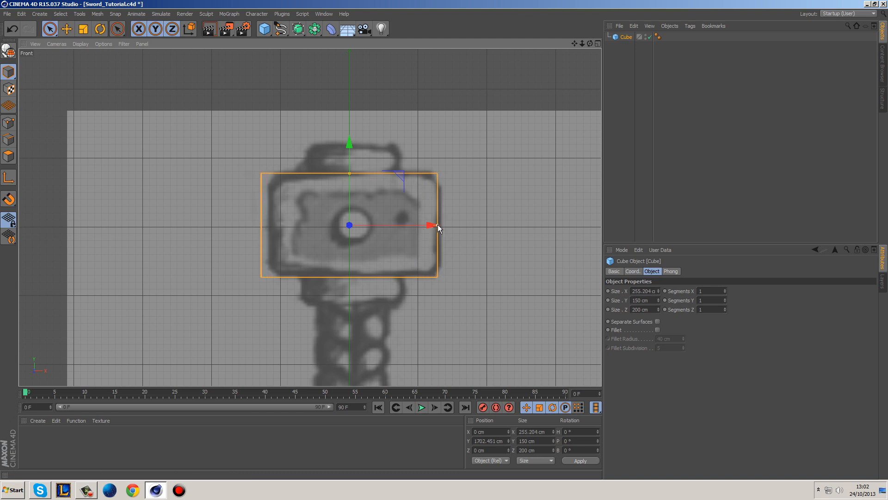
click(643, 291)
text(250)
key(Return)
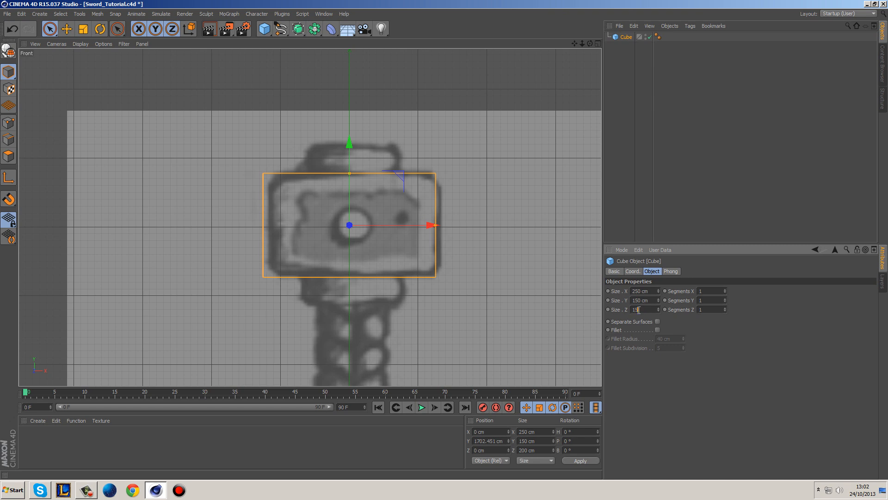
key(Return)
click(519, 200)
Display shading with lines in the perspective view and set the cube's segments to 2 in X, Y and Z.
middle_click(474, 204)
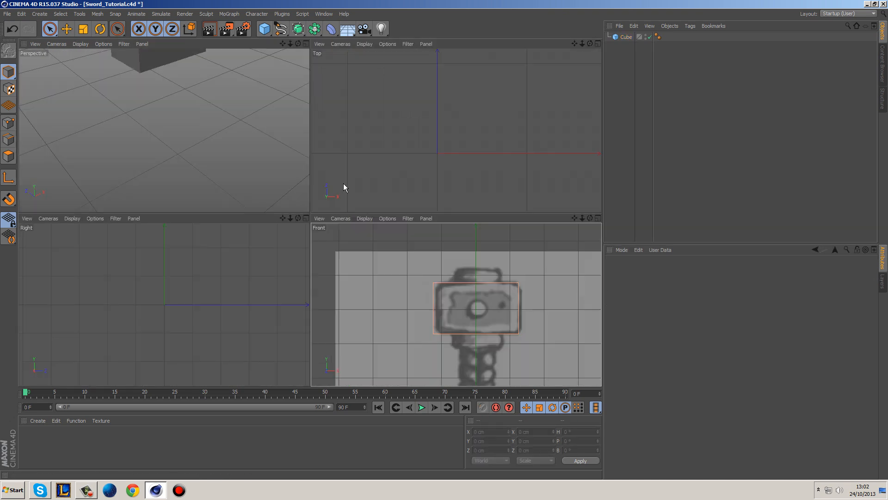
middle_click(236, 155)
alt+middle_drag(315, 158, 376, 223)
alt+drag(376, 223, 454, 206)
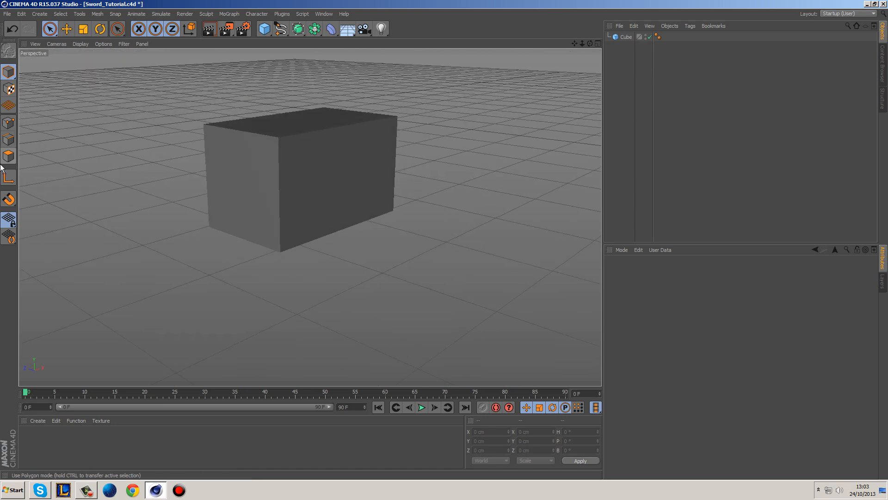
click(620, 37)
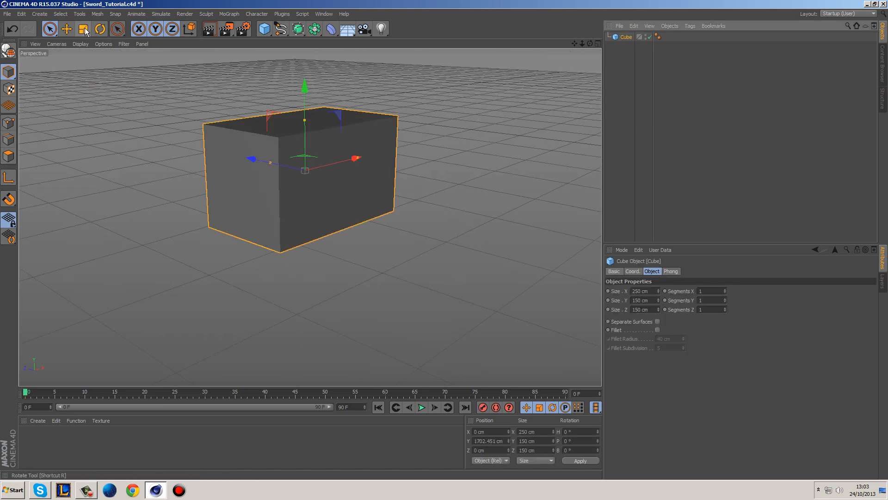
click(80, 44)
click(95, 62)
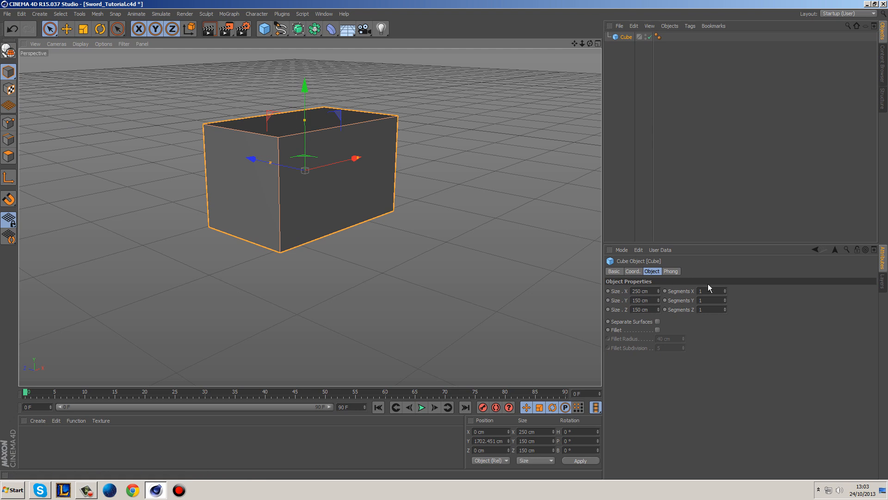
click(725, 290)
click(725, 298)
click(724, 308)
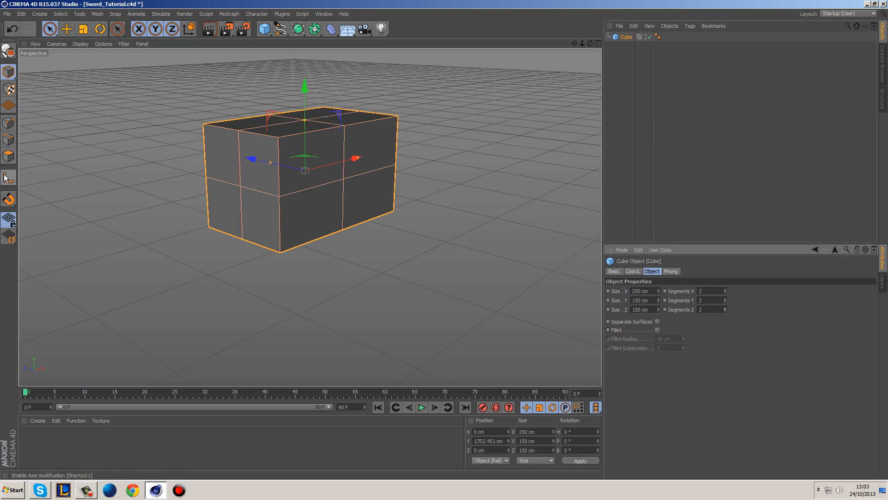
Make the cube editable and delete the polygons of its rear half along Z.
key(c)
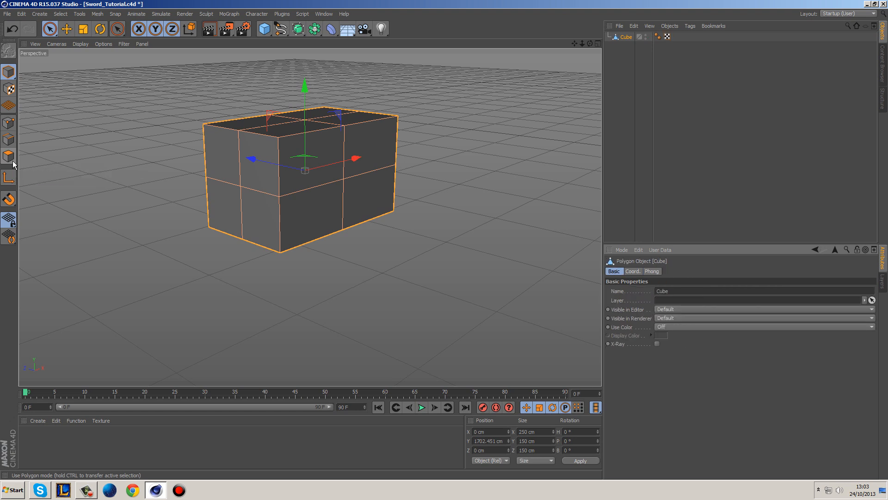
click(9, 156)
key(F5)
drag(545, 90, 339, 92)
key(Delete)
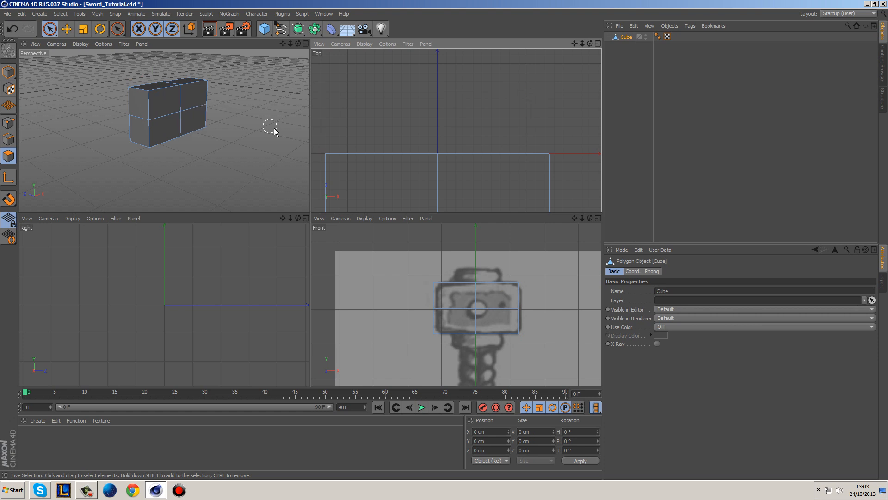
Delete the polygons of the cube's lower half in the front view and check the remaining quarter in perspective.
alt+middle_drag(503, 178, 514, 77)
alt+middle_drag(535, 290, 524, 267)
middle_click(526, 270)
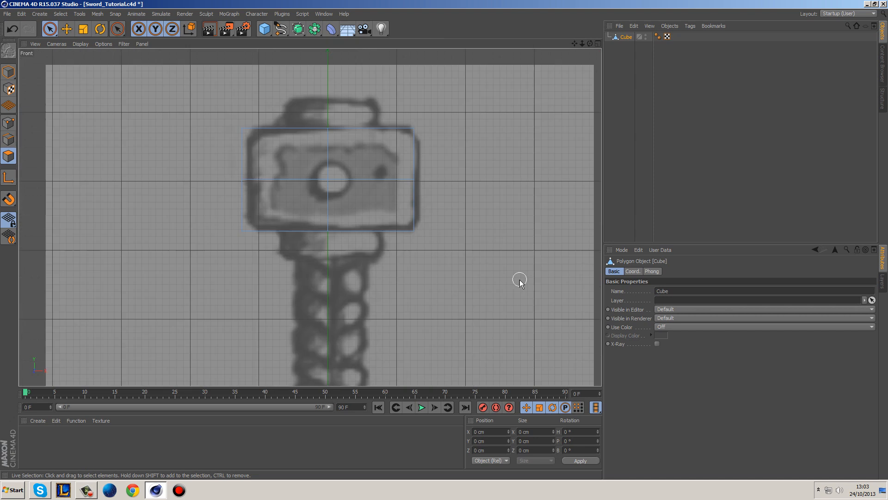
click(318, 229)
click(435, 253)
click(383, 145)
click(406, 207)
middle_click(374, 235)
middle_click(250, 169)
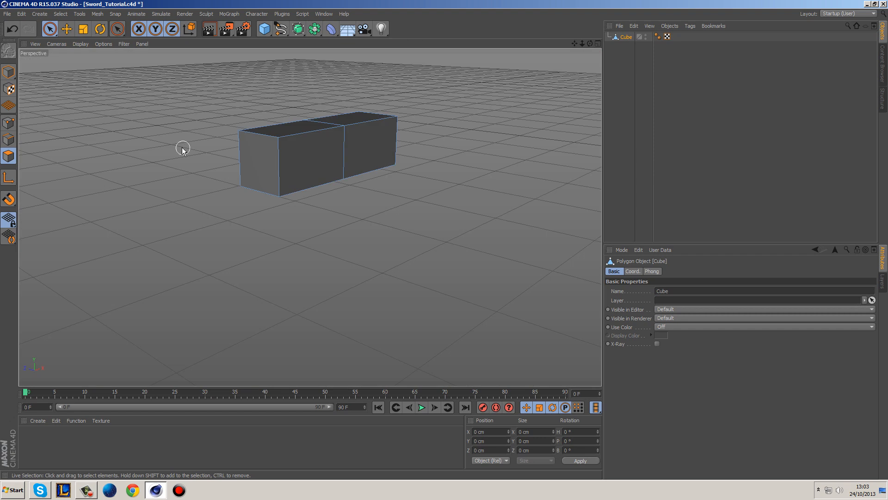
Bevel the two short upper edges at the outer ends of the remaining block with an offset of 18 cm.
click(11, 137)
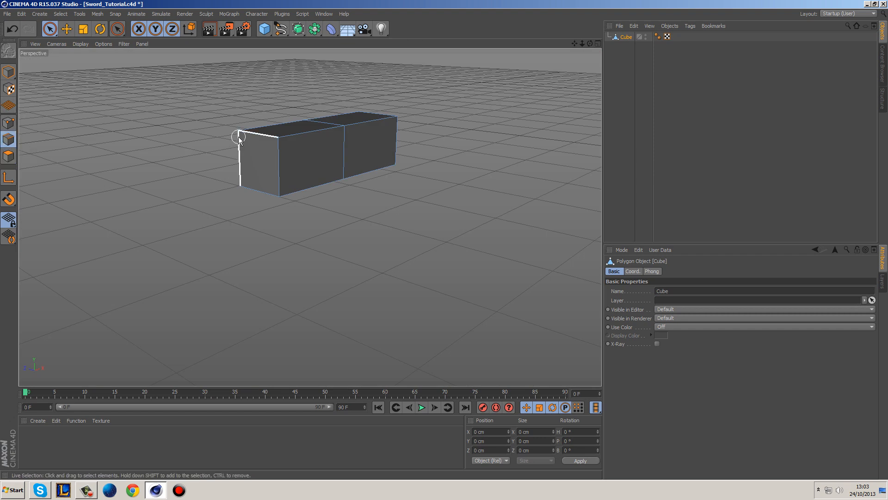
click(245, 132)
alt+drag(317, 148, 252, 183)
shift+click(343, 167)
alt+drag(489, 198, 572, 185)
scroll(301, 133, up, 3)
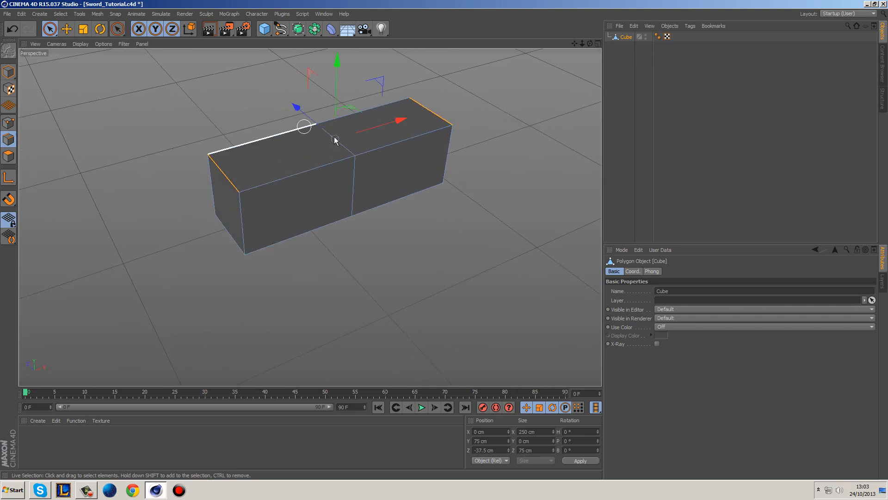
scroll(365, 236, up, 2)
right_click(391, 243)
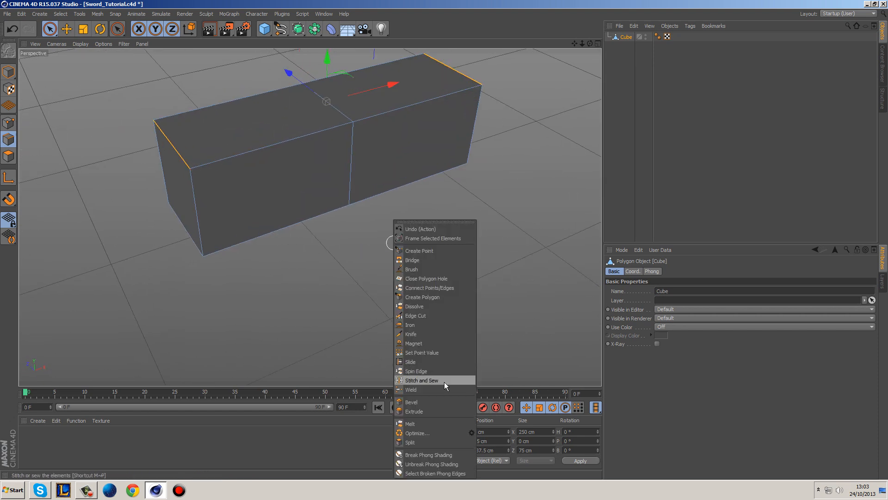
click(437, 401)
drag(278, 209, 537, 244)
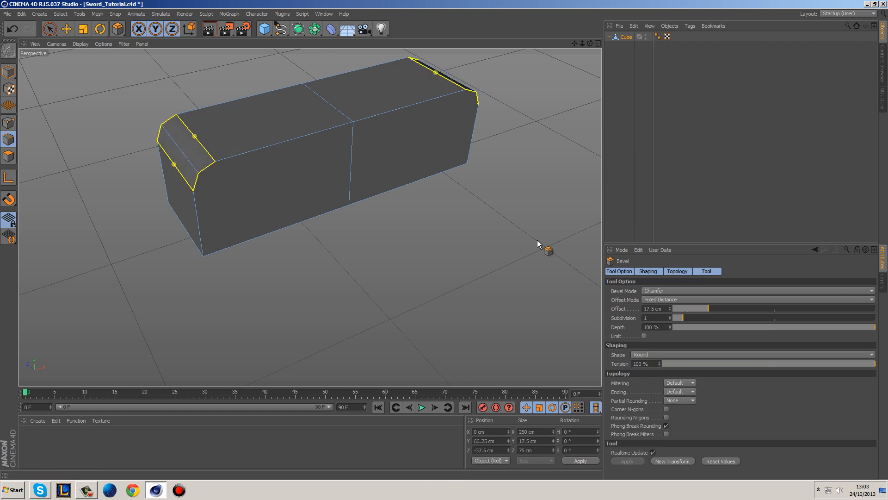
click(653, 308)
text(18)
key(Return)
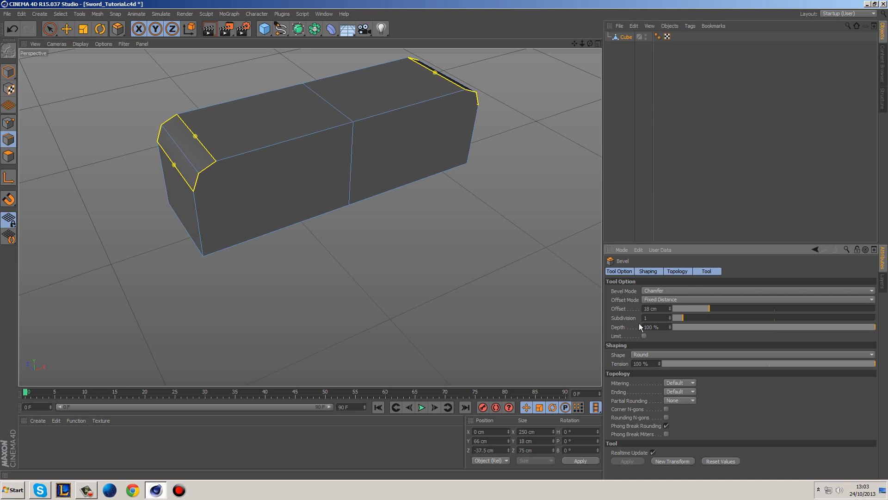
Leave the Bevel tool with the edges deselected and save the project.
click(49, 29)
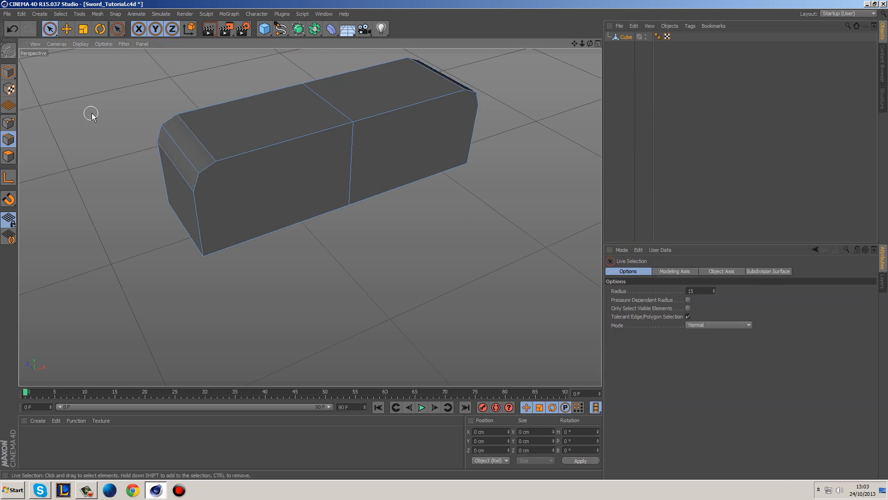
click(7, 14)
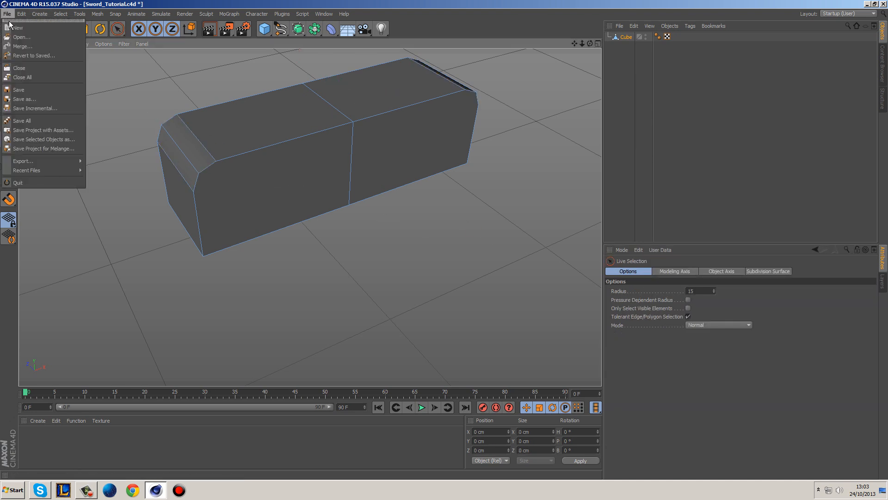
click(33, 91)
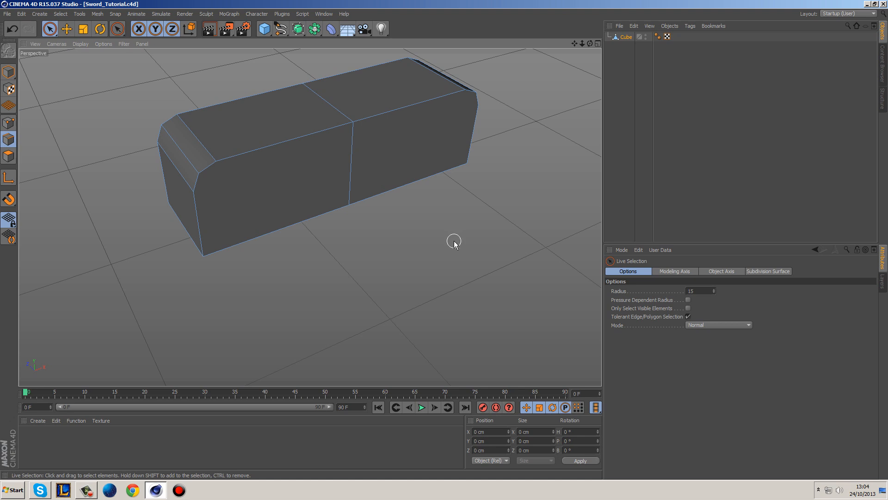
Put the Cube under a Symmetry object and set the mirror plane to XZ to restore the lower half.
middle_click(426, 234)
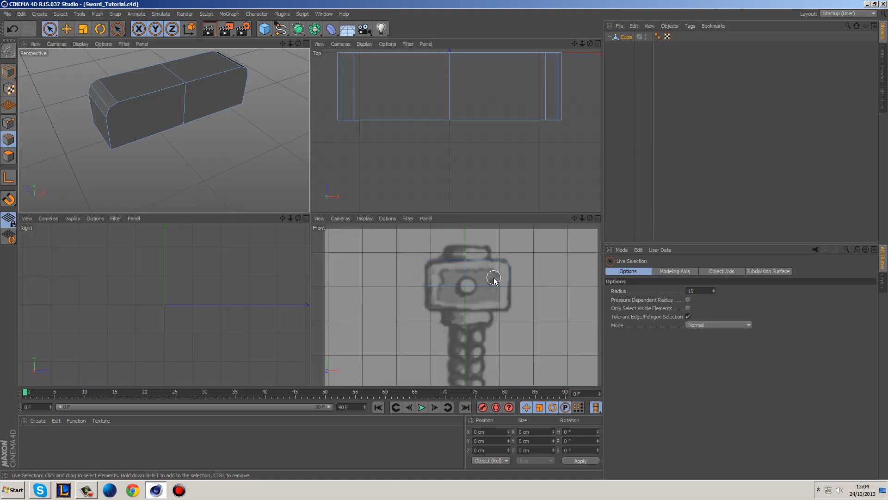
middle_click(491, 278)
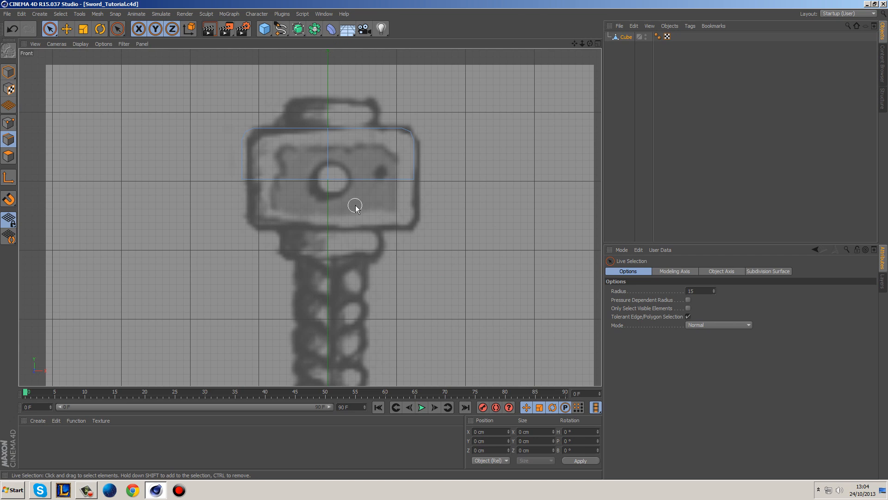
scroll(294, 182, up, 2)
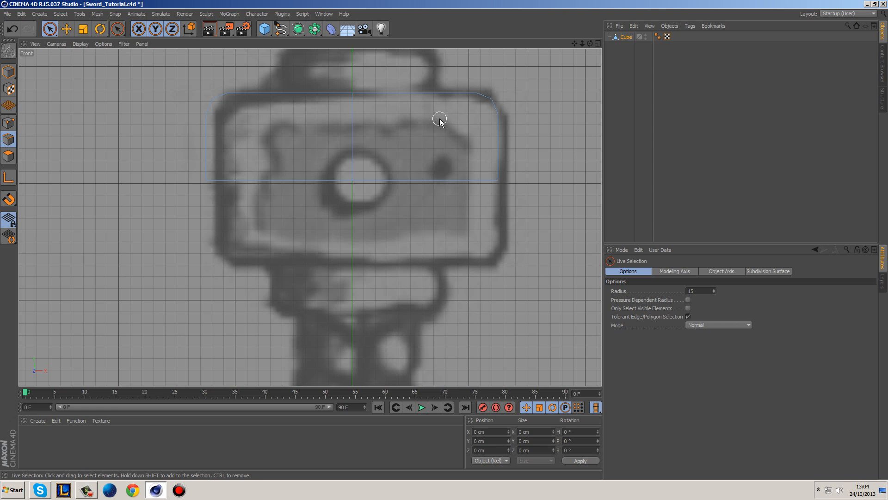
click(617, 39)
click(315, 28)
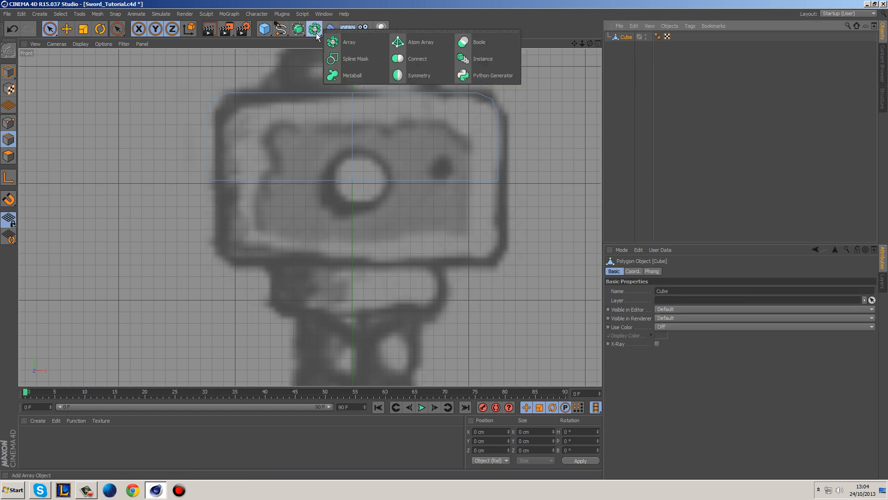
alt+click(400, 74)
scroll(659, 292, down, 1)
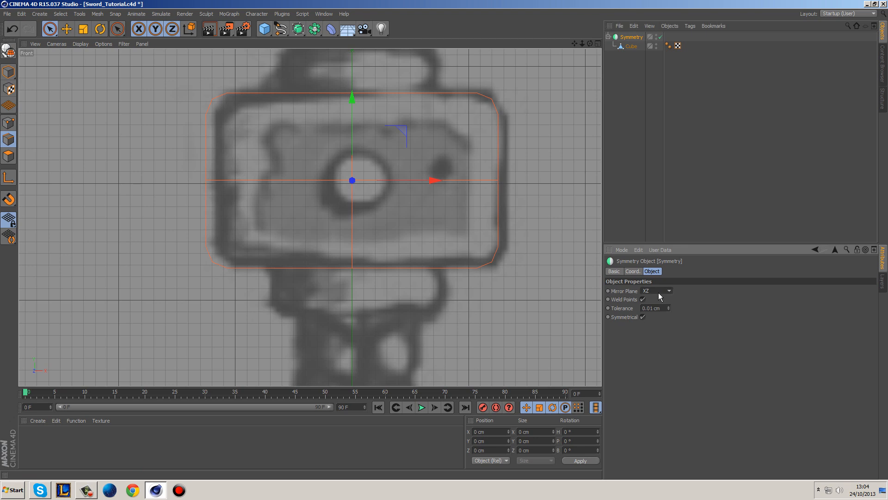
Select all points of the Cube under the Symmetry object and run Optimize to remove the stray corner points.
click(631, 46)
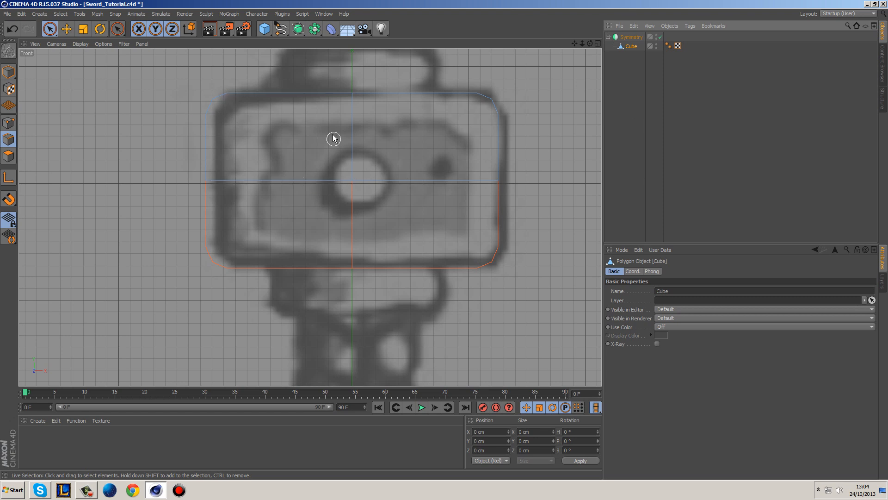
middle_click(367, 184)
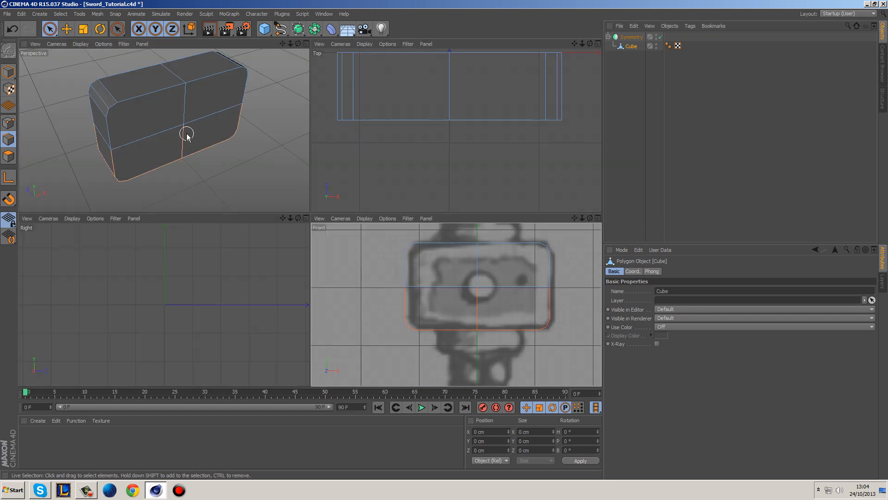
middle_click(202, 138)
middle_click(324, 183)
middle_click(460, 290)
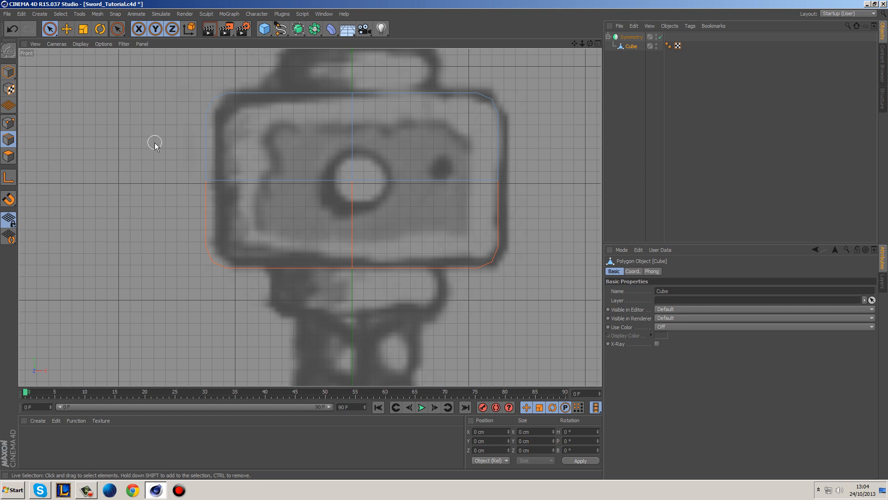
click(9, 123)
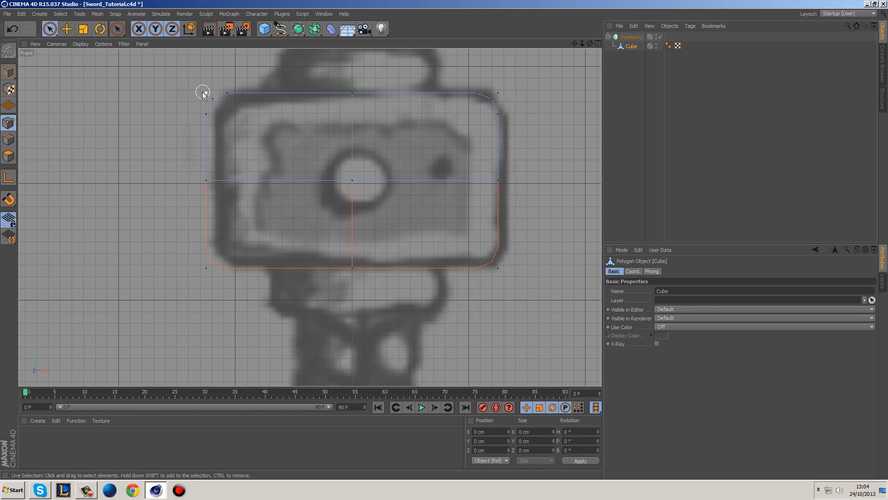
key(ctrl+a)
right_click(171, 166)
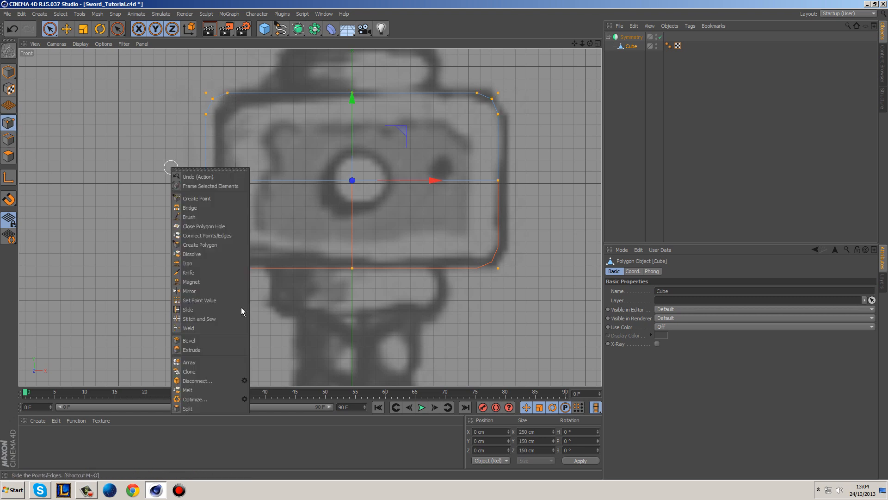
click(210, 399)
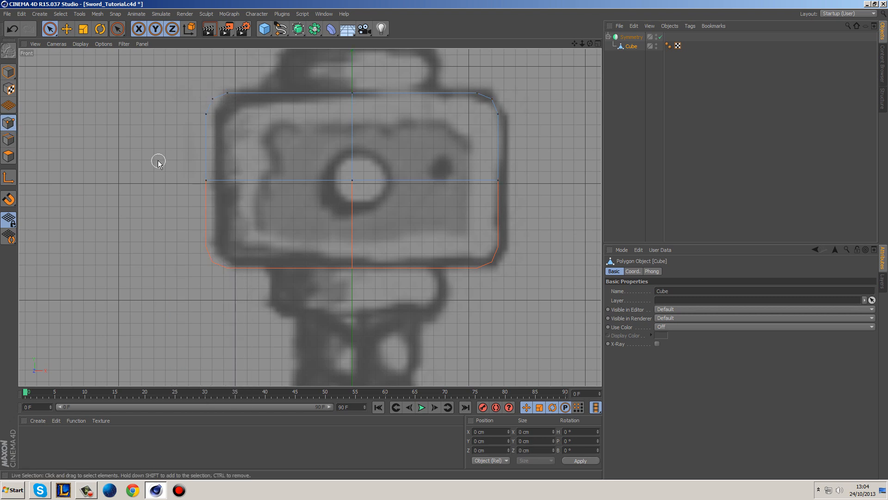
Knife-cut the Cube vertically at the inner ends of both bevels and horizontally along their lower ends.
right_click(543, 103)
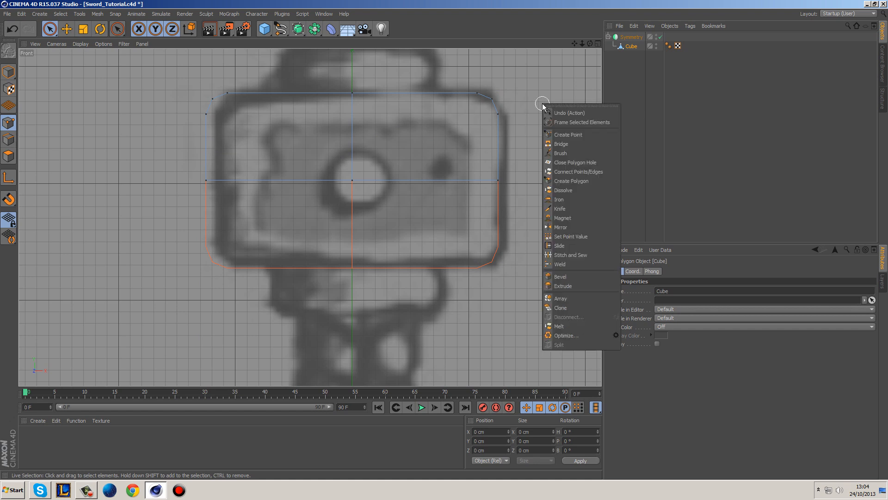
click(562, 208)
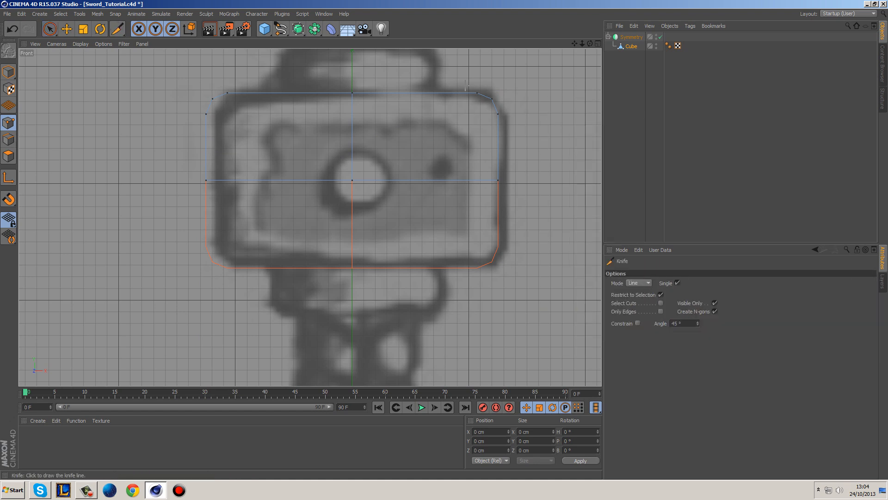
drag(477, 93, 477, 227)
drag(491, 329, 478, 329)
drag(227, 93, 228, 307)
drag(499, 115, 207, 114)
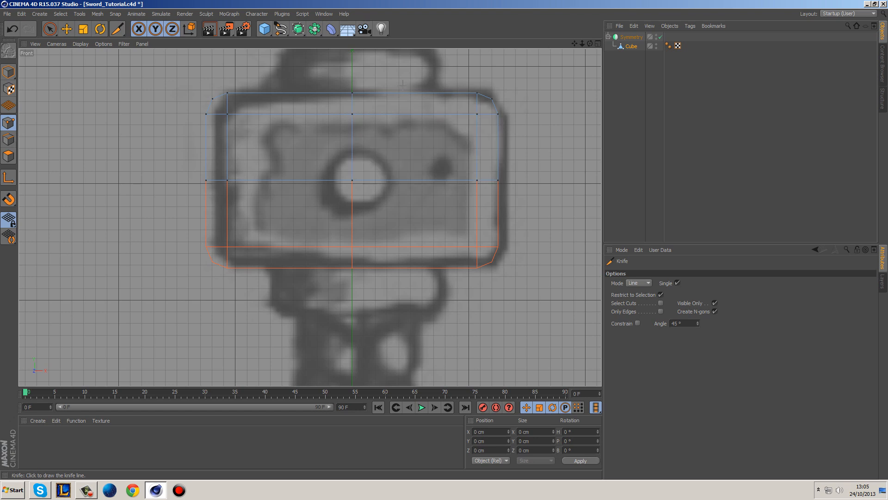
click(621, 67)
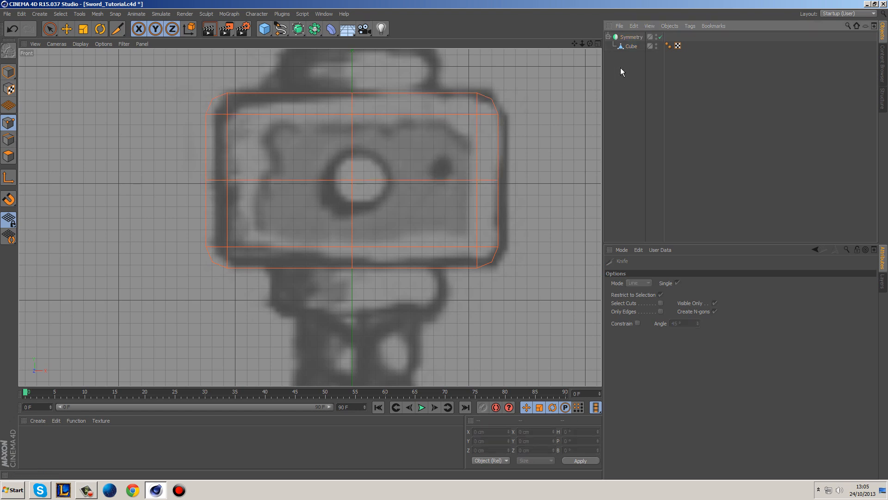
click(629, 47)
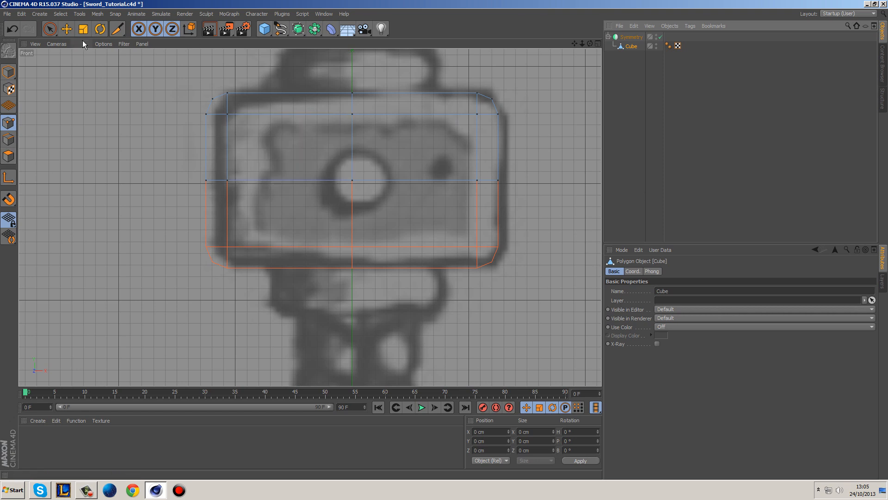
Try to inset the upper central front polygons by 13.4 cm with Extrude Inner and a maximum angle of 180°.
click(5, 158)
click(49, 29)
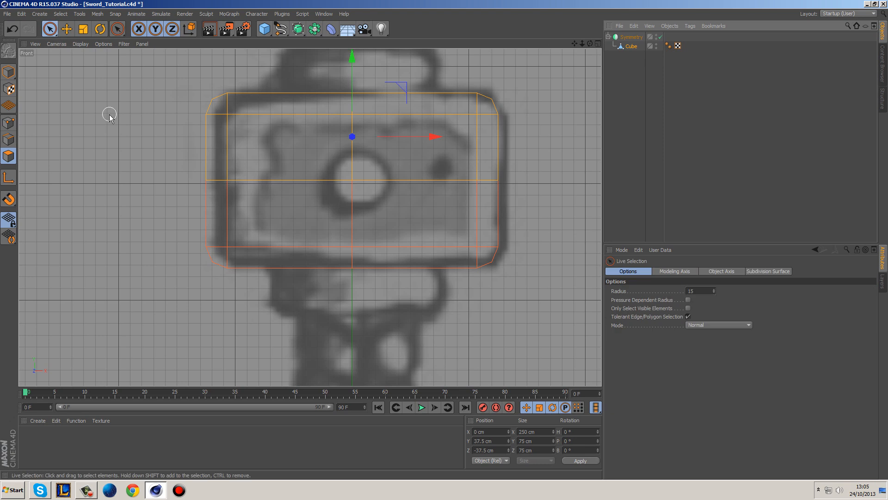
drag(293, 167, 349, 160)
right_click(549, 125)
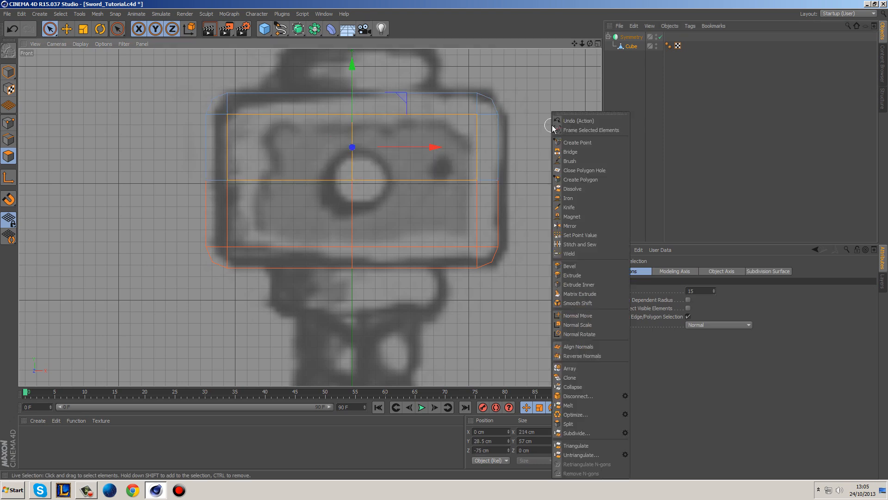
click(596, 285)
drag(536, 236, 562, 236)
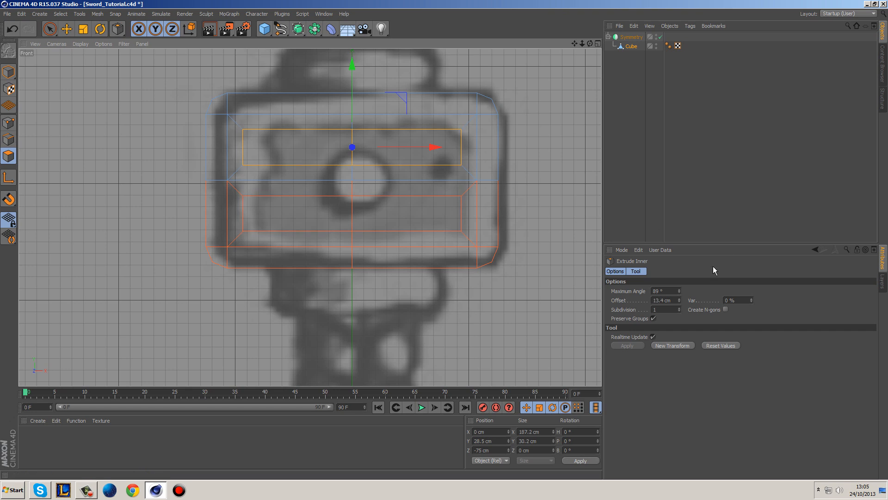
drag(679, 290, 686, 290)
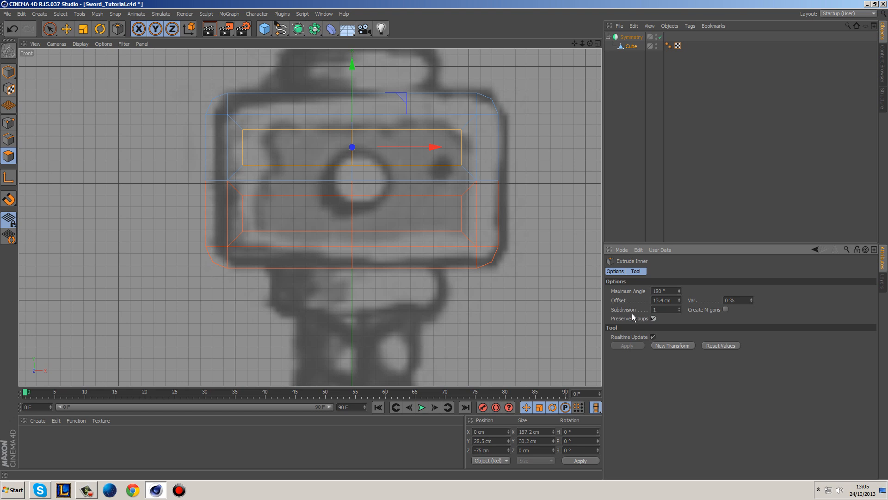
key(ctrl+z)
click(49, 29)
click(60, 60)
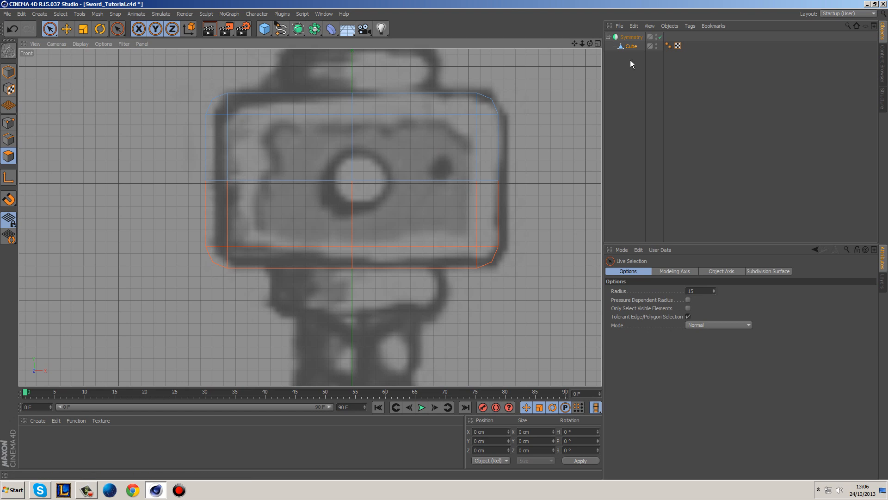
Convert the Symmetry and Cube with Current State to Object and delete the originals, keeping only the full mirrored Cube mesh.
drag(625, 65, 623, 37)
right_click(623, 39)
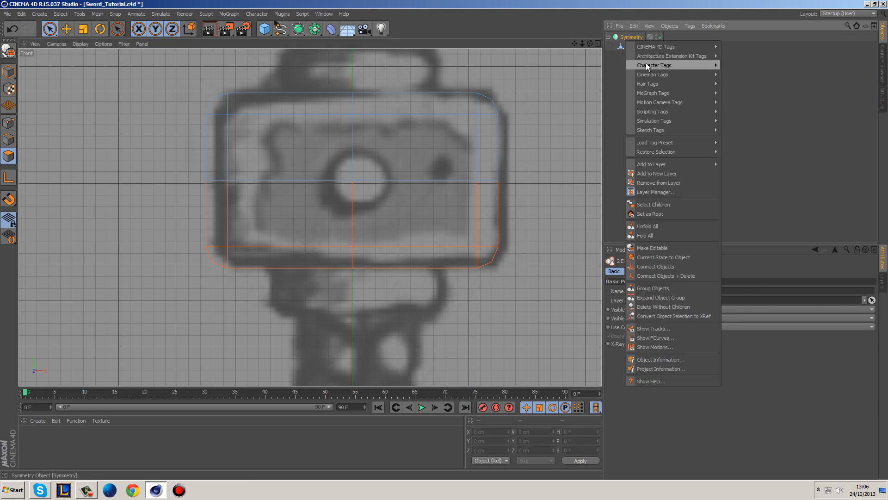
click(670, 259)
key(Delete)
drag(626, 45, 626, 59)
click(632, 36)
key(Delete)
click(624, 38)
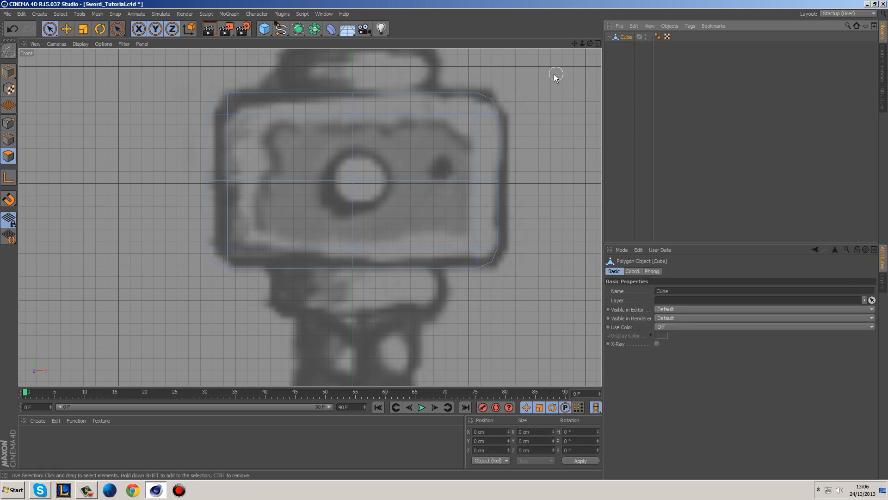
Optimize all points of the converted Cube mesh.
click(8, 123)
right_click(135, 173)
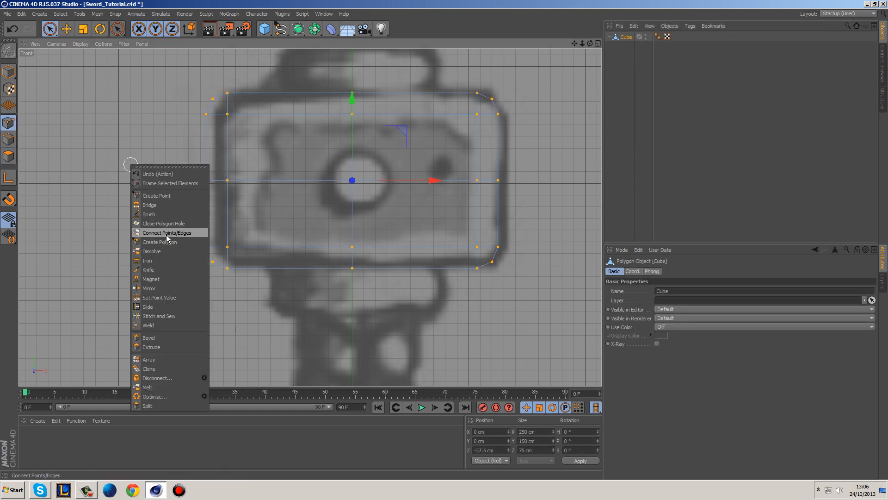
click(179, 396)
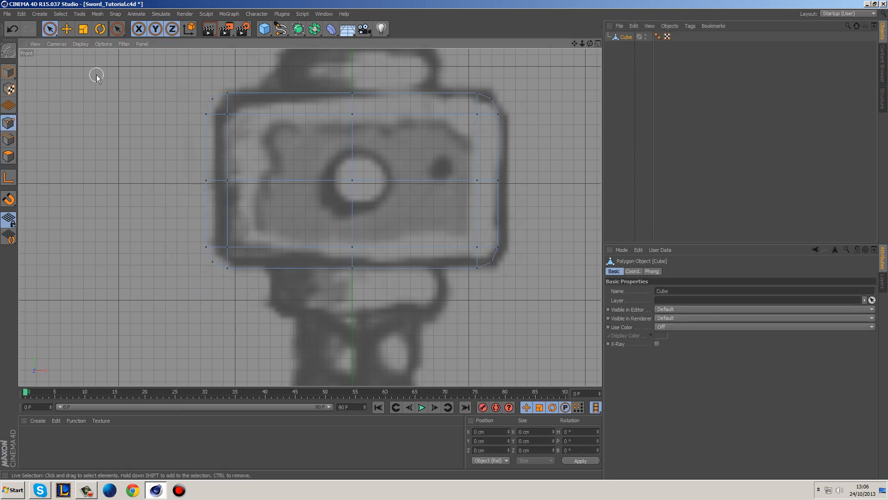
Select the four central front polygons and inset them by about 15.2 cm with Extrude Inner.
click(8, 156)
drag(325, 175, 357, 185)
right_click(504, 159)
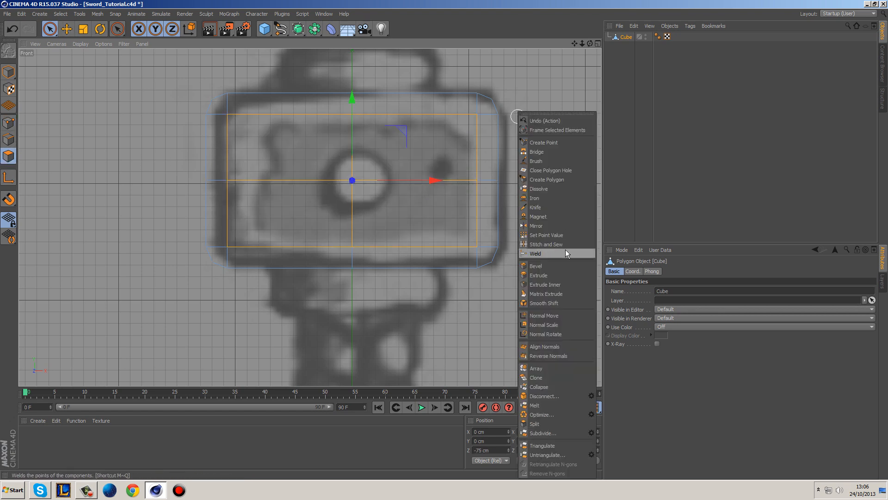
click(565, 282)
mouse_move(539, 215)
mouse_down()
mouse_move(566, 215)
mouse_move(555, 215)
mouse_up()
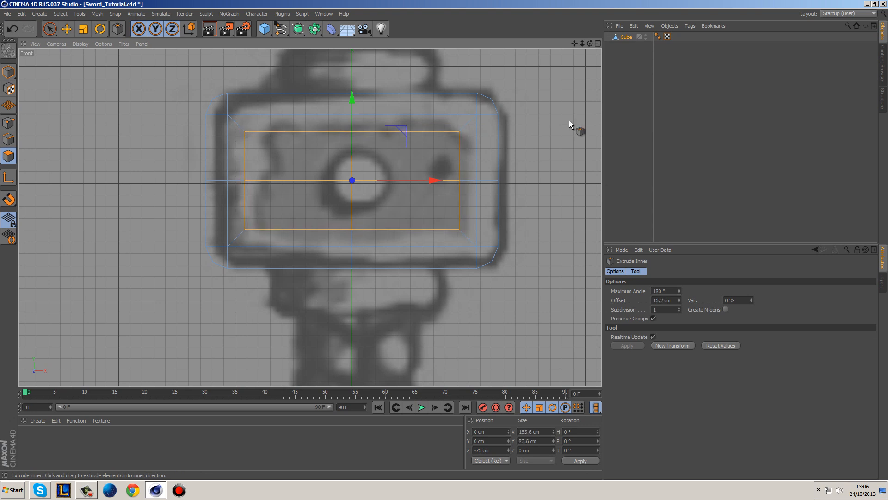
Extrude the inset front polygons inward by about -7.5 cm in perspective, then deselect them and check the recess.
middle_click(535, 111)
middle_click(264, 122)
alt+drag(509, 162, 490, 196)
right_click(490, 196)
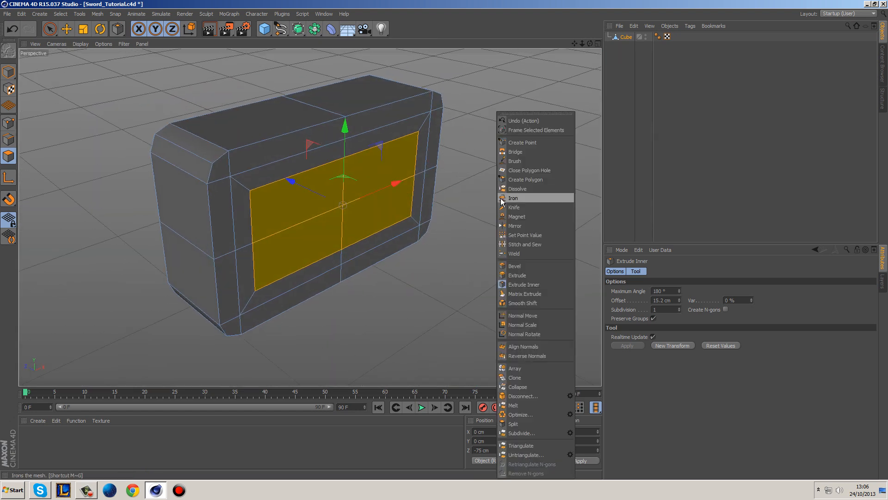
click(528, 273)
drag(528, 273, 495, 273)
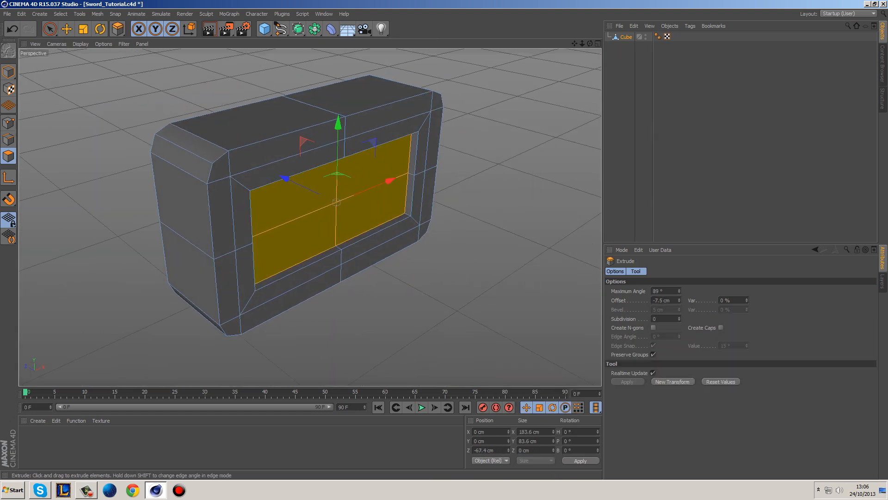
click(54, 30)
click(521, 118)
alt+drag(521, 118, 492, 204)
Add a Circle spline in the front view and set its intermediate-point angle to 58° for a coarse eight-sided outline.
middle_click(492, 204)
middle_click(509, 225)
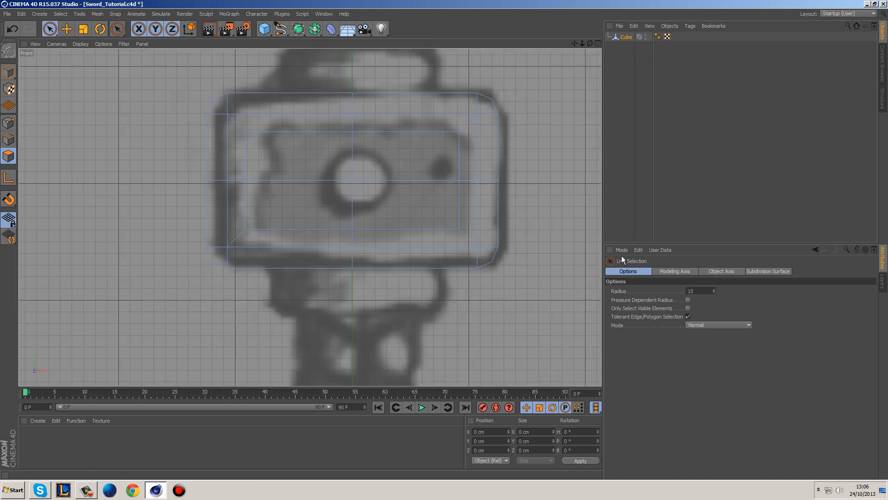
click(281, 29)
click(344, 75)
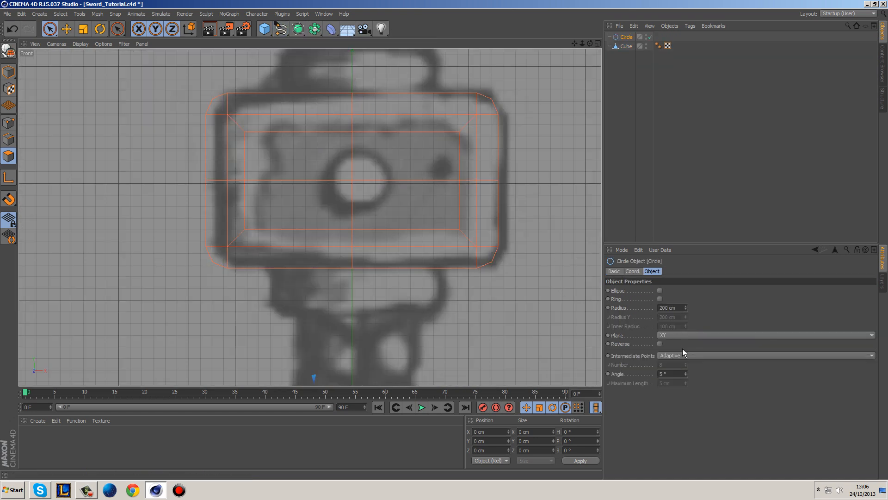
scroll(463, 321, down, 4)
alt+middle_drag(498, 344, 410, 91)
scroll(390, 139, down, 8)
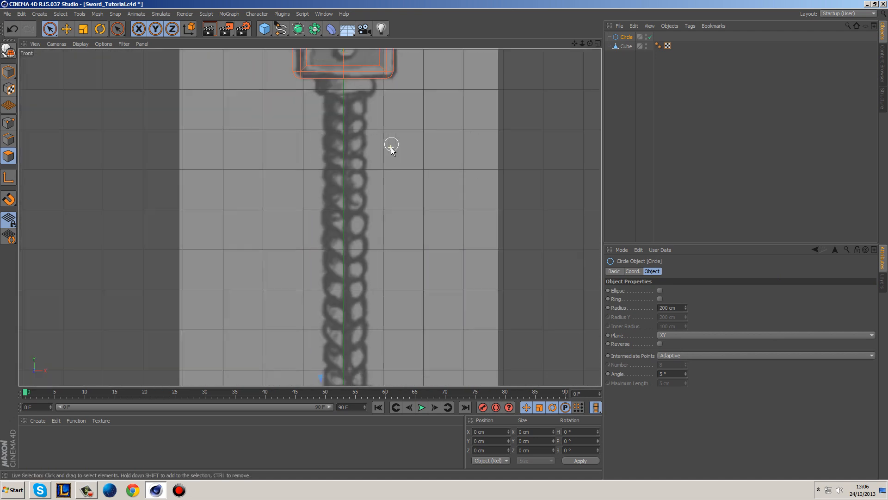
alt+middle_drag(439, 245, 426, 148)
drag(686, 373, 685, 361)
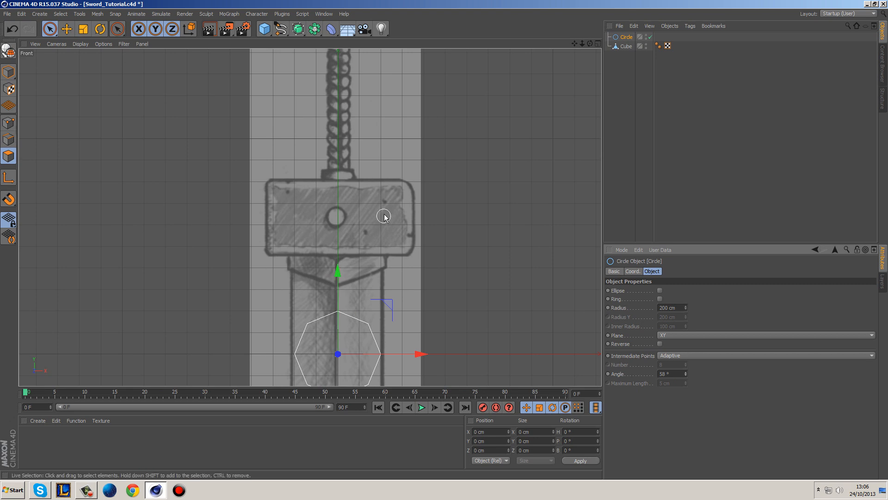
Move the circle vertically up the reference drawing to the centre of the Cube block.
scroll(356, 276, down, 2)
drag(335, 280, 335, 29)
scroll(304, 299, up, 2)
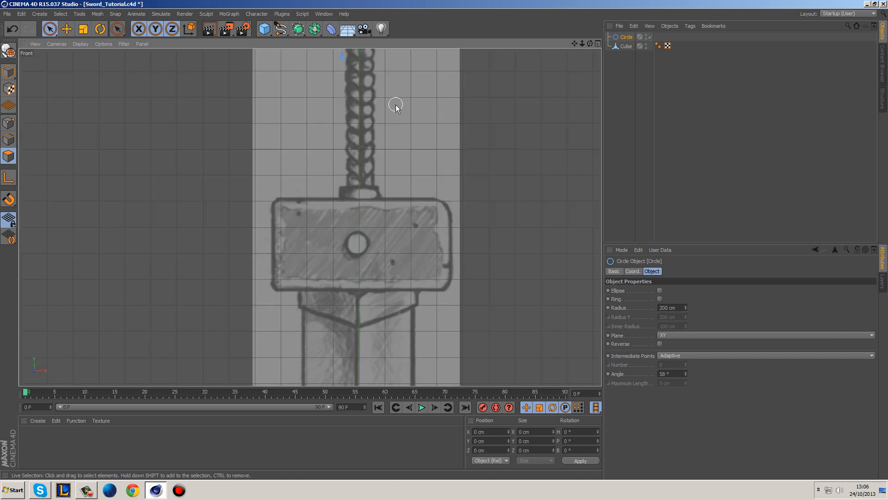
alt+middle_drag(394, 104, 393, 324)
scroll(338, 204, up, 3)
Enable snapping and turn on Edge, Polygon, Spline, Axis, Intersection and Mid Point Snap alongside Vertex Snap.
drag(9, 200, 40, 161)
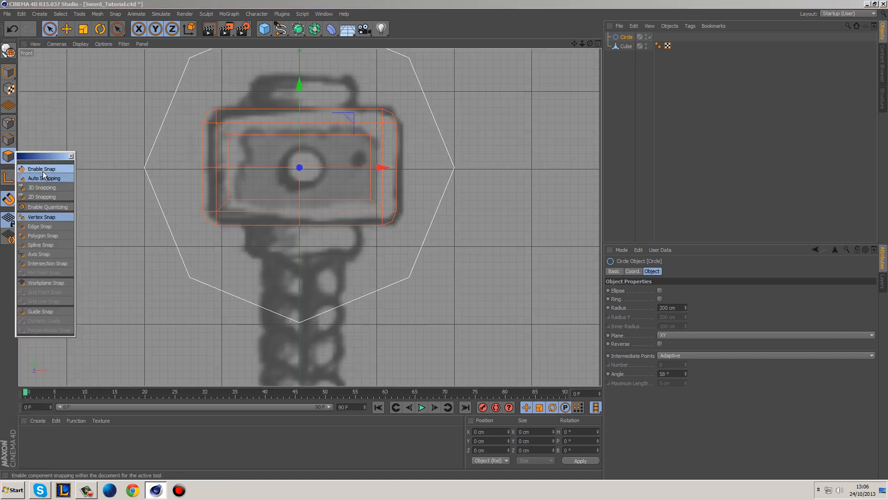
click(39, 226)
click(42, 236)
click(41, 245)
click(45, 254)
click(48, 264)
click(51, 273)
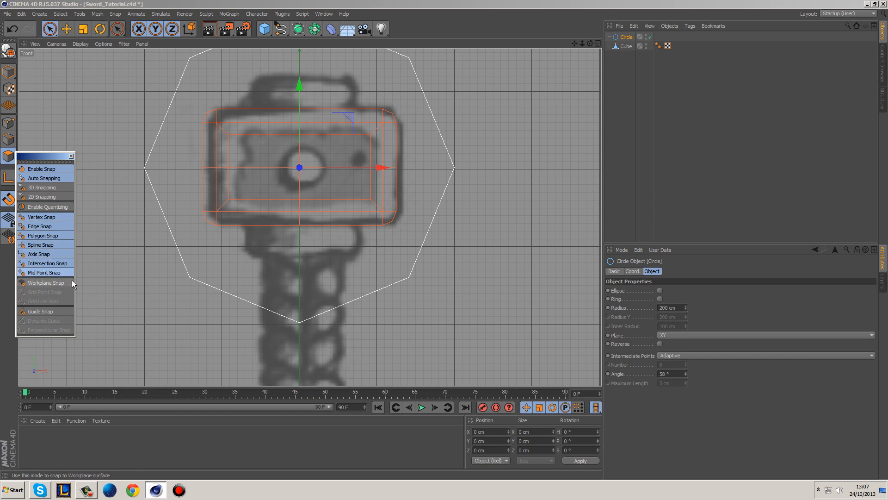
click(71, 156)
Snap the circle to the block's centre, reduce its radius to 26 cm to match the drawn hole, and deselect it.
alt+middle_drag(364, 109, 377, 146)
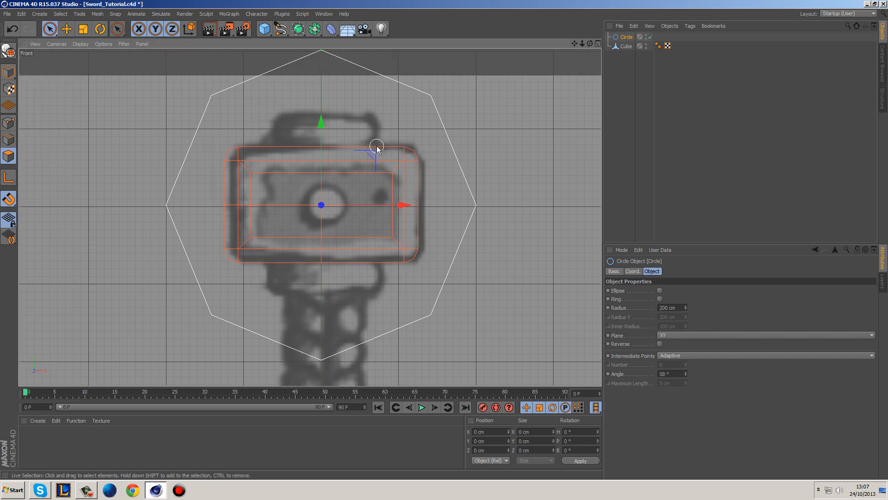
mouse_move(372, 154)
mouse_down()
mouse_move(374, 140)
mouse_move(373, 152)
mouse_up()
scroll(400, 209, up, 1)
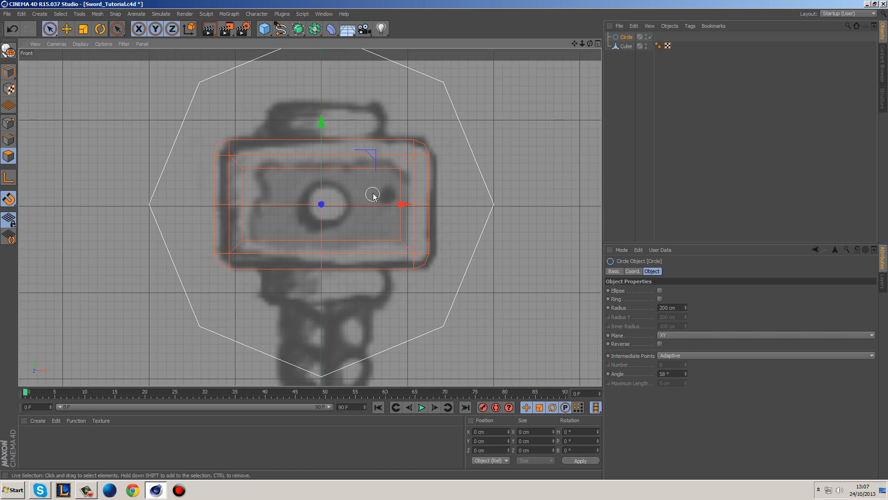
drag(685, 308, 686, 345)
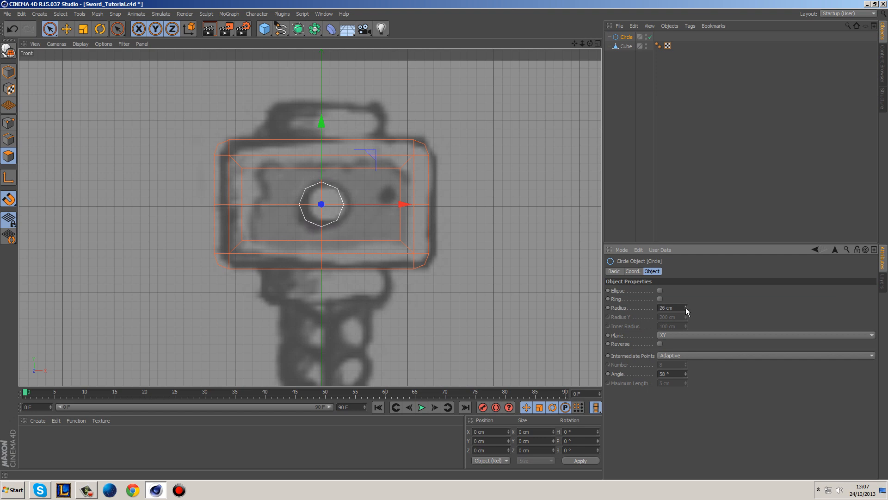
click(622, 72)
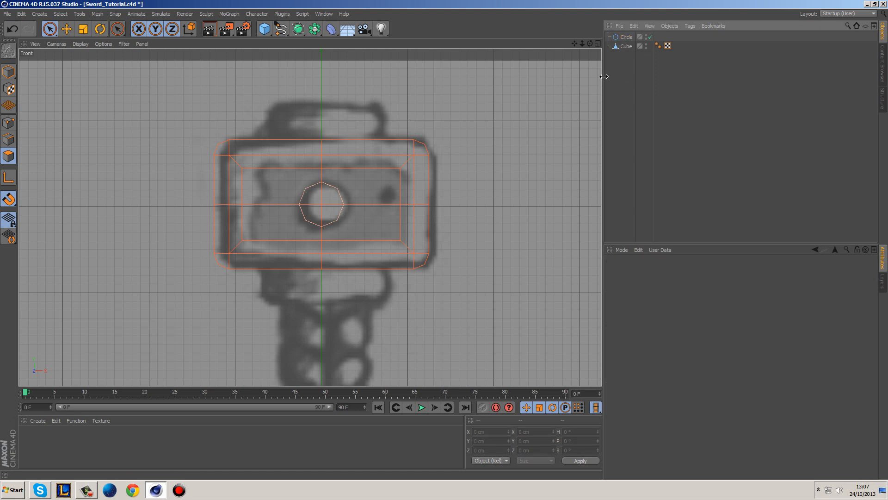
Knife two vertical line cuts through the whole Cube on either side of the circle, with Visible Only turned off.
scroll(292, 179, up, 4)
click(626, 47)
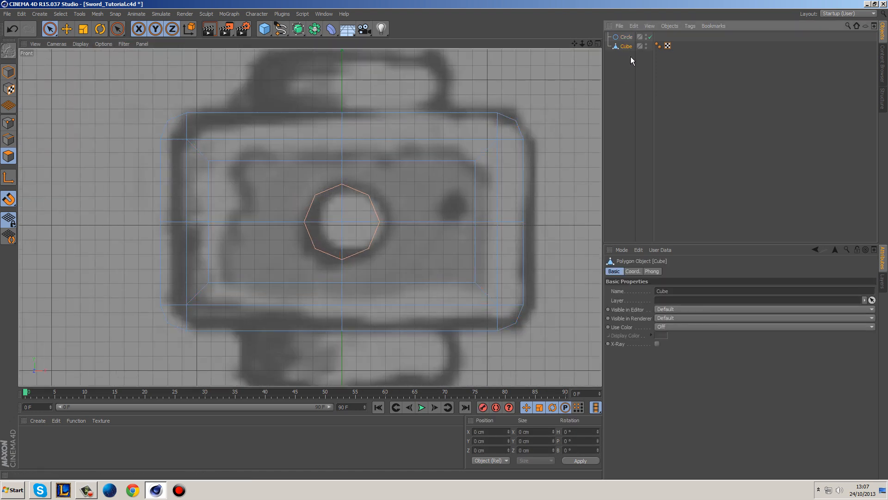
click(8, 122)
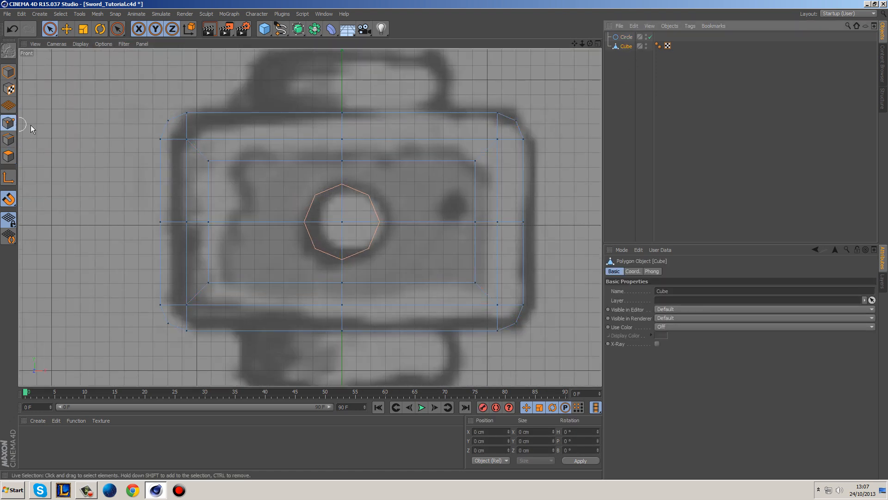
right_click(83, 121)
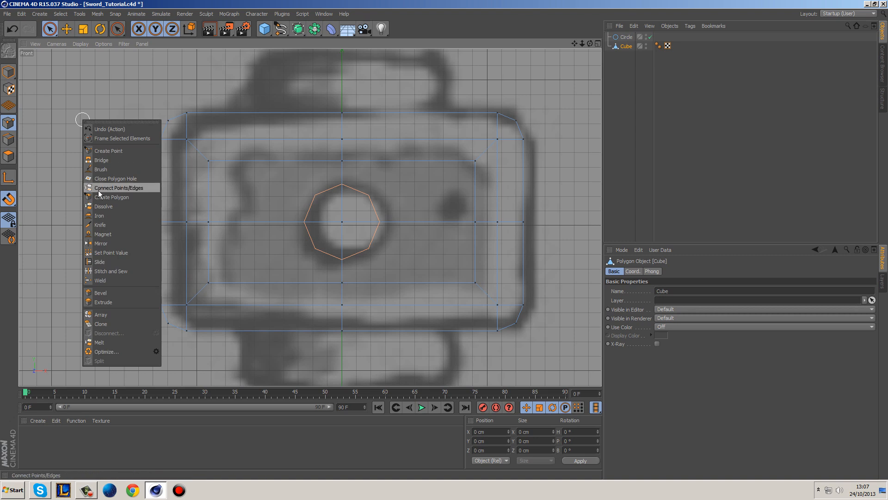
click(104, 224)
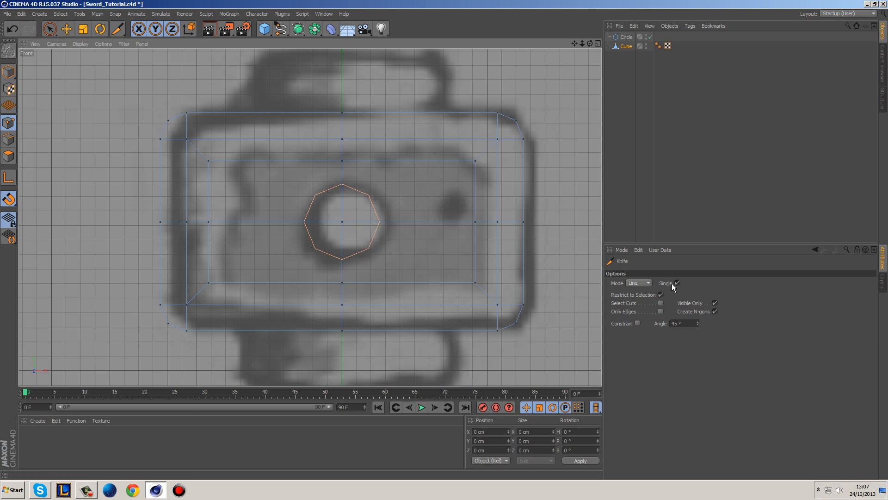
click(716, 302)
drag(428, 73, 433, 383)
drag(271, 58, 266, 374)
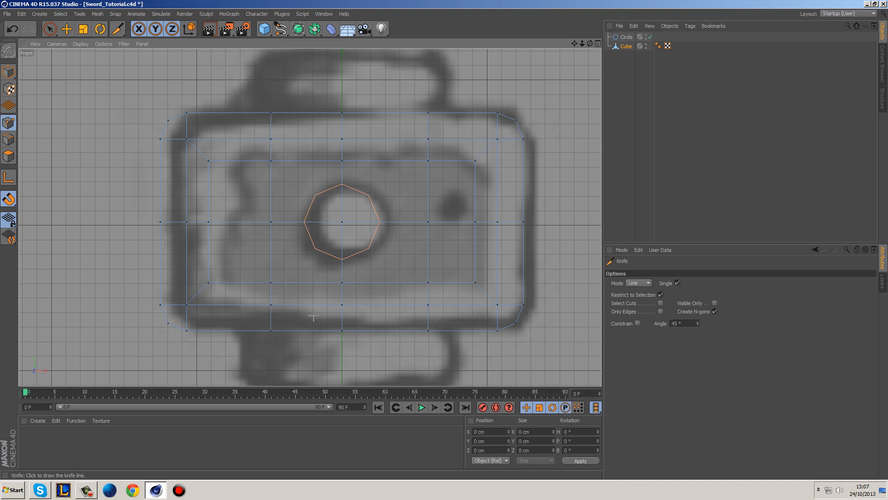
Move the two new vertical point columns outward from the circle, placing the left one at about X -61.5 cm, and deselect.
click(50, 29)
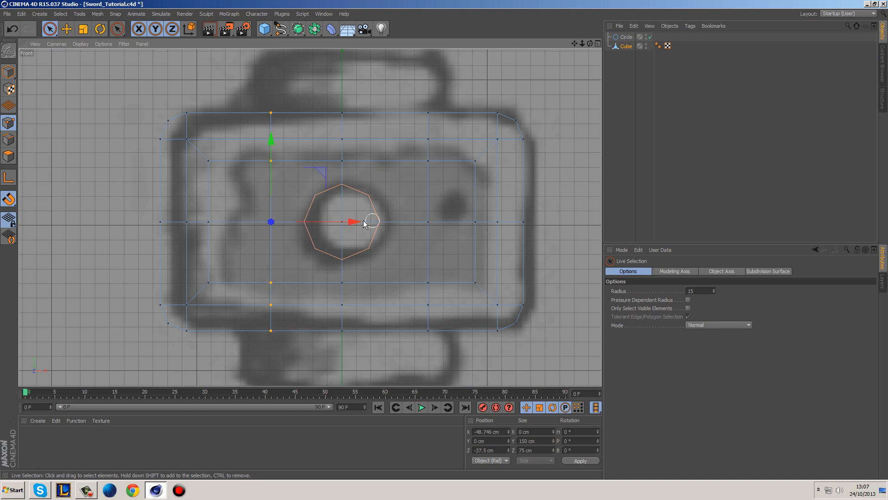
drag(335, 221, 316, 221)
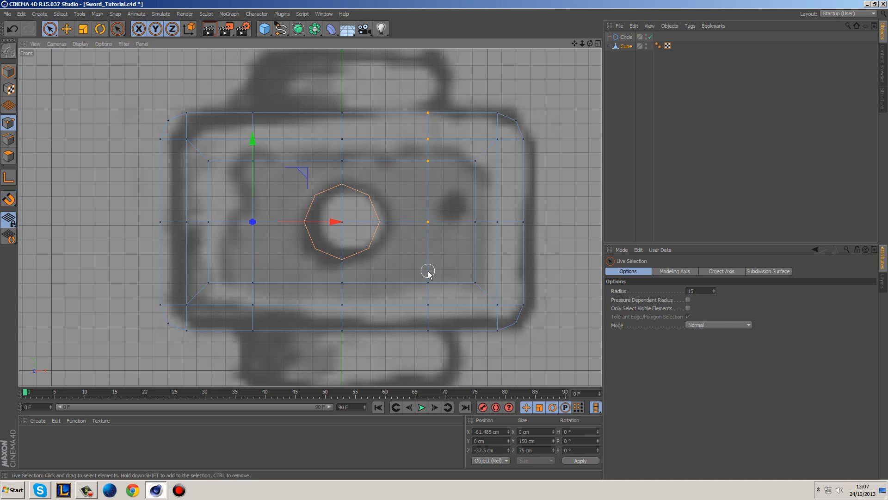
drag(471, 221, 484, 220)
click(451, 61)
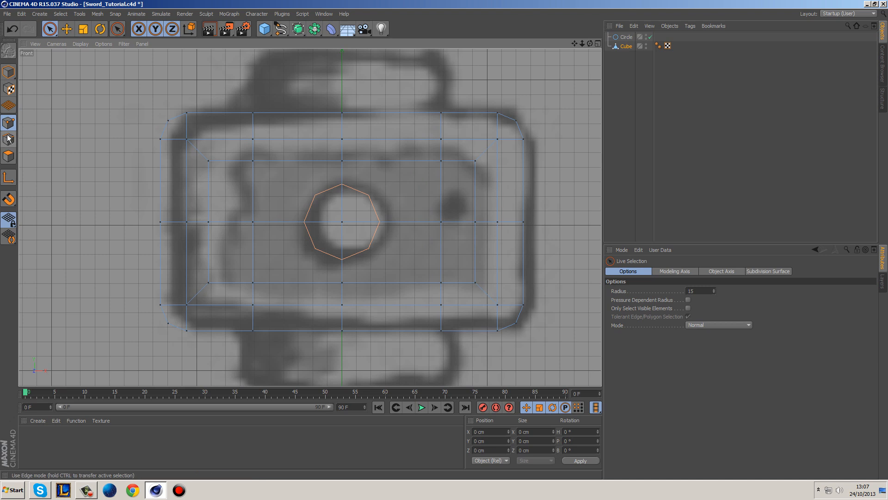
With Visible Only and snapping on, knife a diamond into the front panel through the circle's top, left, bottom and right vertices.
right_click(70, 124)
click(96, 229)
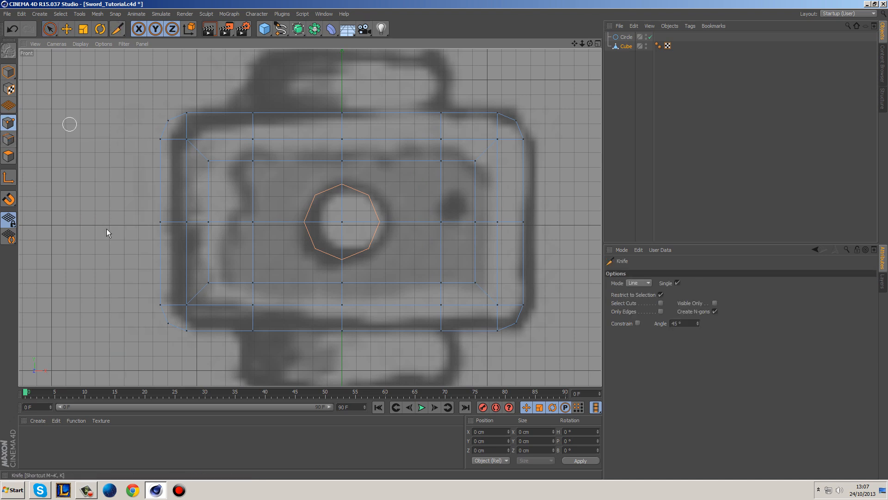
click(715, 302)
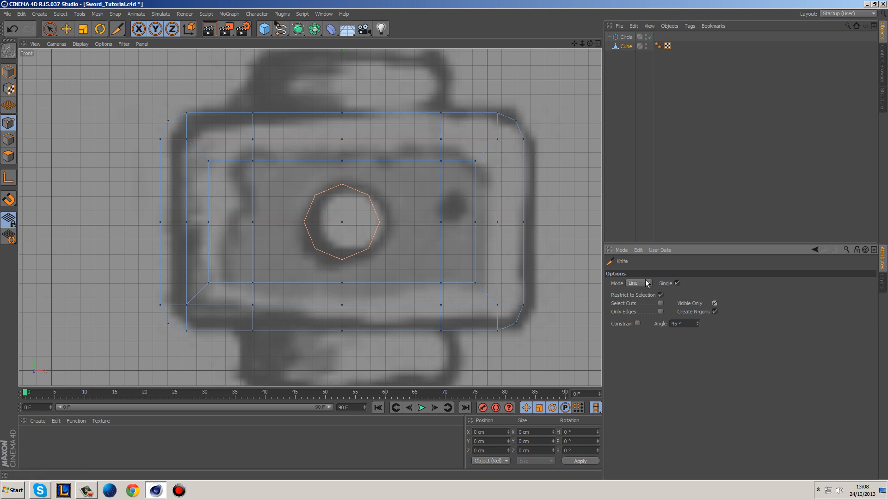
click(9, 199)
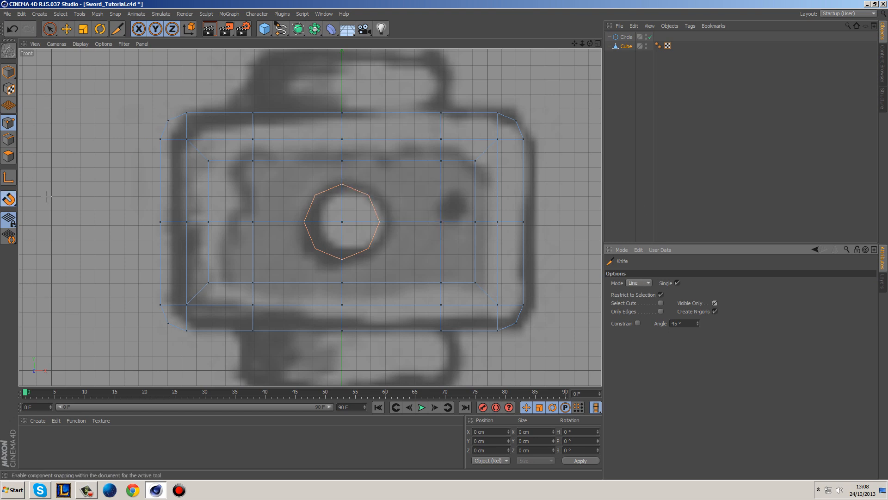
click(341, 184)
click(304, 222)
click(342, 259)
click(342, 259)
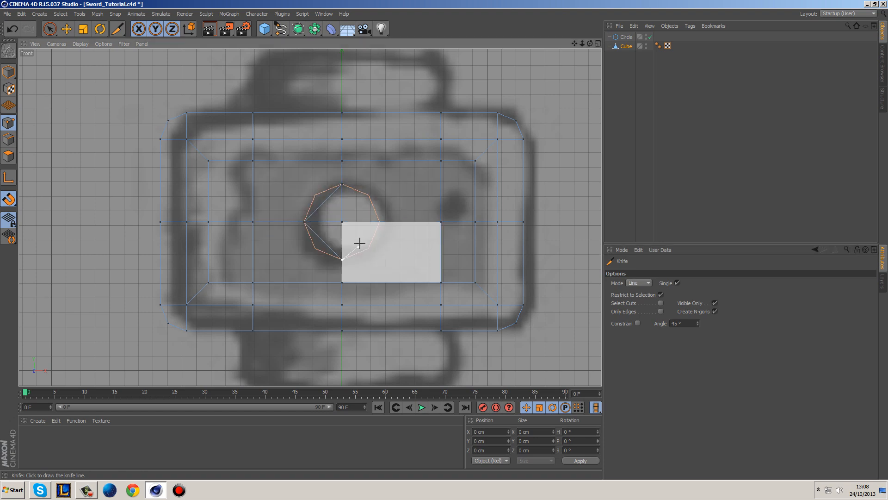
click(379, 222)
click(342, 184)
Knife diagonal cuts from the midpoints of the diamond's four sides to the nearby vertical-cut corners of the recessed panel.
click(361, 203)
click(441, 160)
click(361, 240)
click(441, 283)
click(318, 235)
click(252, 282)
click(323, 202)
click(253, 160)
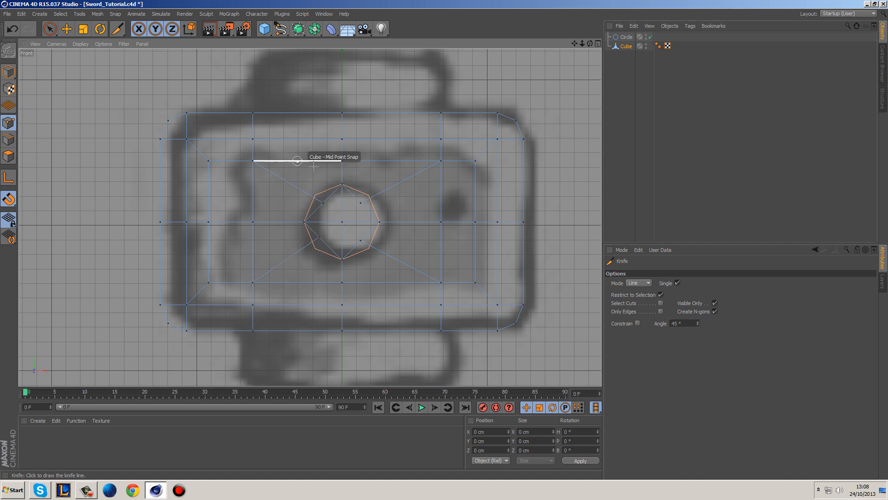
Snap the diamond's four side midpoints to the circle's diagonal vertices, shaping an octagon in the recessed panel.
middle_click(363, 201)
middle_click(204, 134)
alt+drag(397, 206, 417, 205)
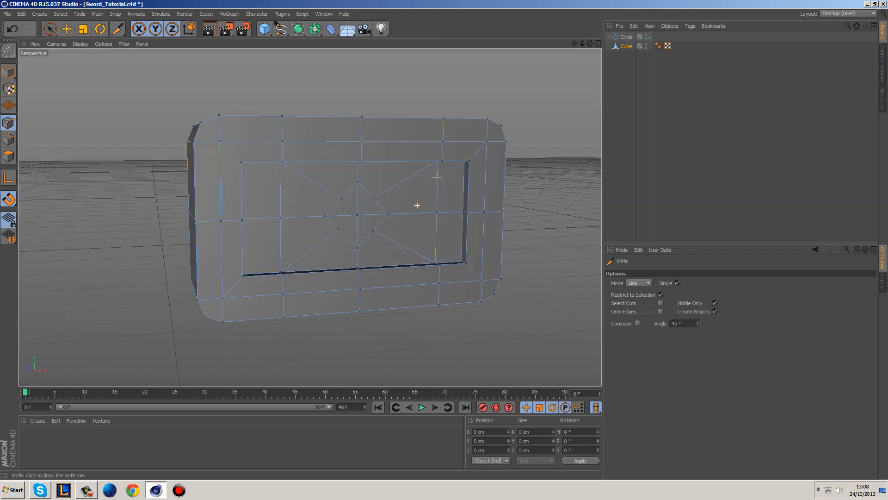
middle_click(416, 194)
middle_click(444, 307)
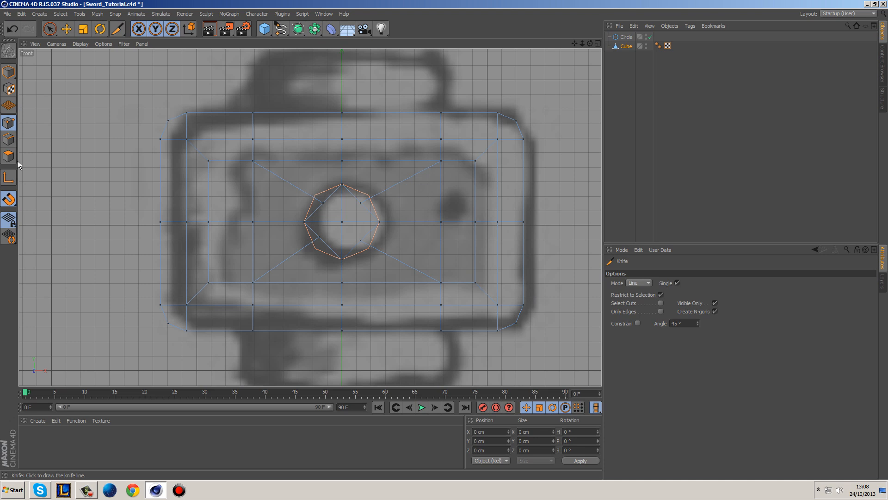
click(50, 28)
click(315, 195)
click(316, 248)
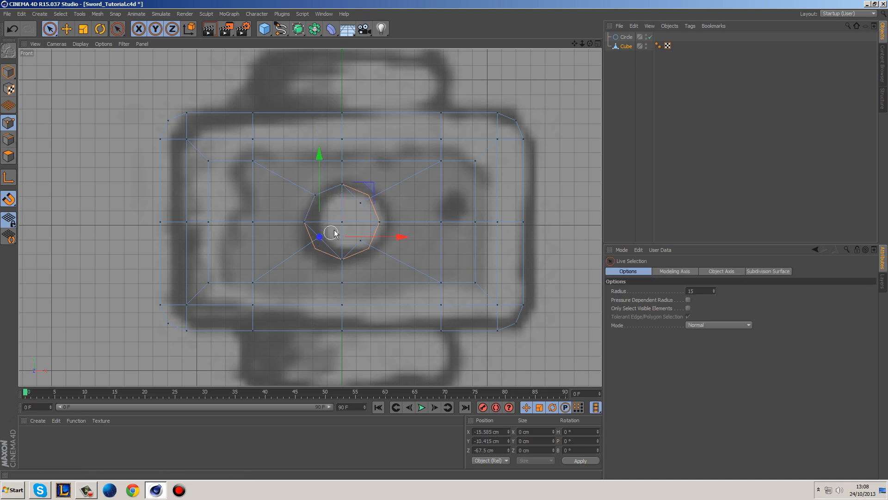
click(369, 248)
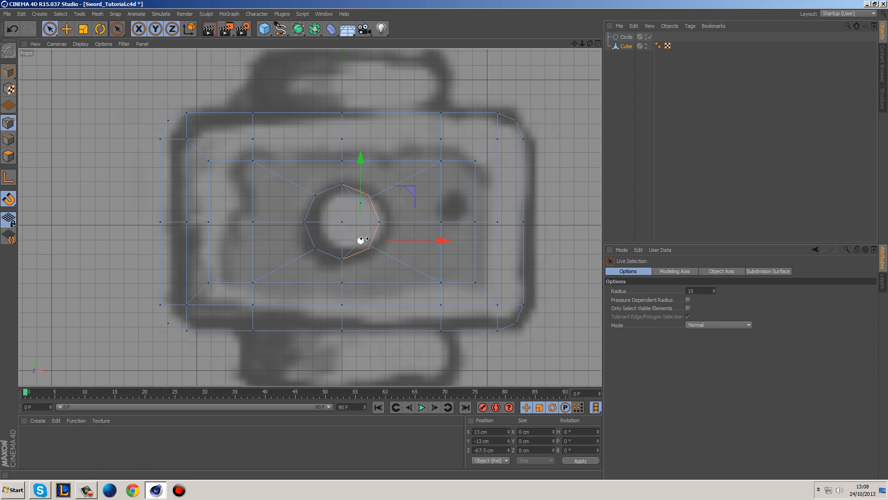
drag(402, 194, 420, 150)
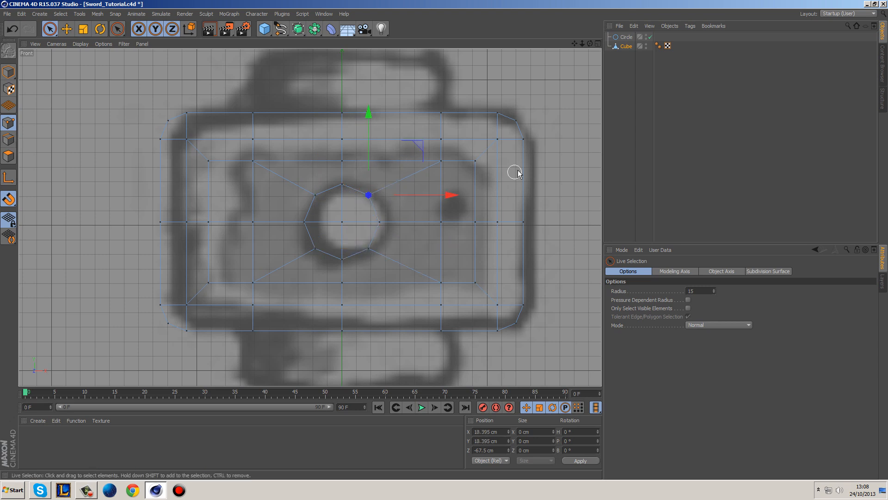
middle_click(364, 158)
middle_click(217, 123)
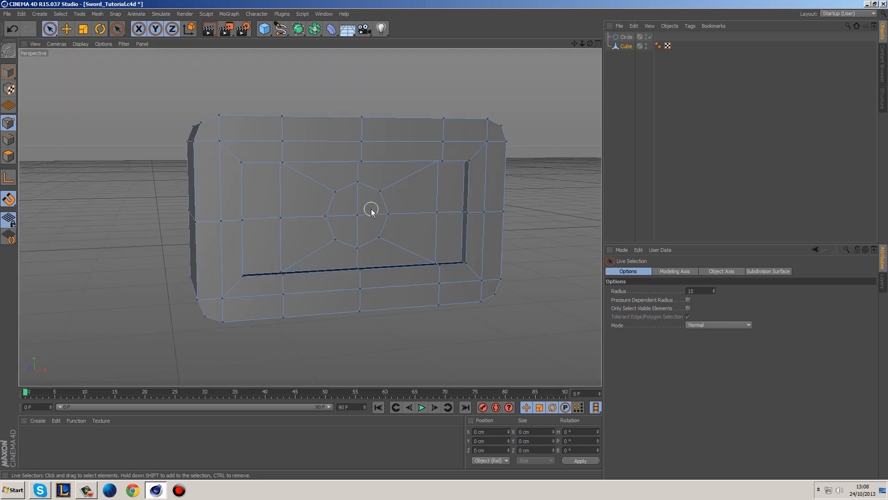
Rotate the Circle spline to a pitch of -90° so that it lies flat in the top view.
middle_click(377, 232)
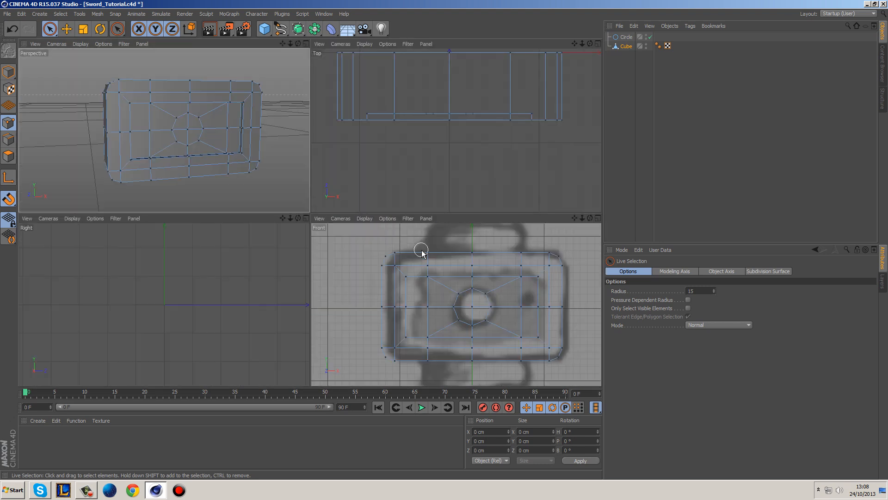
middle_click(460, 282)
middle_click(430, 243)
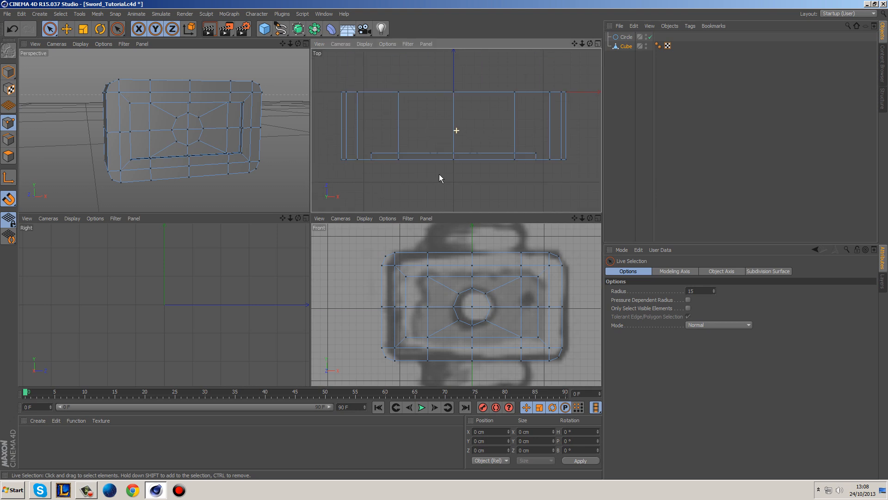
click(627, 38)
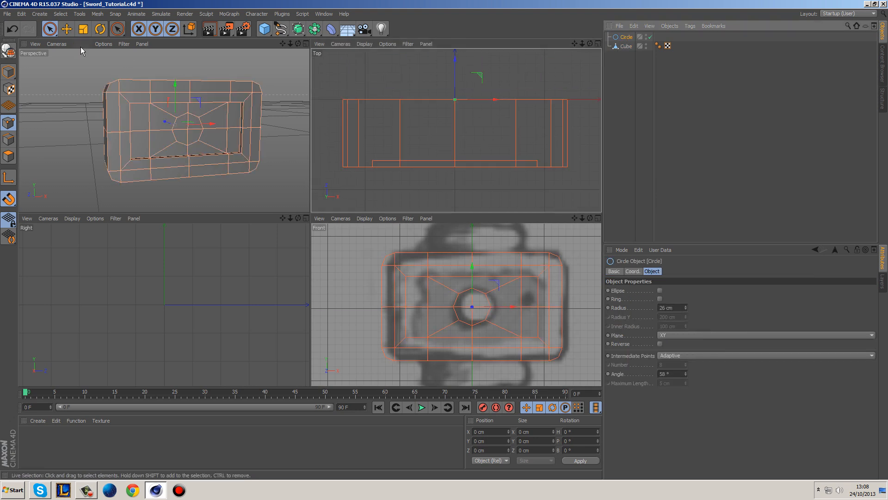
click(8, 72)
key(r)
shift+drag(456, 104, 456, 60)
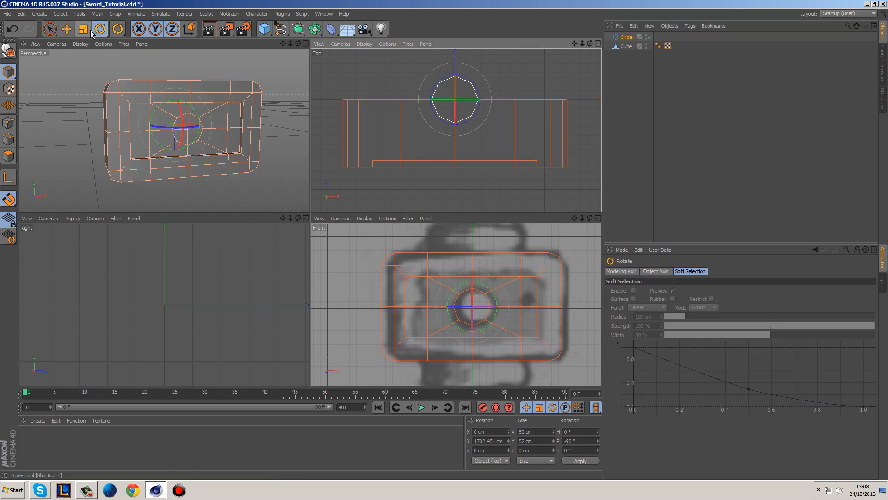
Move the circle up to just above the block's top face, at about Y 1785.7 cm.
click(629, 38)
alt+middle_drag(539, 249, 531, 283)
key(e)
drag(467, 382, 467, 321)
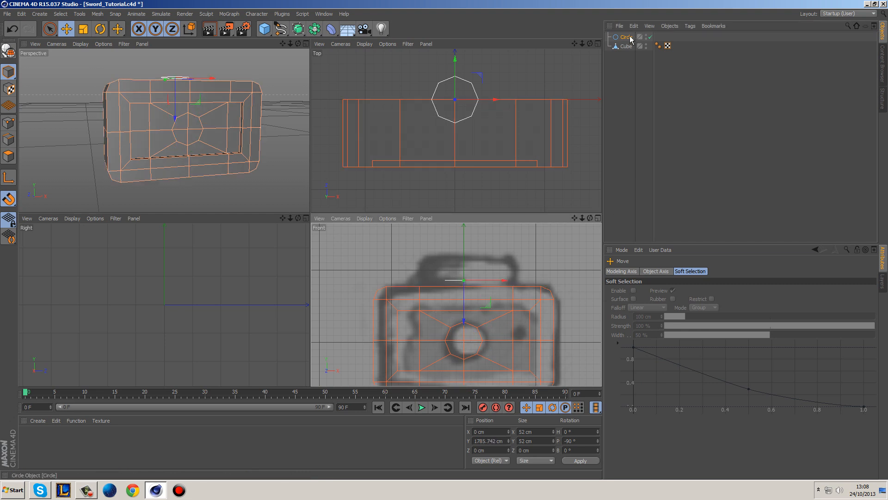
Set the circle's radius to 65 cm to match the drawn collar above the block.
click(632, 38)
drag(685, 307, 695, 301)
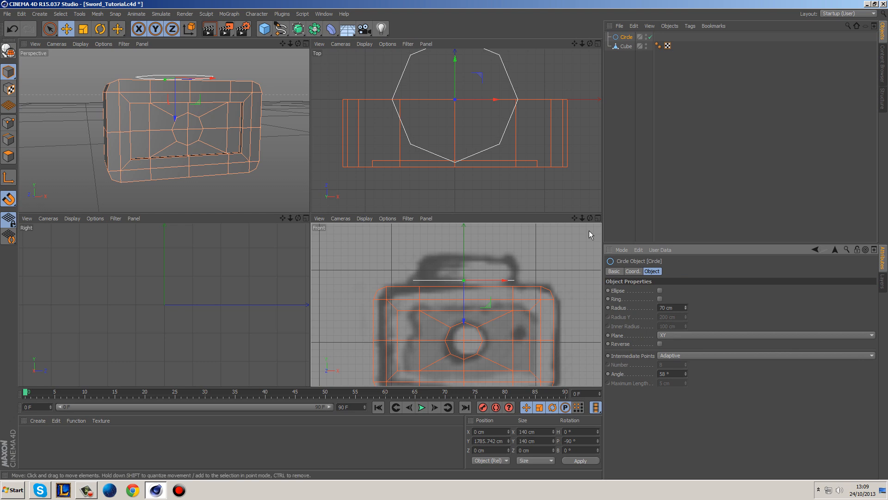
click(625, 48)
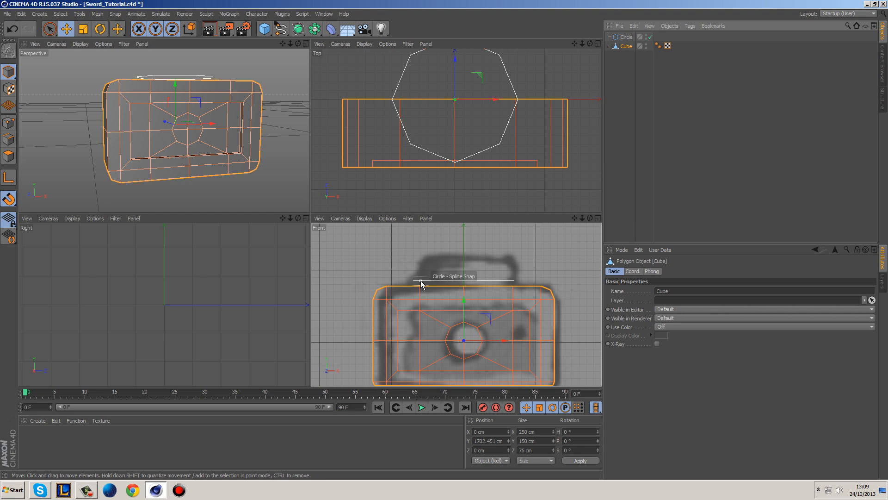
click(626, 37)
drag(687, 307, 687, 313)
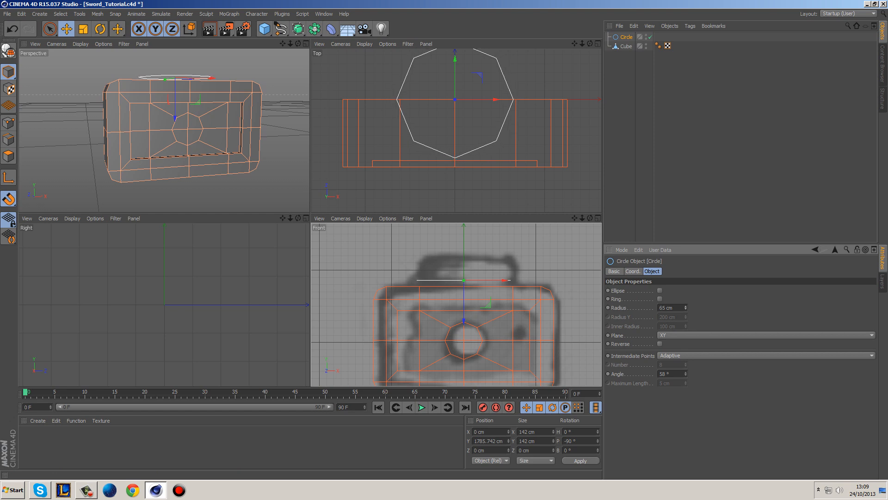
Move the Cube's two vertical-cut point columns outward past the circle in the top view, the left one to about X -71.3 cm.
click(625, 46)
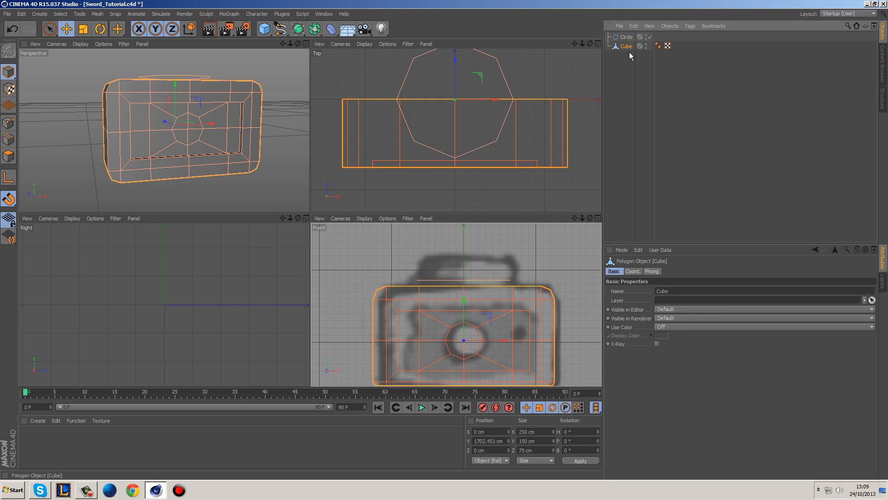
click(9, 123)
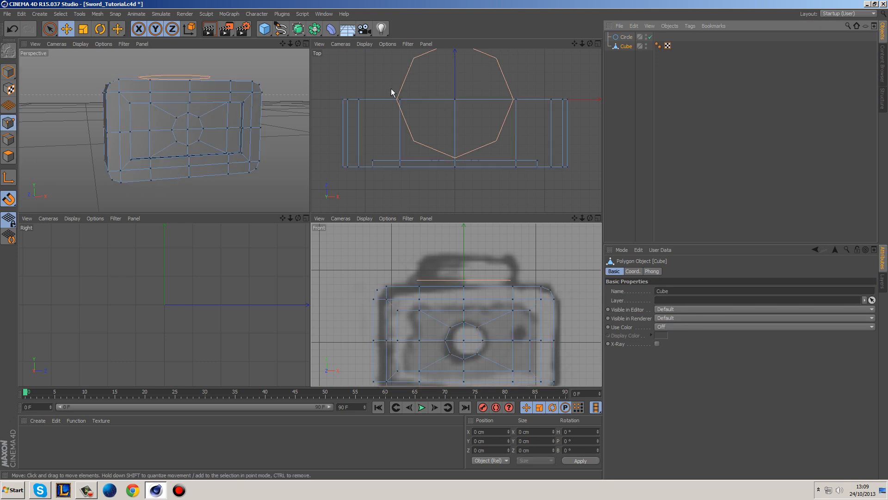
click(50, 28)
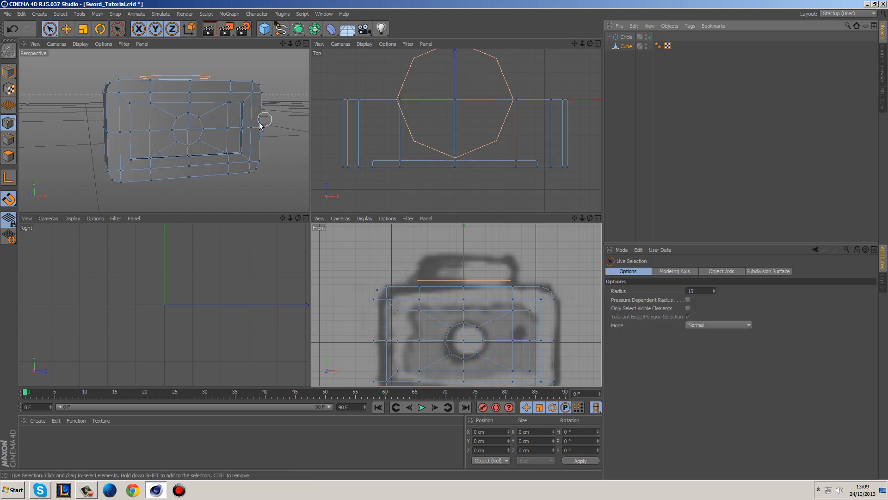
click(398, 97)
shift+click(400, 176)
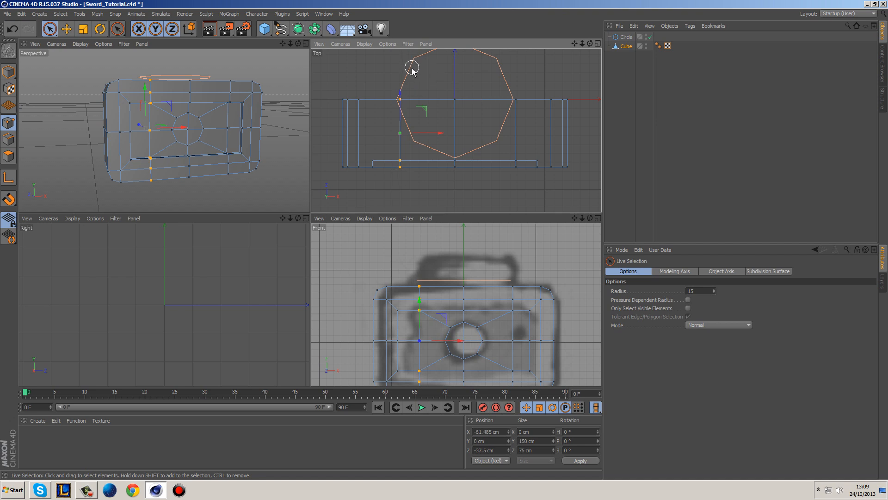
drag(437, 132, 431, 134)
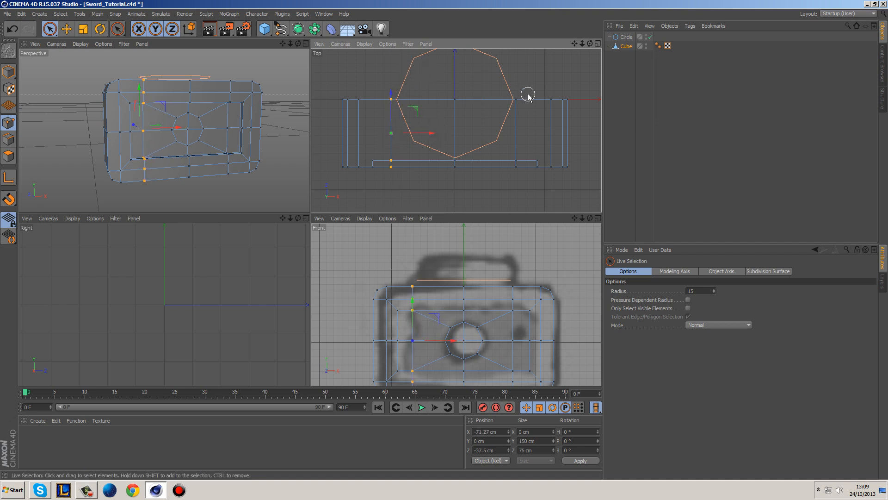
click(517, 172)
drag(544, 133, 550, 136)
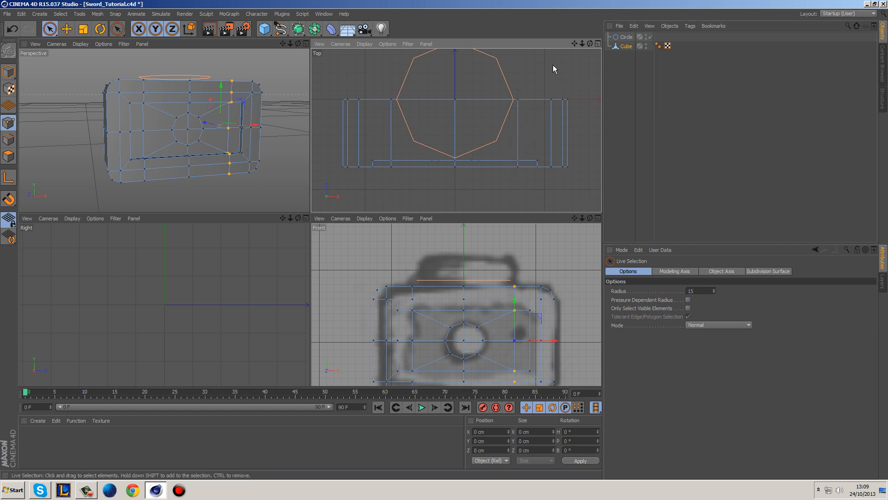
Ready the Knife in single-line mode on the Cube's points with snapping turned on.
right_click(527, 74)
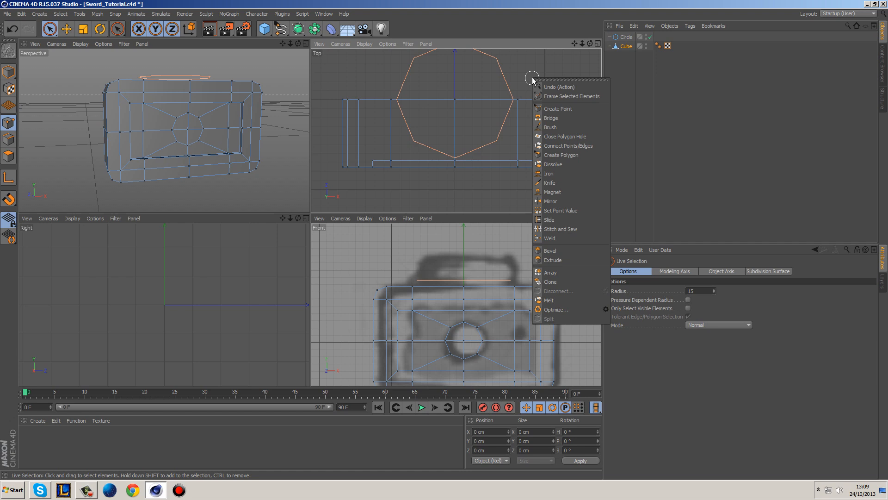
click(573, 184)
click(8, 199)
scroll(506, 96, up, 2)
click(517, 101)
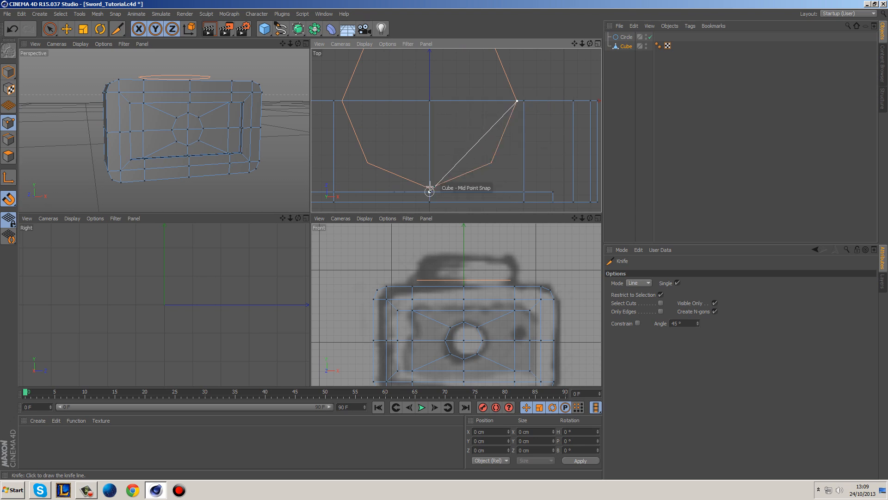
click(430, 182)
key(ctrl+z)
Cut two snapped straight knife lines in the top view from the circle's front vertex to its right and left side vertices.
scroll(498, 161, up, 3)
middle_click(467, 167)
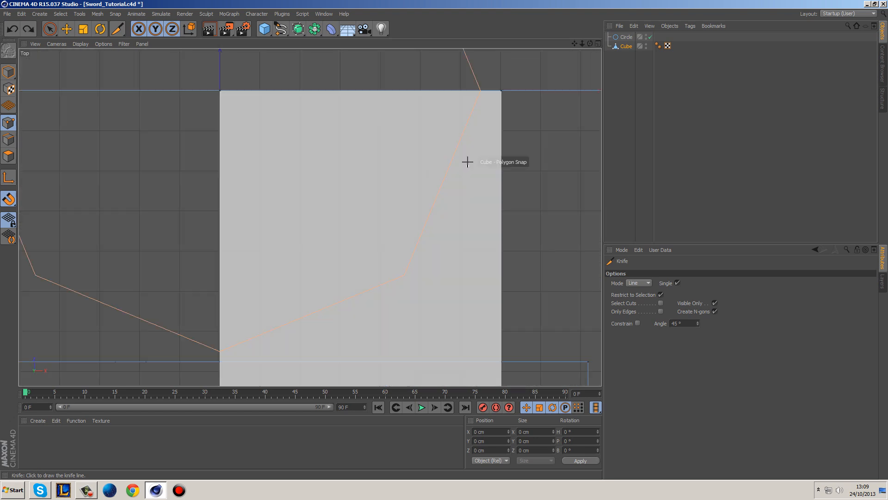
alt+middle_drag(439, 173, 461, 152)
click(508, 62)
click(245, 313)
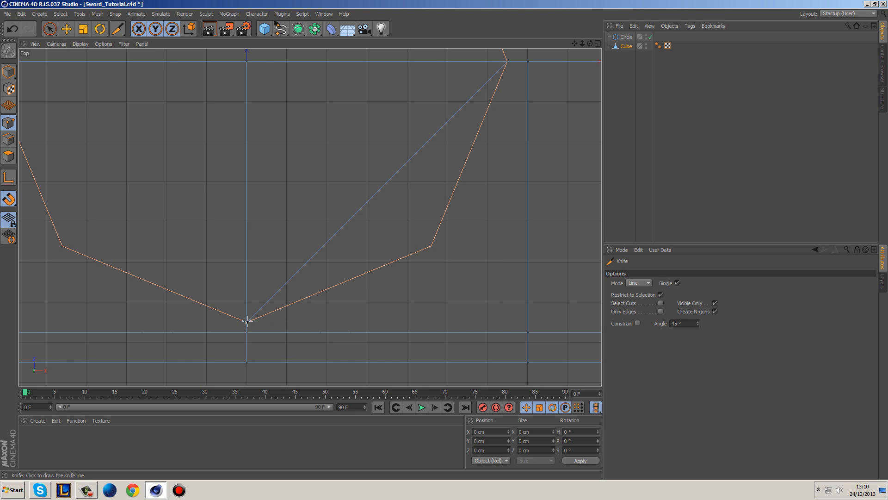
alt+middle_drag(186, 270, 322, 273)
alt+middle_drag(320, 208, 323, 234)
click(387, 350)
click(134, 89)
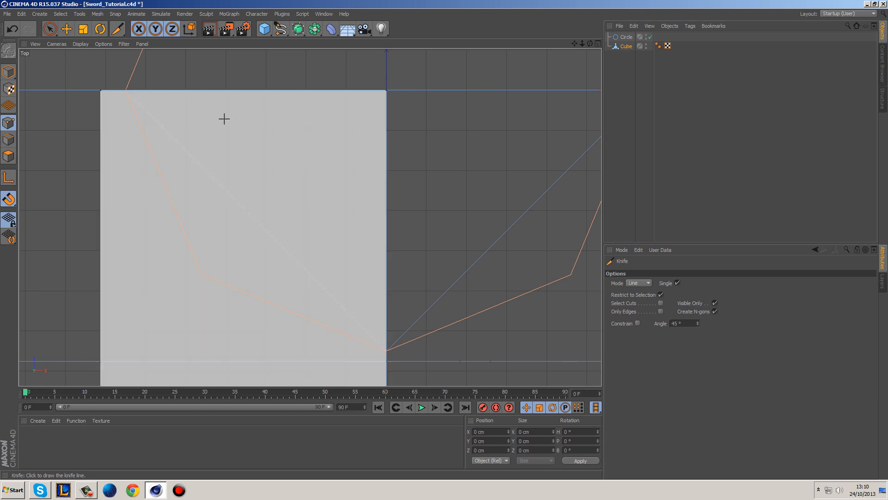
Cut a knife line from the middle of each diagonal to the front end of the nearest vertical cut.
scroll(216, 203, down, 5)
click(235, 200)
click(167, 285)
click(365, 202)
click(426, 286)
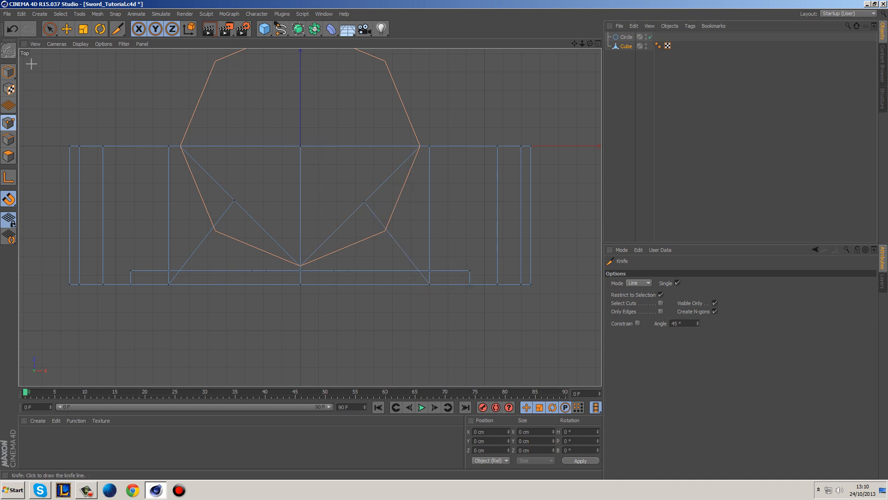
Move the middle points of both diagonals outward onto the circle's front-left and front-right vertices.
click(50, 29)
click(232, 199)
drag(283, 153, 269, 183)
click(365, 203)
drag(413, 151, 433, 183)
click(466, 108)
Rotate the Cube to a bank of 180° so that the face with the new cuts is on top.
middle_click(466, 108)
middle_click(231, 135)
alt+drag(359, 125, 377, 175)
middle_click(403, 163)
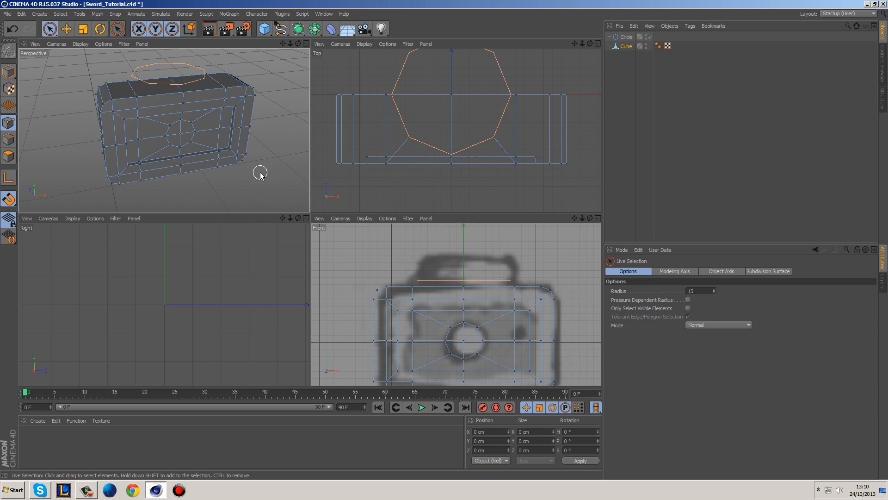
middle_click(275, 134)
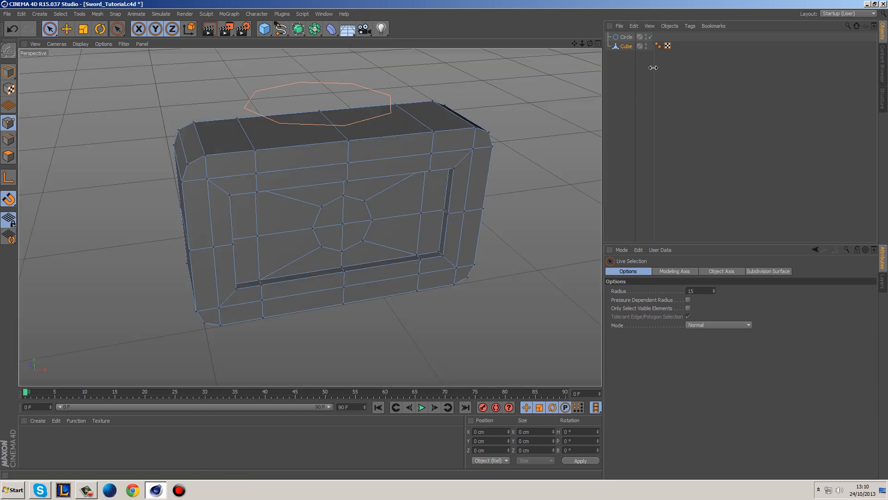
click(626, 46)
click(12, 74)
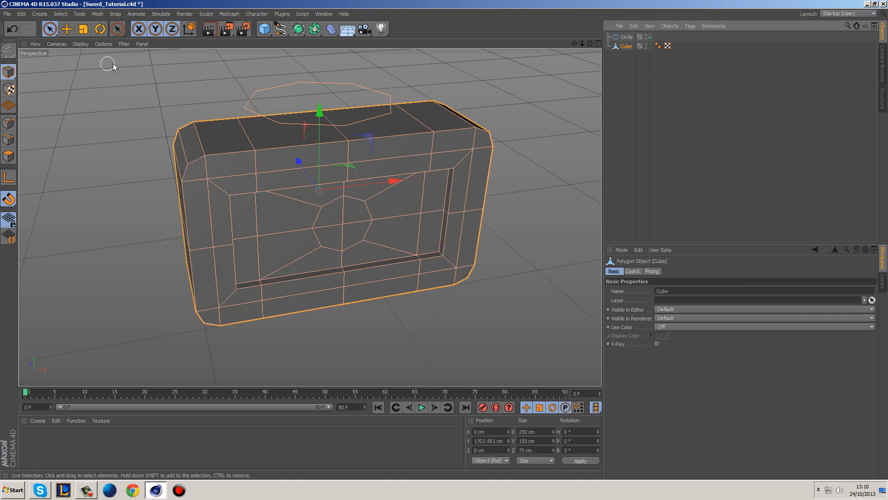
click(100, 28)
drag(301, 152, 407, 266)
click(50, 29)
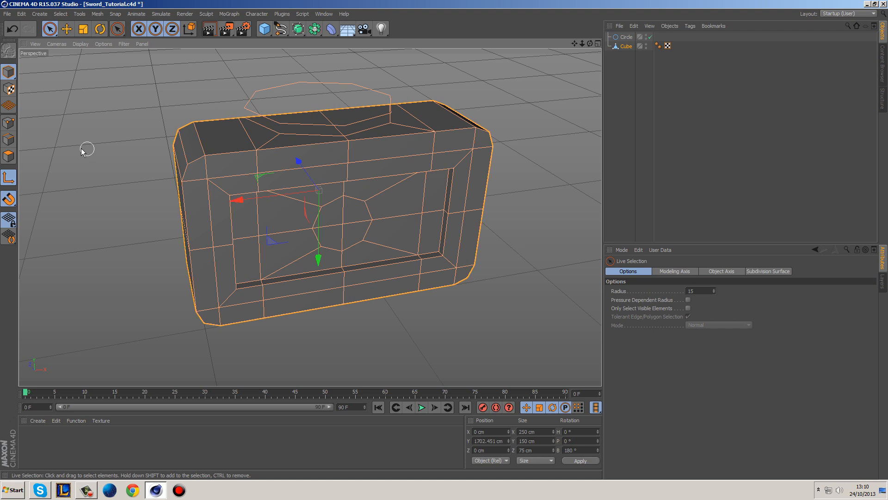
Rotate only the Cube's axis back upright so that its bank is 0°.
click(100, 29)
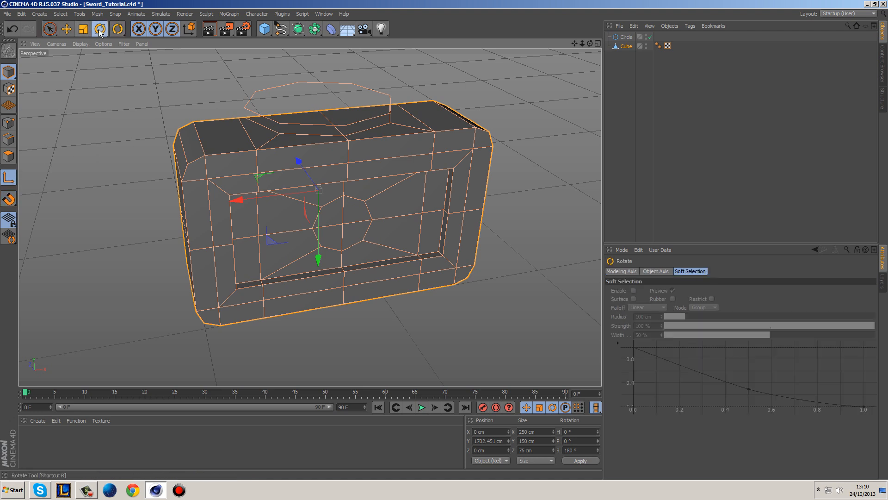
drag(301, 151, 314, 226)
click(50, 29)
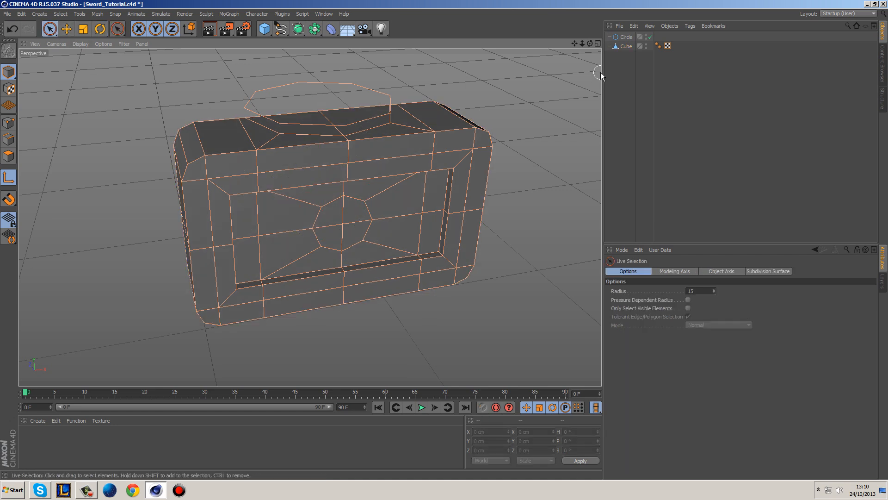
Try to recentre the Cube's axis with the Center Axis to command.
click(623, 46)
click(97, 14)
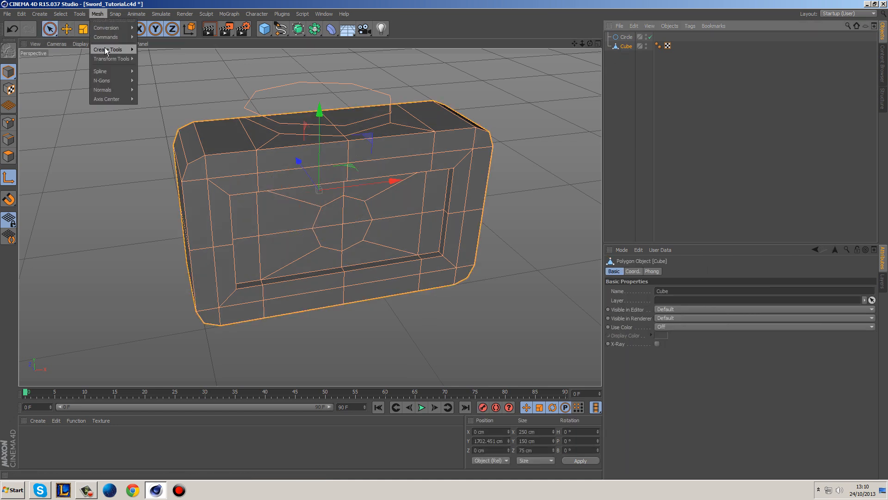
mouse_move(119, 99)
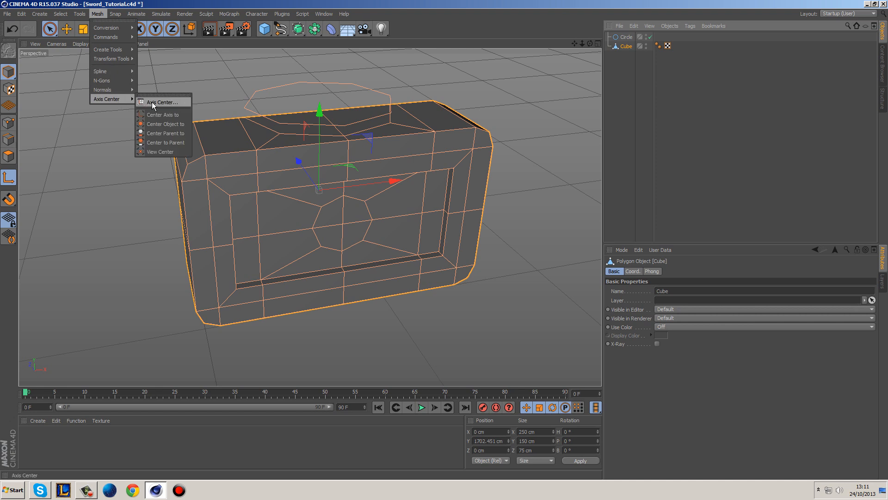
click(160, 114)
mouse_move(530, 175)
alt+mouse_down()
mouse_move(564, 192)
mouse_move(310, 217)
mouse_move(532, 176)
alt+mouse_up()
key(ctrl+z)
Delete the Circle spline and save the file.
alt+drag(436, 155, 577, 135)
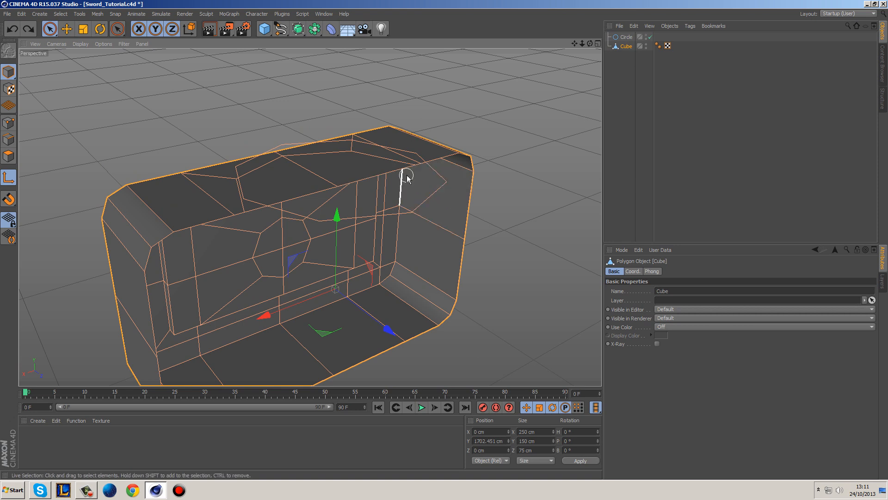
alt+drag(534, 101, 178, 83)
click(627, 38)
key(Delete)
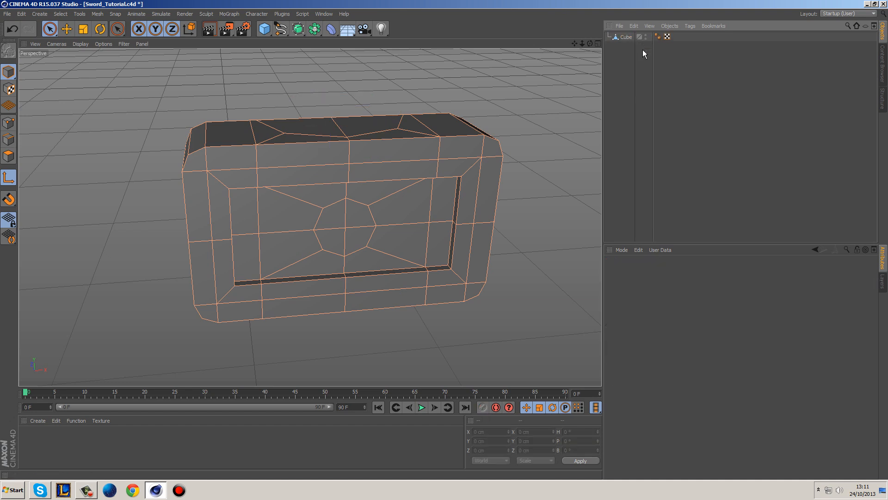
key(ctrl+s)
Preview the Cube's smoothing with a new Subdivision Surface, leaving it disabled and the Cube outside it.
alt+drag(531, 149, 555, 97)
click(626, 37)
alt+drag(299, 29, 326, 43)
alt+drag(456, 87, 458, 111)
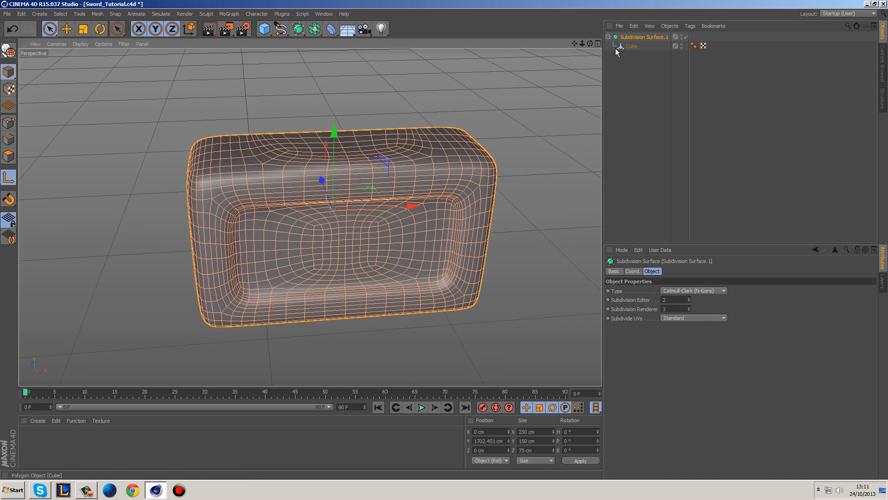
key(q)
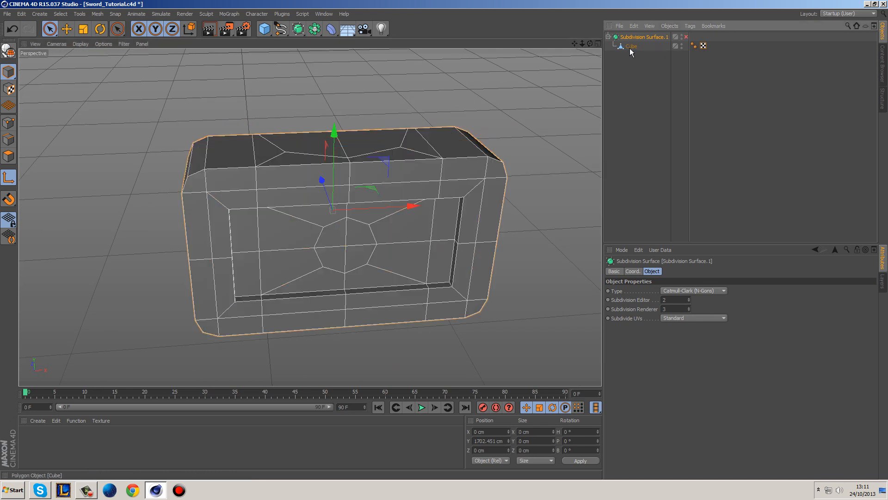
click(630, 46)
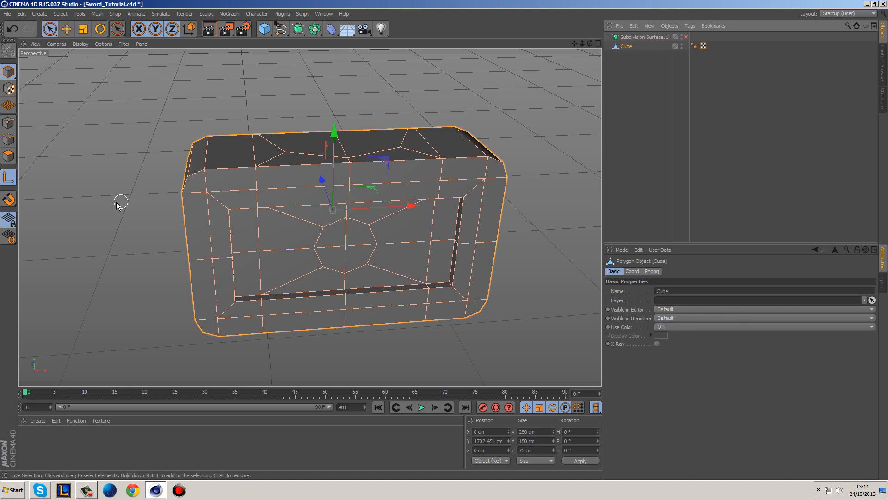
Delete all polygons in the Cube's lower half using the front view.
middle_click(224, 153)
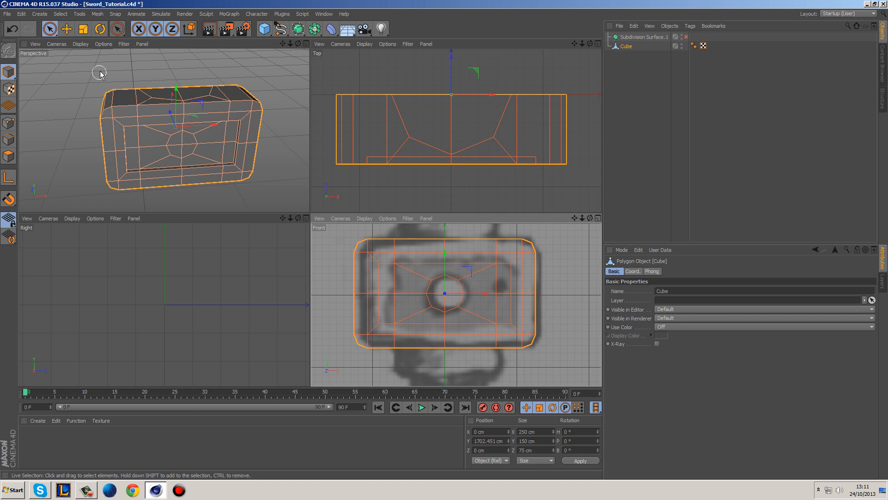
click(8, 156)
drag(544, 354, 445, 336)
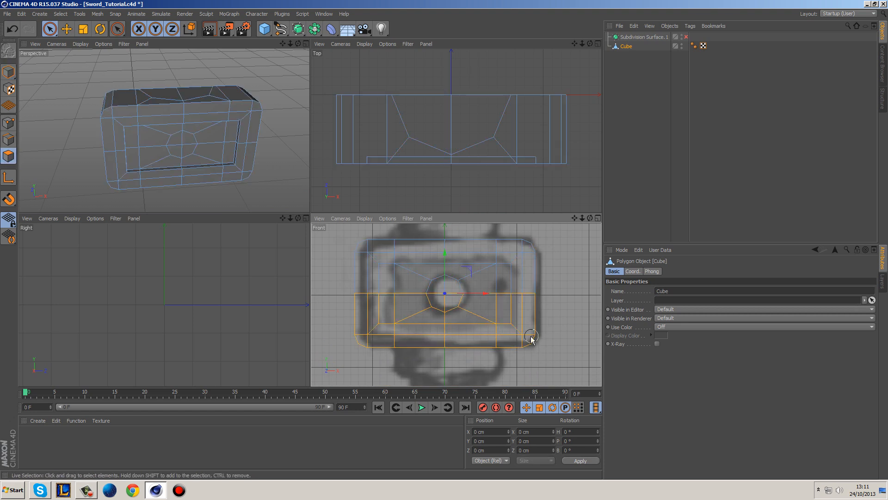
drag(546, 351, 563, 337)
key(Delete)
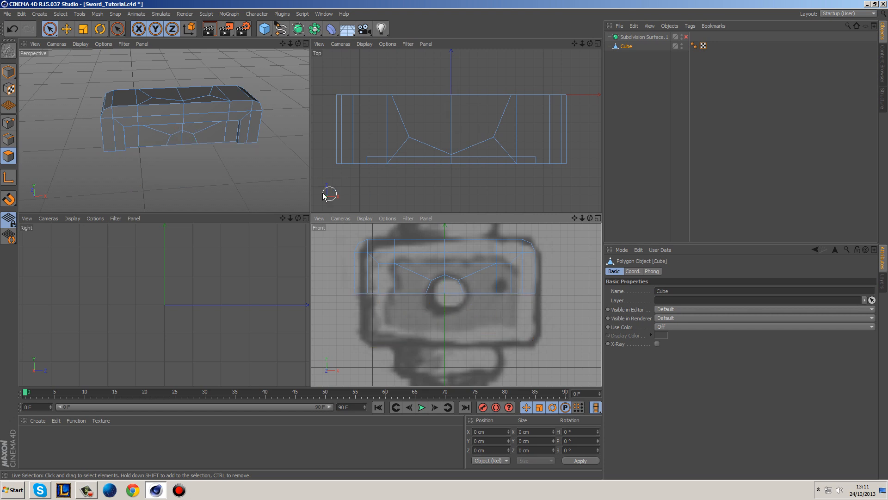
Optimize all of the Cube's points to remove the stray ones from the deleted half.
click(8, 123)
key(ctrl+a)
right_click(224, 177)
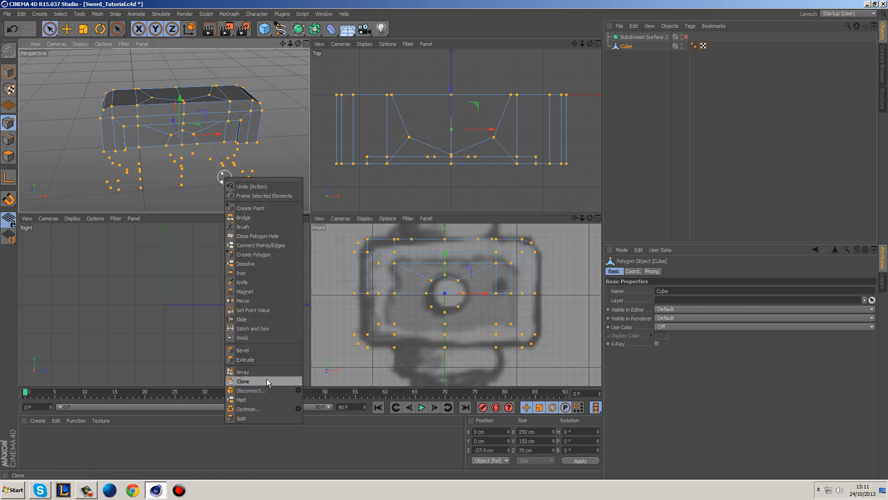
click(259, 408)
click(281, 187)
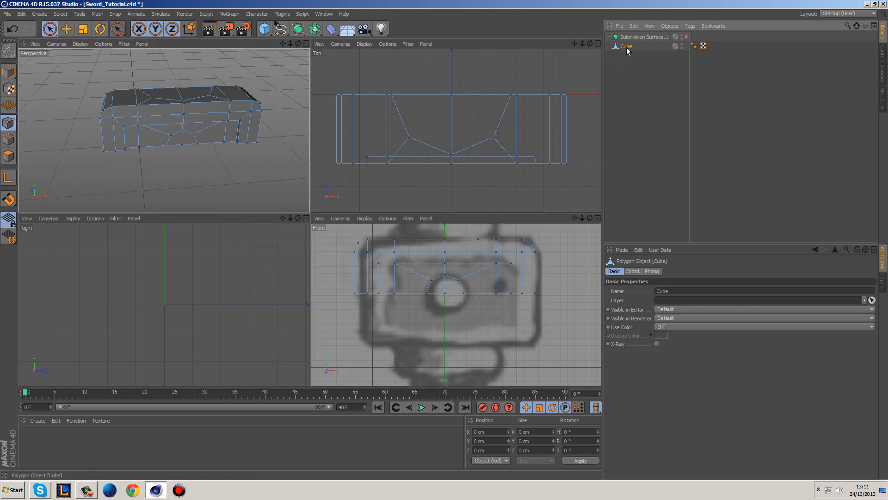
Put the Cube in a Symmetry object mirrored on the XZ plane and nest it under the Subdivision Surface.
drag(298, 28, 407, 75)
scroll(662, 292, down, 1)
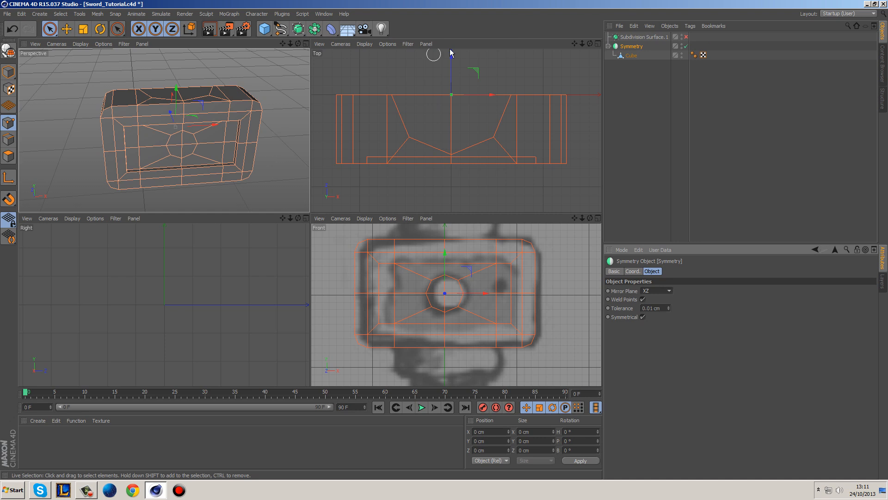
drag(632, 46, 628, 42)
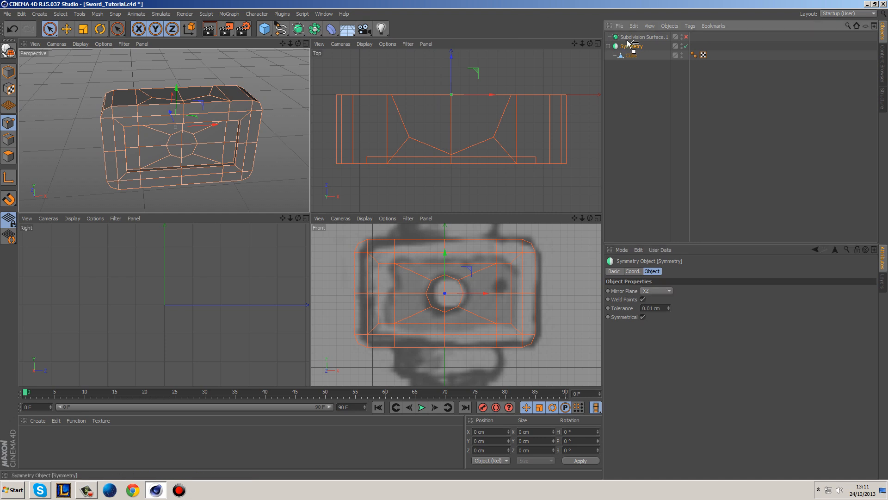
click(645, 56)
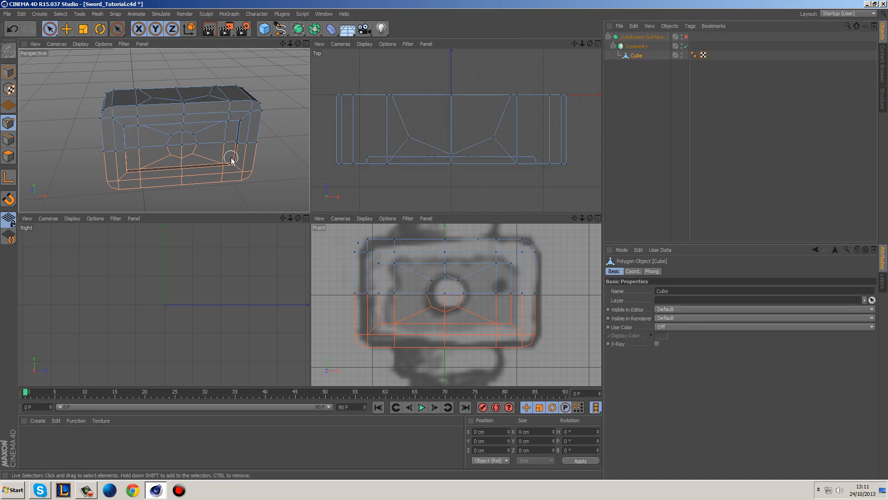
Preview the mirrored block in the perspective view with the Subdivision Surface enabled.
middle_click(231, 157)
middle_click(447, 208)
middle_click(236, 167)
click(8, 72)
click(461, 114)
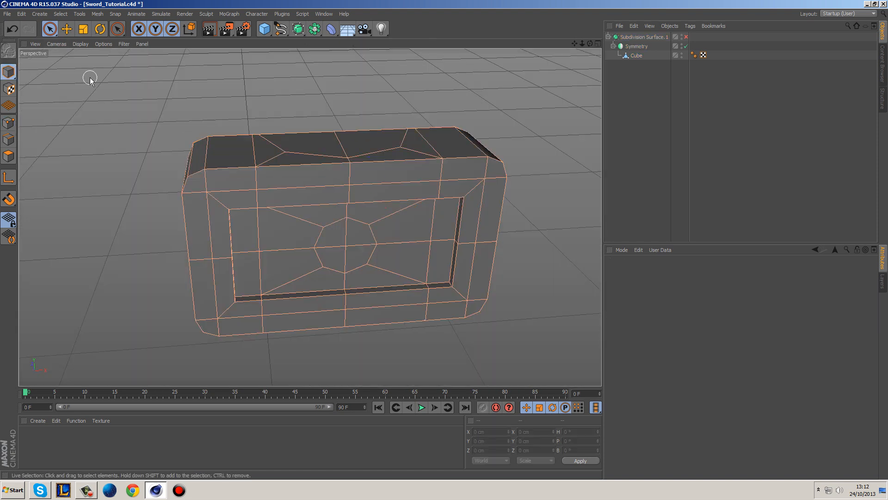
click(636, 55)
key(q)
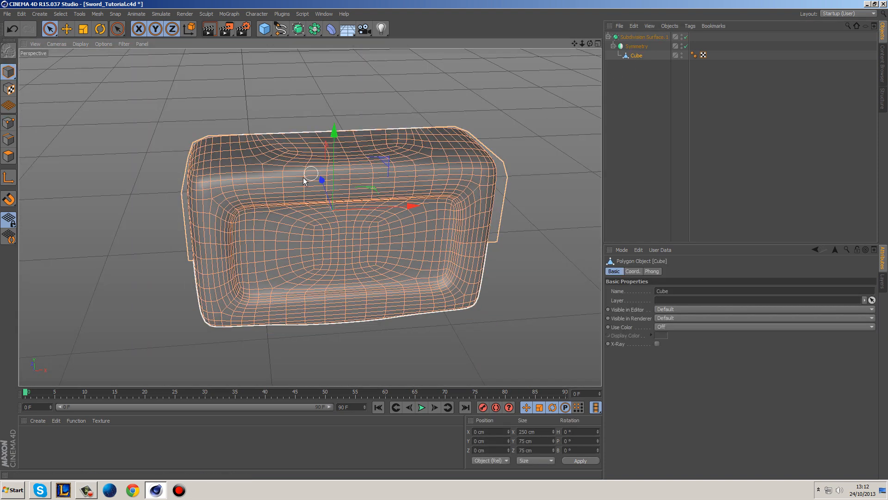
mouse_move(224, 249)
alt+mouse_down()
mouse_move(264, 256)
mouse_move(212, 262)
alt+mouse_up()
Cut a plane knife loop through the Cube on the local X-Y plane, just behind its front face.
middle_click(381, 222)
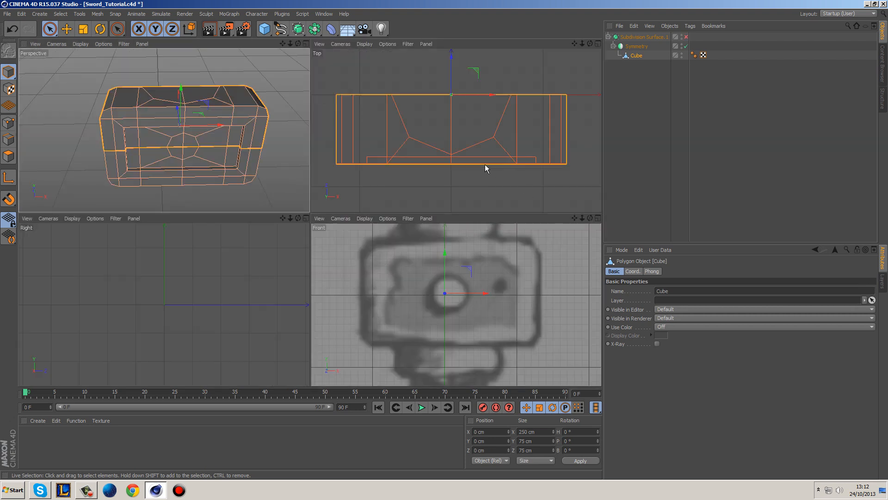
middle_click(480, 162)
alt+middle_drag(526, 262, 437, 203)
scroll(437, 203, up, 3)
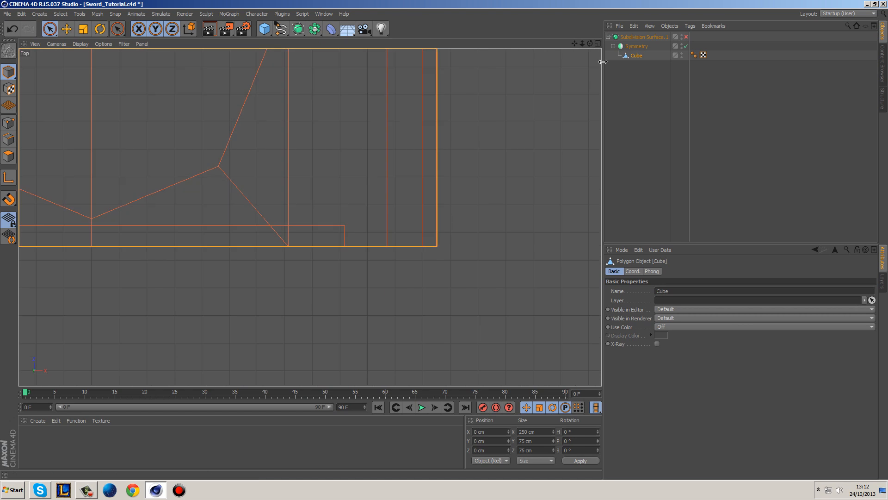
click(14, 140)
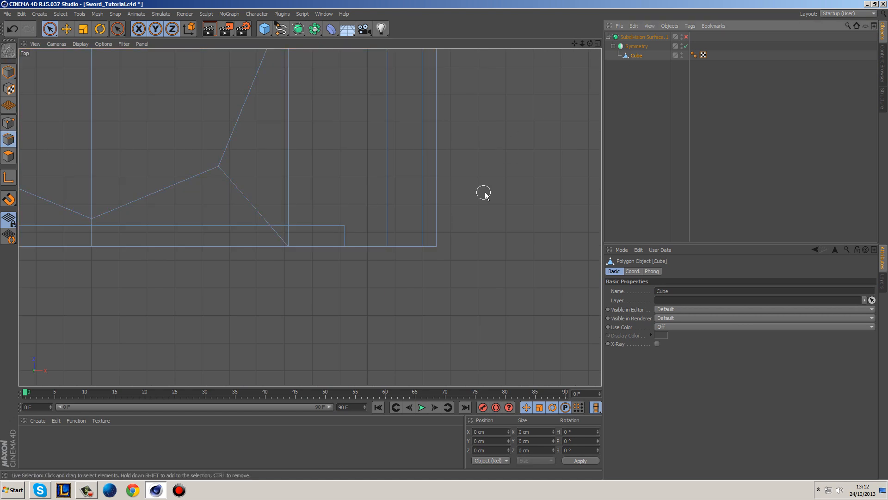
right_click(490, 193)
click(524, 308)
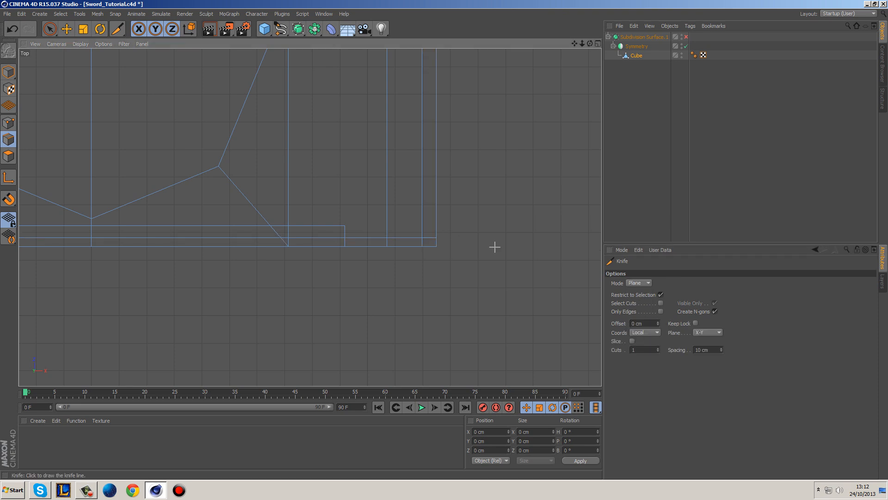
Stitch and sew the loose points beside the block's top front edge onto their neighbouring points in the perspective view.
middle_click(463, 241)
middle_click(201, 131)
alt+drag(216, 151, 289, 153)
scroll(289, 151, up, 3)
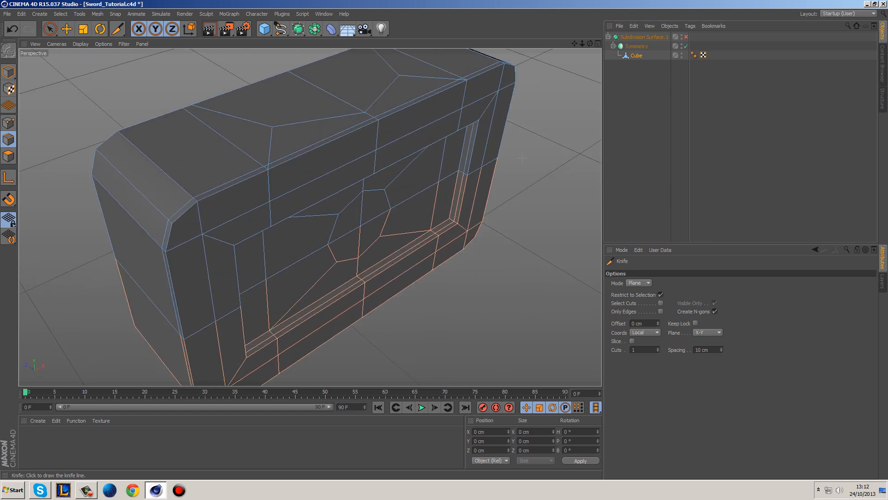
click(14, 121)
right_click(507, 208)
click(548, 358)
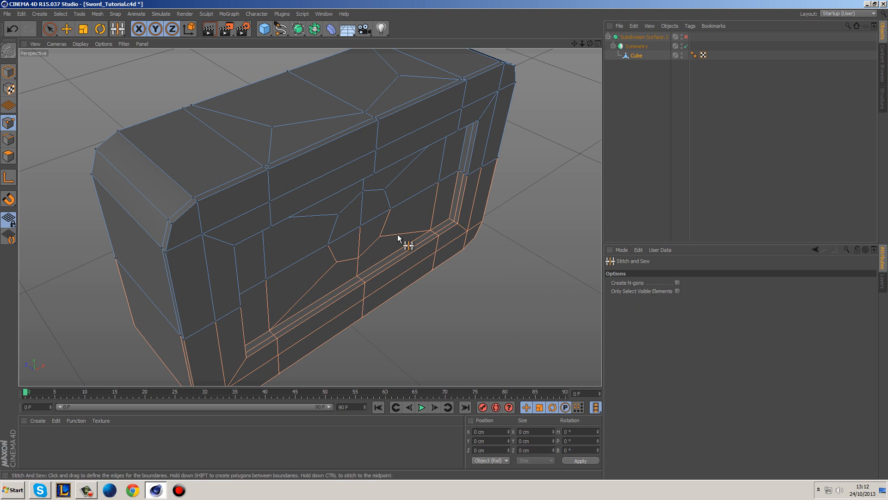
drag(266, 166, 264, 166)
alt+middle_drag(373, 164, 318, 252)
scroll(395, 181, up, 4)
drag(411, 171, 414, 168)
Enable the Subdivision Surface, set the viewport line display to Isoparms and inspect the smoothed block.
scroll(442, 213, down, 2)
alt+drag(516, 218, 484, 294)
key(q)
key(q)
key(q)
click(81, 44)
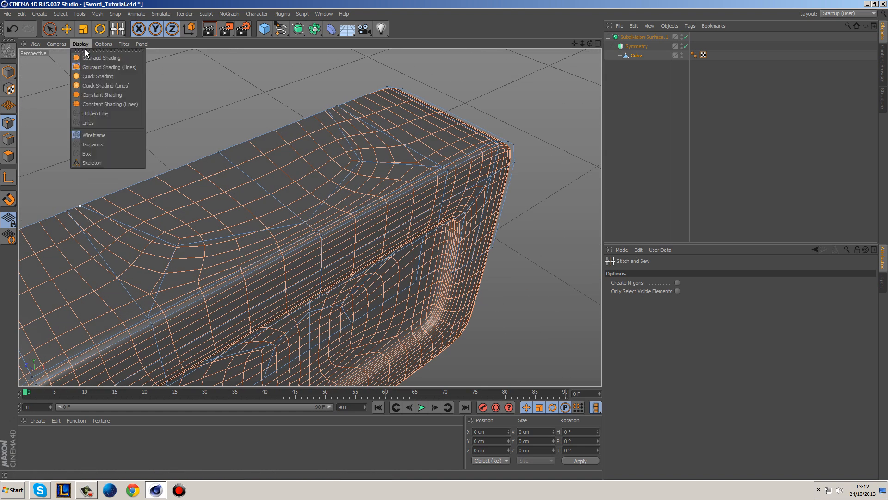
click(102, 142)
alt+drag(364, 274, 474, 204)
Disable the Subdivision Surface and select the outer front border polygons of the upper half with Live Selection limited to visible elements.
key(q)
click(7, 156)
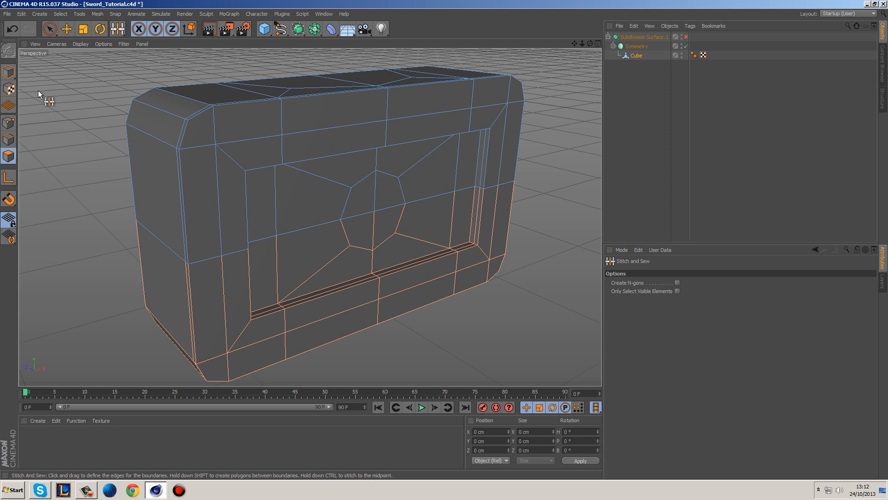
click(49, 29)
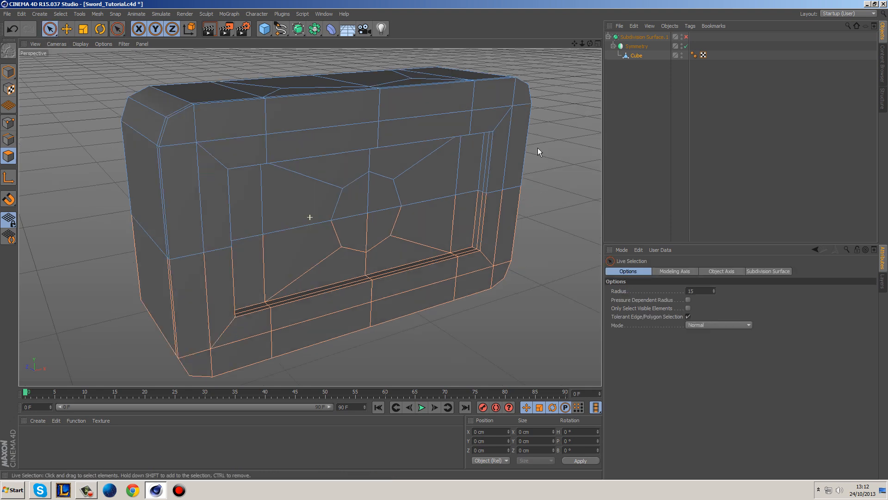
alt+drag(546, 149, 503, 138)
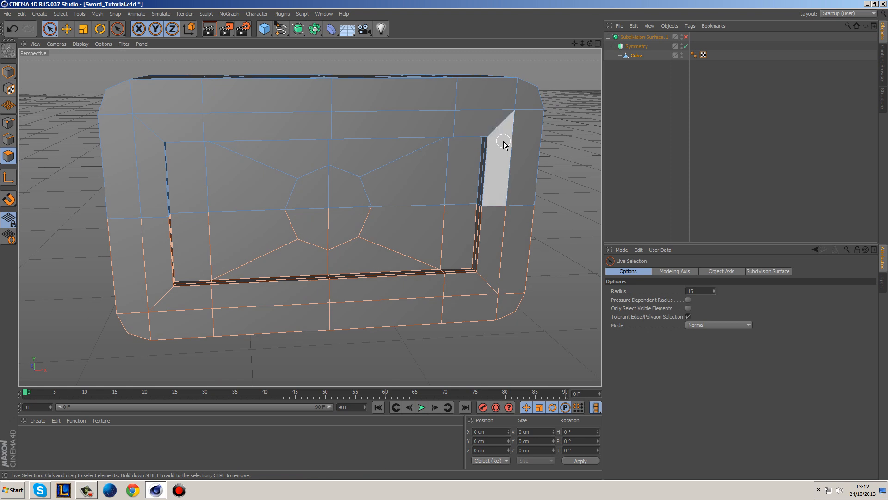
click(688, 308)
mouse_move(518, 122)
mouse_down()
mouse_move(512, 99)
mouse_move(213, 91)
mouse_move(134, 99)
mouse_move(119, 138)
mouse_up()
shift+click(118, 139)
Inner-extrude the selected front border polygons with an offset of about 1.62 cm.
right_click(136, 60)
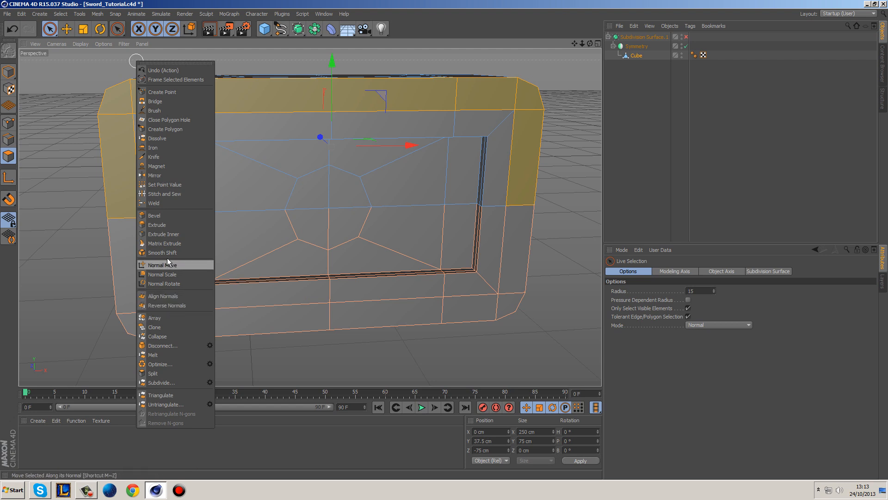
click(164, 237)
alt+middle_drag(137, 140, 190, 187)
alt+drag(250, 210, 379, 234)
alt+drag(203, 156, 199, 162)
alt+right_drag(199, 162, 242, 179)
drag(242, 179, 253, 179)
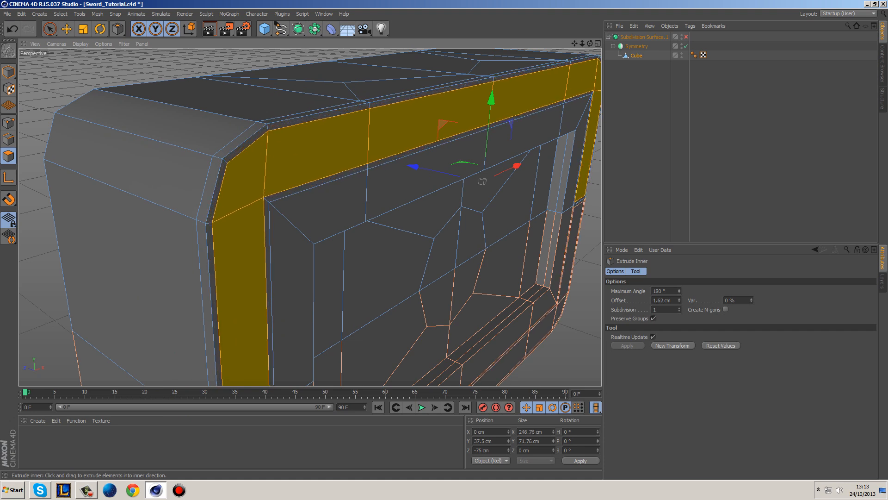
Deselect the border polygons and briefly preview the block's rounded front corner with the Subdivision Surface enabled.
click(49, 29)
click(115, 61)
key(q)
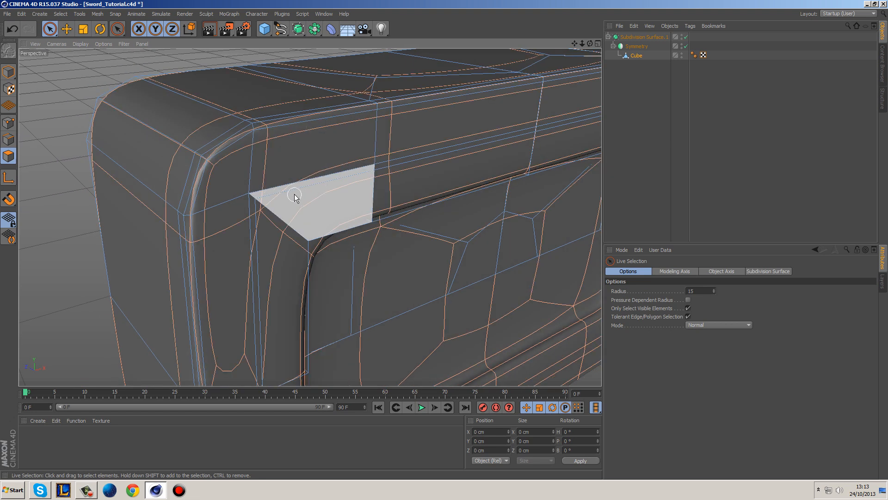
key(q)
Stitch the inset's inner-side points onto the original border points along the top of the front face, from corner to corner.
right_click(97, 77)
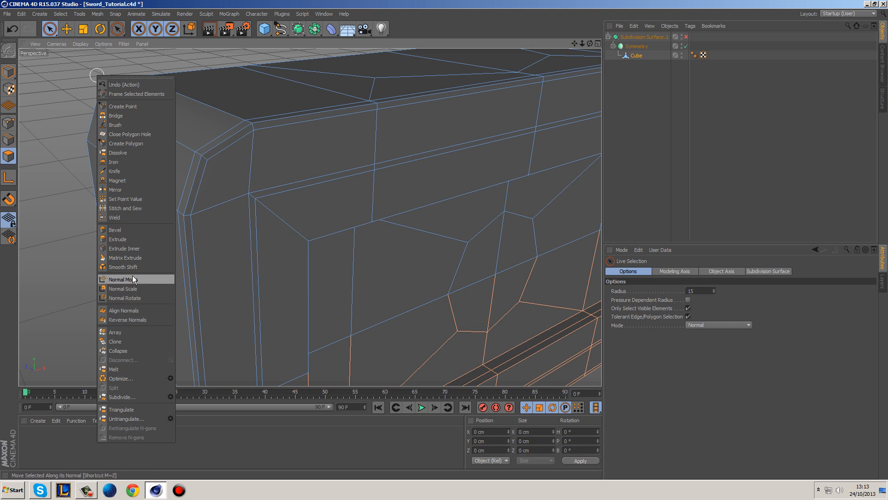
click(127, 211)
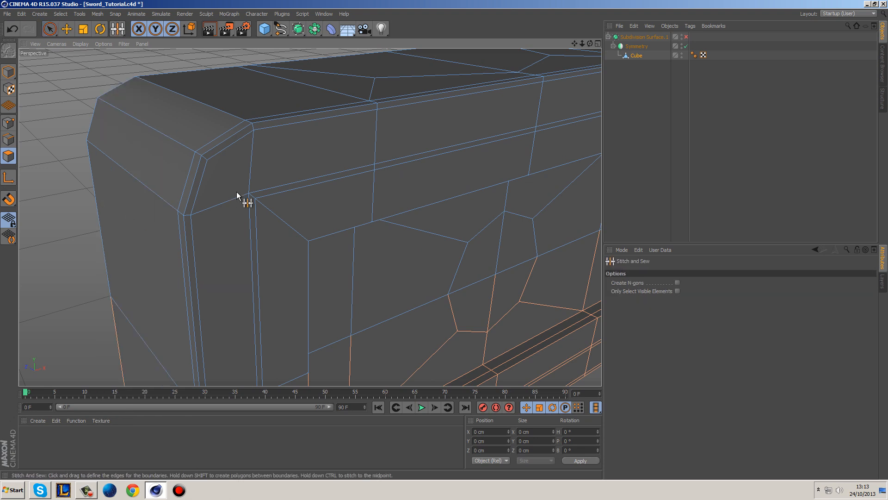
scroll(324, 242, down, 3)
click(14, 123)
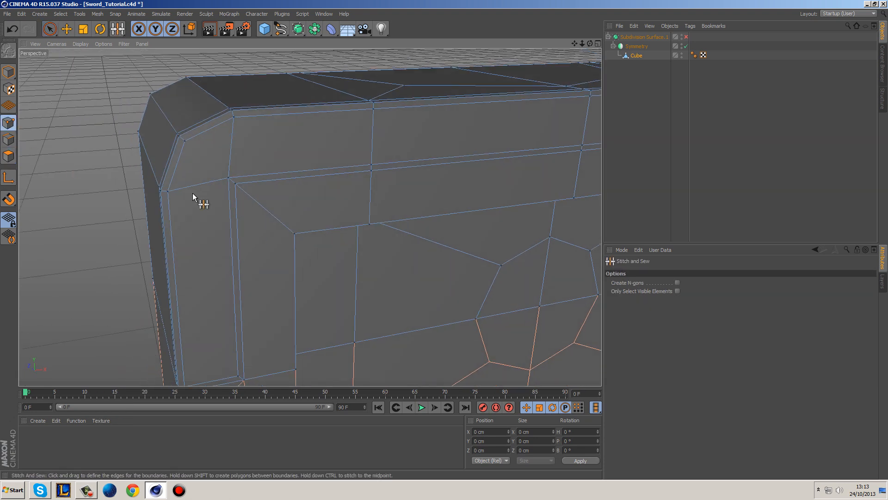
drag(228, 178, 235, 185)
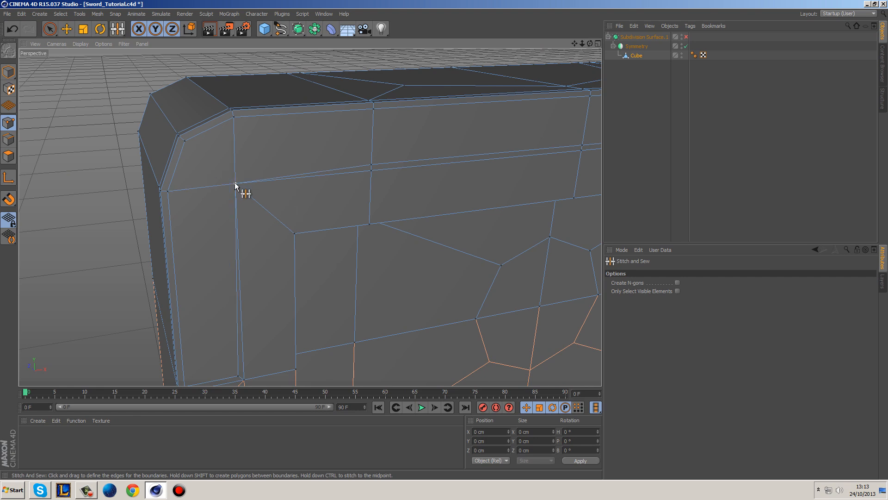
alt+drag(372, 171, 309, 139)
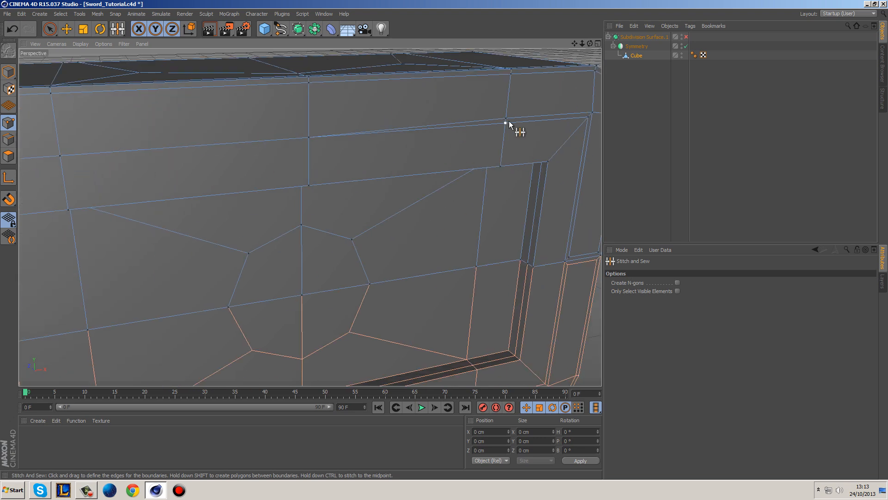
alt+middle_drag(504, 124, 303, 143)
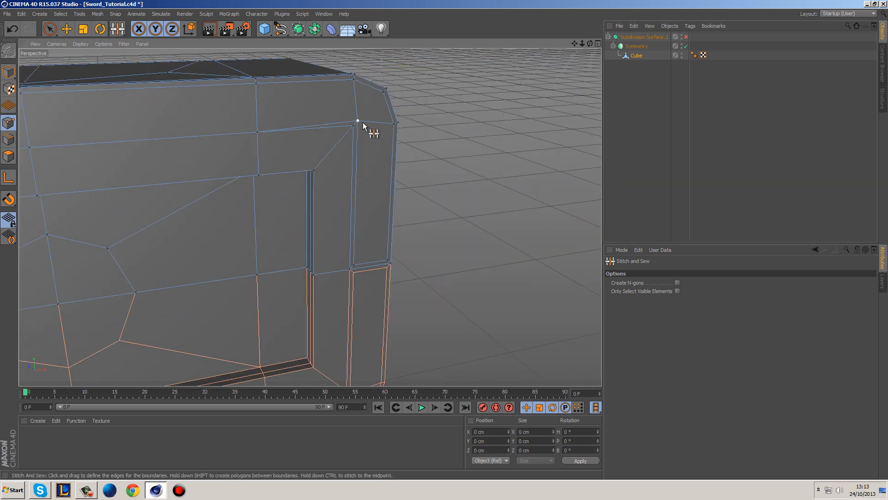
drag(353, 129, 354, 129)
Stitch the inset's lower inner point to the border point at the mirror line, and undo the extra stitch at the outer edge.
drag(355, 263, 384, 263)
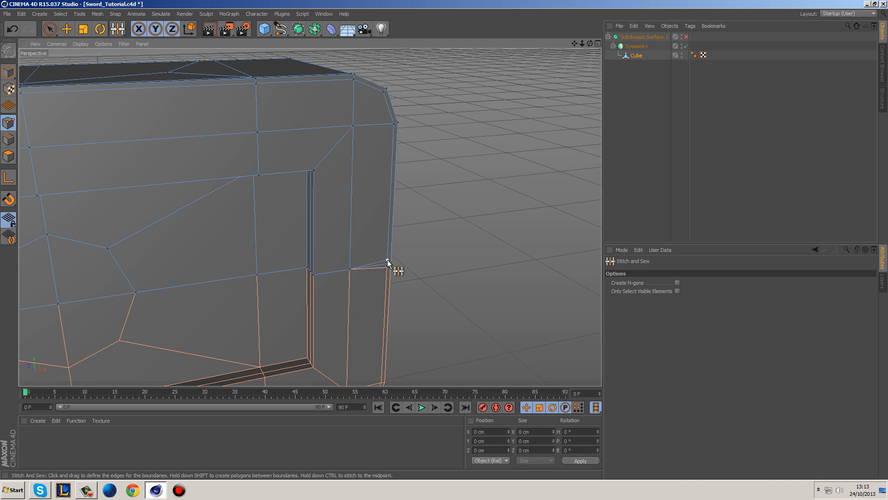
drag(388, 256, 391, 263)
key(ctrl+z)
Set the Knife to Line mode for a cut at the inset strip's outer end on the mirror line.
scroll(426, 259, up, 5)
right_click(392, 232)
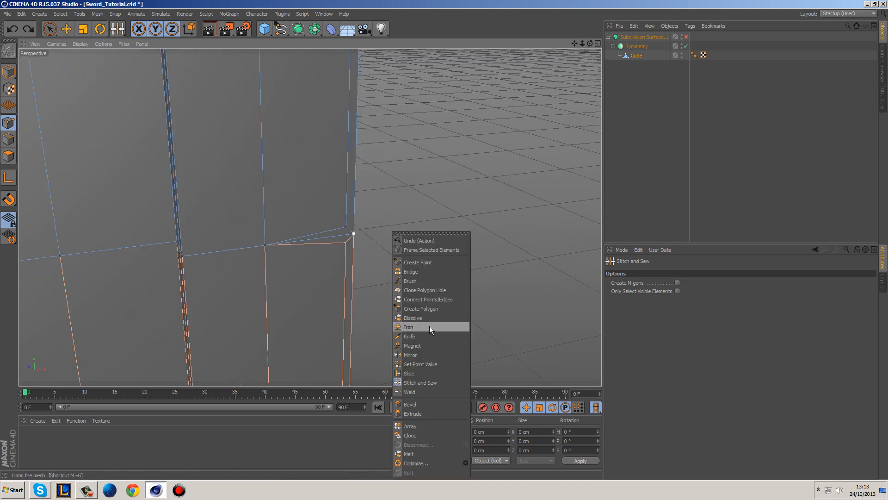
click(437, 336)
click(638, 282)
click(639, 292)
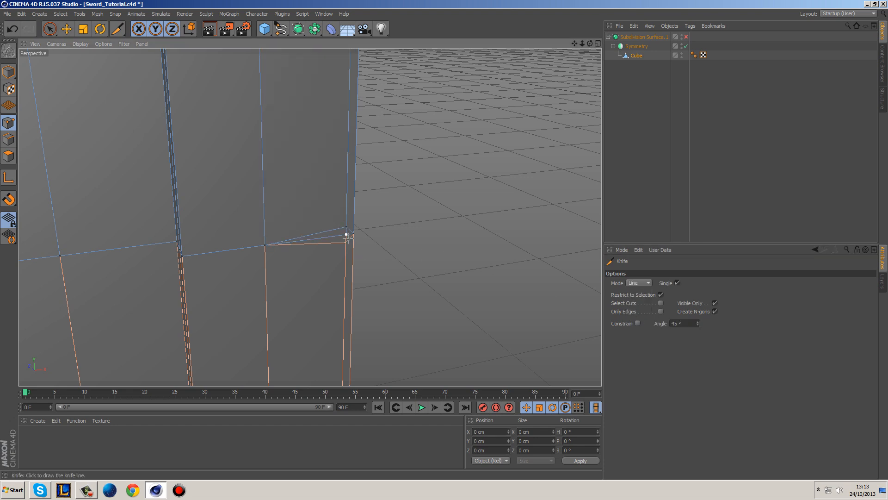
Stitch the loose point at the side corner of the block onto its neighbouring point with Stitch and Sew.
right_click(398, 225)
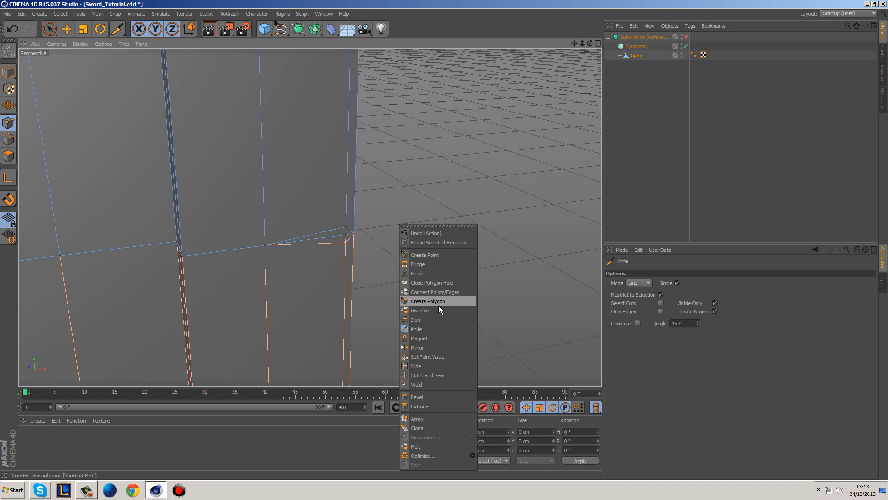
click(434, 371)
drag(346, 226, 139, 188)
drag(303, 195, 315, 222)
Cut the gap at the block's opposite side corner with the Knife and stitch its loose corner points together.
right_click(236, 191)
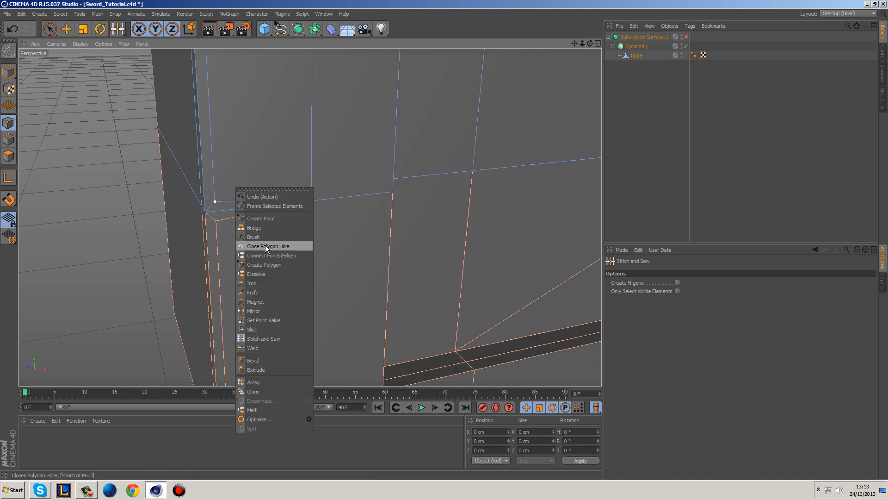
click(254, 292)
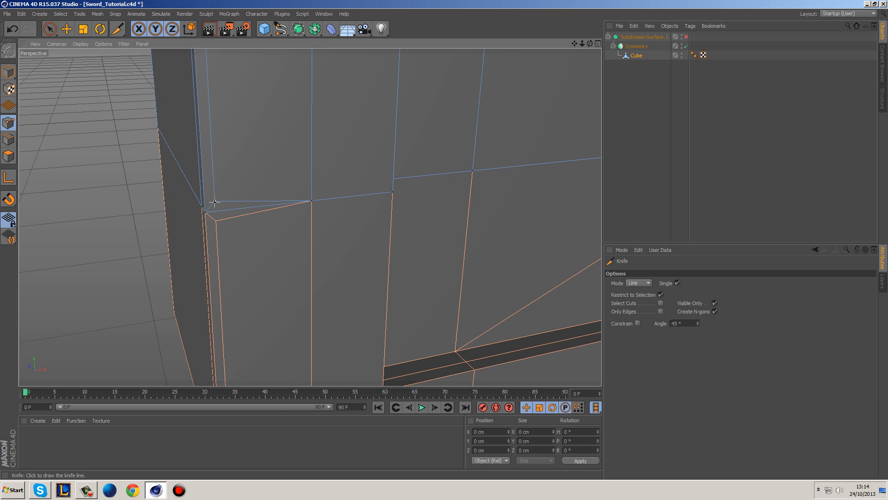
right_click(239, 213)
click(275, 361)
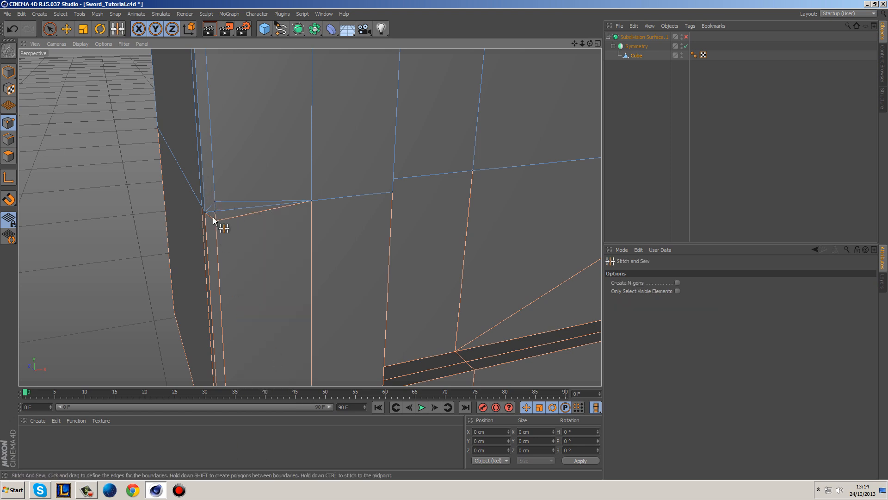
alt+drag(298, 243, 333, 210)
Compare the block's smoothed and unsmoothed mesh around the recessed groove and side corners.
key(q)
alt+drag(227, 201, 209, 190)
key(q)
alt+drag(276, 192, 331, 245)
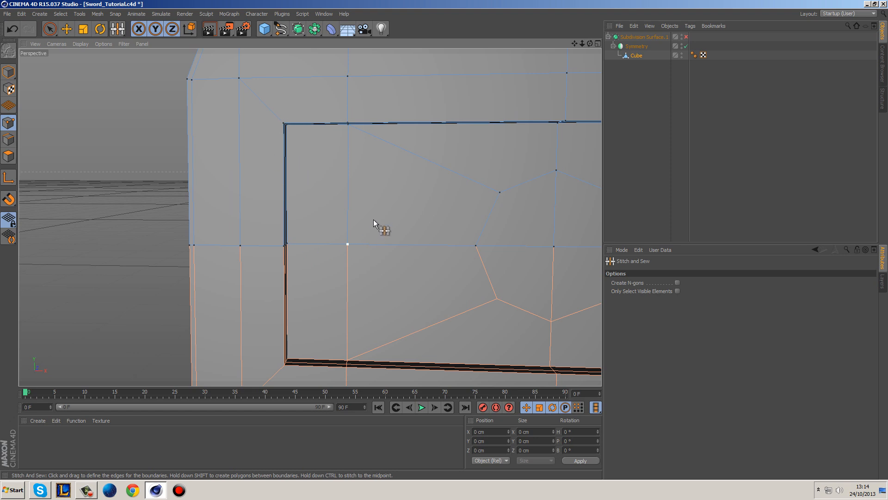
key(q)
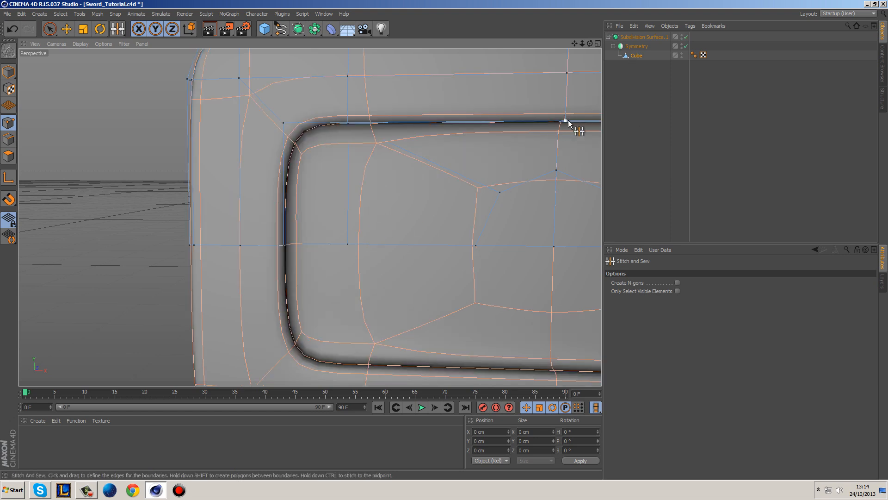
key(q)
mouse_move(430, 214)
alt+mouse_down()
mouse_move(347, 204)
mouse_move(326, 171)
mouse_move(326, 194)
mouse_move(343, 201)
mouse_move(361, 149)
mouse_move(454, 96)
mouse_move(515, 103)
mouse_move(540, 166)
mouse_move(445, 186)
mouse_move(458, 209)
alt+mouse_up()
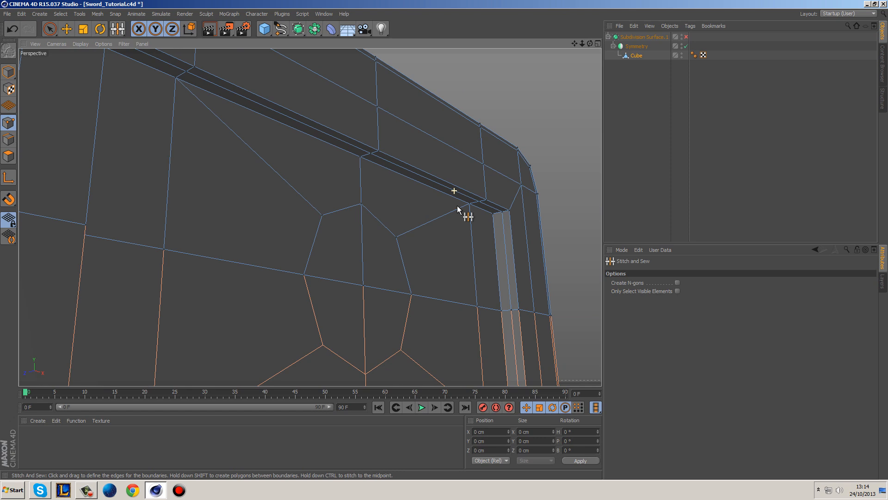
Select the edge loop inside the groove with Stop at Boundary Edges enabled and slide it by about -1.9 cm.
right_click(549, 147)
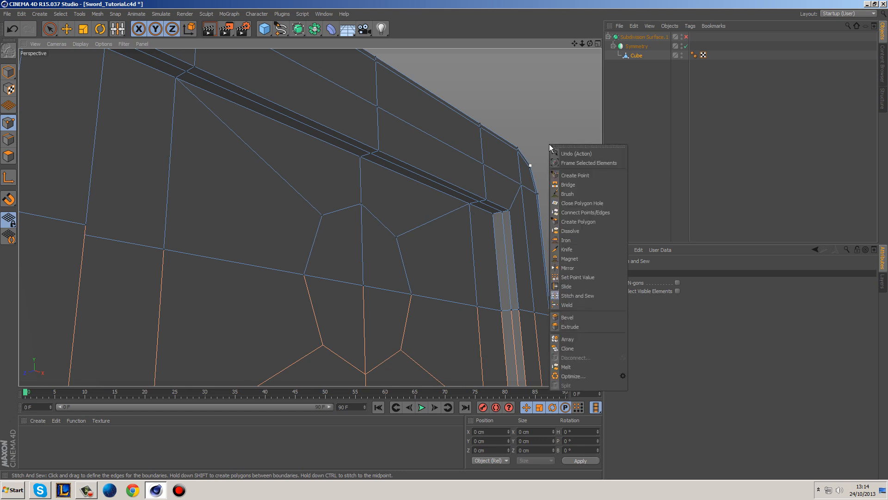
click(8, 140)
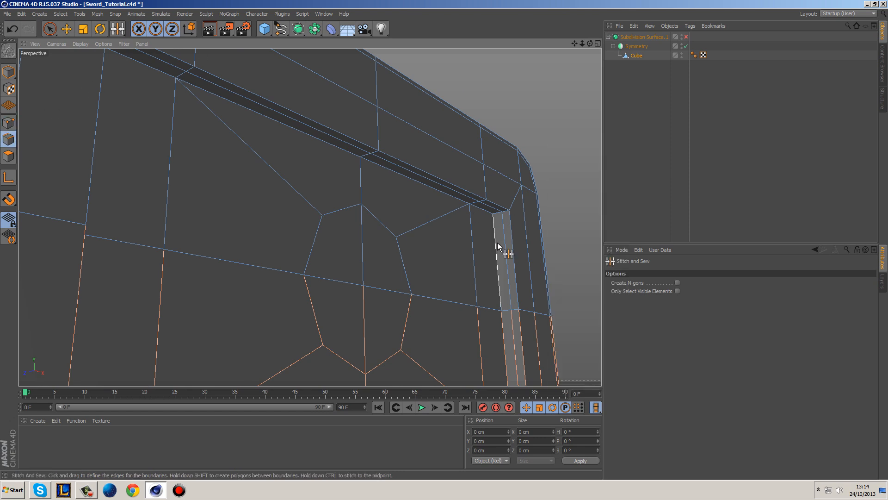
key(u)
key(l)
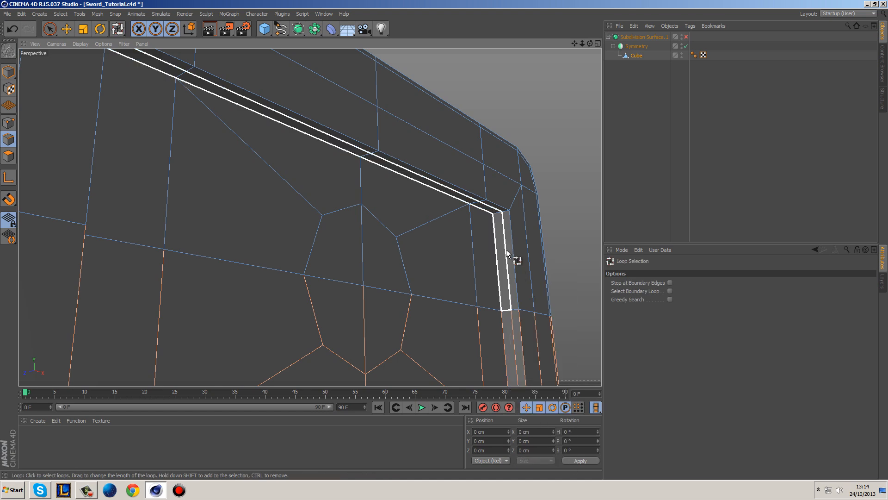
click(670, 283)
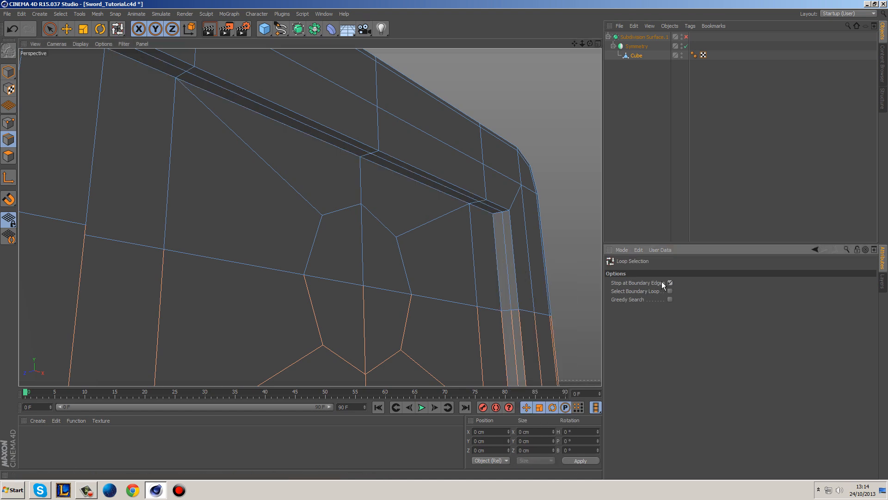
click(509, 269)
right_click(551, 218)
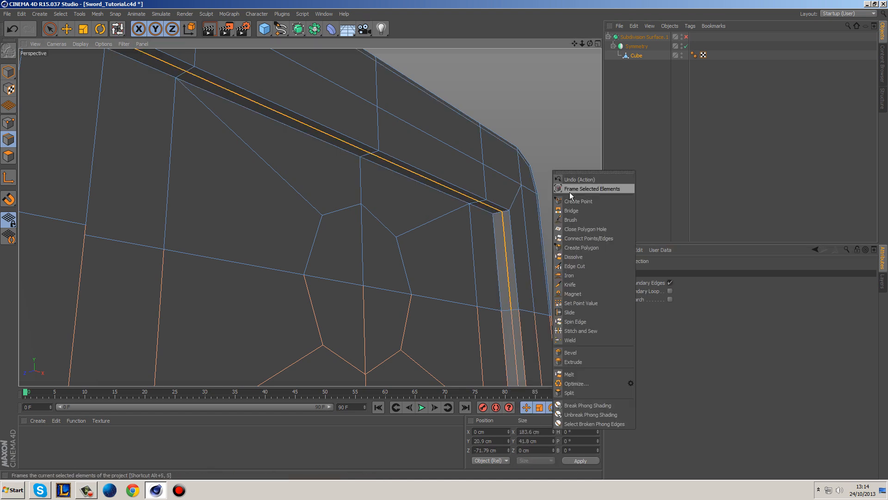
click(593, 286)
alt+drag(458, 204, 551, 172)
Add a second edge loop along the inside of the groove with the Knife in Loop mode.
right_click(552, 170)
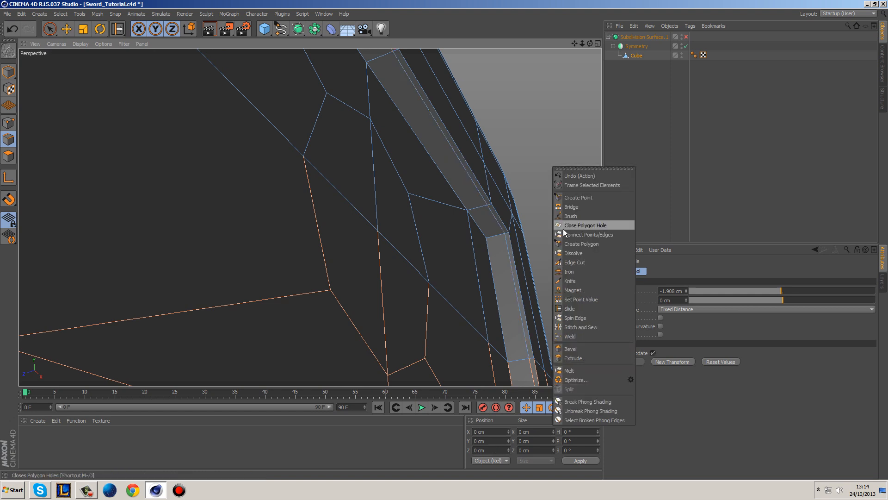
click(576, 281)
click(631, 283)
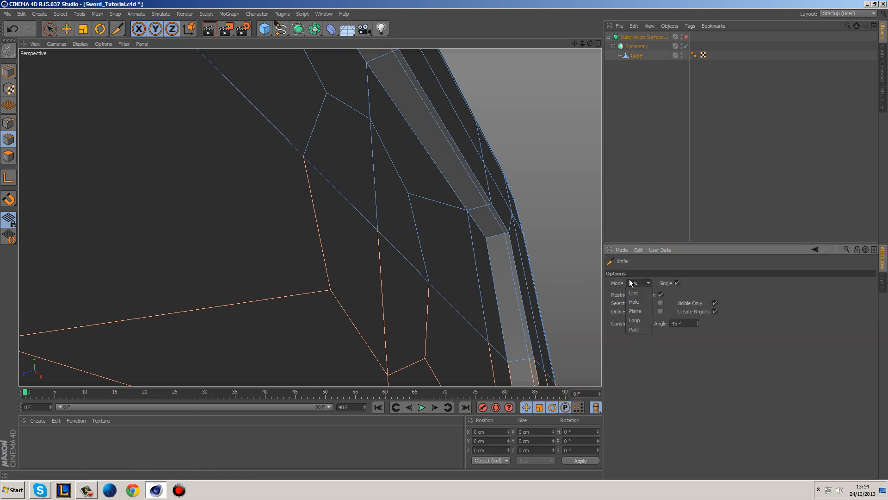
click(639, 317)
alt+middle_drag(548, 277, 482, 192)
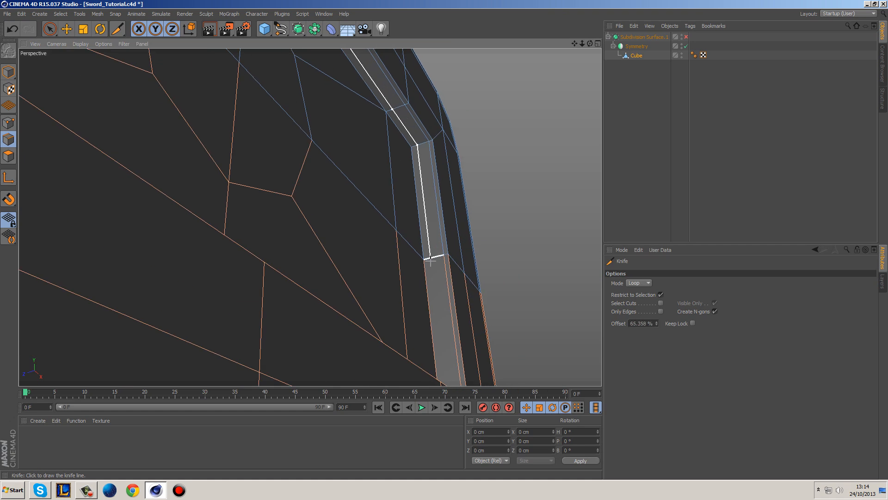
click(426, 259)
Preview the subdivision smoothing and examine the rounded groove at both upper corners.
key(q)
alt+drag(536, 153, 451, 217)
scroll(235, 181, down, 5)
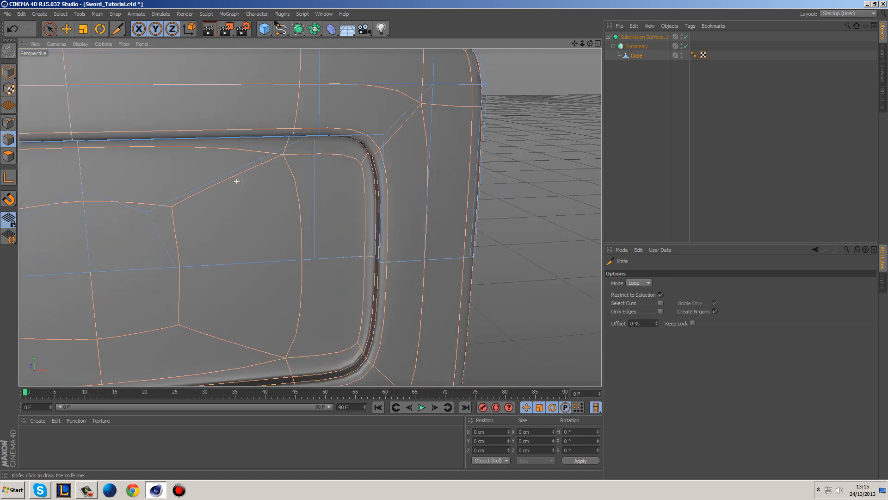
alt+middle_drag(254, 168, 450, 193)
alt+drag(371, 207, 153, 196)
scroll(191, 185, up, 4)
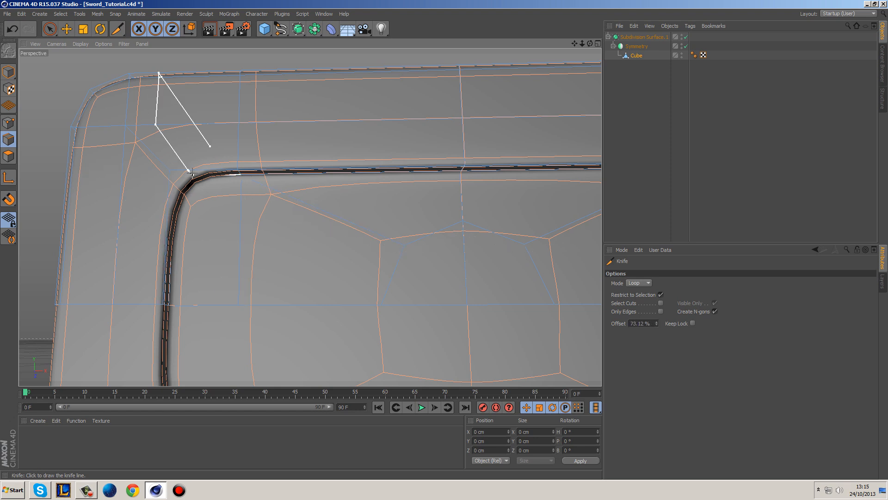
key(q)
Try a vertical loop cut through the block beside the groove's upper corner and preview it smoothed.
alt+drag(242, 226, 244, 259)
alt+middle_drag(244, 259, 265, 295)
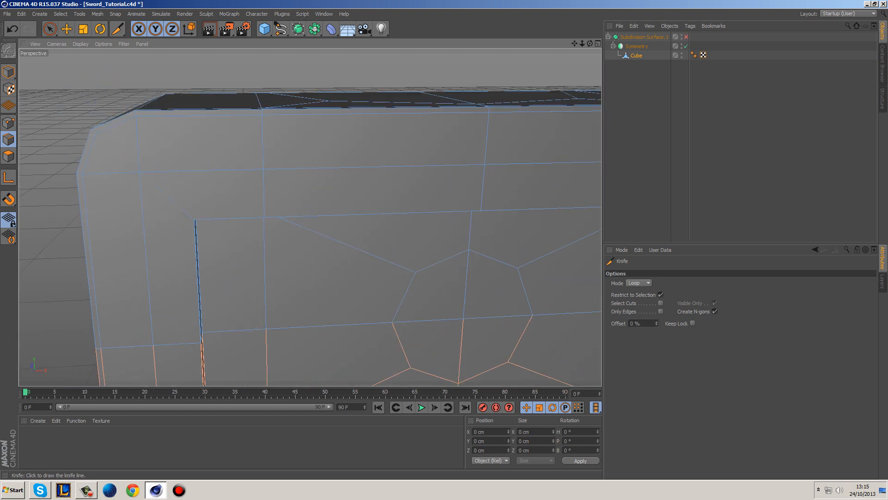
click(194, 91)
key(q)
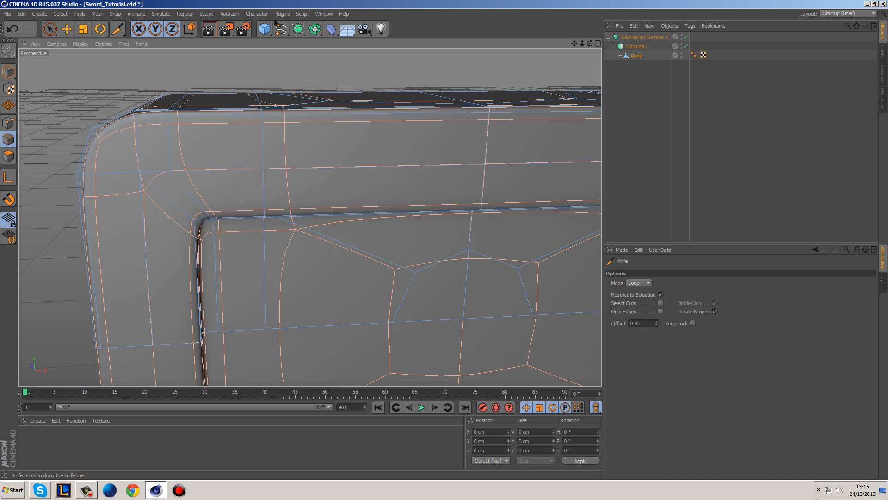
key(q)
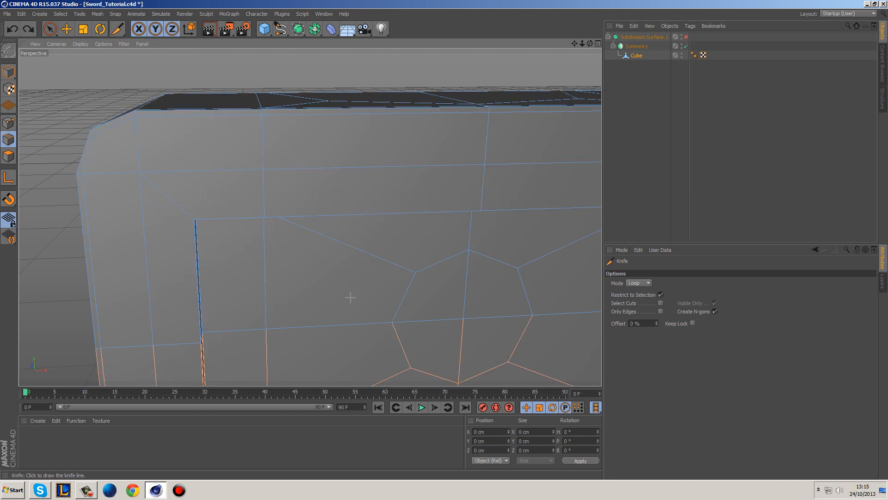
Create a new material with a dark grey colour of RGB 78, 78, 78 and apply it to the cube.
alt+drag(348, 293, 333, 246)
alt+middle_drag(319, 269, 311, 185)
alt+drag(325, 215, 278, 205)
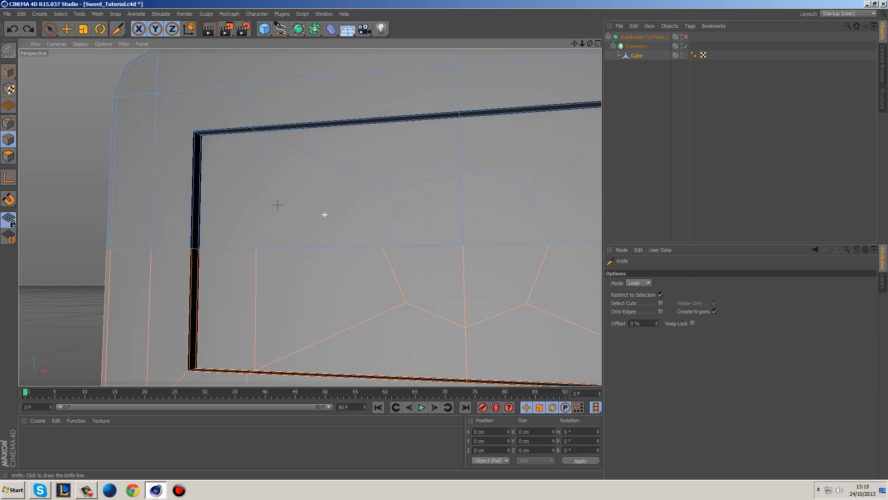
double_click(58, 444)
double_click(33, 434)
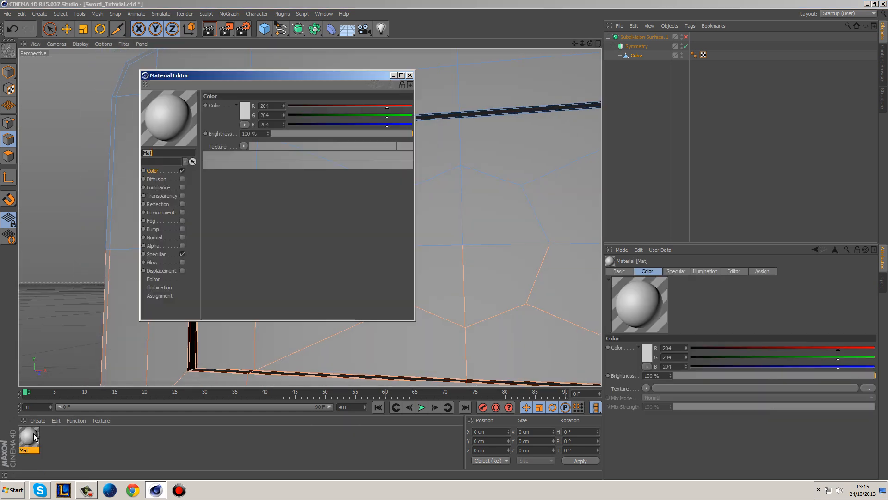
click(245, 113)
drag(199, 115, 190, 112)
click(228, 154)
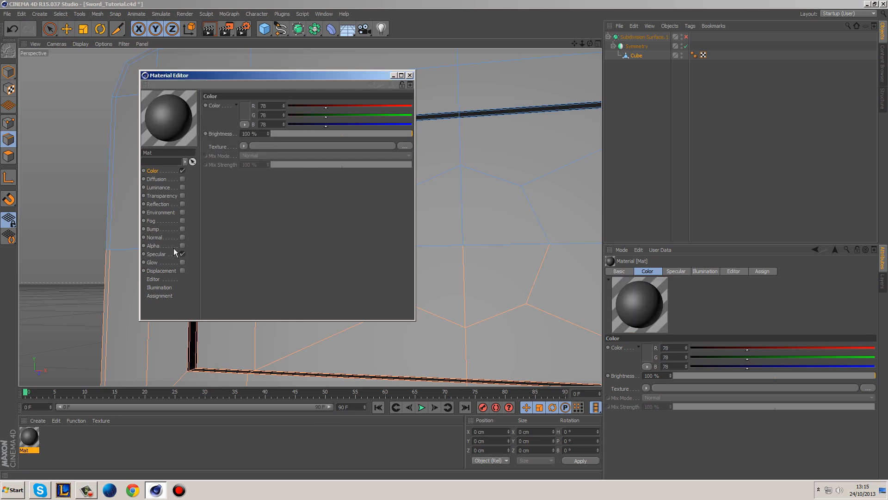
click(409, 75)
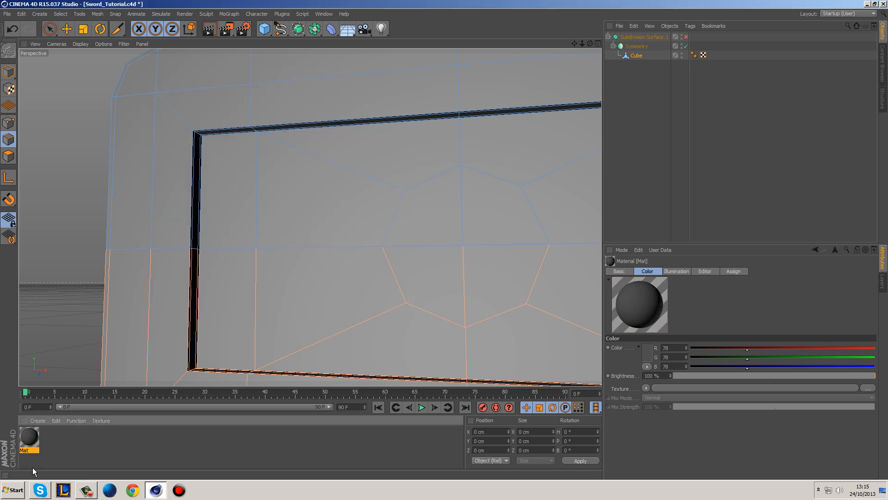
drag(30, 438, 282, 222)
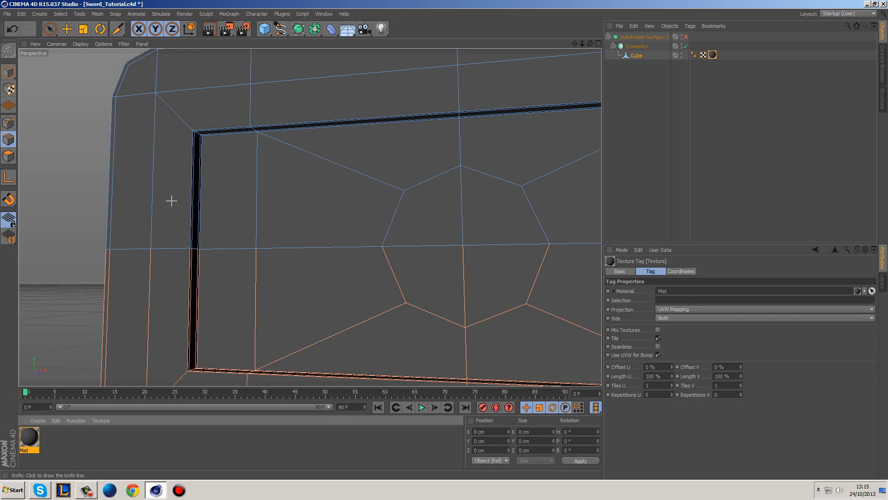
Set the Knife to Line mode and cut a vertical line down the inner panel close beside the side groove.
click(49, 29)
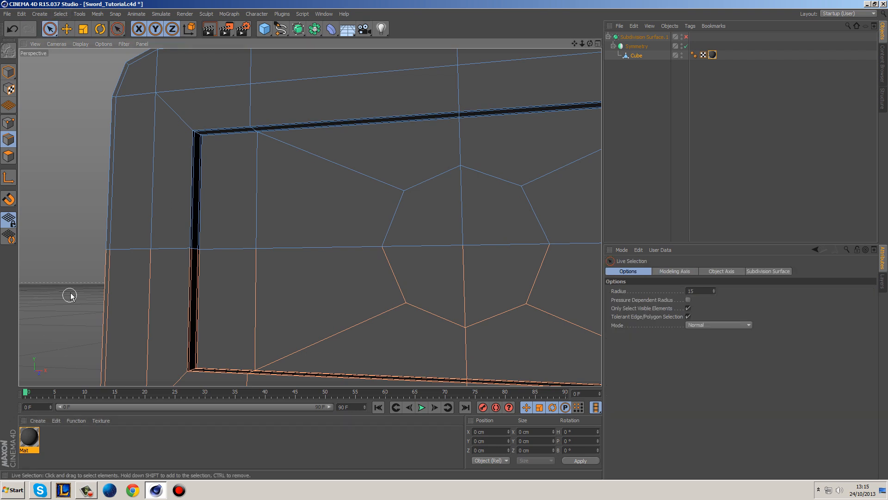
right_click(89, 189)
click(122, 300)
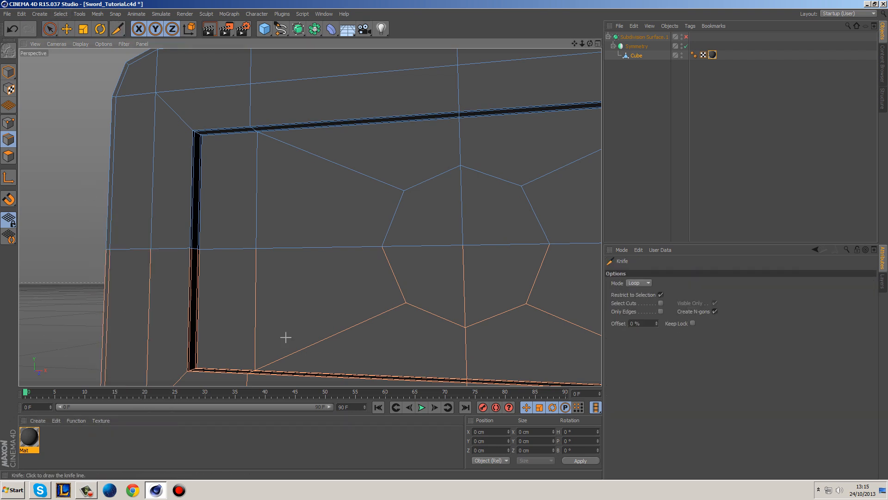
click(639, 283)
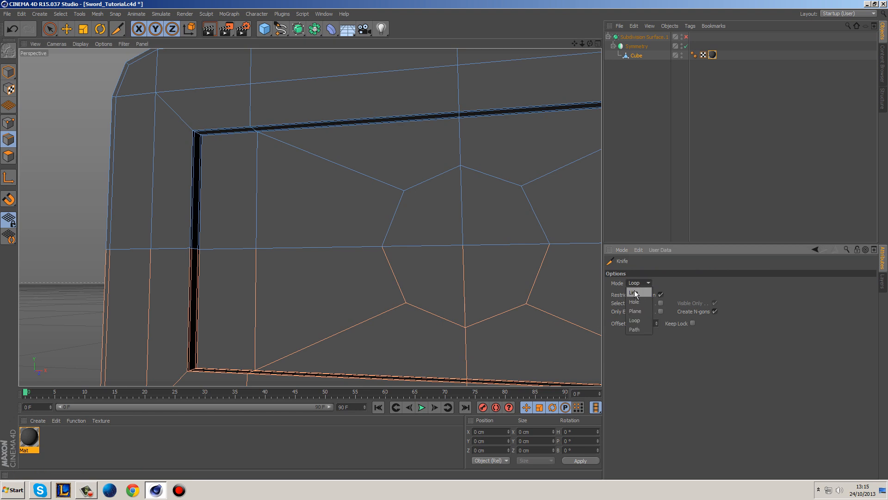
click(635, 293)
alt+middle_drag(196, 180, 267, 202)
scroll(282, 261, up, 5)
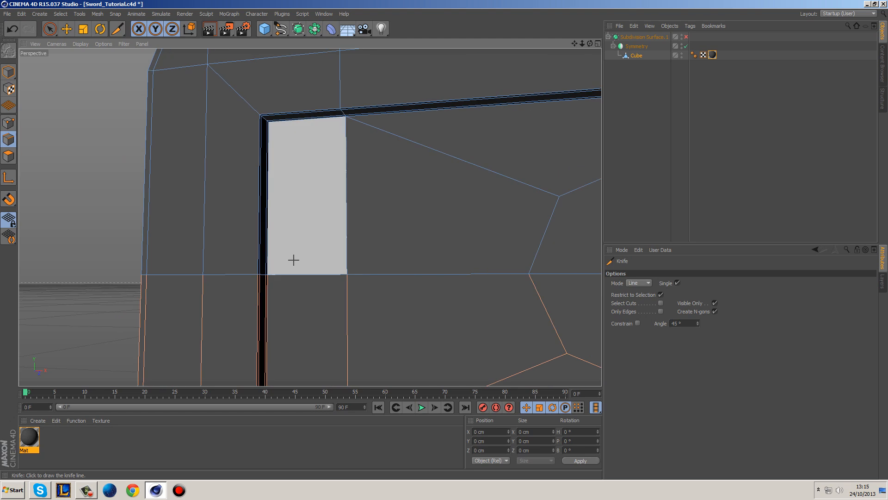
alt+drag(311, 257, 337, 286)
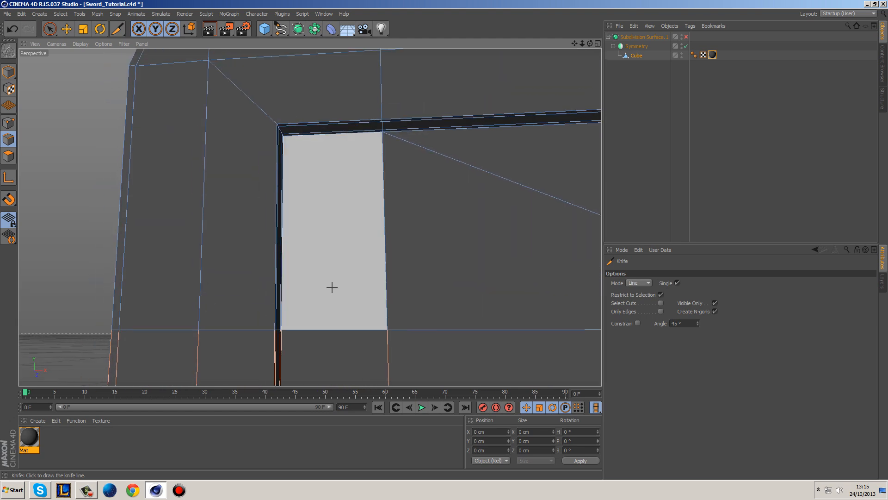
scroll(337, 286, up, 1)
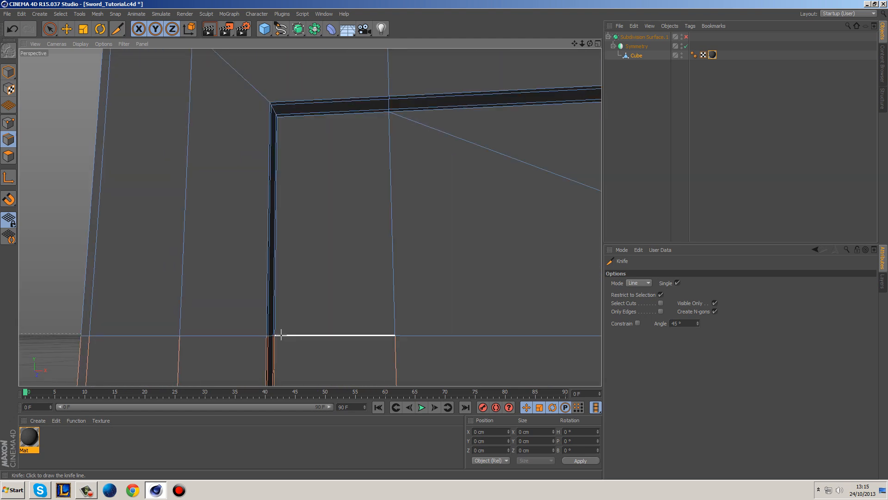
alt+drag(293, 291, 294, 282)
drag(281, 334, 281, 121)
Cut short supporting edges diagonally outside the groove's upper-left corner and across the side groove just below it.
click(286, 121)
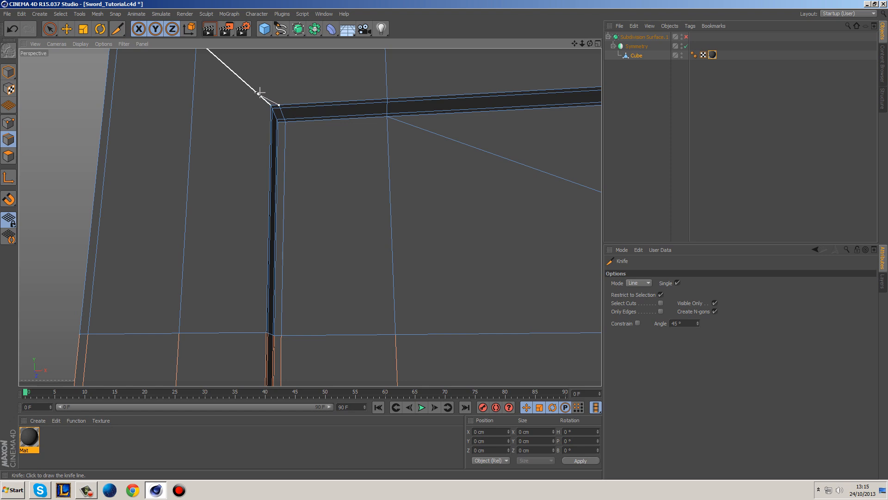
click(268, 116)
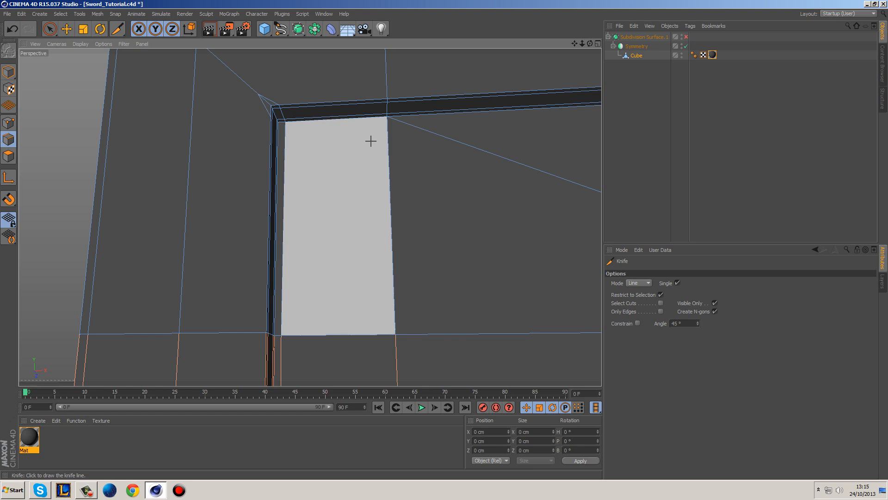
alt+drag(379, 137, 303, 121)
click(269, 128)
click(285, 130)
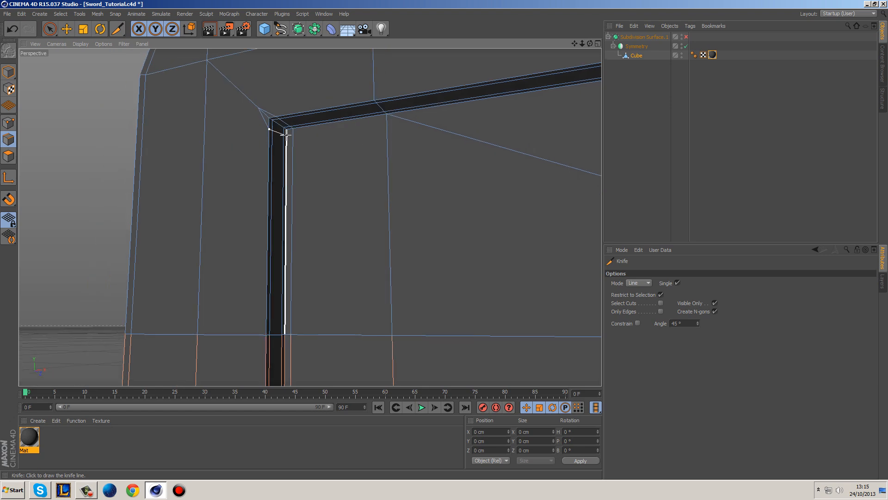
Cut a horizontal line across the inner panel close below the upper groove, from the upper-left to the upper-right corner.
alt+drag(362, 158, 403, 159)
click(278, 129)
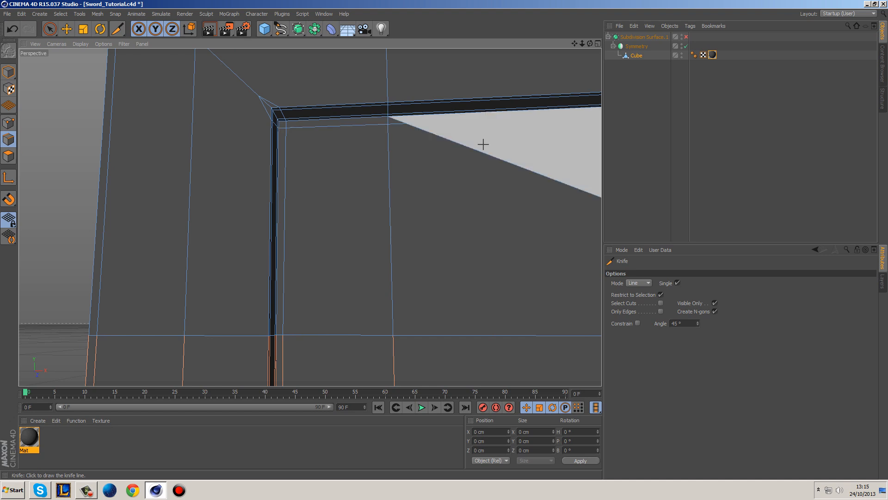
alt+middle_drag(467, 142, 271, 169)
scroll(380, 170, down, 2)
alt+drag(462, 200, 513, 196)
alt+middle_drag(513, 196, 302, 199)
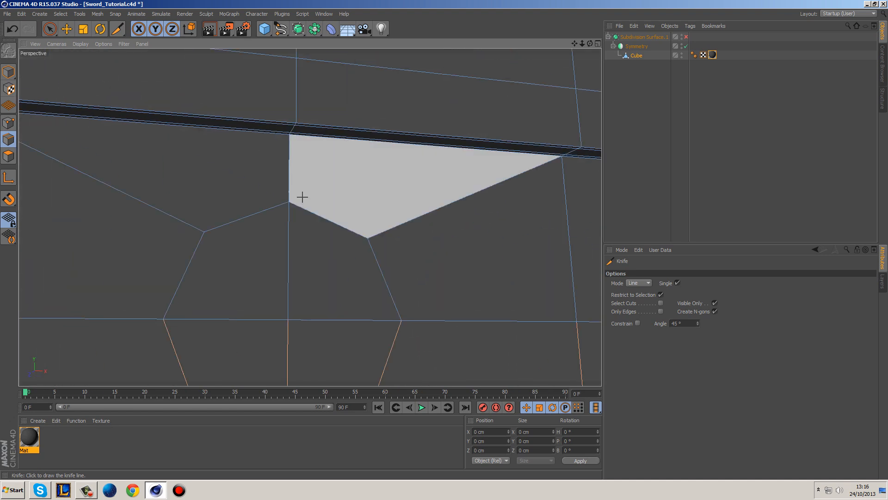
scroll(302, 199, down, 2)
click(35, 133)
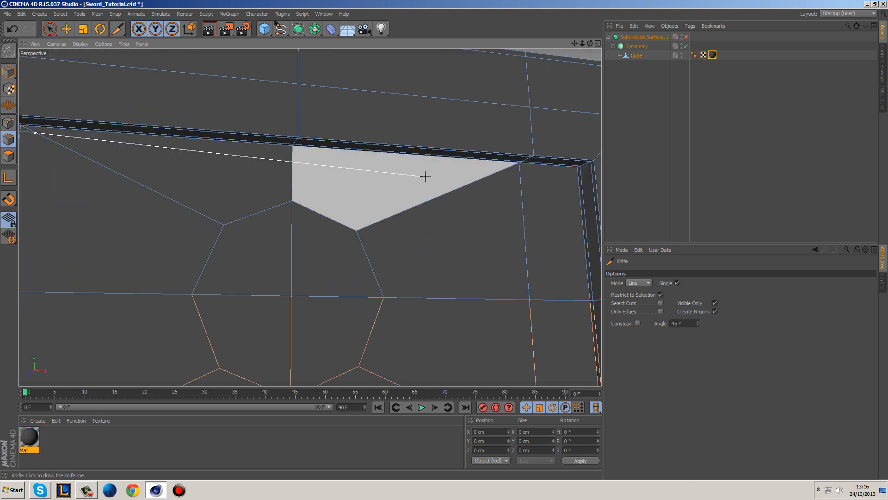
click(509, 167)
click(580, 172)
Cut a short supporting edge outside the groove's upper-right corner and another across the upper groove close beside that corner.
alt+middle_drag(580, 179, 459, 203)
alt+drag(458, 203, 474, 194)
click(470, 192)
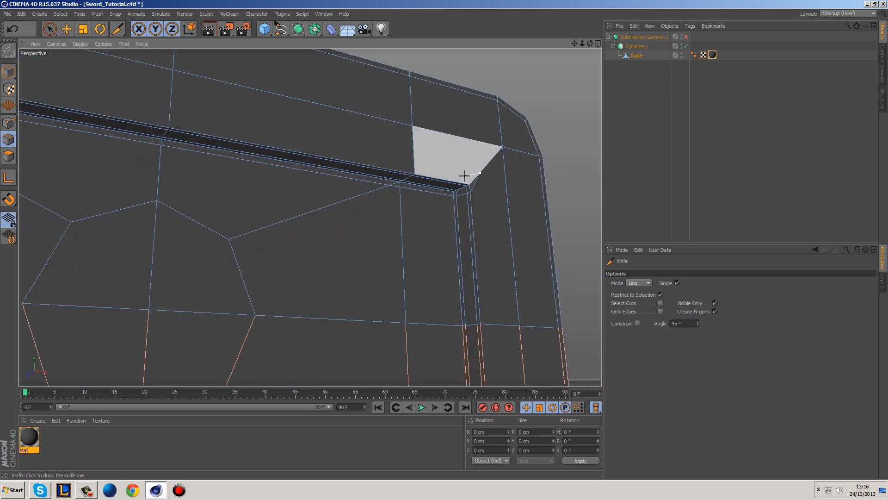
alt+drag(460, 201, 415, 166)
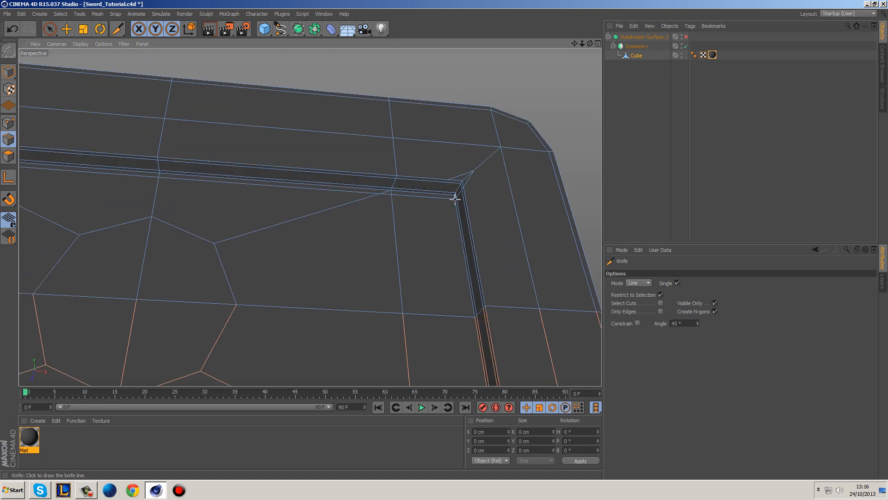
alt+middle_drag(450, 186, 398, 134)
click(396, 112)
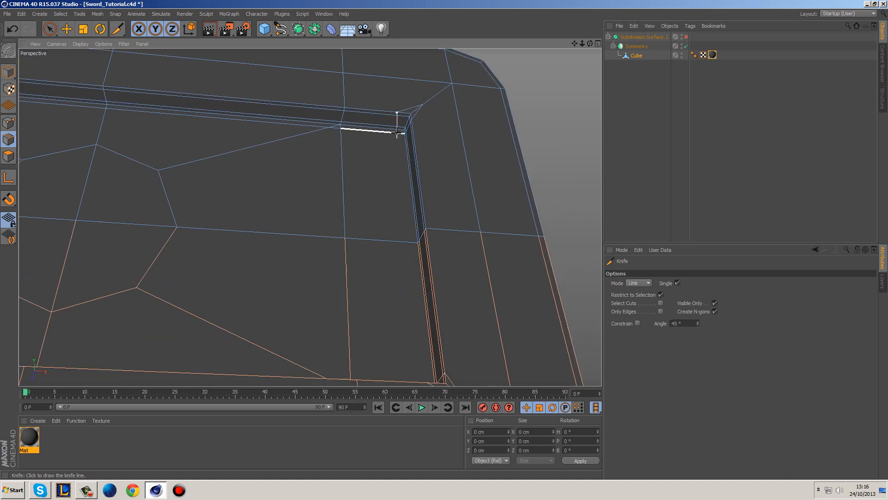
click(396, 133)
Cut a vertical line down the inner panel close beside the right side groove, ending at the horizontal middle edge.
alt+middle_drag(412, 154, 396, 118)
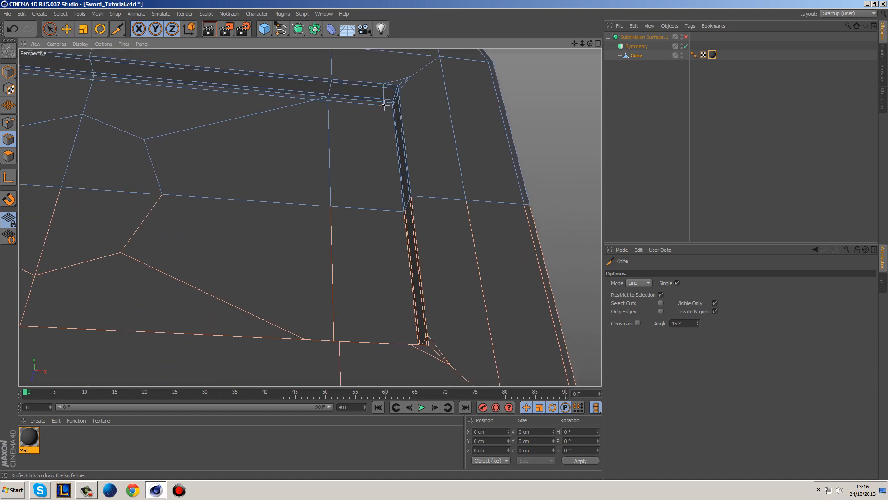
click(384, 106)
click(393, 212)
alt+middle_drag(446, 234, 465, 286)
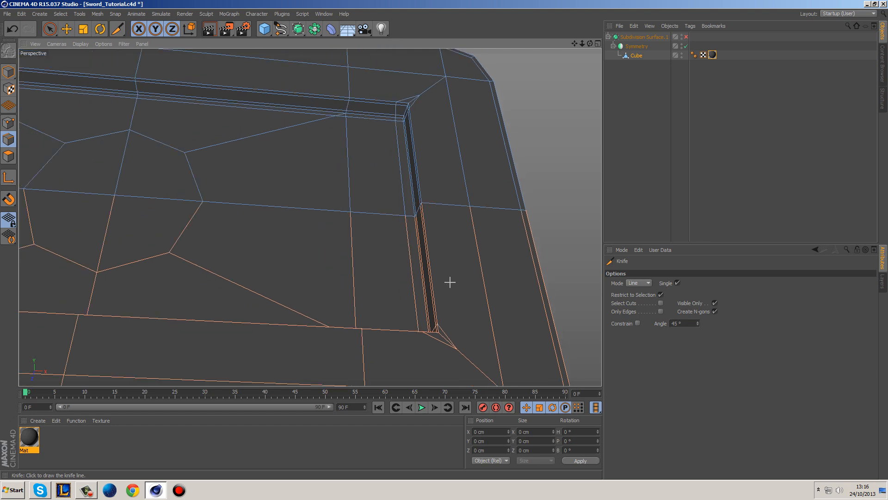
alt+drag(412, 155, 321, 230)
alt+middle_drag(221, 287, 344, 280)
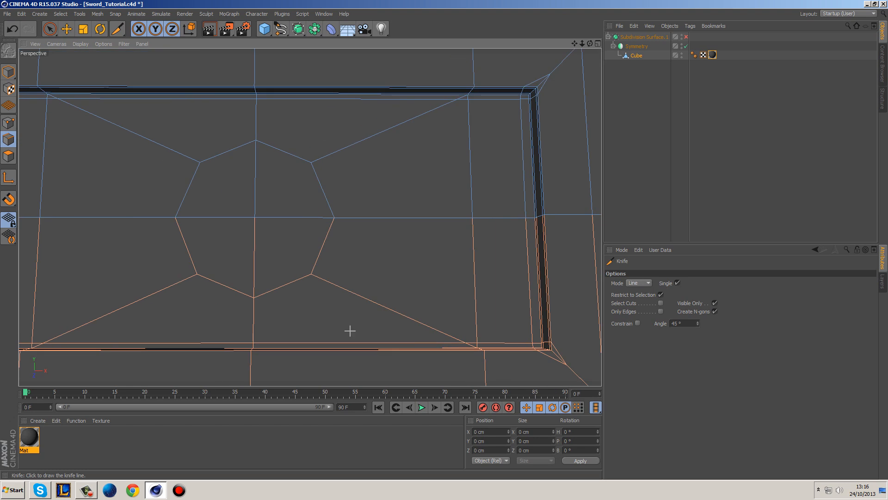
alt+middle_drag(285, 234, 516, 298)
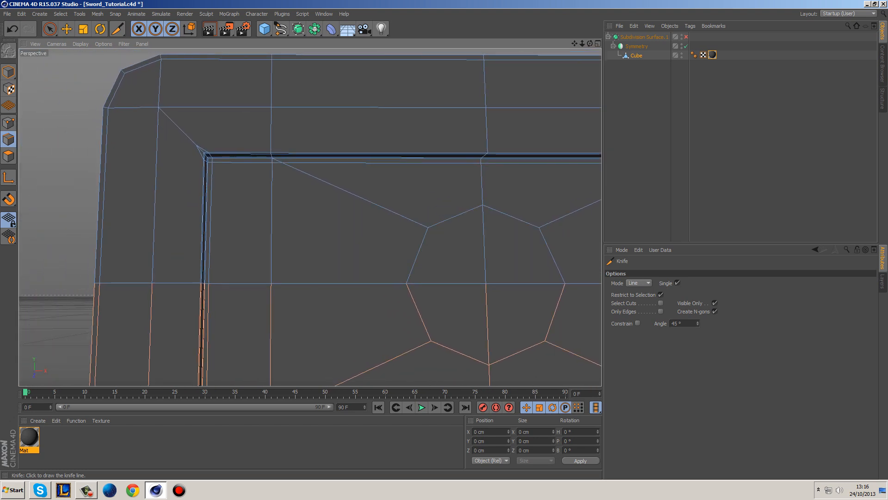
Preview the subdivision smoothing in Gouraud Shading without lines and examine the groove's corners.
click(645, 65)
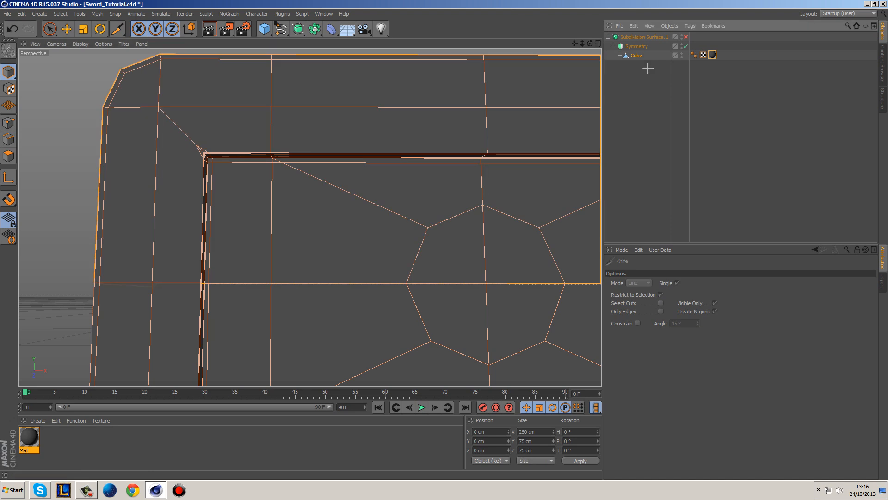
click(686, 37)
click(80, 44)
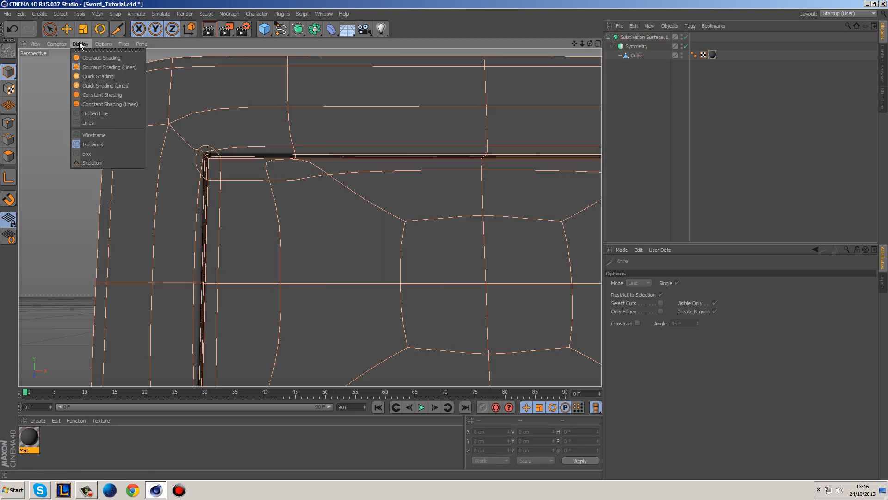
click(107, 56)
mouse_move(135, 113)
alt+mouse_down()
mouse_move(178, 106)
mouse_move(186, 83)
mouse_move(112, 66)
mouse_move(100, 89)
mouse_move(162, 159)
mouse_move(218, 173)
alt+mouse_up()
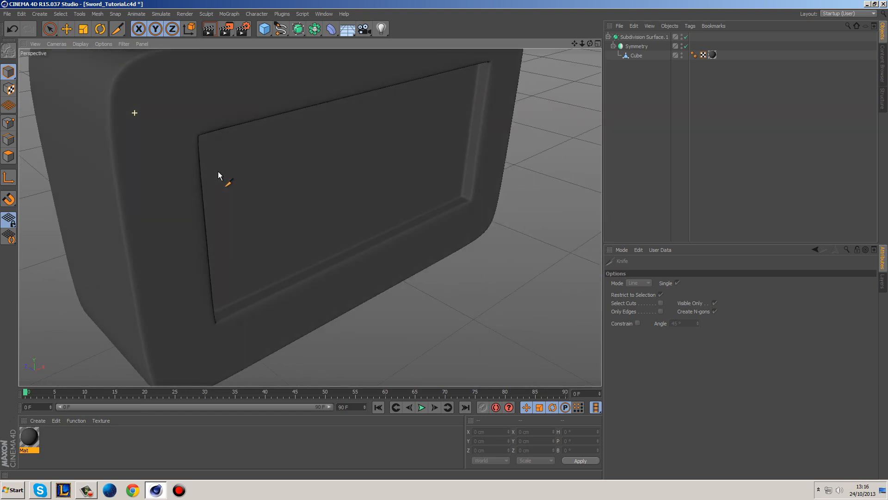
alt+drag(218, 175, 205, 143)
scroll(204, 144, up, 3)
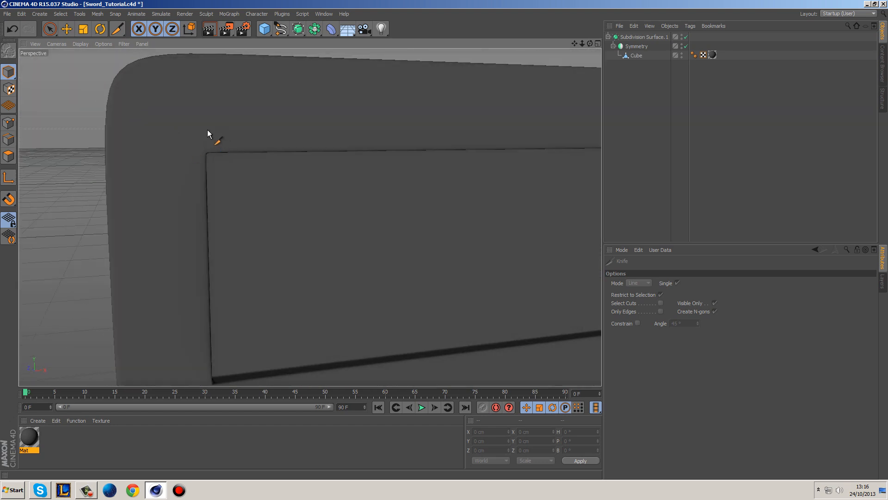
Turn the subdivision smoothing off for the cube and set the viewport to Gouraud Shading (Lines).
click(636, 56)
key(q)
click(80, 43)
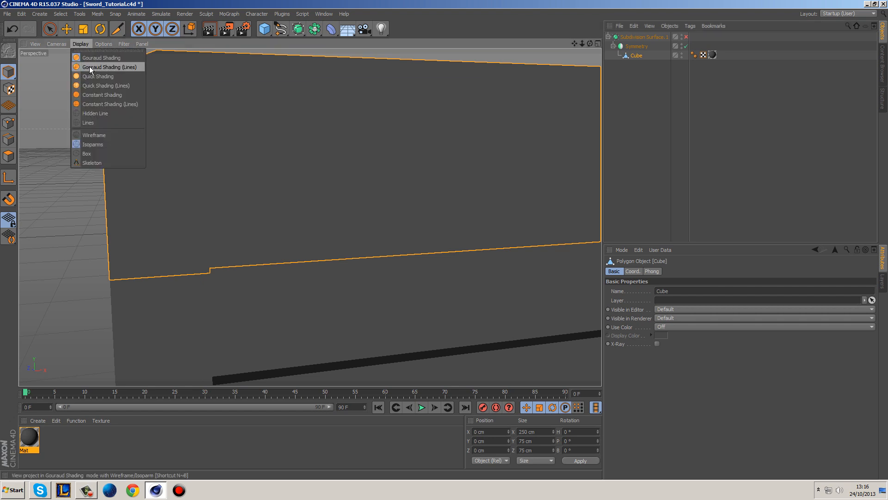
click(91, 65)
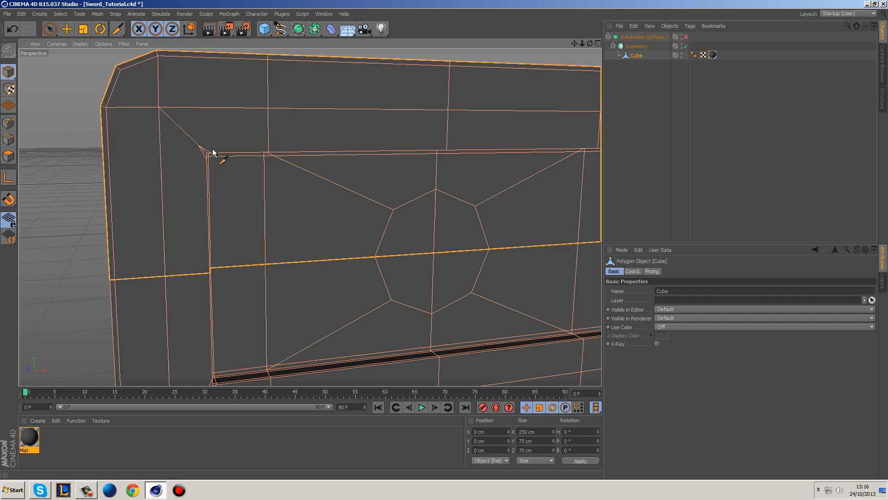
In Edge mode, use the Knife to cut from the groove's upper-left corner up to the horizontal edge above it.
right_click(49, 116)
click(10, 138)
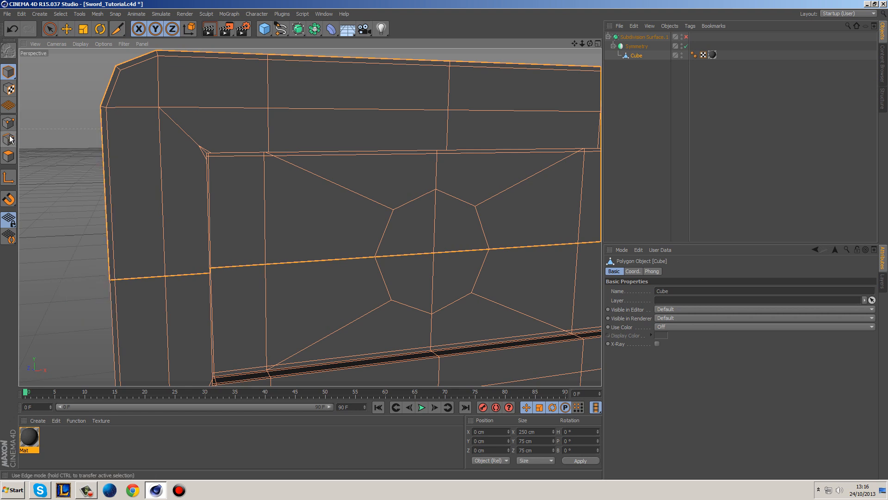
click(641, 57)
right_click(79, 129)
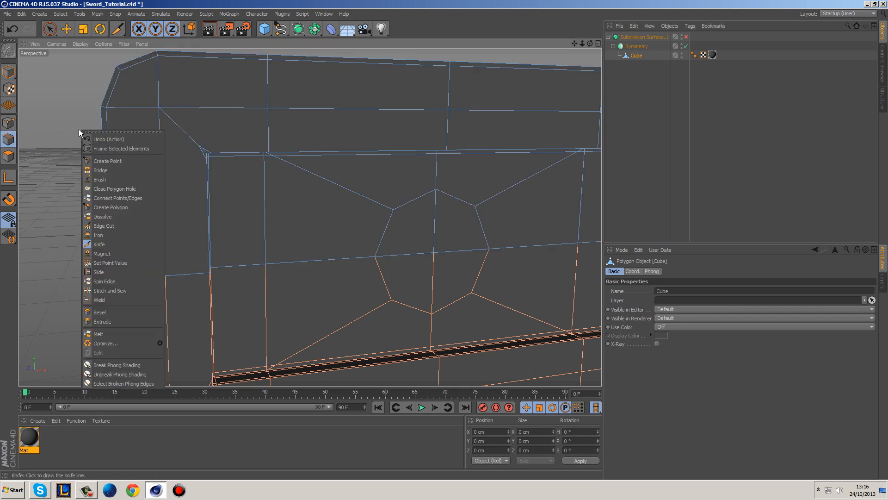
click(112, 241)
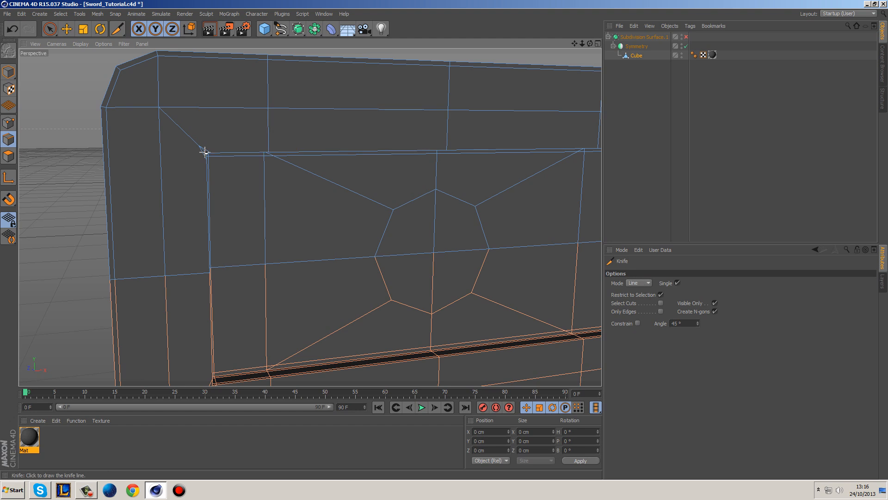
scroll(208, 139, up, 3)
scroll(241, 195, up, 2)
click(233, 198)
click(243, 125)
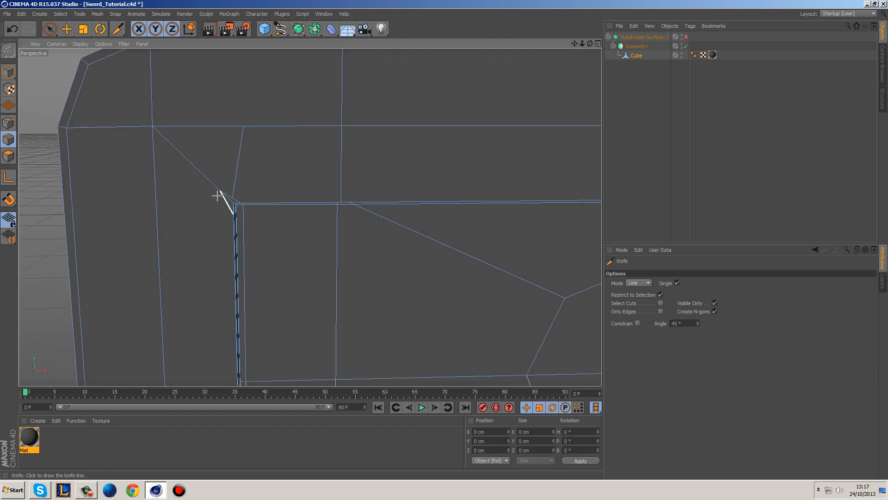
Cut a horizontal line from the groove's upper-left corner outward across the front margin and around onto the block's end face.
click(226, 204)
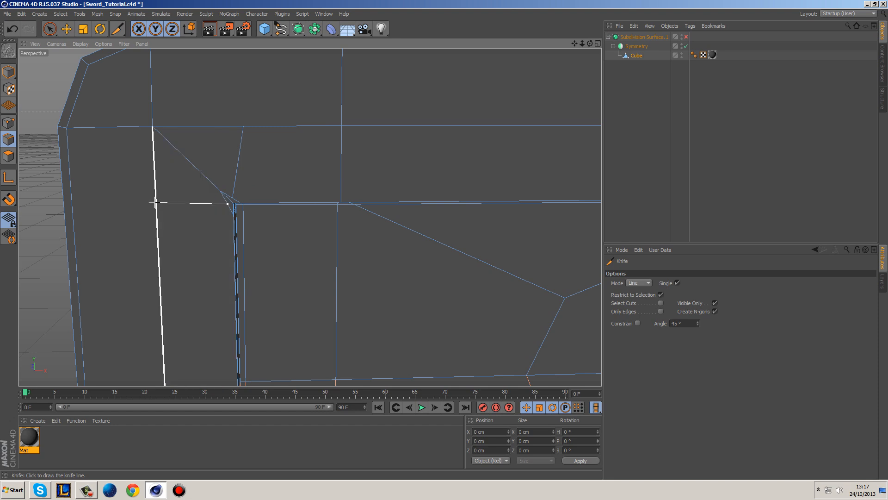
click(156, 203)
alt+drag(167, 227, 263, 224)
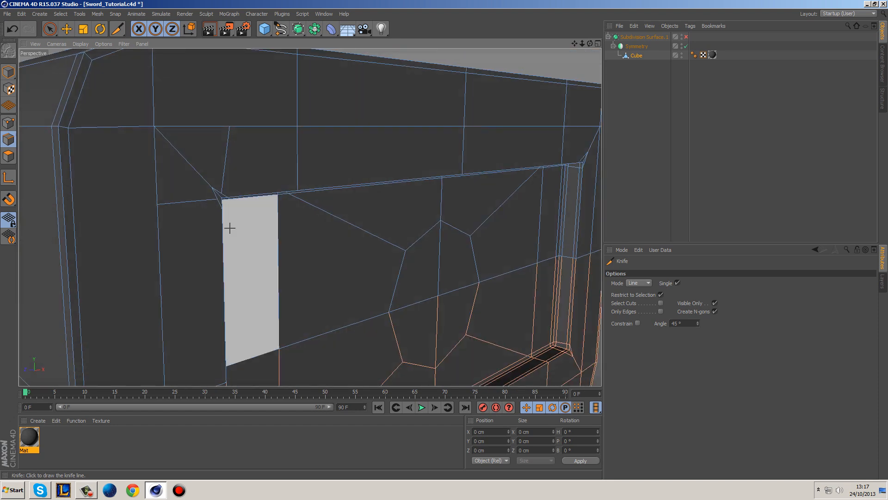
alt+middle_drag(176, 228, 313, 210)
alt+right_drag(304, 201, 299, 201)
click(295, 195)
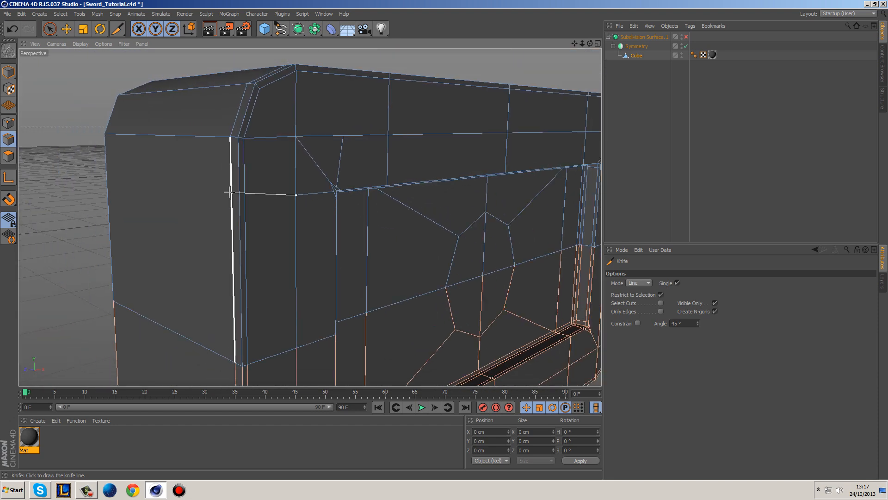
click(232, 196)
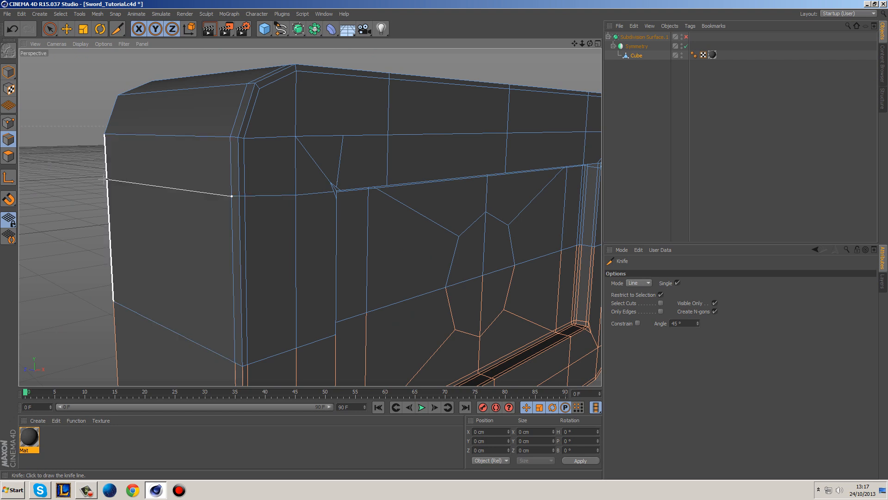
Extend the vertical cut above the groove's upper-left corner over the block's top face.
alt+middle_drag(366, 145, 309, 216)
alt+drag(317, 202, 236, 255)
click(269, 138)
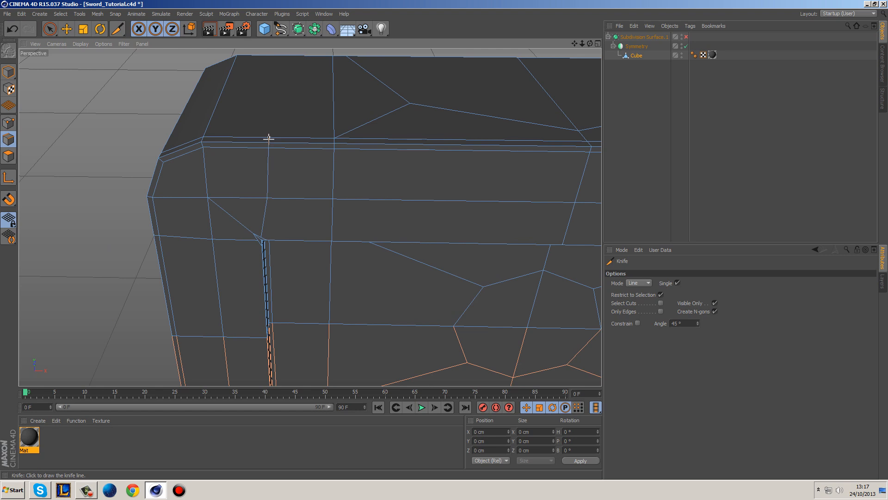
click(280, 56)
In Point mode, move the new cut points outside the groove's upper-left corner farther from the groove edges with Live Selection.
alt+drag(462, 266, 314, 99)
scroll(314, 99, up, 3)
alt+drag(295, 139, 312, 105)
alt+middle_drag(257, 125, 320, 162)
scroll(331, 175, up, 4)
scroll(345, 194, up, 1)
alt+middle_drag(367, 204, 324, 154)
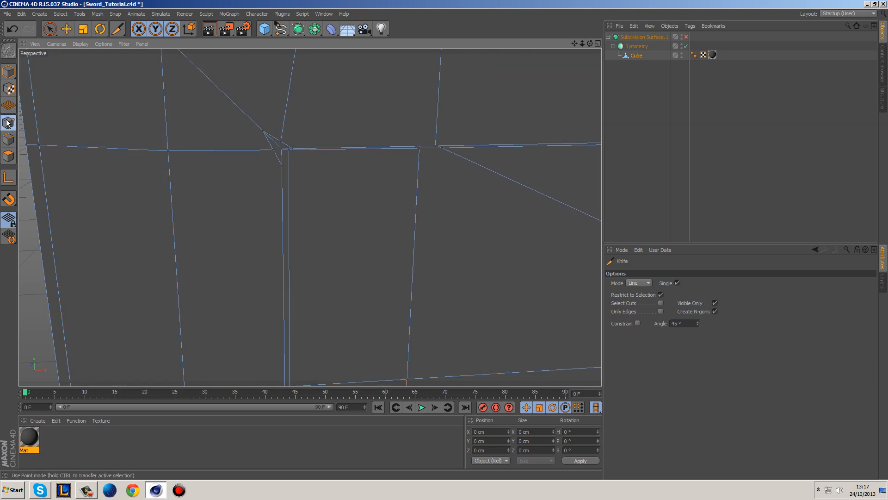
right_click(312, 119)
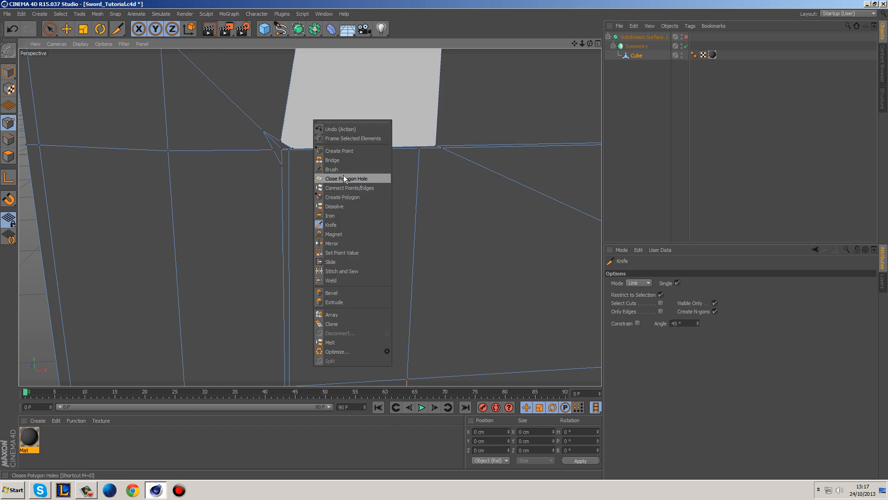
click(52, 28)
click(280, 139)
mouse_move(323, 101)
mouse_down()
mouse_move(338, 83)
mouse_move(307, 110)
mouse_up()
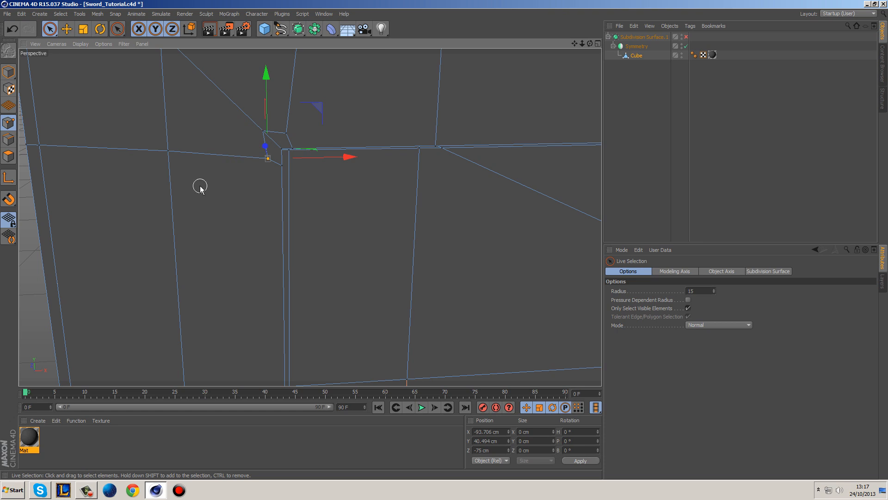
Adjust the points just outside the groove's upper-left corner so the supporting edges frame the corner evenly.
alt+middle_drag(240, 224, 263, 117)
scroll(263, 117, down, 2)
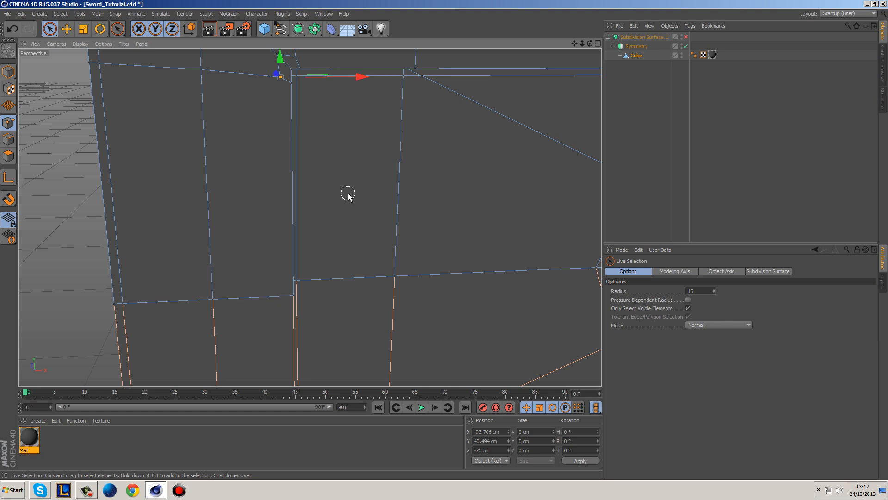
alt+drag(353, 172, 254, 176)
click(374, 132)
scroll(328, 108, up, 3)
click(255, 177)
drag(311, 139, 337, 141)
click(290, 177)
click(258, 216)
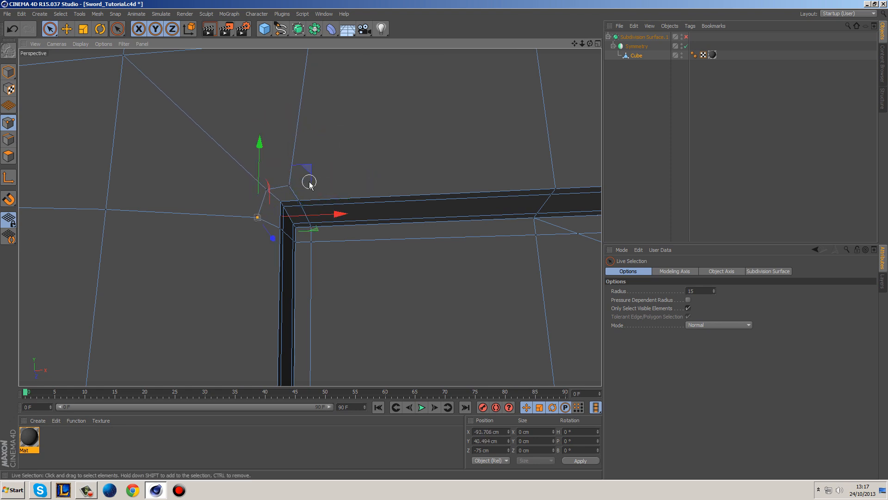
drag(310, 172, 316, 165)
Reposition the outer and inner supporting points around the groove's upper-left corner so its edges run parallel to the groove.
alt+drag(362, 267, 252, 244)
mouse_move(257, 195)
mouse_down()
mouse_move(262, 187)
mouse_move(260, 254)
mouse_move(269, 193)
mouse_up()
click(297, 272)
click(303, 250)
drag(307, 214, 357, 180)
click(314, 253)
click(326, 250)
Shift the inner-wall points at the groove's upper-left corner in depth to even out the supporting edges.
click(301, 178)
click(306, 193)
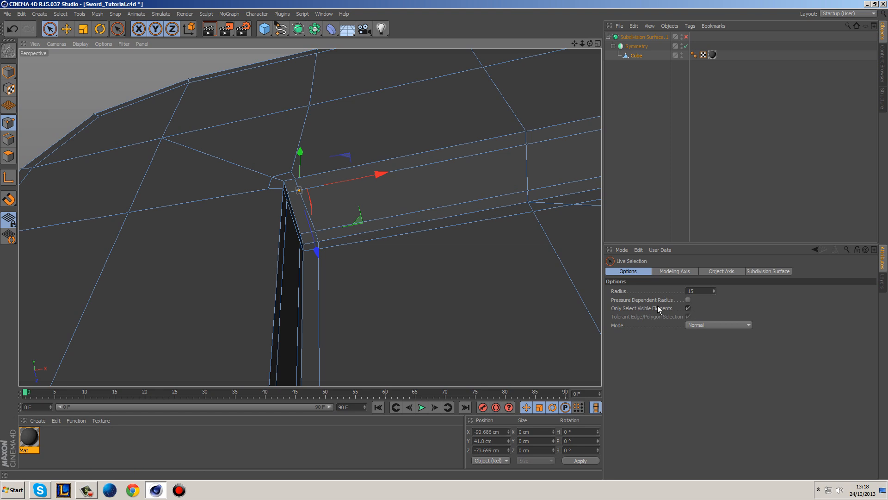
shift+click(321, 241)
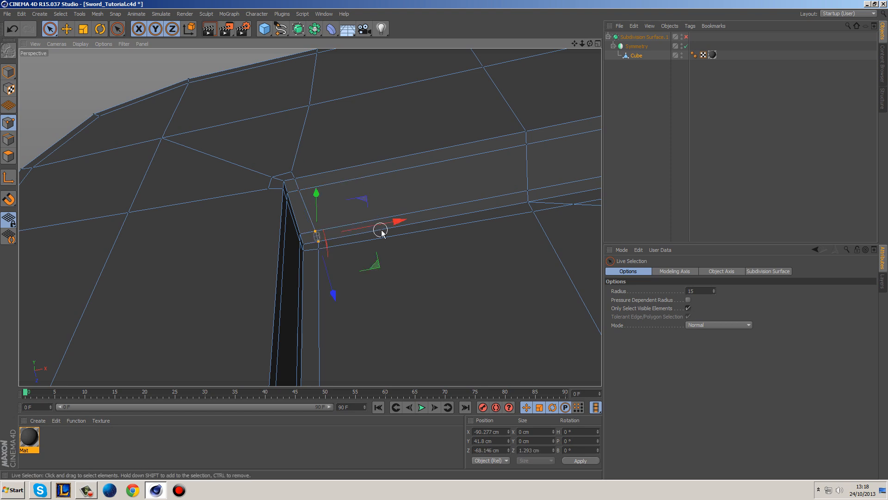
click(338, 255)
click(320, 250)
drag(365, 244, 392, 263)
click(353, 248)
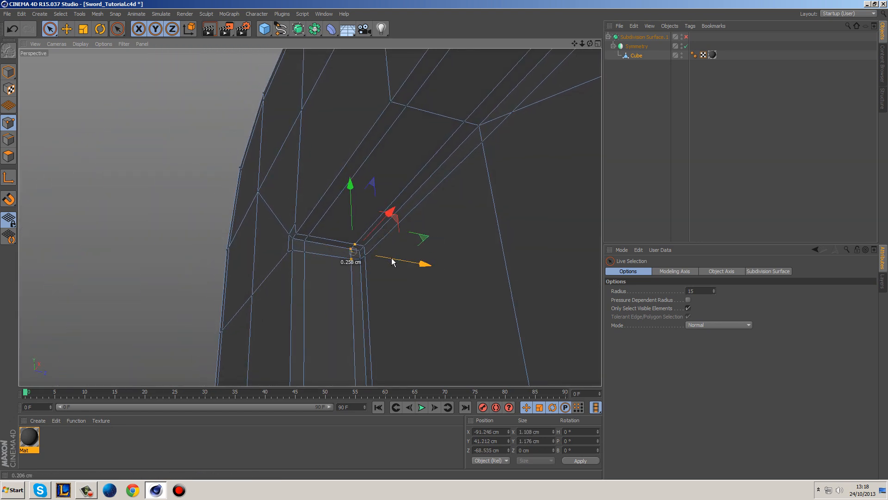
Stitch the stray point below the groove's upper edge onto the neighbouring vertical edge's point with Stitch and Sew.
alt+drag(488, 234, 564, 242)
alt+middle_drag(557, 216, 479, 227)
click(475, 221)
right_click(473, 204)
click(512, 342)
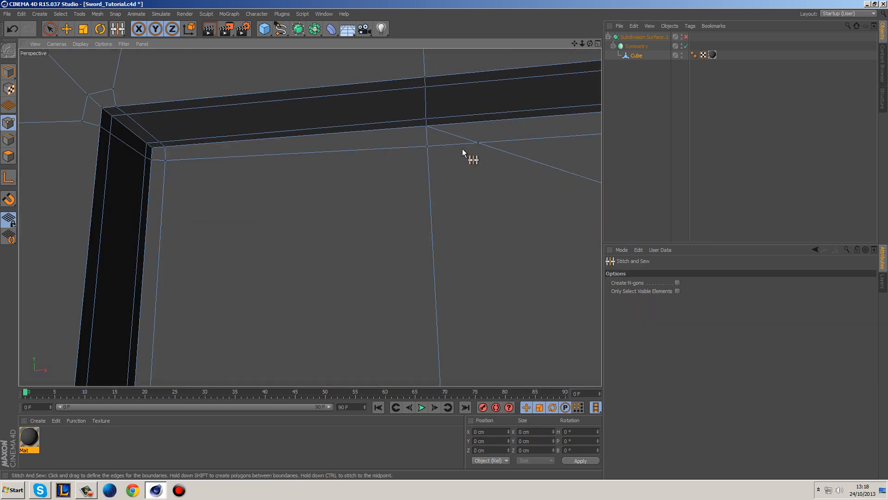
drag(478, 144, 428, 145)
Stitch the matching stray point near the groove's upper-right end onto its vertical edge.
alt+middle_drag(522, 167, 409, 160)
scroll(407, 155, down, 5)
alt+middle_drag(466, 173, 123, 171)
alt+middle_drag(373, 152, 160, 219)
drag(465, 181, 466, 181)
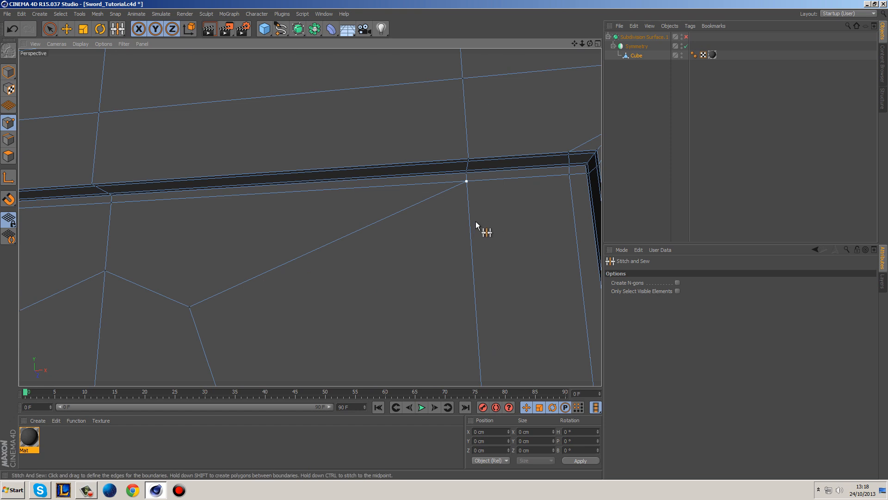
With Live Selection, shift the upper-wall points beside the groove's upper-right corner sideways to line up the supporting edge.
alt+middle_drag(525, 230, 406, 236)
alt+drag(407, 236, 478, 253)
alt+middle_drag(462, 233, 375, 196)
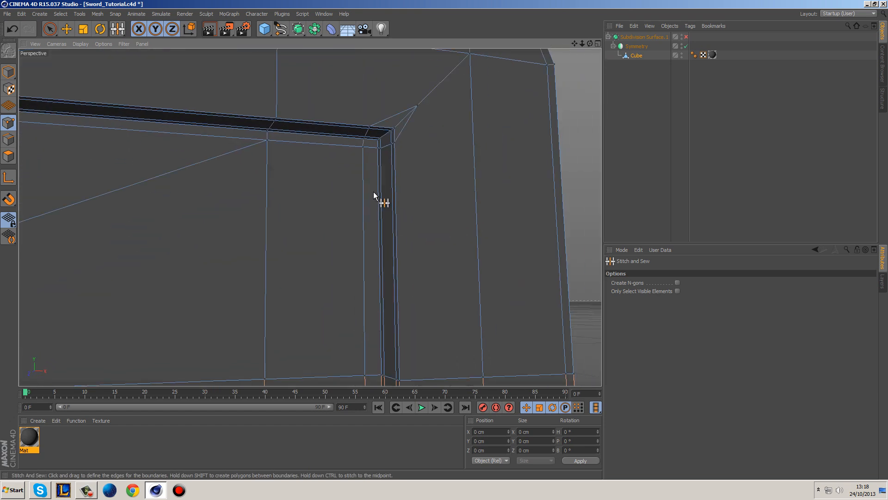
click(50, 29)
scroll(375, 176, up, 3)
click(358, 133)
drag(399, 135, 427, 119)
click(368, 115)
alt+drag(389, 152, 383, 86)
drag(418, 121, 420, 121)
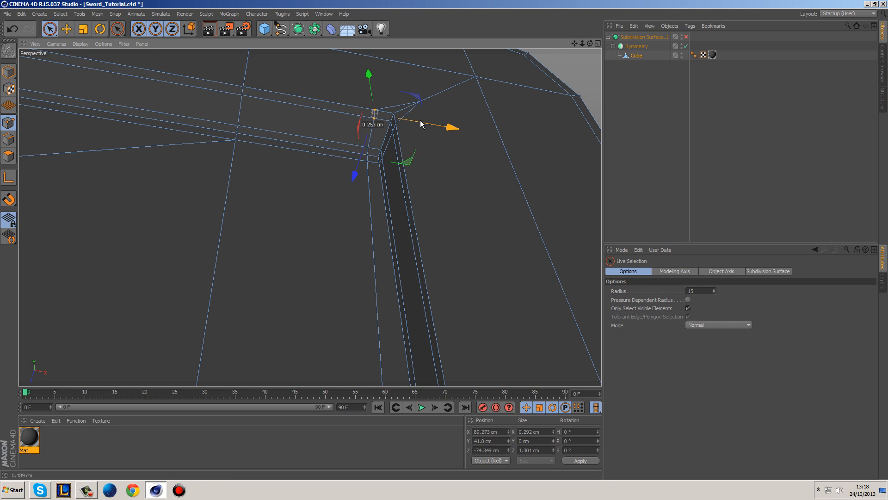
Nudge the side-wall point at the groove's upper-right corner vertically to align it with the supporting edges.
click(462, 166)
mouse_move(462, 166)
alt+mouse_down()
mouse_move(371, 182)
mouse_move(451, 230)
mouse_move(388, 167)
alt+mouse_up()
click(385, 139)
drag(385, 93, 385, 91)
alt+drag(454, 228, 380, 245)
scroll(379, 245, down, 3)
alt+drag(353, 329, 373, 348)
click(322, 350)
click(437, 219)
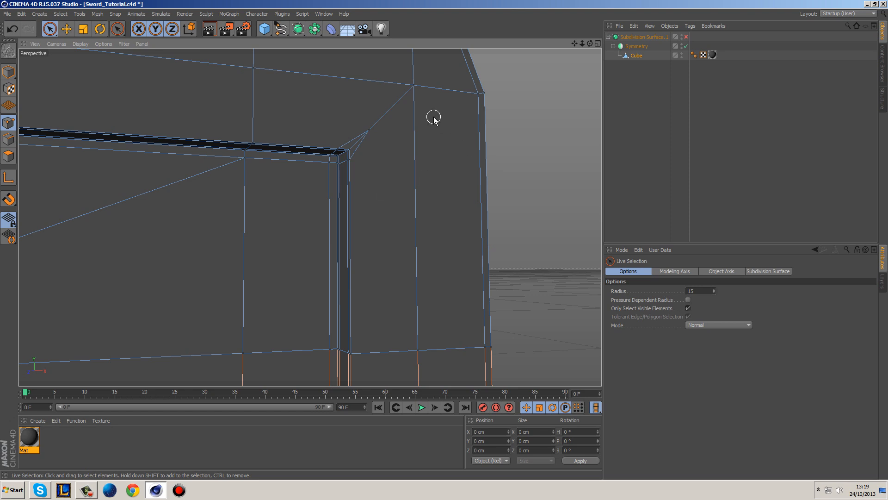
Cut a horizontal line with the Knife from the groove's upper-right corner across the front margin to the block's outer edge.
alt+drag(436, 118, 441, 228)
right_click(266, 54)
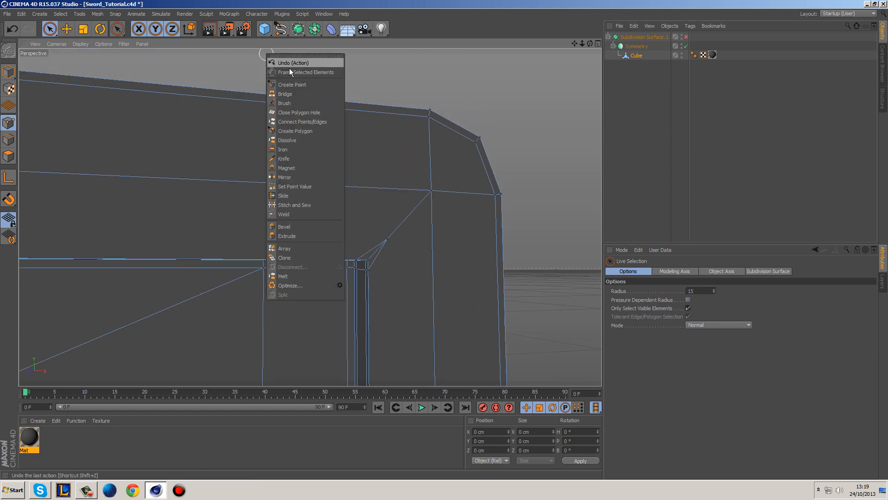
click(296, 157)
drag(368, 258, 514, 258)
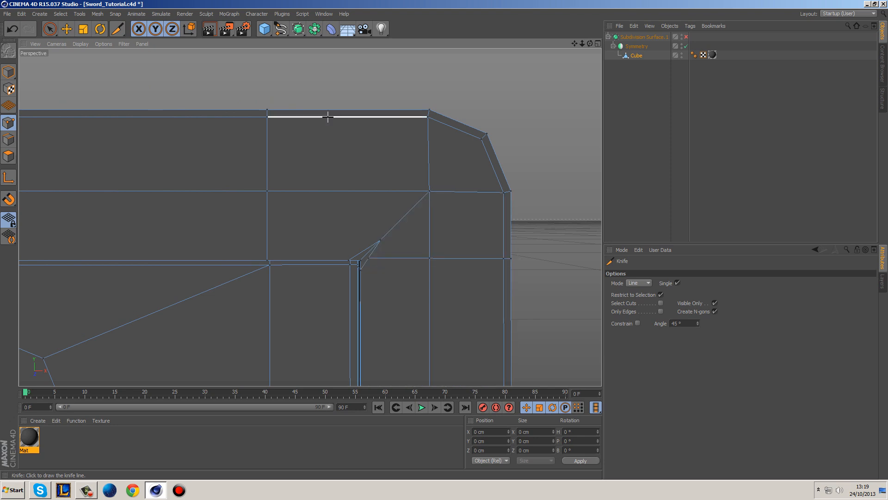
Cut a vertical line from the groove's upper-right corner up across the front margin and the block's top.
mouse_move(363, 252)
mouse_down()
mouse_move(355, 105)
mouse_move(410, 141)
mouse_up()
alt+right_drag(410, 140, 355, 142)
mouse_move(321, 174)
mouse_down()
mouse_move(339, 76)
mouse_move(331, 51)
mouse_up()
Extend the horizontal cut from the groove's upper-right corner around onto the block's end face.
alt+drag(464, 181, 443, 190)
alt+middle_drag(443, 190, 394, 160)
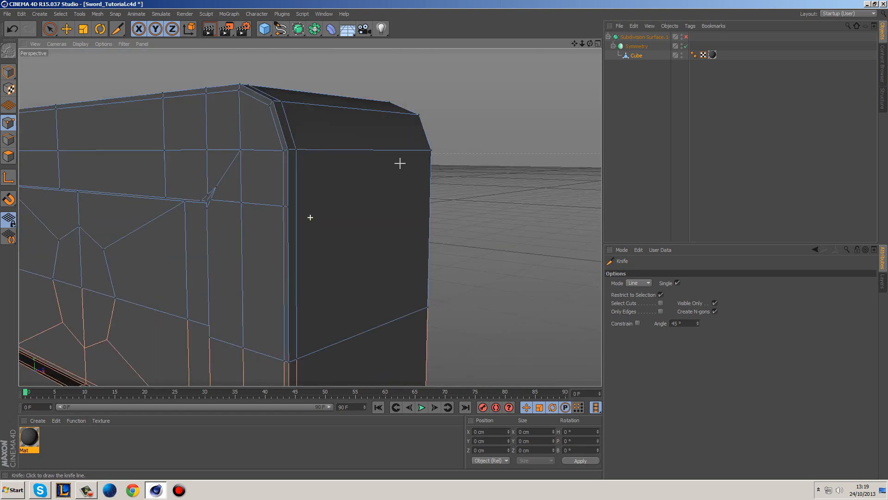
drag(285, 207, 494, 211)
Move the two new cut points beside the groove's upper-right corner to an even distance outside it.
click(51, 28)
scroll(309, 169, up, 2)
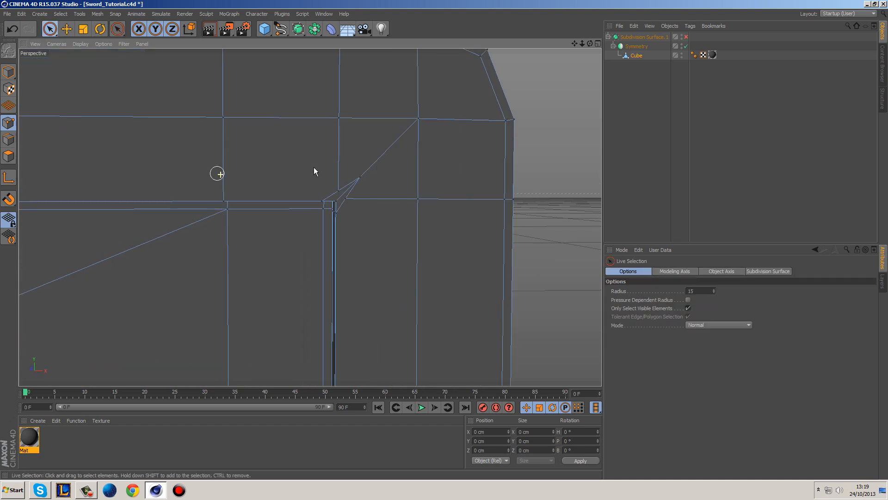
click(335, 188)
drag(385, 139, 387, 140)
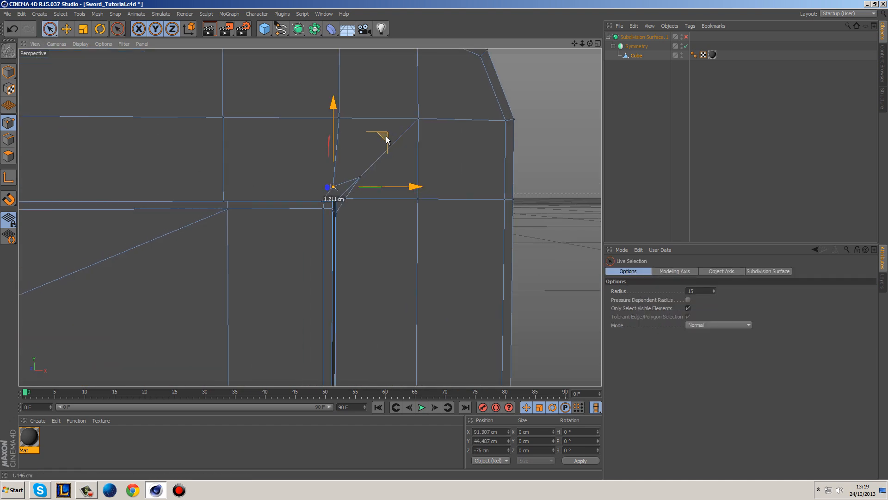
click(347, 198)
drag(397, 148, 404, 163)
Pull the diagonal point in toward the groove's upper-right corner and even out its neighbouring points to frame the corner.
click(366, 174)
drag(407, 131, 398, 141)
click(352, 208)
drag(405, 172, 402, 160)
click(333, 189)
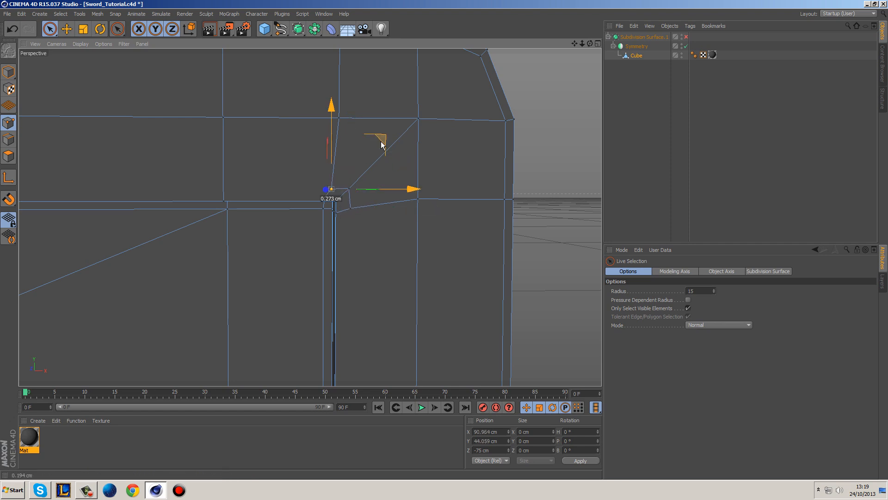
click(269, 229)
scroll(310, 233, down, 4)
alt+drag(402, 265, 419, 231)
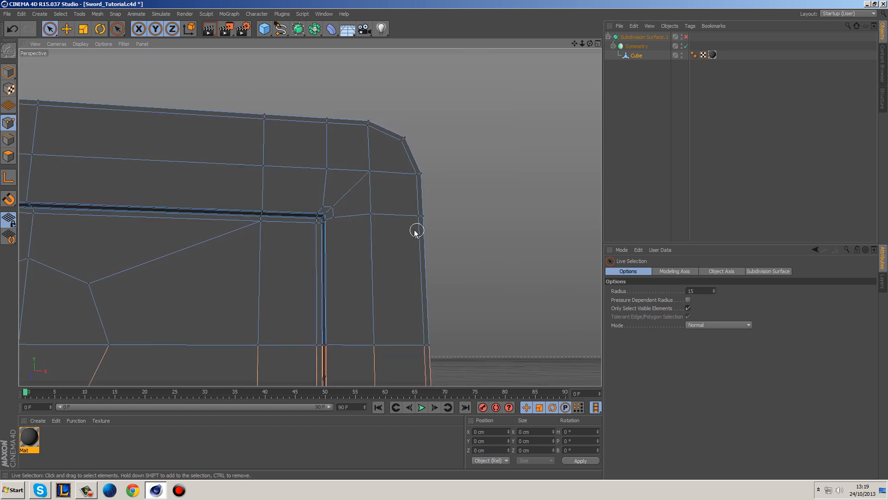
alt+middle_drag(352, 289, 396, 154)
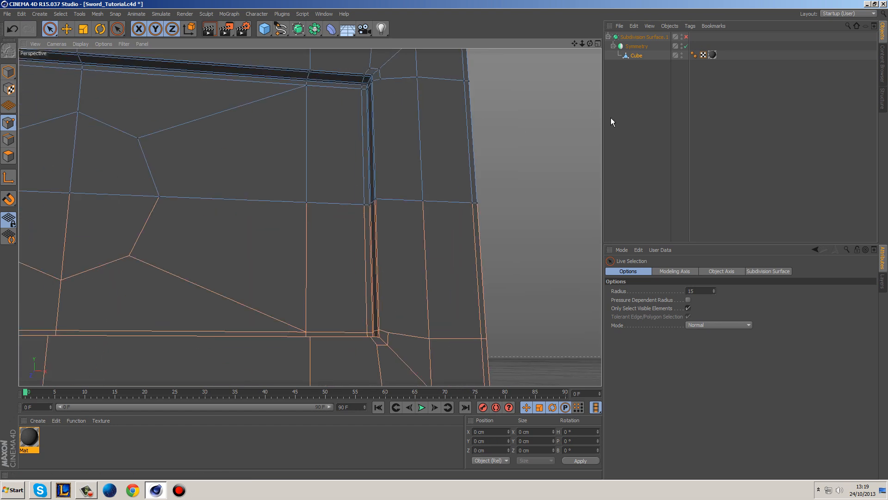
Turn on the subdivision smoothing and switch the viewport to shading without wireframe lines to check the groove's right corners.
click(634, 55)
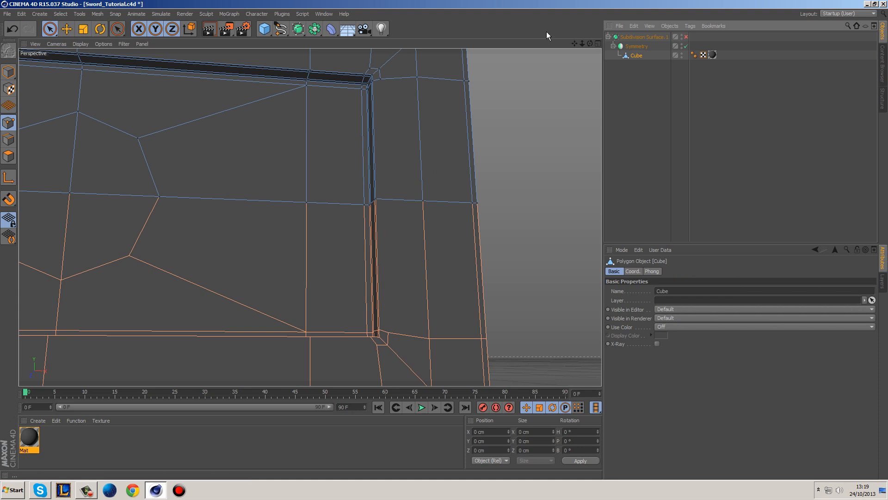
key(q)
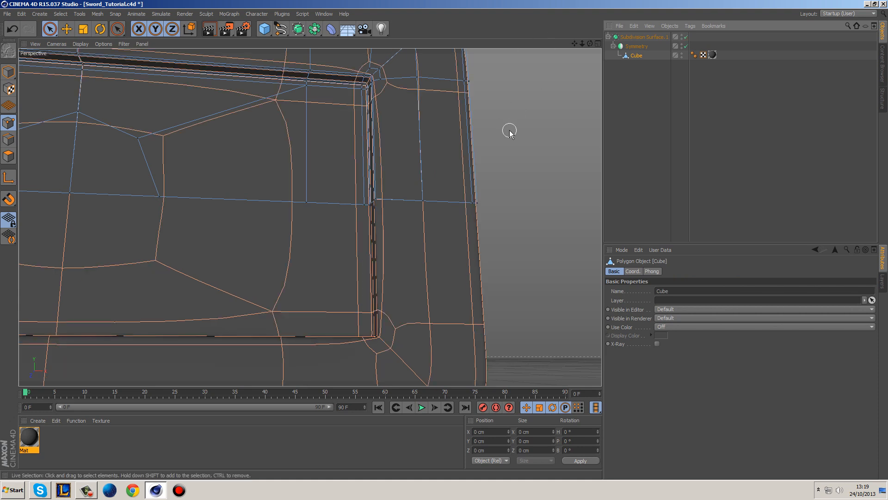
click(635, 131)
click(80, 43)
click(96, 61)
mouse_move(423, 110)
alt+mouse_down()
mouse_move(448, 111)
mouse_move(482, 137)
mouse_move(433, 119)
alt+mouse_up()
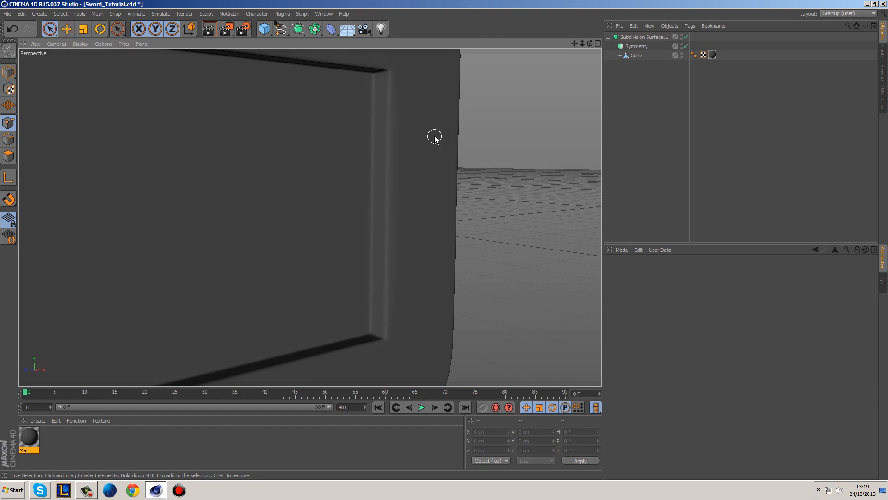
Cut a vertical supporting edge on the cube just outside the groove's right side, from the upper-right corner to the symmetry line.
click(638, 56)
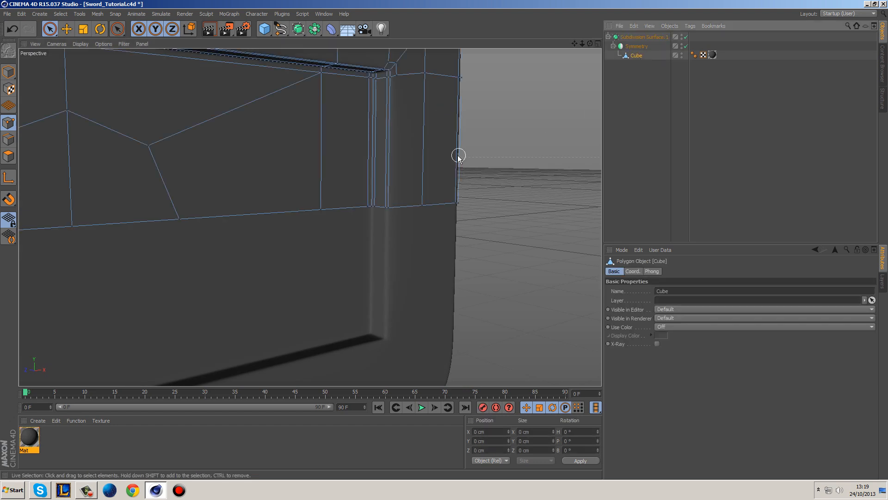
right_click(501, 108)
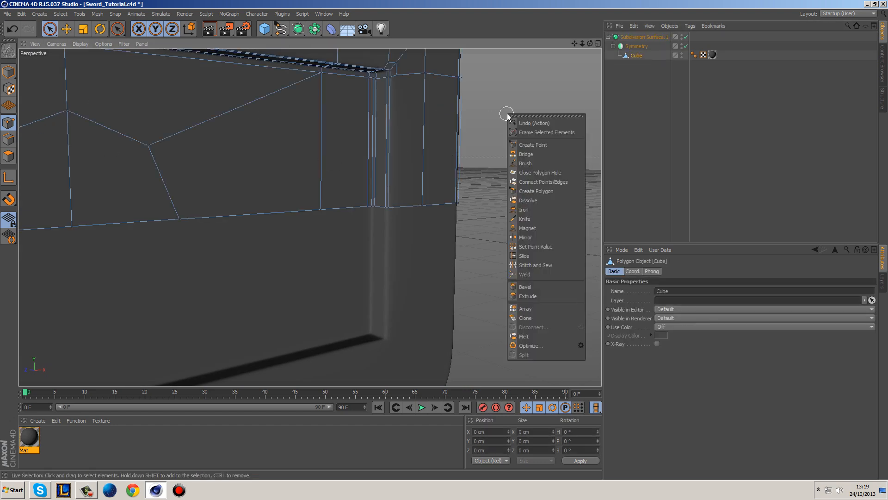
click(553, 222)
alt+drag(502, 174, 454, 139)
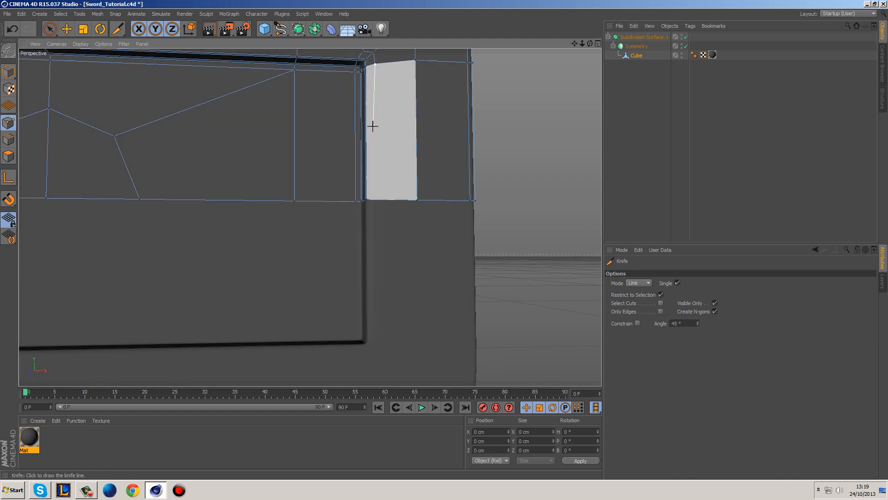
drag(375, 64, 379, 198)
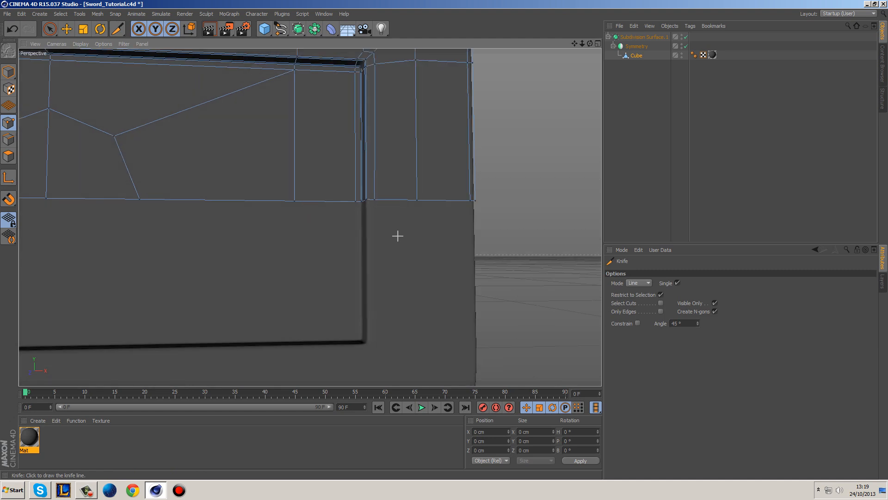
Cut a horizontal supporting edge just above the groove's upper side, from the upper-right corner to the upper-left corner.
alt+middle_drag(285, 123, 407, 199)
alt+middle_drag(274, 167, 418, 198)
scroll(422, 184, down, 1)
alt+middle_drag(567, 171, 554, 174)
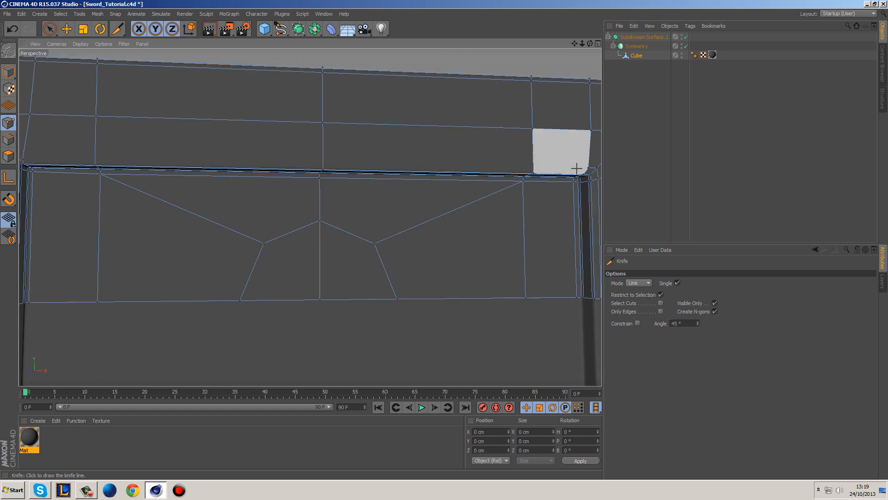
drag(587, 167, 23, 161)
Cut a vertical supporting edge just outside the groove's left side, from the upper-left corner to the symmetry line.
alt+middle_drag(129, 210, 263, 110)
drag(255, 111, 254, 247)
alt+drag(254, 246, 262, 139)
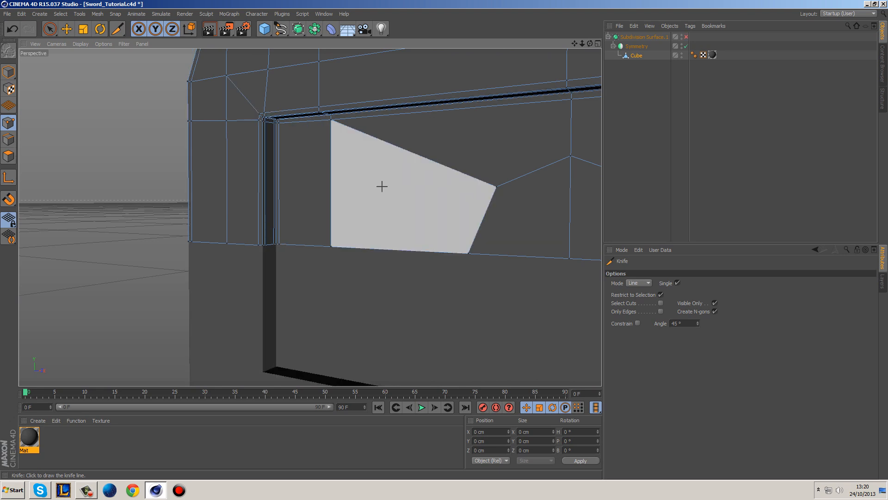
Examine the groove with the cube deselected, checking the shading and sharpness around the upper-left corner.
click(615, 91)
alt+drag(102, 116, 304, 194)
alt+right_drag(332, 174, 362, 185)
alt+drag(362, 185, 243, 152)
alt+middle_drag(253, 166, 379, 230)
alt+right_drag(311, 216, 350, 238)
alt+middle_drag(366, 260, 301, 190)
alt+drag(297, 211, 313, 244)
scroll(214, 147, up, 5)
alt+drag(216, 144, 301, 194)
Adjust the cube's supporting points just outside the groove's upper-left corner so they form a squarer frame.
click(636, 55)
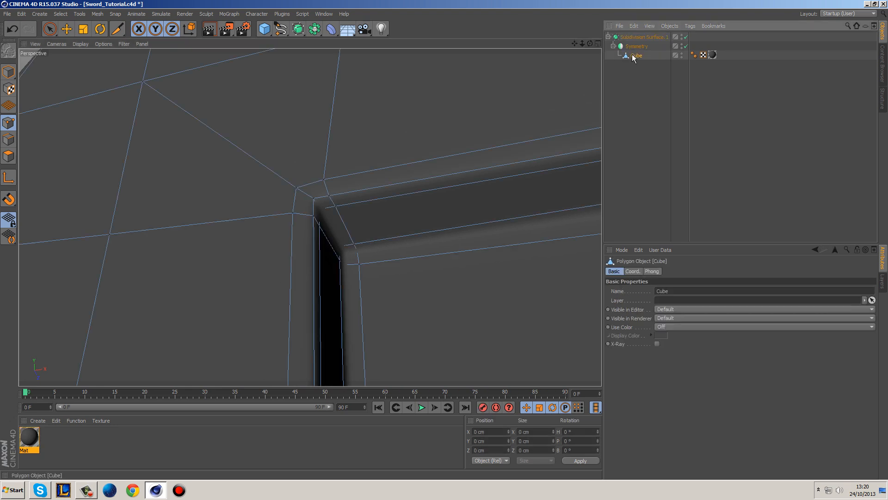
click(50, 29)
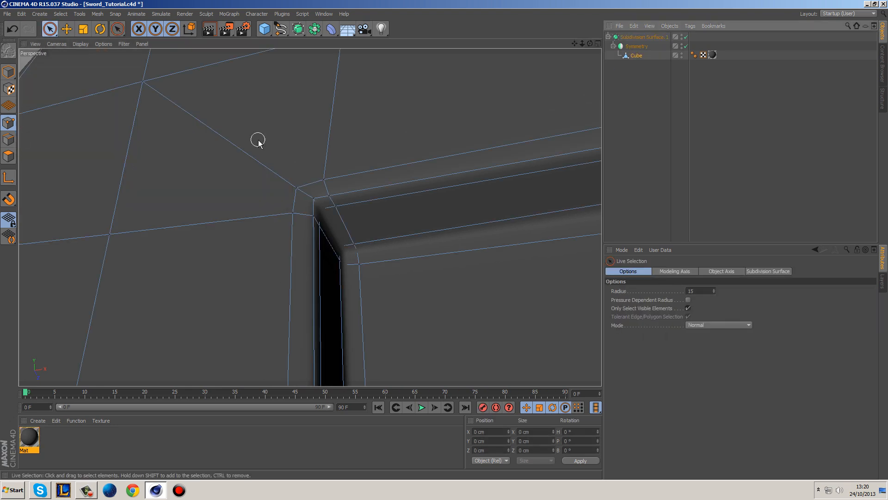
click(296, 188)
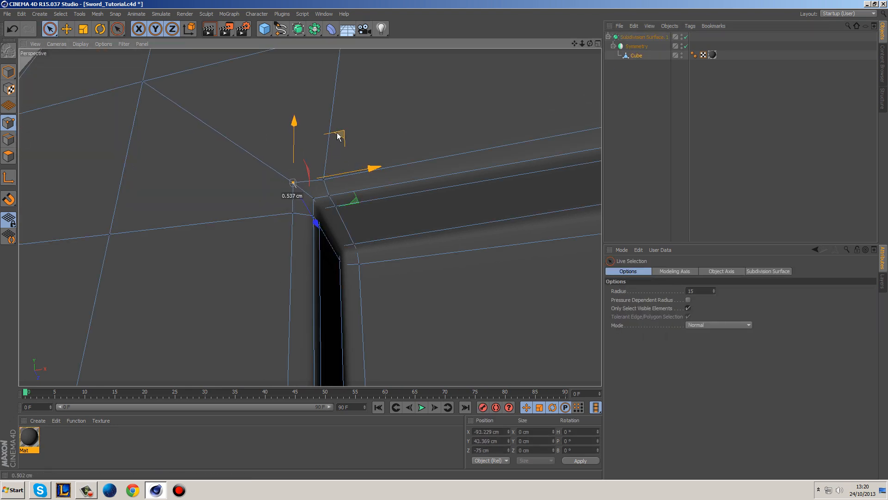
drag(332, 172, 363, 166)
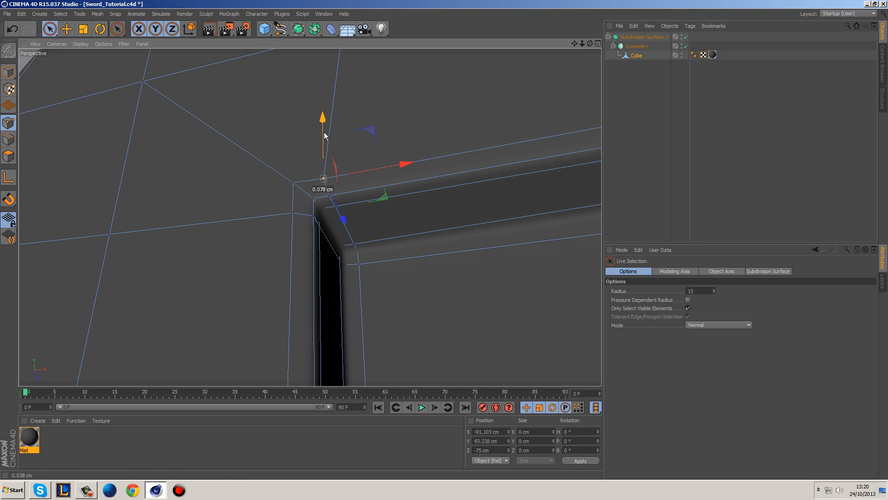
click(293, 213)
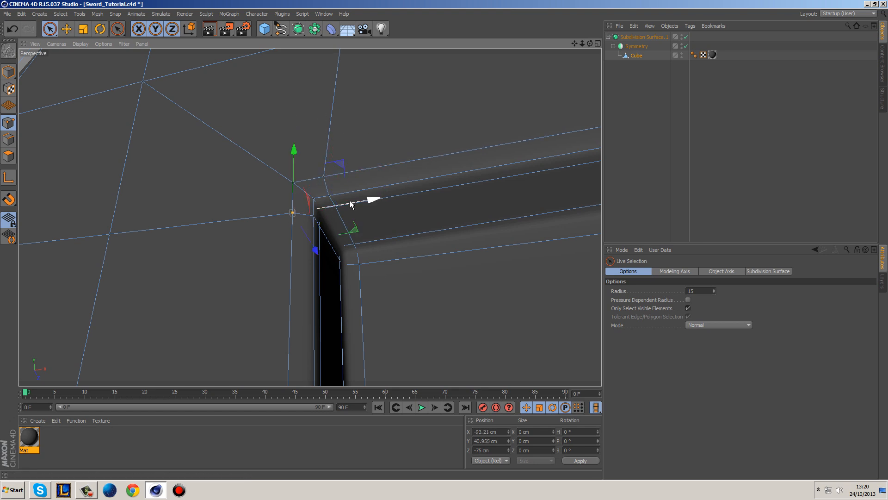
Turn off the subdivision smoothing and adjust the inner panel point on the supporting edge near the groove's upper-left end.
alt+drag(350, 204, 273, 196)
key(q)
alt+drag(338, 194, 407, 242)
click(407, 240)
drag(404, 193, 481, 290)
Try to loop-cut an edge along the middle of the groove's right side wall with the Knife.
alt+drag(486, 322, 461, 207)
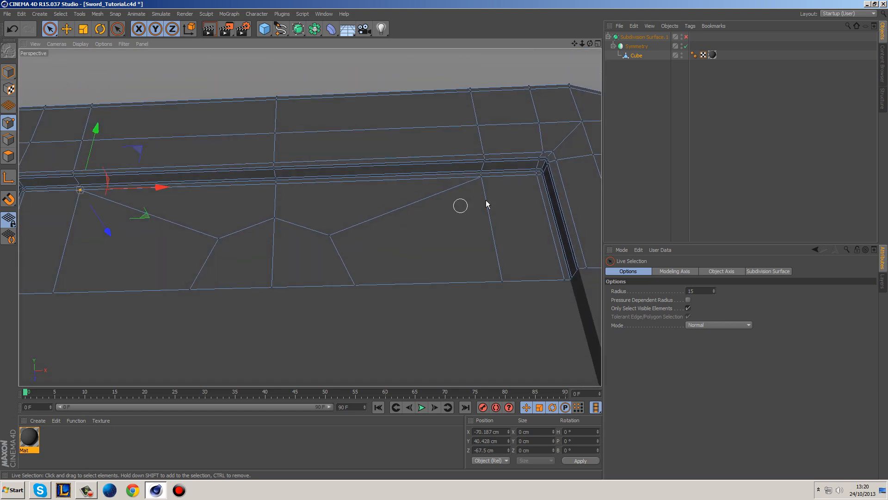
alt+middle_drag(460, 207, 404, 268)
alt+drag(404, 268, 468, 245)
alt+right_drag(419, 270, 396, 280)
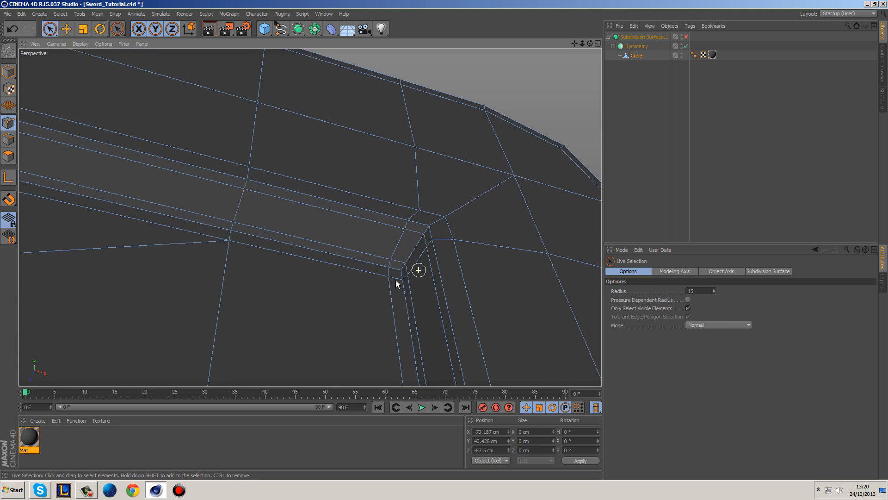
alt+drag(396, 280, 437, 263)
alt+drag(377, 236, 444, 294)
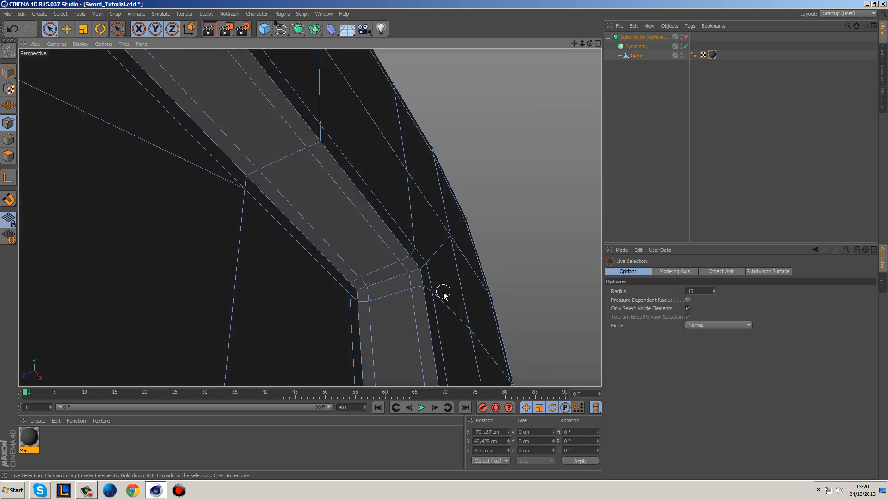
click(631, 54)
right_click(502, 159)
click(526, 261)
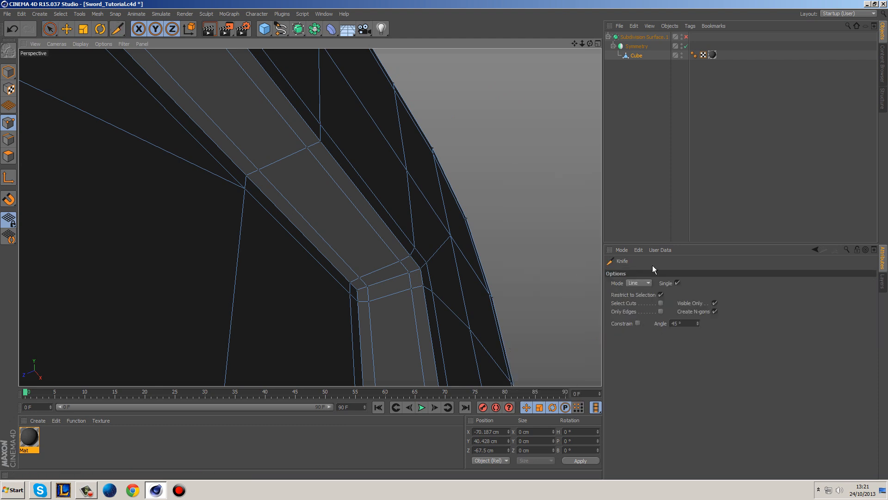
click(648, 283)
click(635, 320)
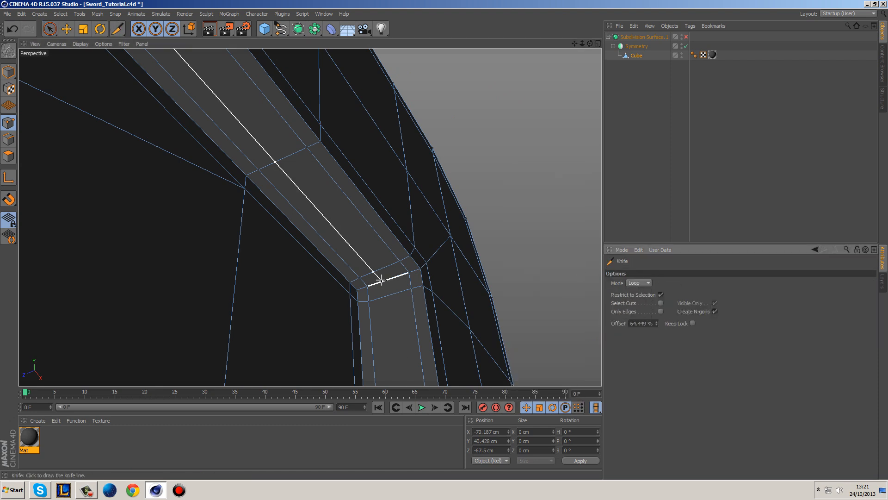
alt+middle_drag(455, 349, 462, 189)
alt+drag(462, 188, 478, 271)
alt+middle_drag(478, 271, 354, 252)
click(637, 323)
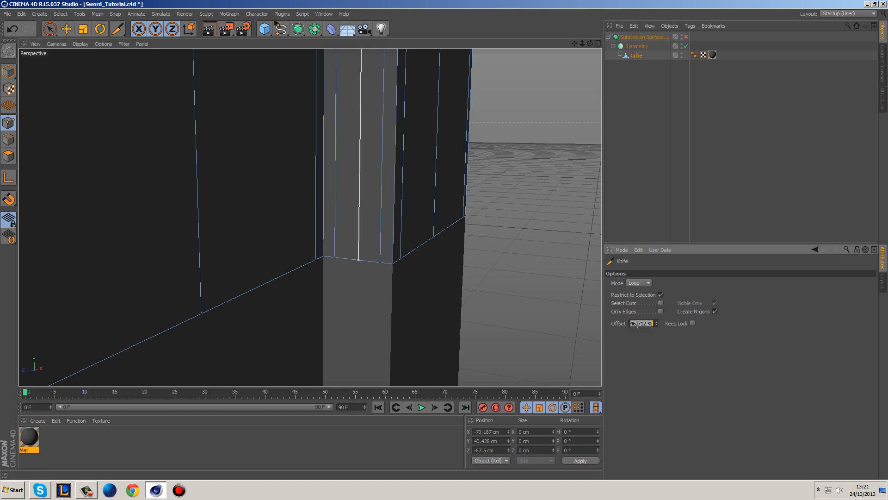
key(Return)
click(51, 29)
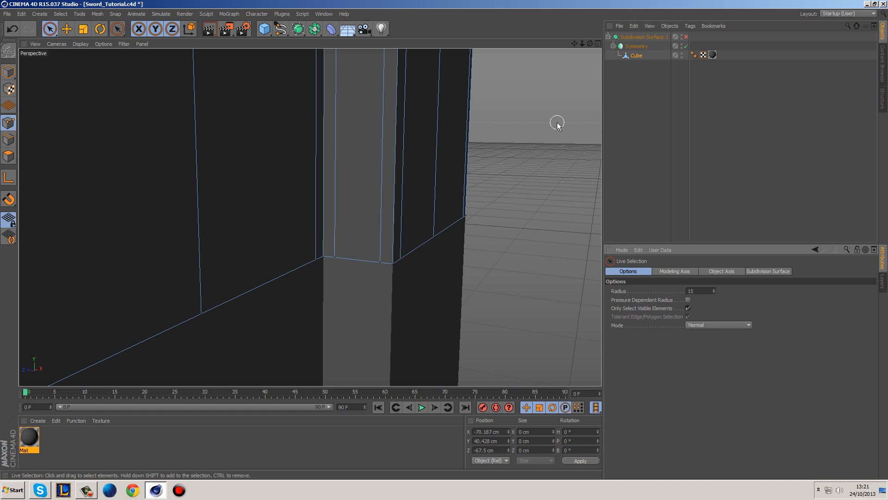
Loop-cut an edge along the middle of the groove's wall with the Knife and check the whole part with the cube deselected.
right_click(530, 136)
click(547, 242)
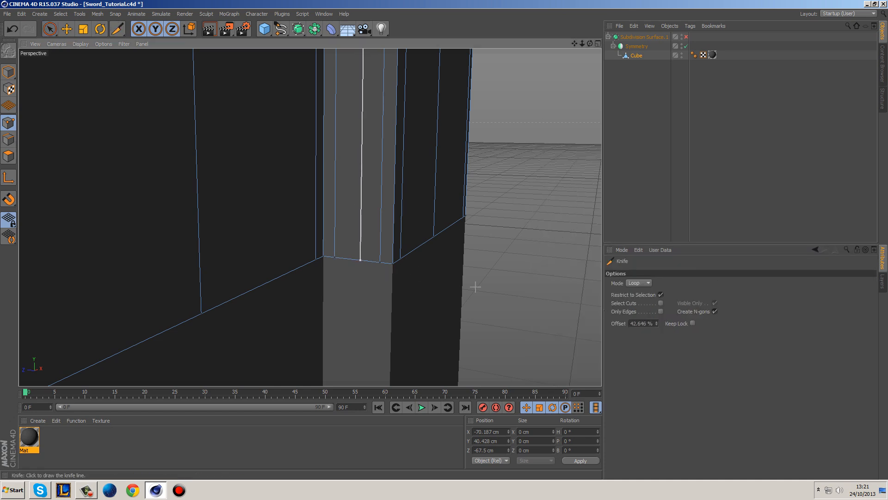
click(639, 324)
key(Return)
alt+middle_drag(467, 161, 420, 174)
alt+right_drag(420, 174, 495, 174)
click(47, 30)
alt+drag(484, 121, 444, 208)
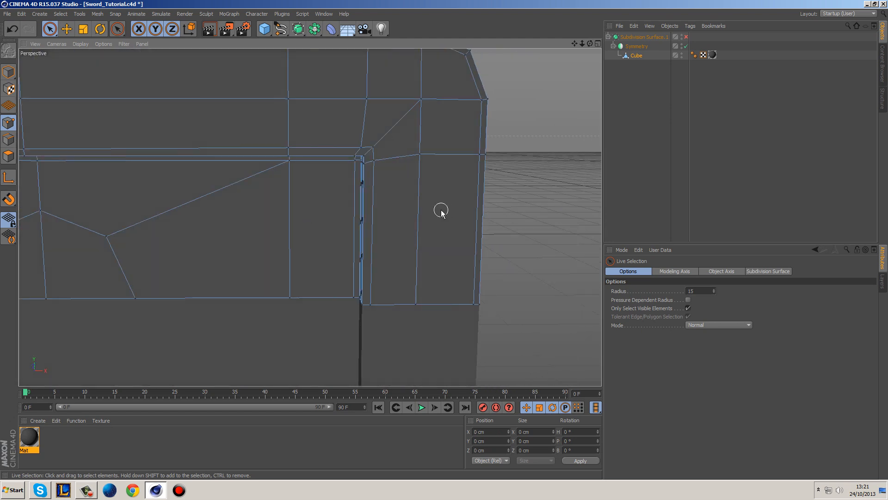
alt+middle_drag(444, 208, 524, 195)
scroll(542, 181, down, 4)
click(634, 110)
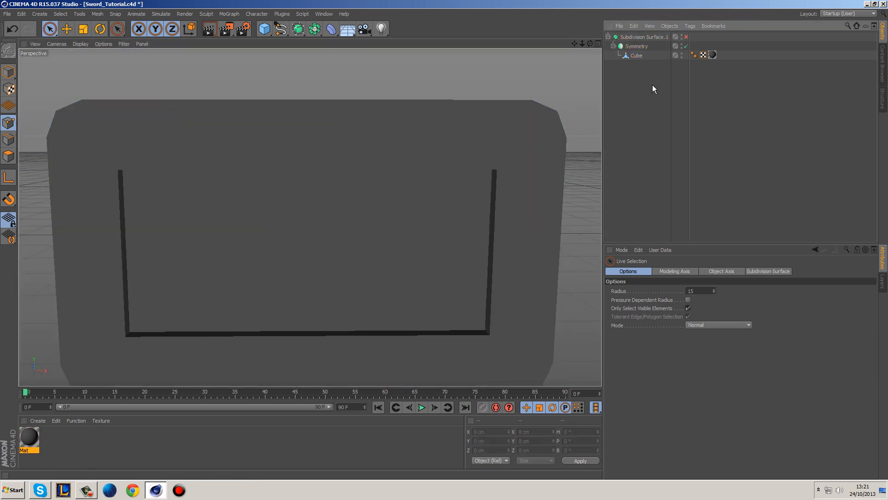
Move the Symmetry object out of the Subdivision Surface and make it editable.
click(633, 55)
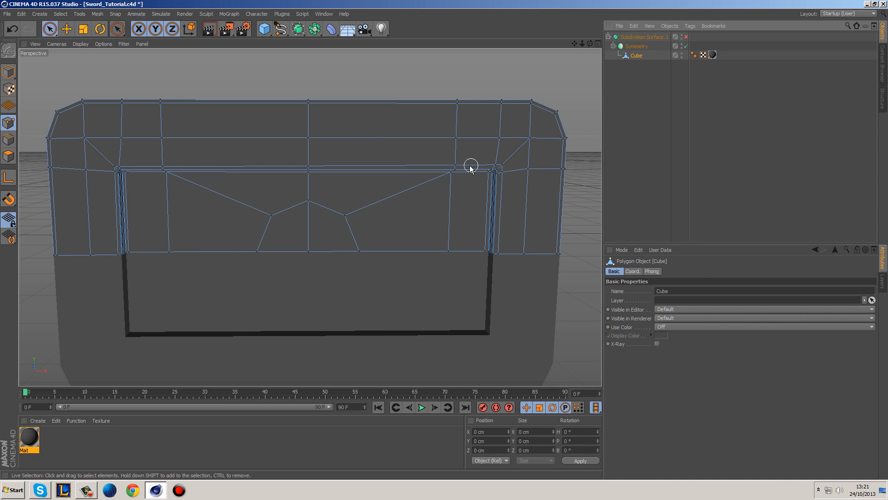
alt+drag(368, 107, 402, 214)
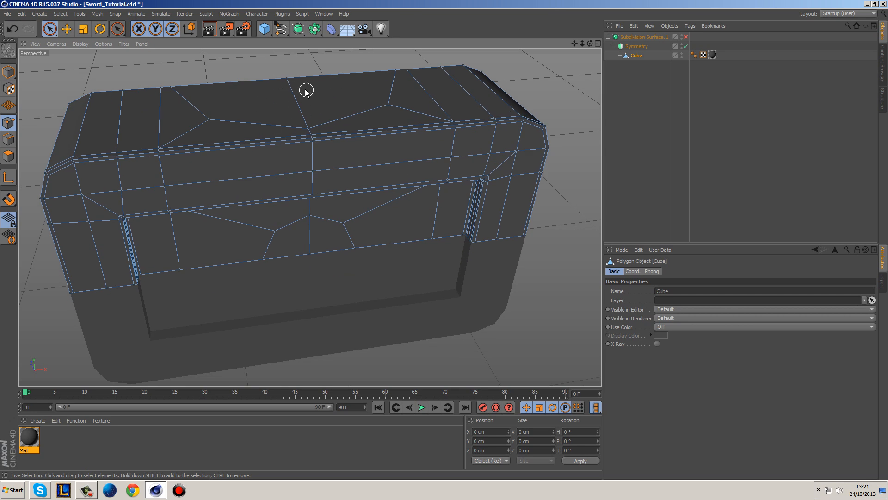
click(632, 46)
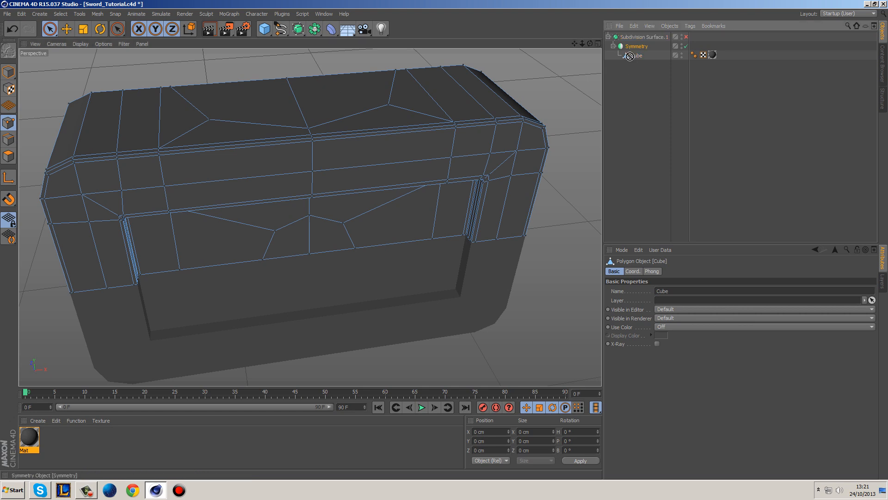
right_click(632, 47)
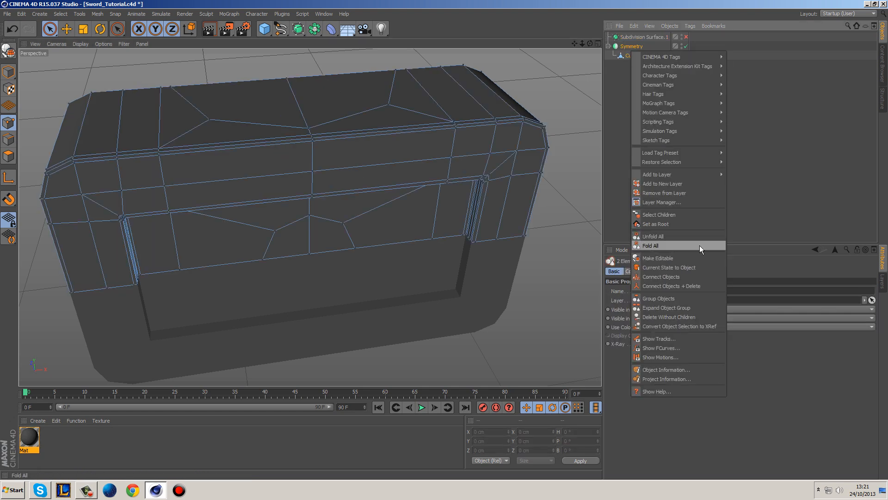
click(699, 259)
key(Delete)
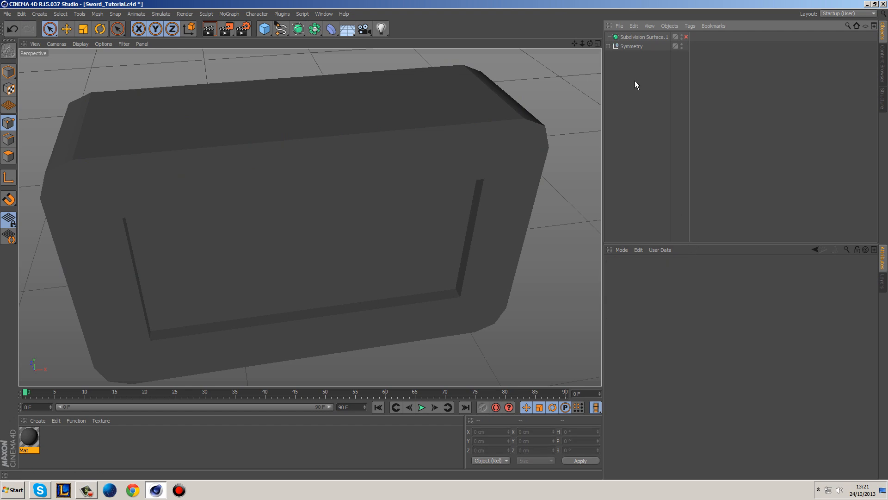
Take the Cube out of the Symmetry null and delete the empty null, leaving the cube selected.
click(609, 46)
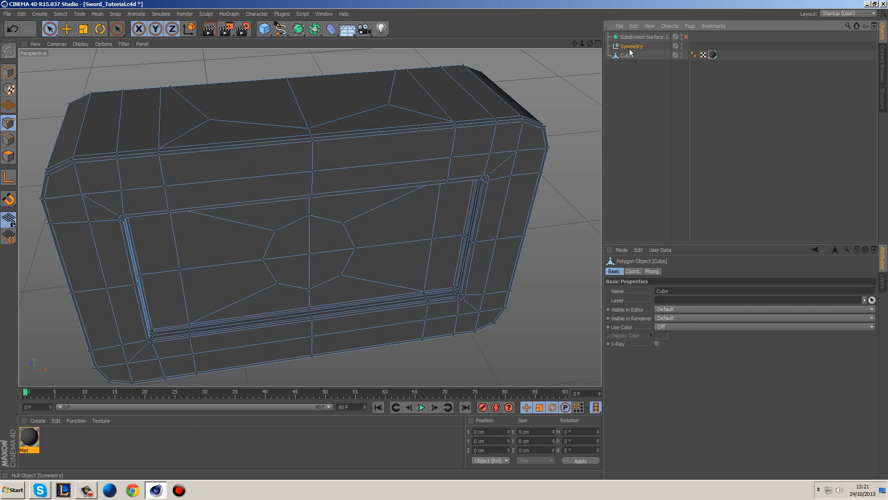
click(629, 49)
key(Delete)
click(624, 50)
Optimize all the cube's points to merge the duplicates, and clear the point selection.
click(8, 123)
key(ctrl+a)
right_click(264, 172)
click(318, 406)
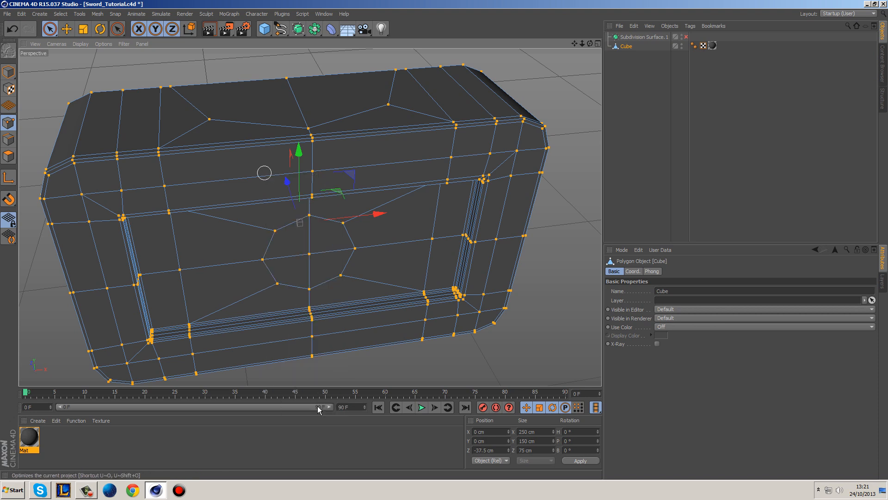
click(534, 285)
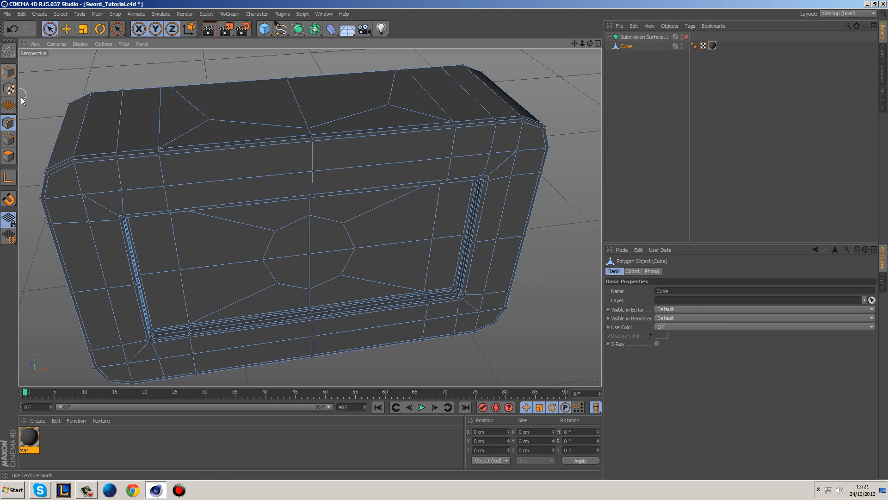
Select the octagon's polygons at the centre of the front panel and inset them twice by 0.8 cm with Extrude Inner.
click(8, 156)
drag(307, 274, 309, 256)
alt+drag(381, 323, 407, 257)
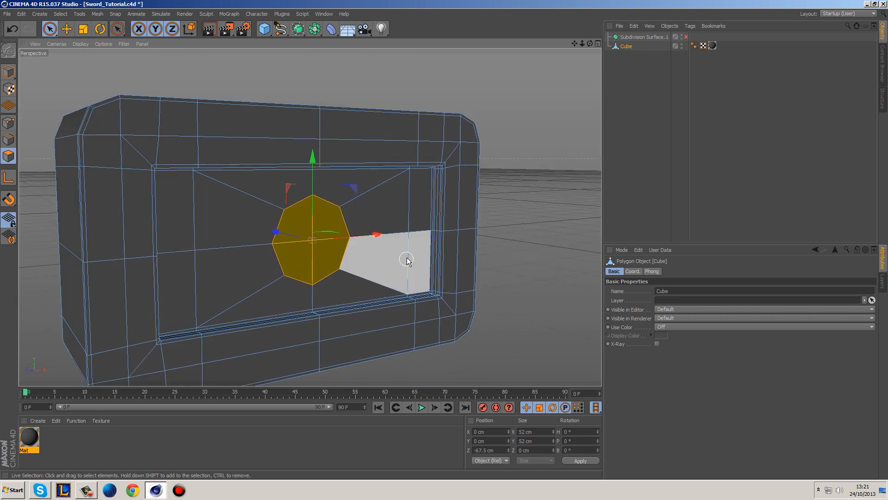
scroll(347, 237, up, 6)
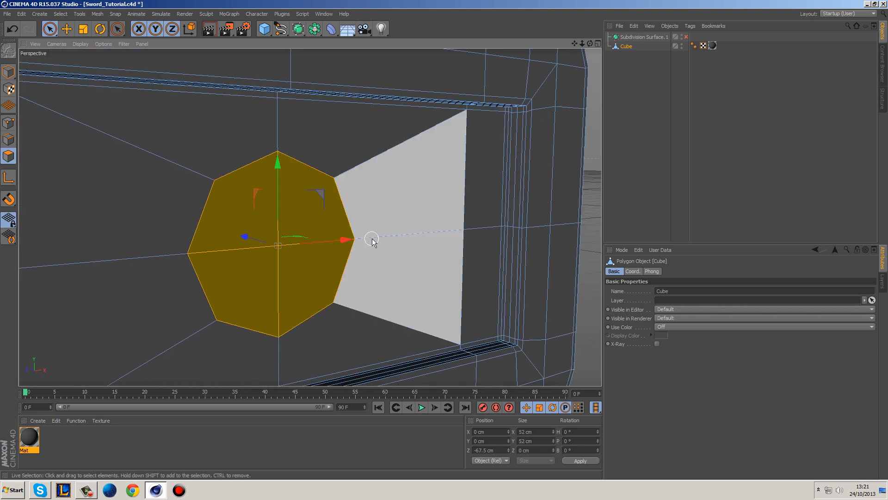
scroll(371, 243, up, 1)
right_click(377, 236)
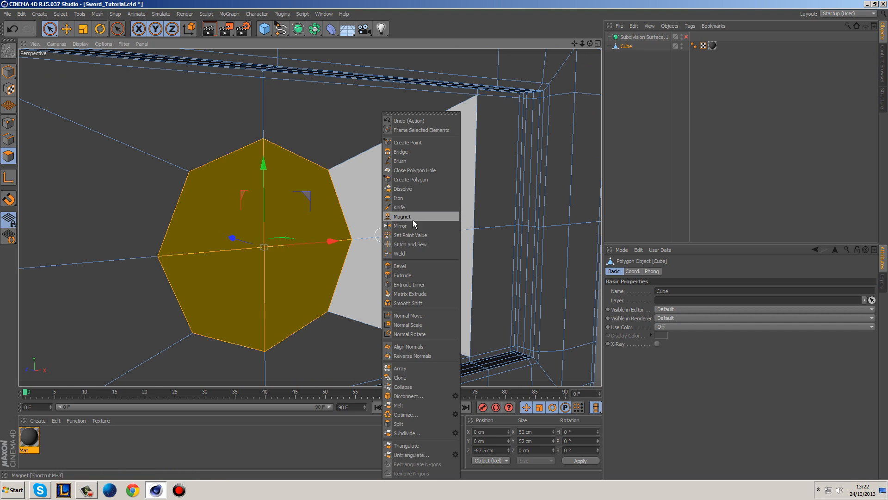
click(424, 285)
drag(423, 282, 432, 282)
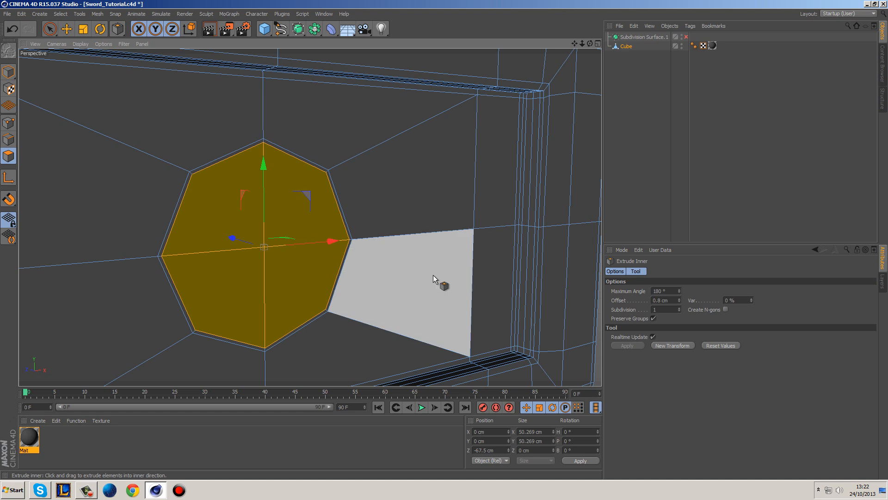
drag(437, 274, 438, 273)
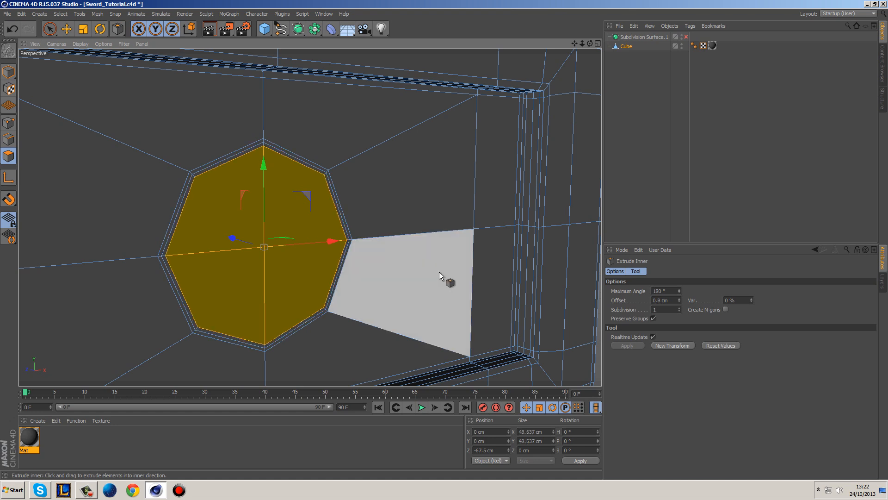
Extrude the octagon's polygons into the panel with an offset of -1.6 cm, followed by another of -0.4 cm.
right_click(440, 272)
click(465, 277)
drag(465, 278, 423, 281)
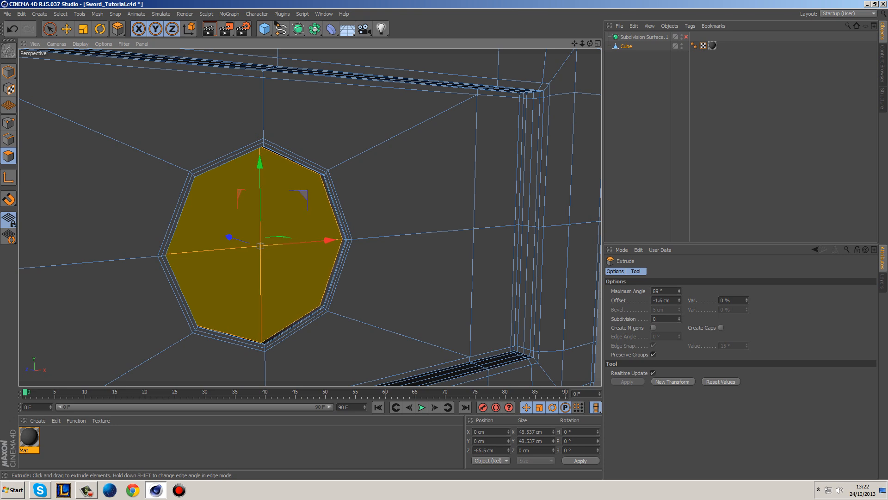
scroll(353, 288, up, 2)
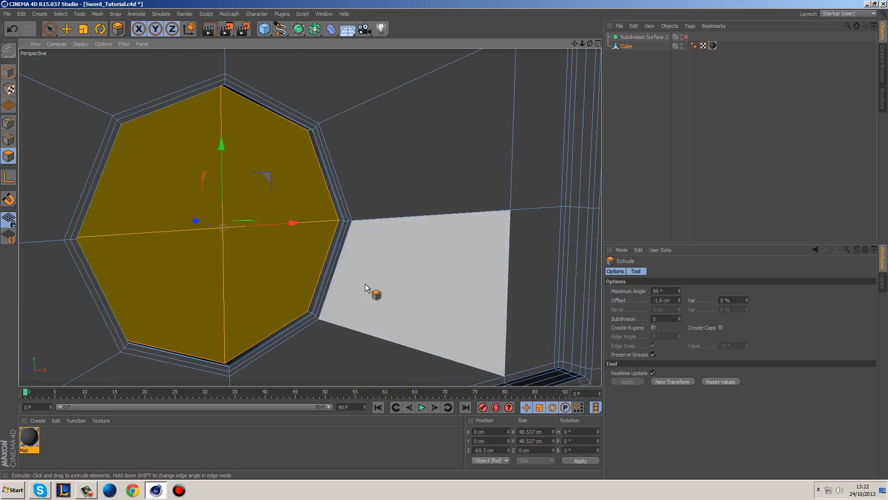
drag(382, 283, 382, 283)
drag(325, 309, 319, 309)
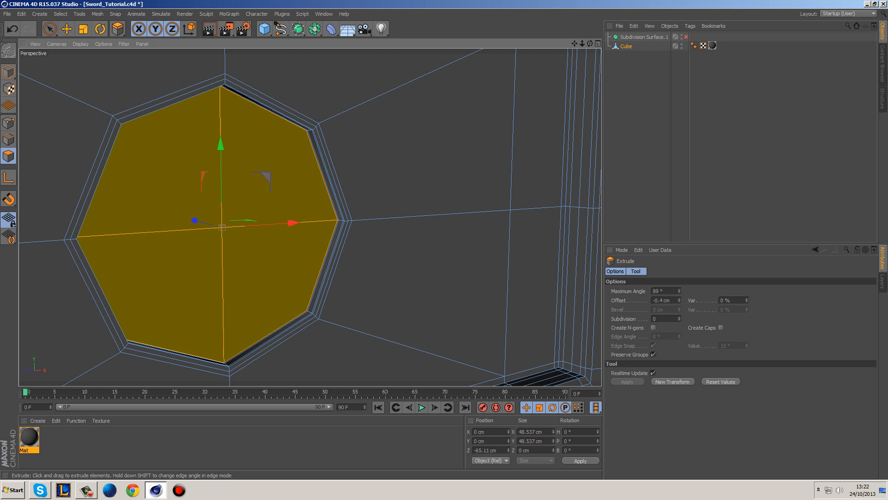
Inset the recessed octagon's polygons by 0.3 cm with Extrude Inner.
right_click(387, 277)
click(422, 277)
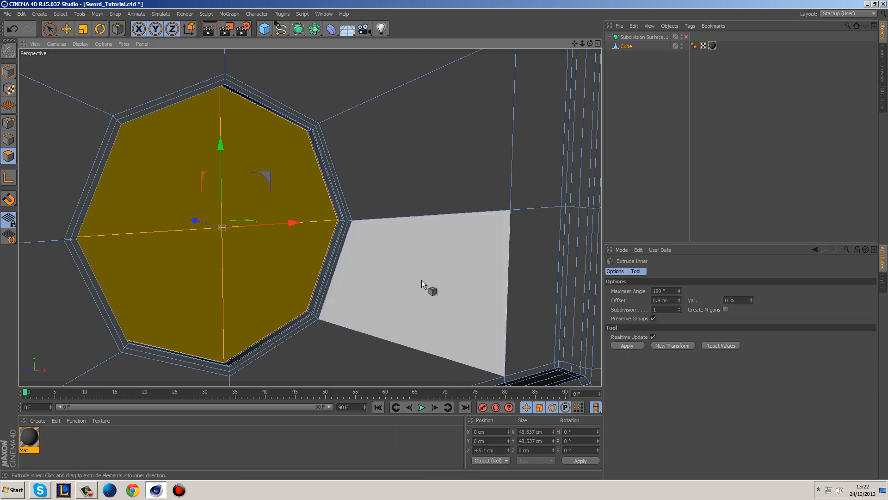
drag(423, 281, 421, 281)
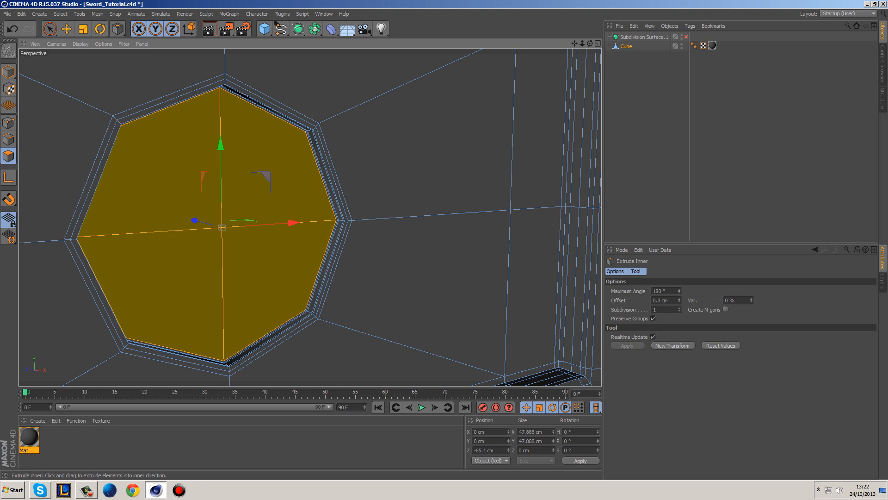
Extrude the inset octagon outward by a small supporting offset, followed by a second extrusion of 9.3 cm.
right_click(442, 290)
click(440, 278)
drag(415, 279, 415, 277)
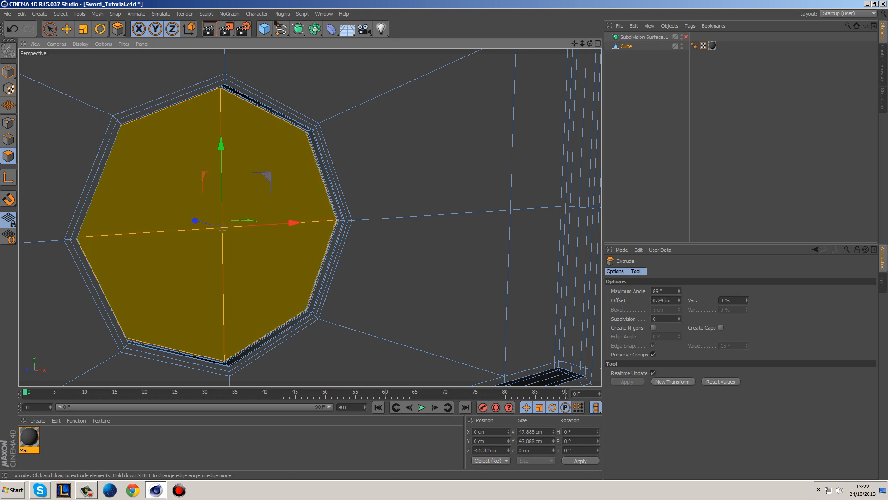
drag(415, 277, 432, 268)
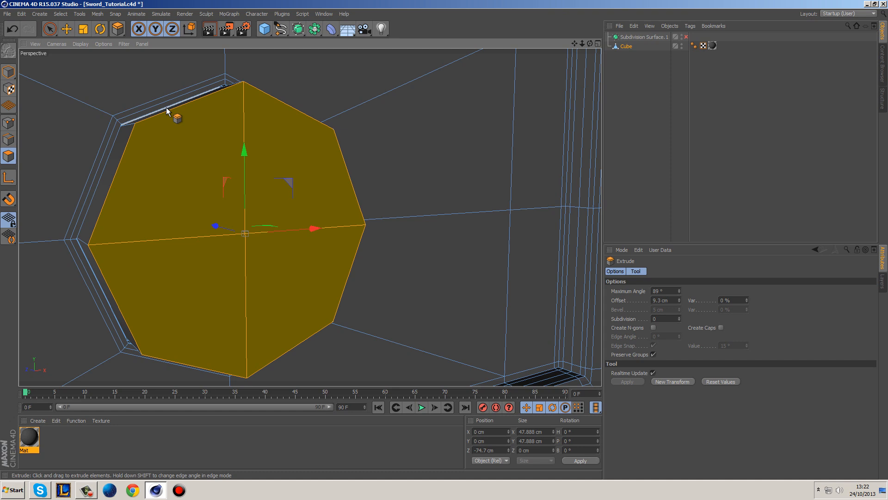
Examine the octagon's edges in the Lines display mode, and restore Gouraud Shading (Lines).
scroll(166, 111, up, 6)
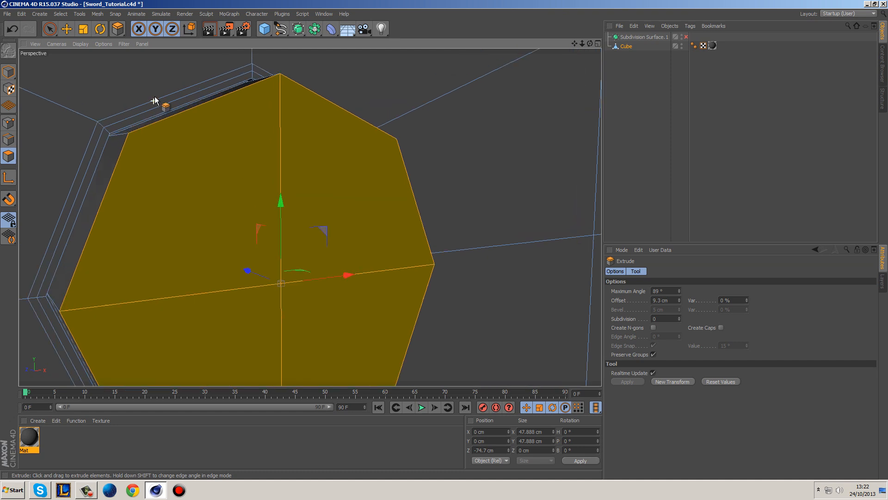
scroll(252, 76, up, 5)
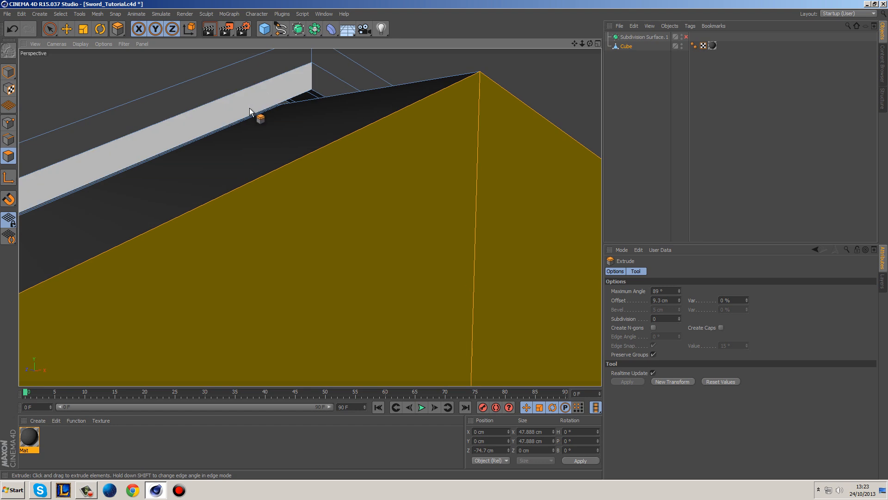
click(80, 44)
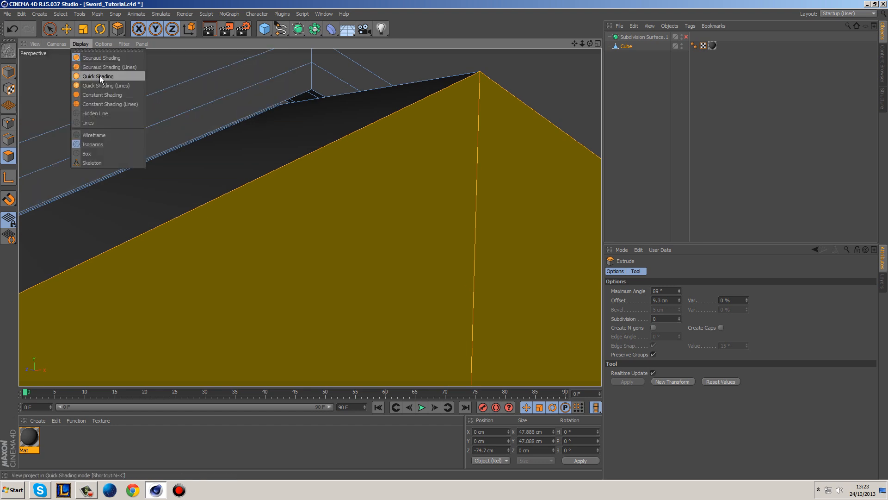
click(102, 123)
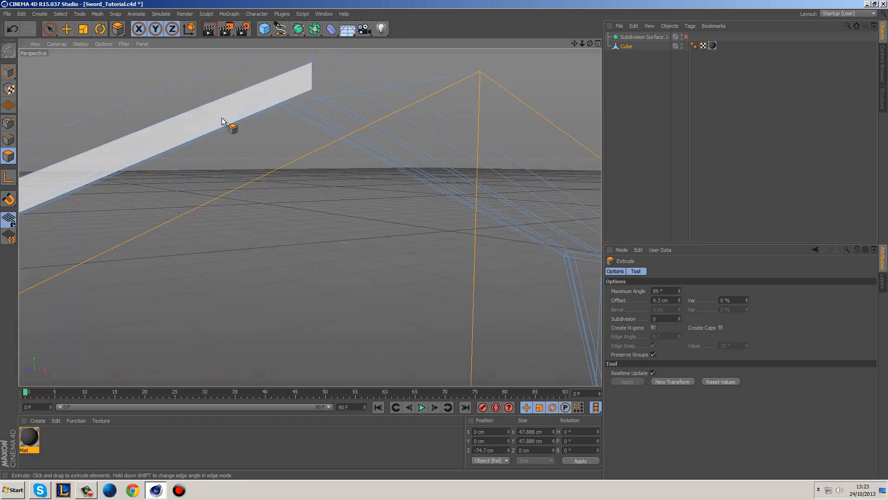
click(80, 44)
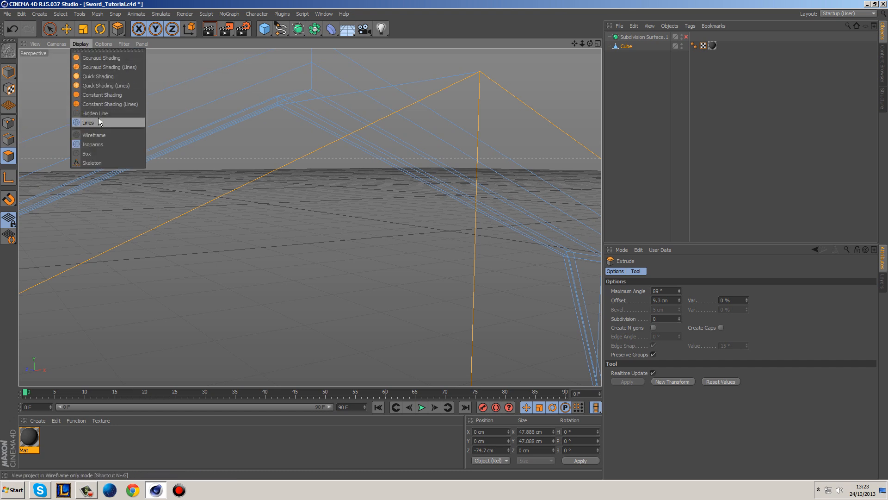
click(102, 67)
scroll(332, 186, down, 7)
alt+drag(320, 194, 415, 212)
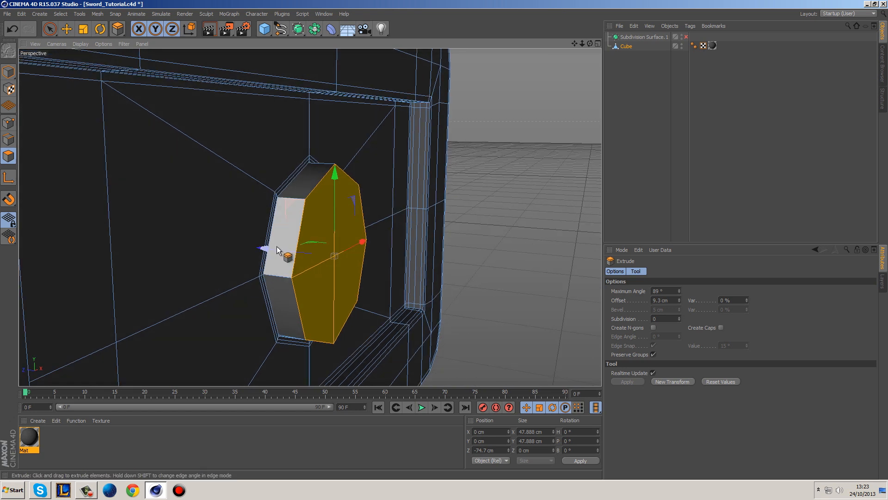
Move the octagon's front polygons back toward the panel along Z, and extrude them outward by 0.3 cm.
drag(279, 249, 270, 249)
right_click(462, 195)
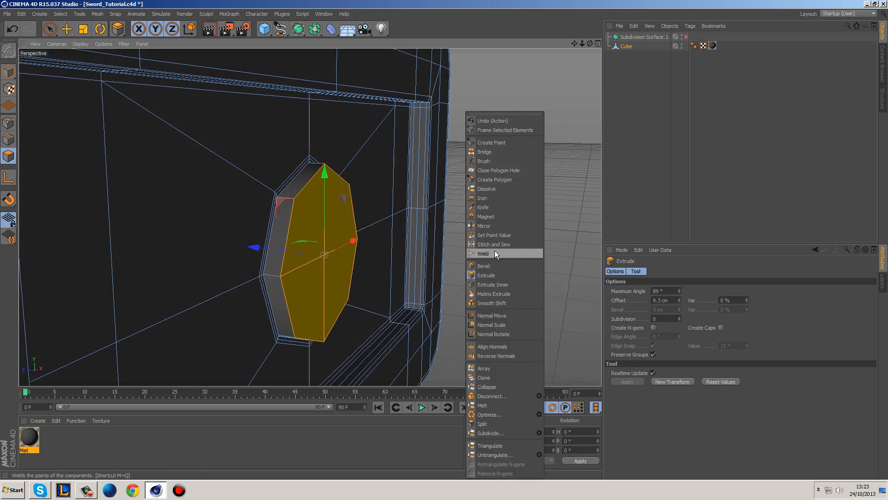
click(498, 271)
scroll(318, 229, up, 3)
drag(252, 210, 257, 211)
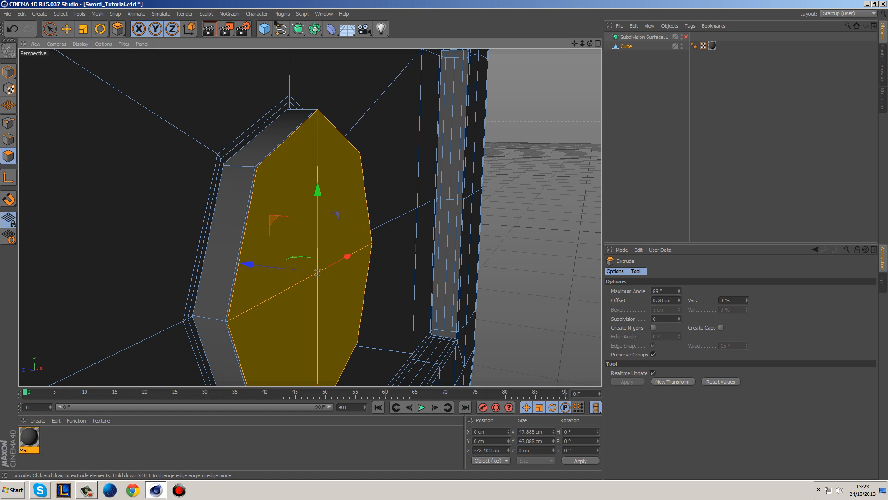
Bevel the octagon's front polygons with an offset of 1 cm, 0 subdivisions and an extrusion of 2 cm.
right_click(361, 199)
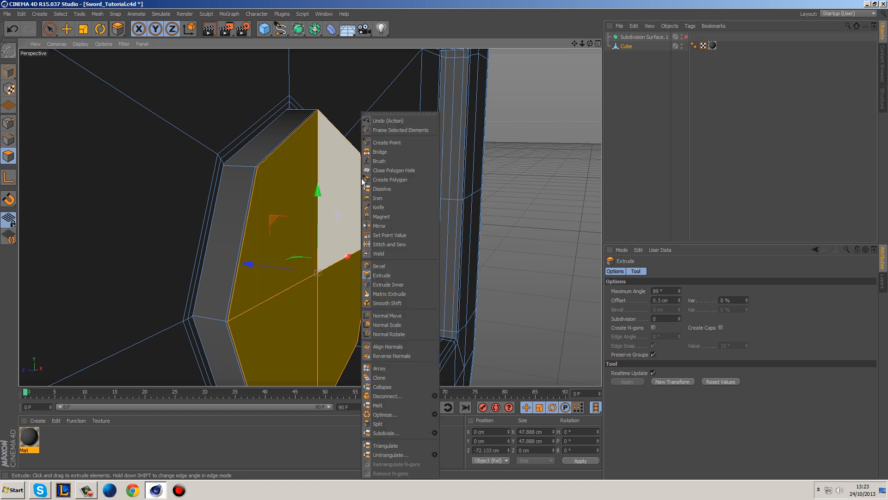
click(399, 253)
drag(354, 231, 362, 233)
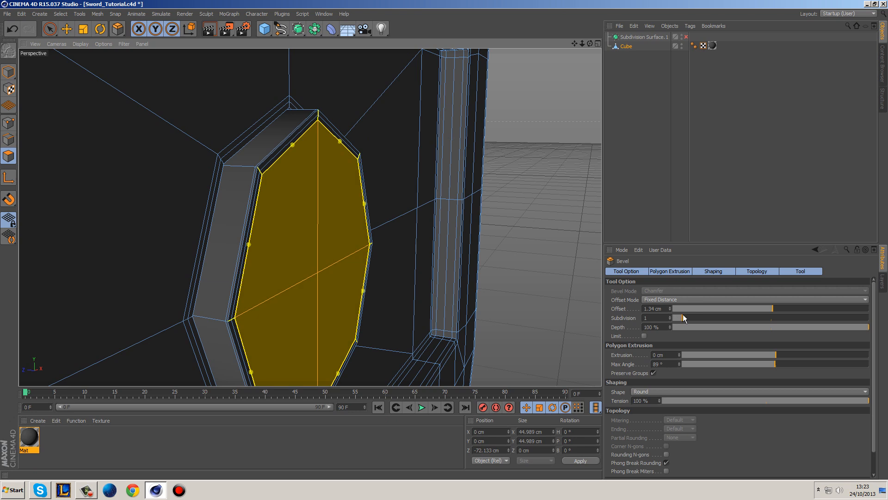
drag(682, 317, 675, 318)
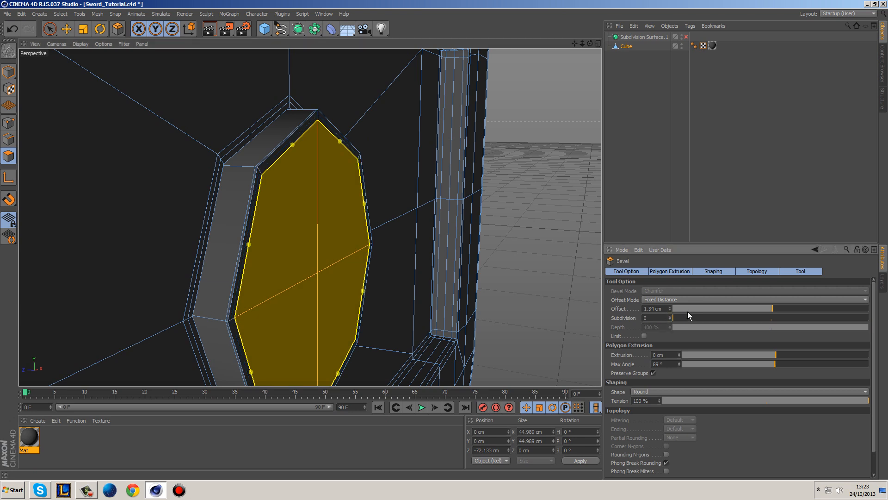
drag(776, 354, 778, 353)
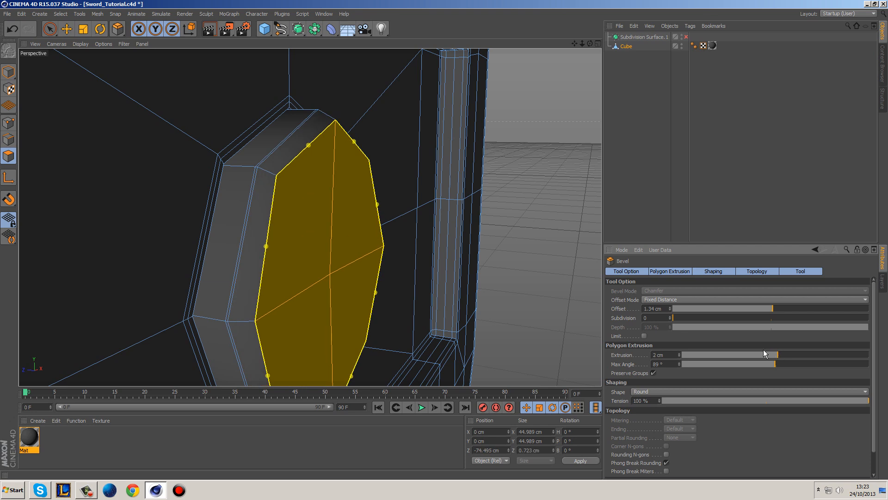
drag(668, 309, 615, 309)
click(644, 318)
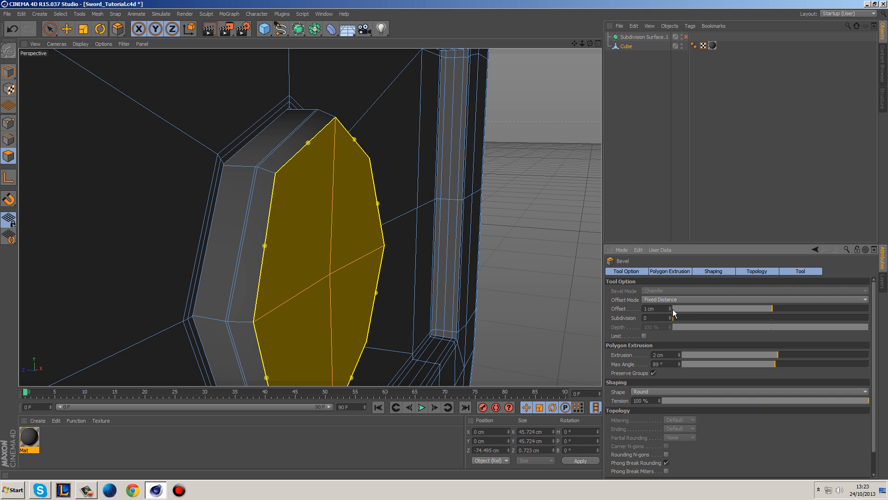
click(50, 29)
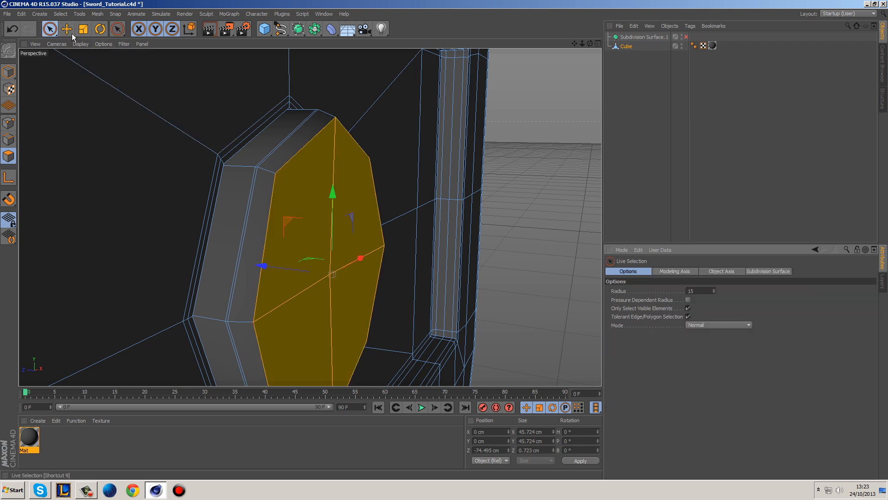
Inset the octagon's front polygons toward its centre with Extrude Inner, using an offset of 7.15 cm and a subdivision of 1.
right_click(422, 181)
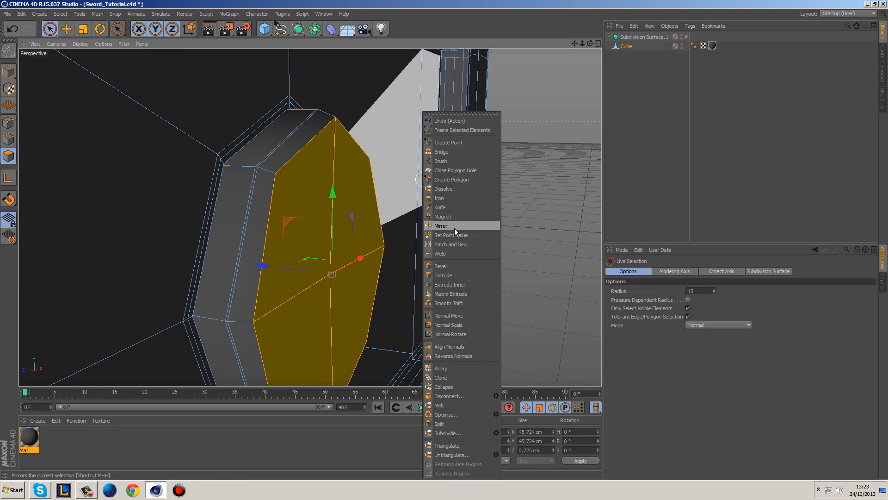
click(460, 284)
drag(460, 284, 582, 243)
In the top view, select all points along the octagon's front face, with selection no longer limited to visible elements.
alt+drag(569, 189, 497, 296)
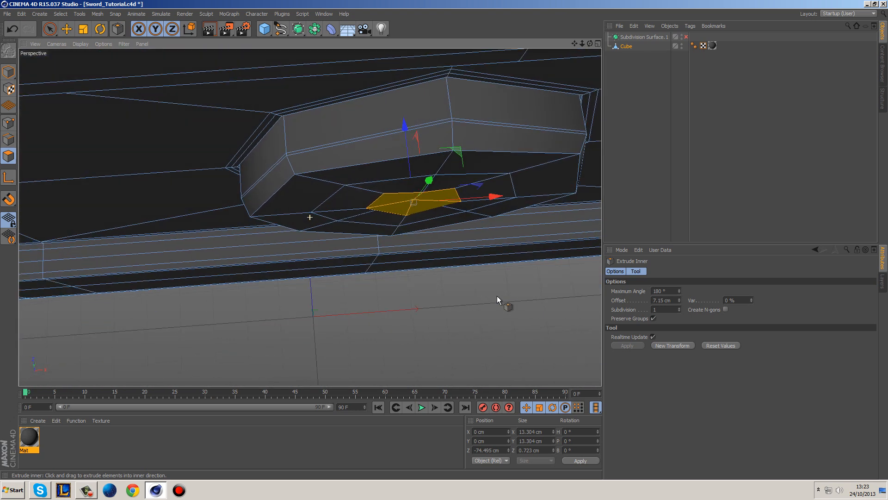
middle_click(489, 281)
middle_click(371, 155)
alt+middle_drag(270, 228, 496, 207)
scroll(315, 246, up, 14)
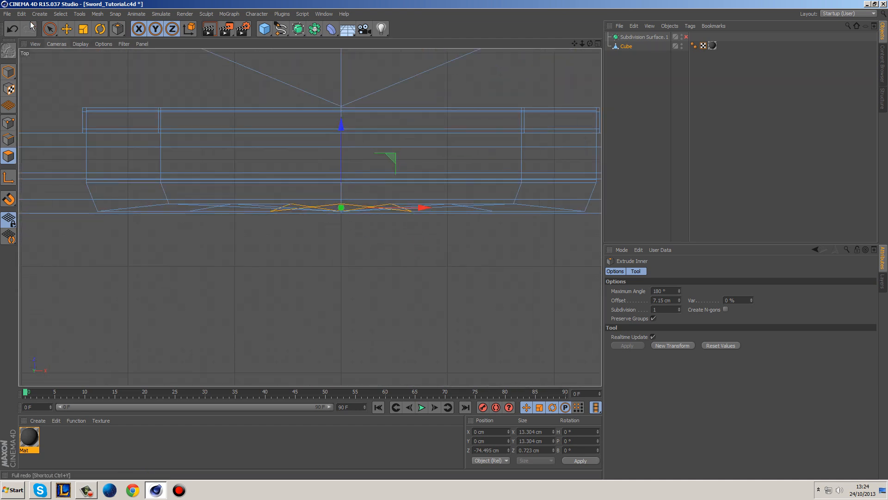
click(49, 29)
click(8, 122)
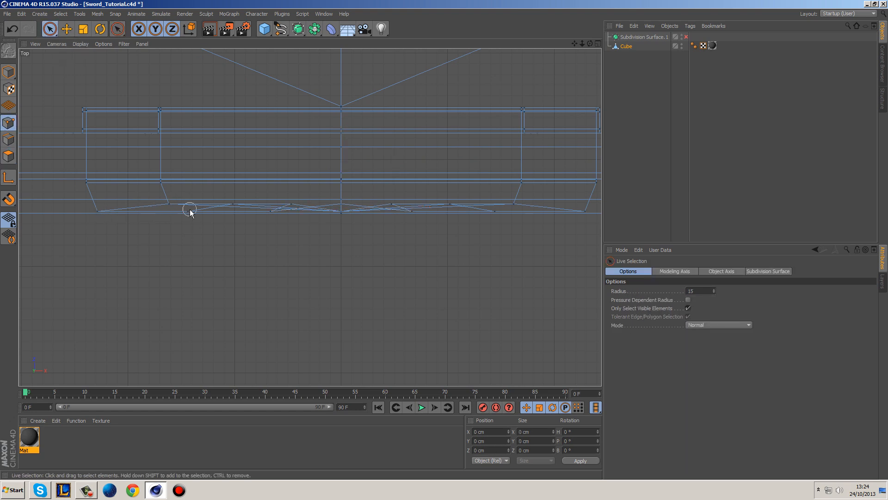
click(629, 47)
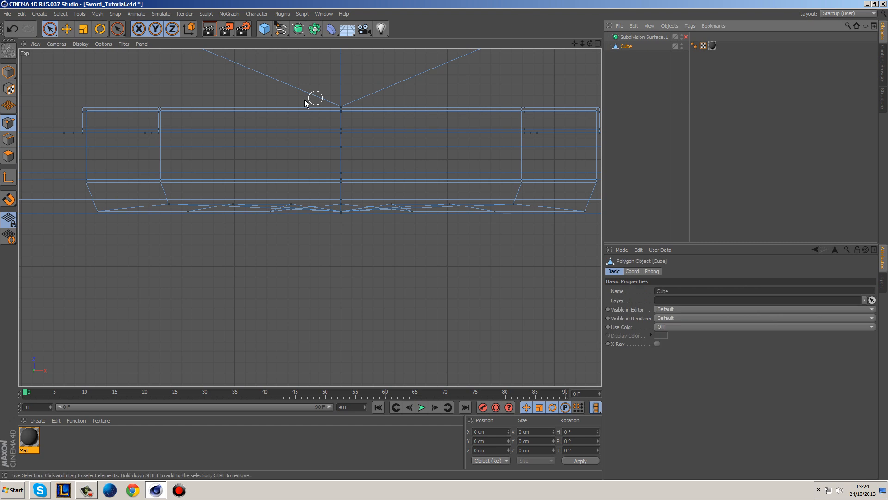
click(50, 29)
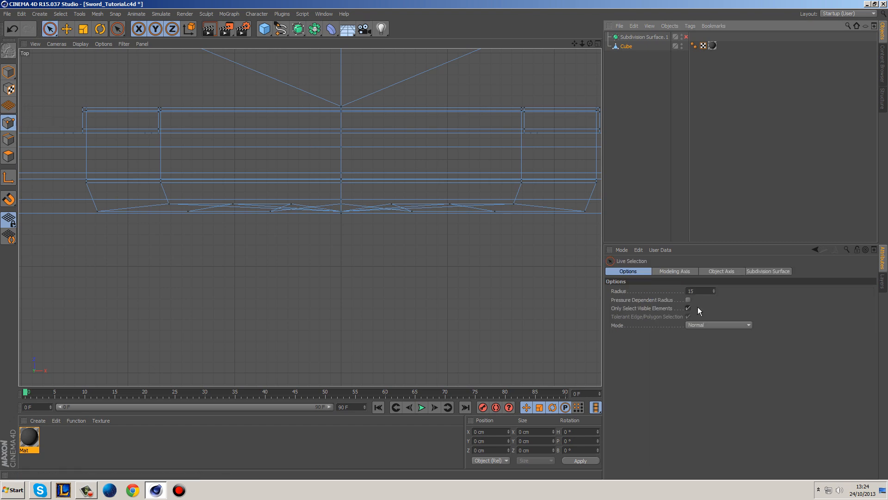
click(98, 212)
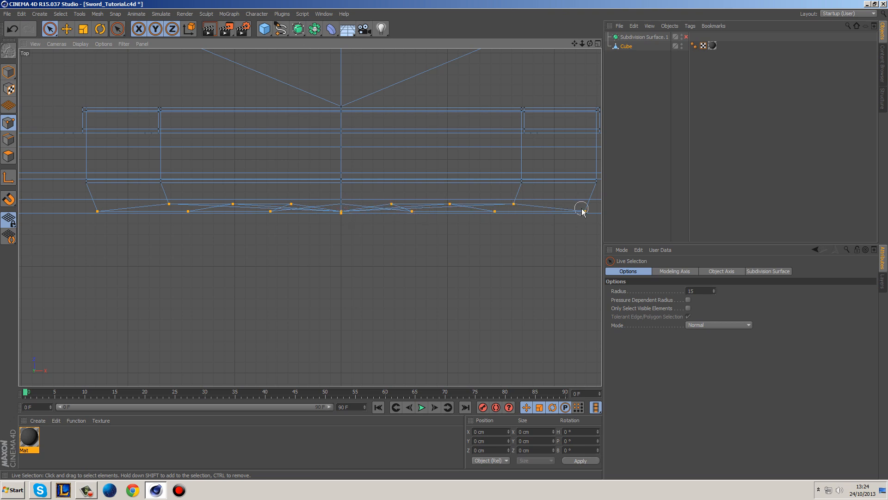
drag(344, 220, 350, 226)
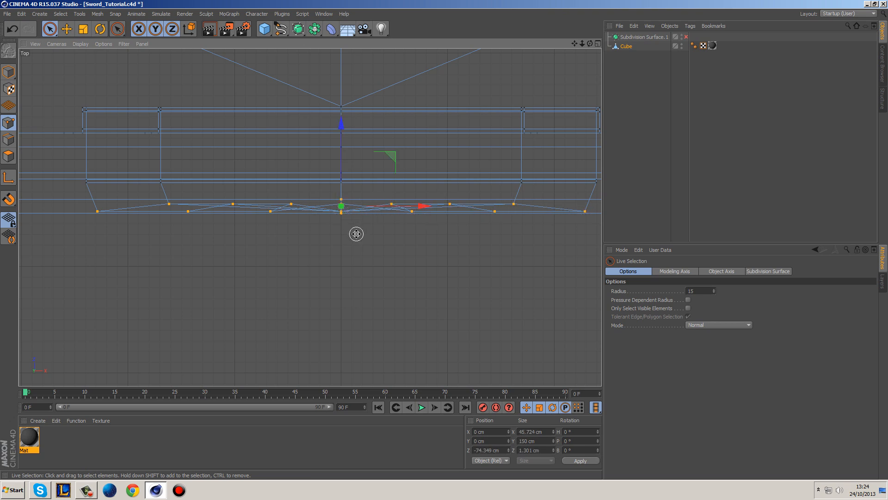
Deselect the frame points above and below the octagon, keeping only its front face points selected.
middle_click(357, 233)
middle_click(257, 136)
alt+drag(294, 257, 326, 212)
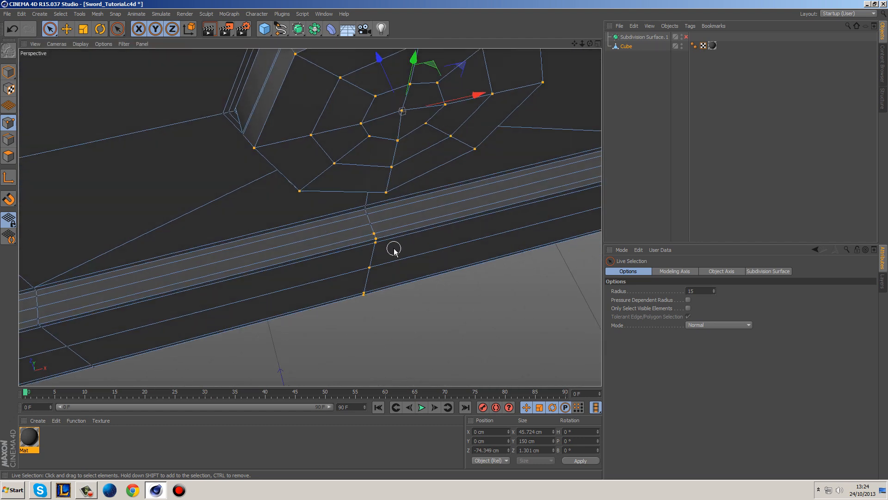
alt+drag(364, 304, 467, 143)
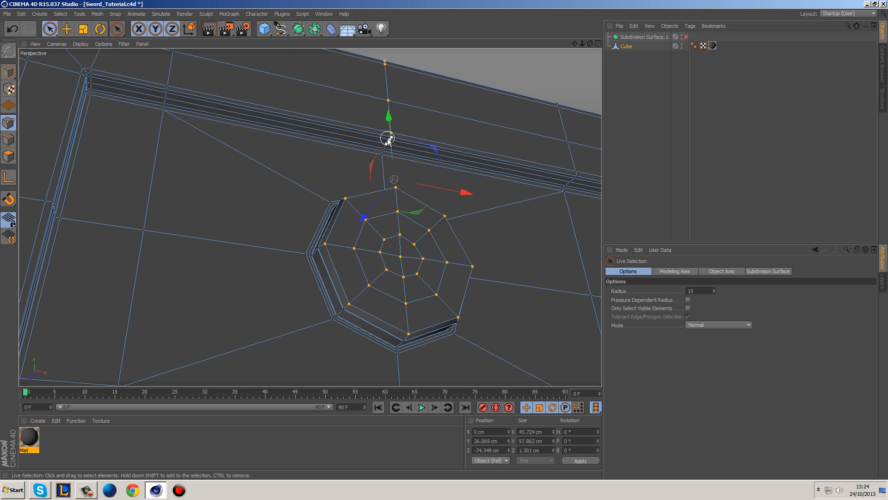
alt+drag(423, 68, 443, 251)
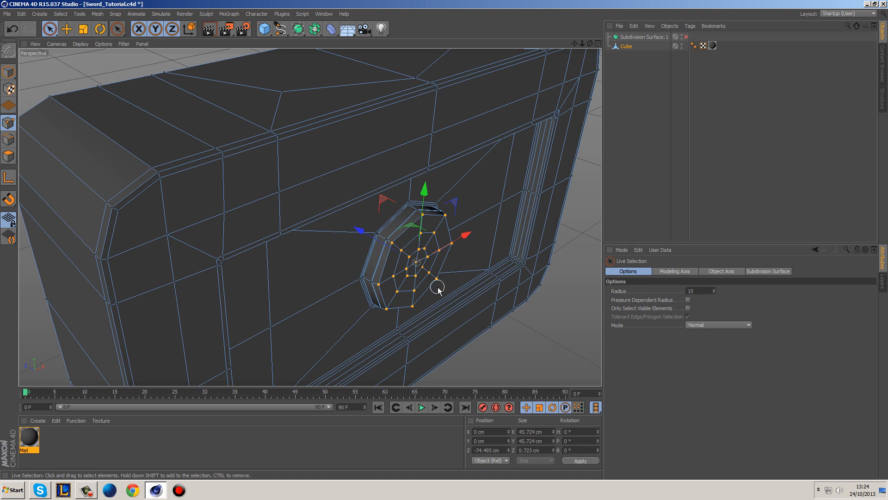
Flatten the octagon's selected front points by setting their Z size to 0 cm.
scroll(447, 290, up, 3)
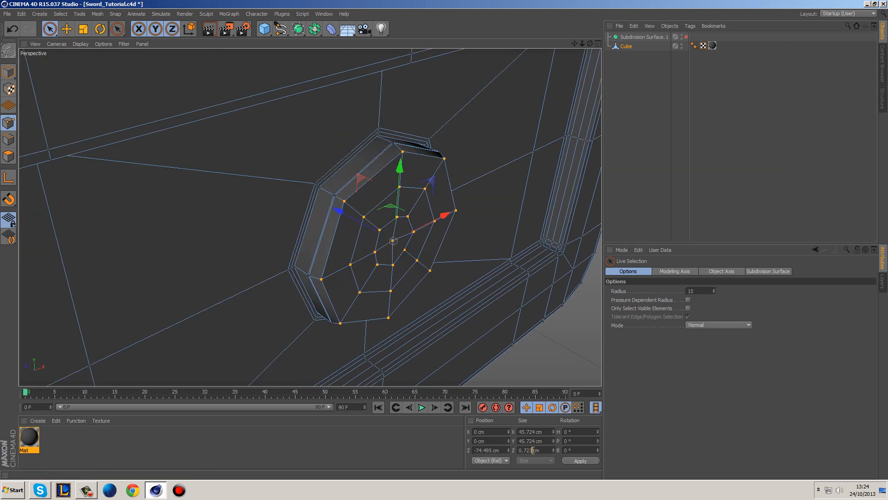
key(Return)
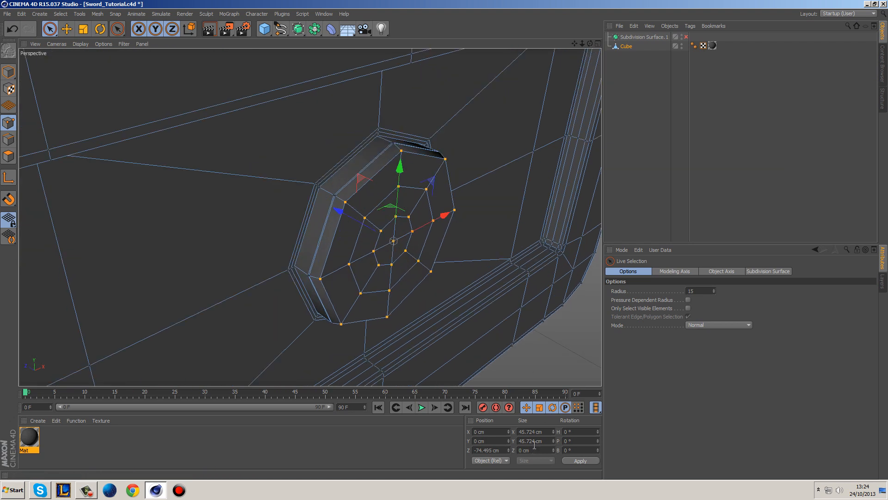
middle_click(510, 247)
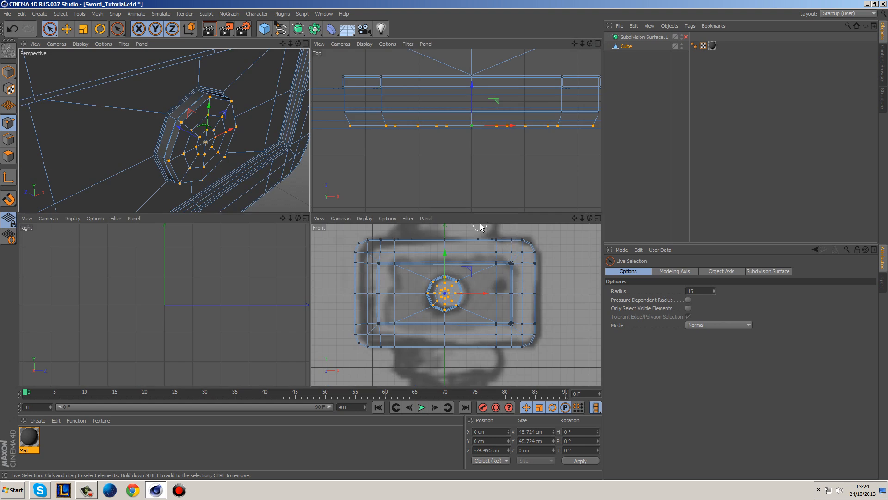
middle_click(275, 155)
Clear the point selection and select the edge loop around the octagon's front rim with Loop Selection.
scroll(501, 271, up, 1)
alt+drag(500, 270, 407, 222)
click(502, 235)
click(8, 139)
click(519, 197)
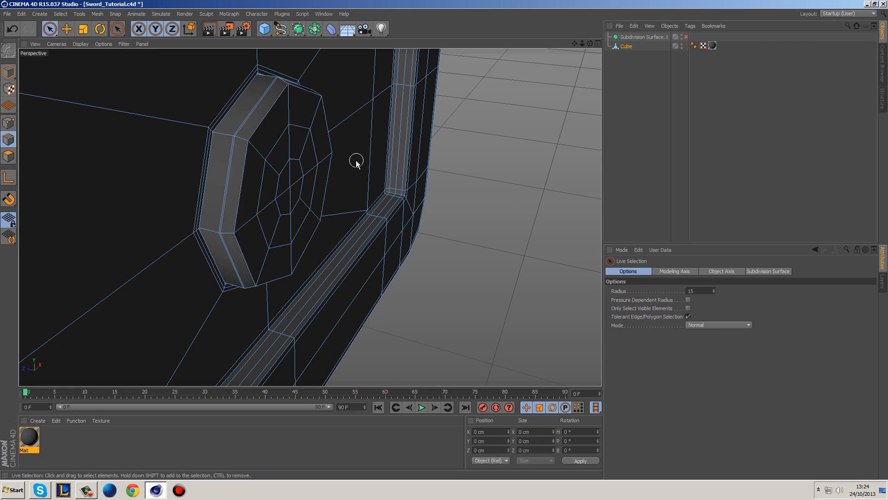
key(u)
key(l)
scroll(247, 130, up, 2)
click(256, 132)
scroll(257, 132, up, 2)
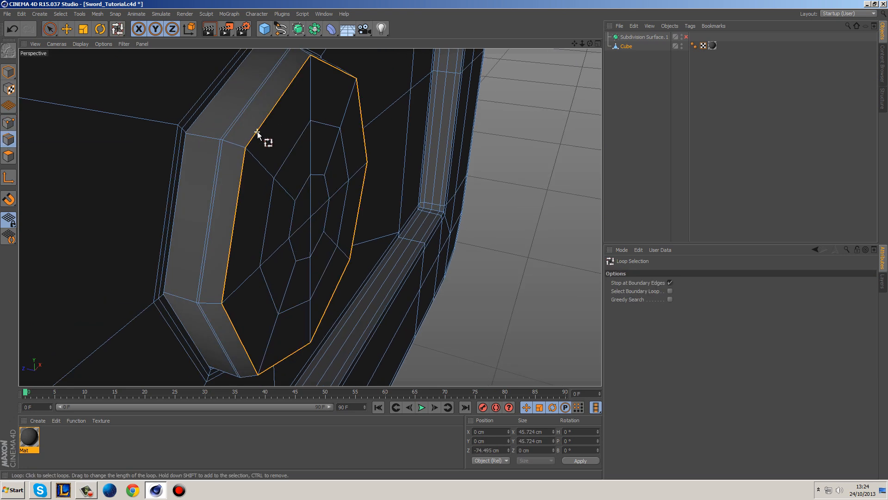
Bevel the octagon's front rim loop with an offset of 0.789 cm and 0 subdivisions.
scroll(257, 132, up, 1)
right_click(264, 137)
click(301, 316)
scroll(248, 178, up, 2)
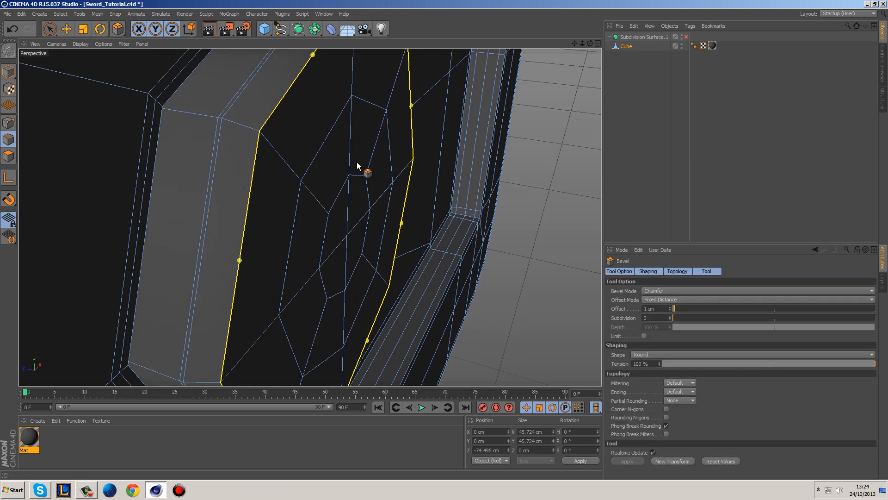
scroll(264, 118, up, 2)
key(ctrl+s)
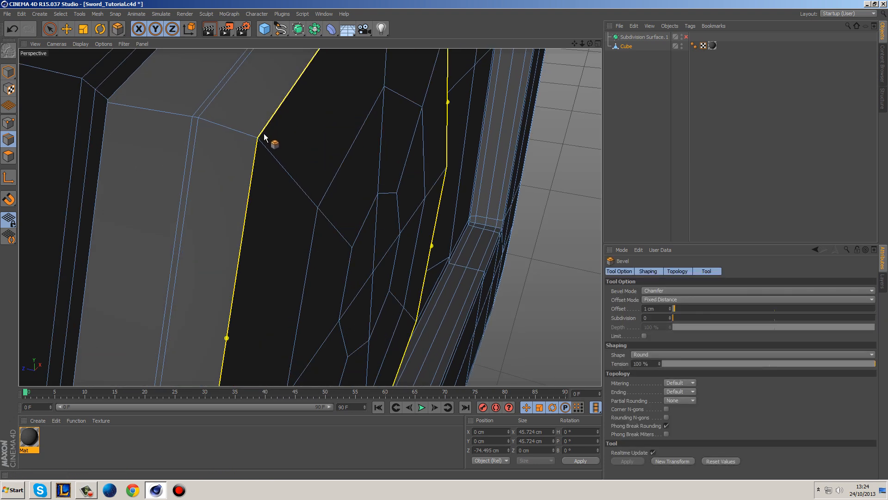
drag(266, 133, 273, 135)
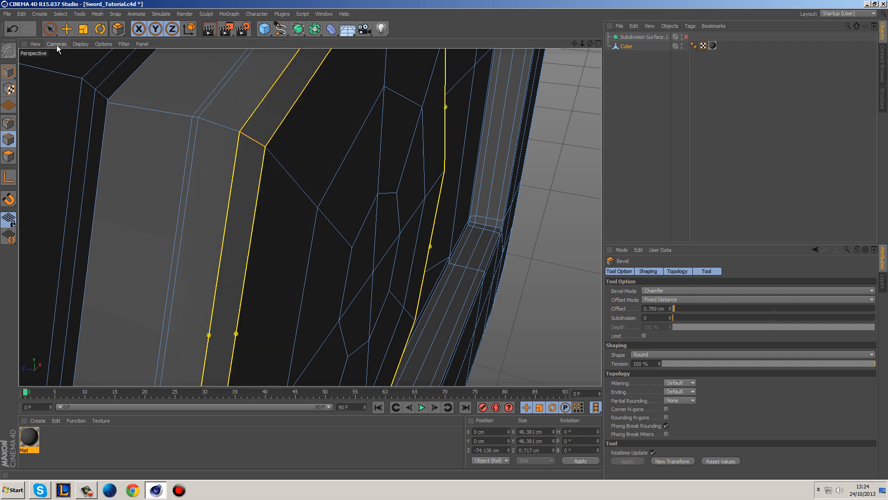
Bevel the two edge loops bordering the octagon's front chamfer to add supporting edges, and clear the edge selection.
key(u)
key(l)
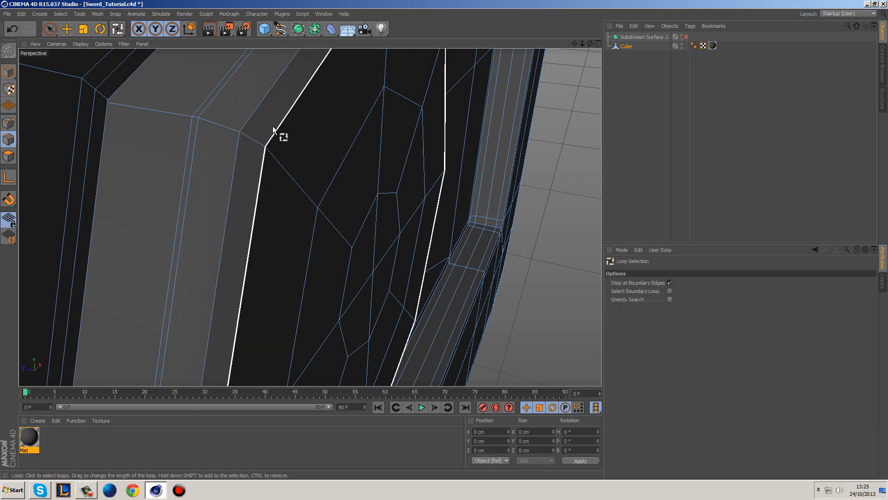
shift+click(252, 121)
right_click(298, 126)
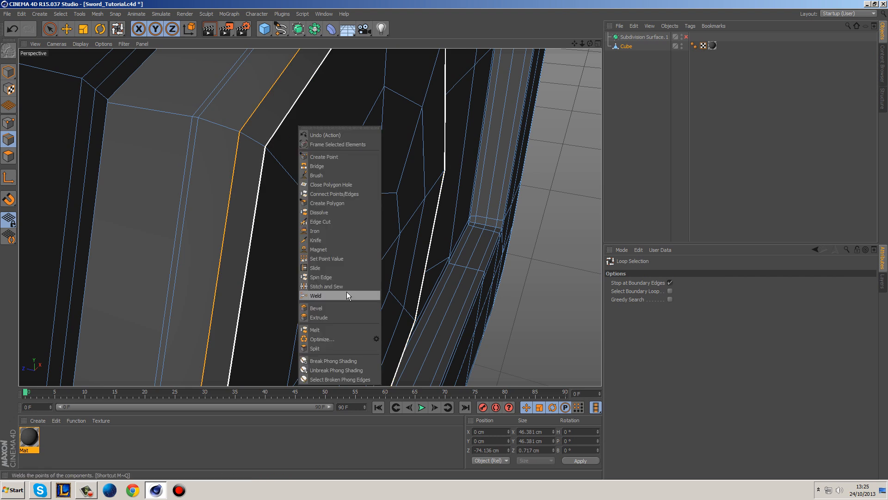
click(343, 303)
drag(272, 147, 77, 49)
click(51, 29)
click(560, 208)
scroll(586, 215, down, 3)
alt+drag(563, 196, 555, 188)
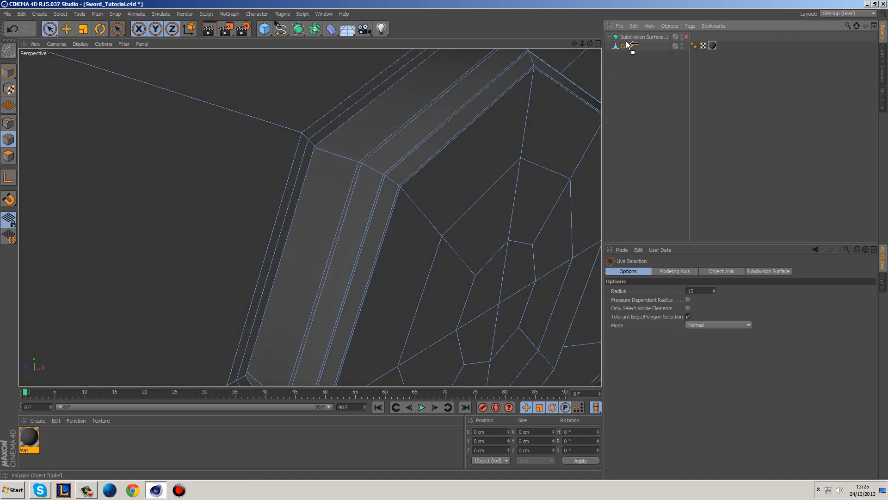
Nest the Cube under the Subdivision Surface, enable the smoothing, and display the model shaded without wireframe lines.
click(631, 44)
click(686, 37)
click(661, 120)
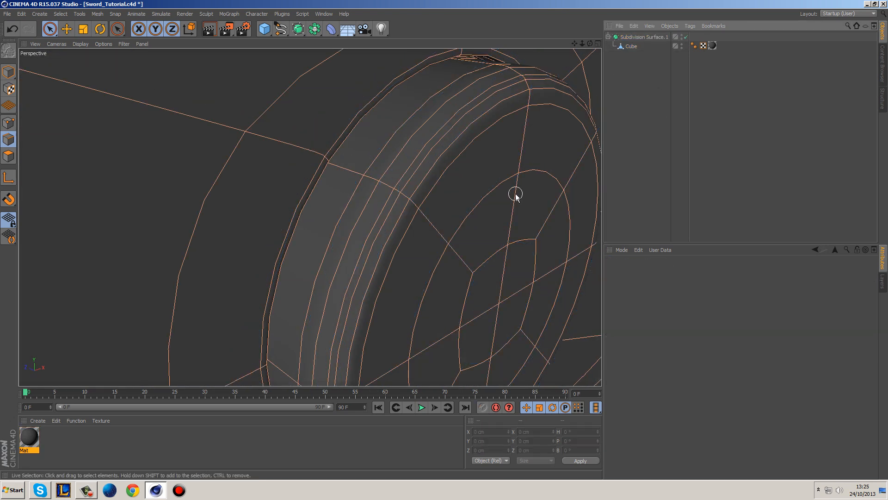
alt+middle_drag(519, 187, 414, 175)
scroll(423, 168, down, 3)
click(81, 44)
click(93, 59)
alt+drag(344, 160, 408, 181)
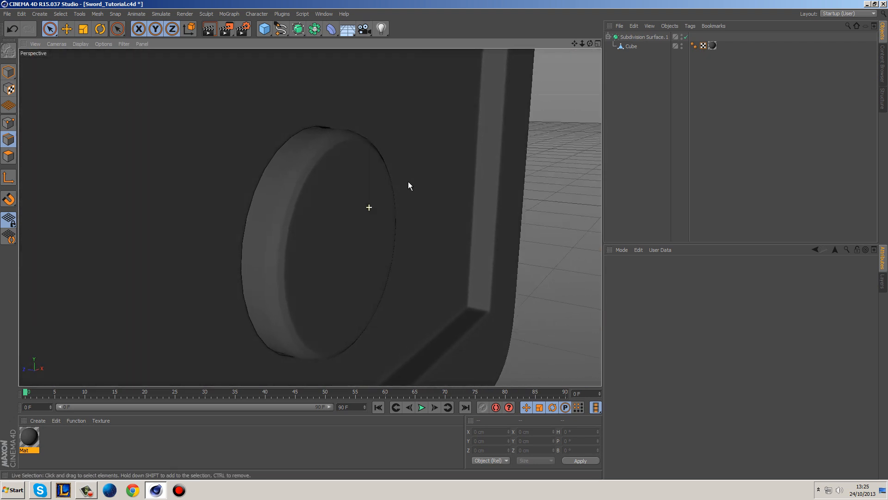
Set the Subdivision Surface's editor subdivision to 4 and inspect the smoothed panel and octagon from several angles.
click(641, 38)
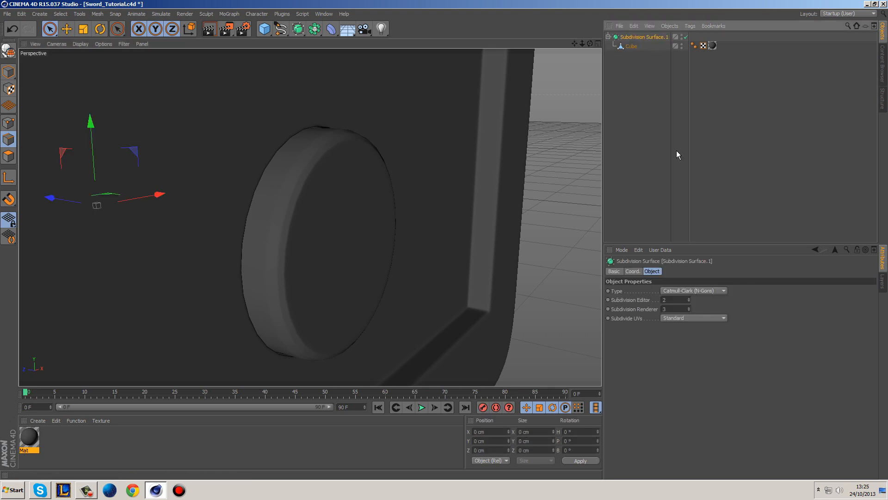
click(688, 296)
click(688, 296)
click(607, 157)
alt+drag(575, 185, 468, 243)
alt+middle_drag(385, 147, 453, 306)
alt+right_drag(453, 307, 456, 258)
alt+drag(456, 257, 499, 223)
Lower the Subdivision Surface's editor subdivision and clear the polygon selection on the Cube.
click(644, 37)
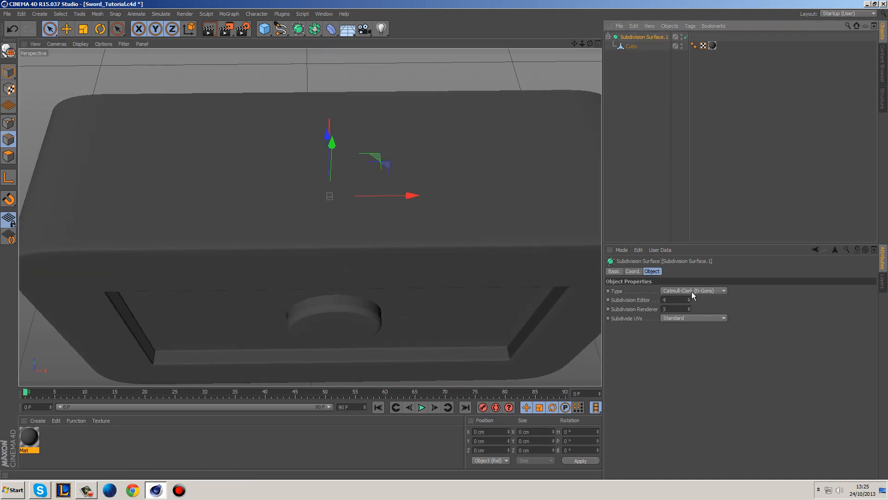
click(689, 301)
click(630, 46)
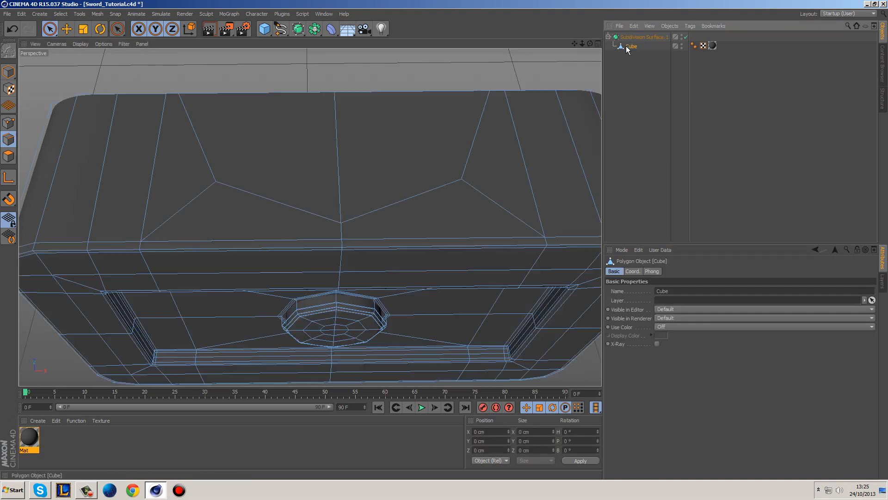
click(8, 157)
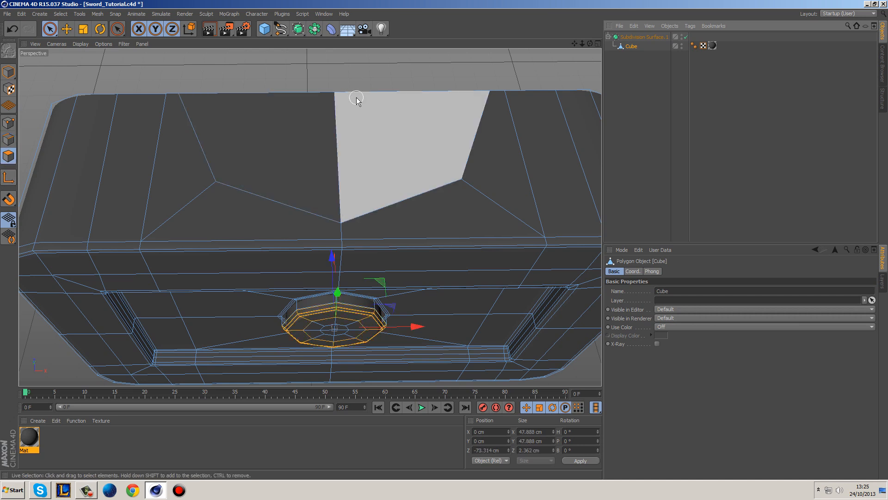
alt+middle_drag(377, 120, 347, 164)
click(397, 88)
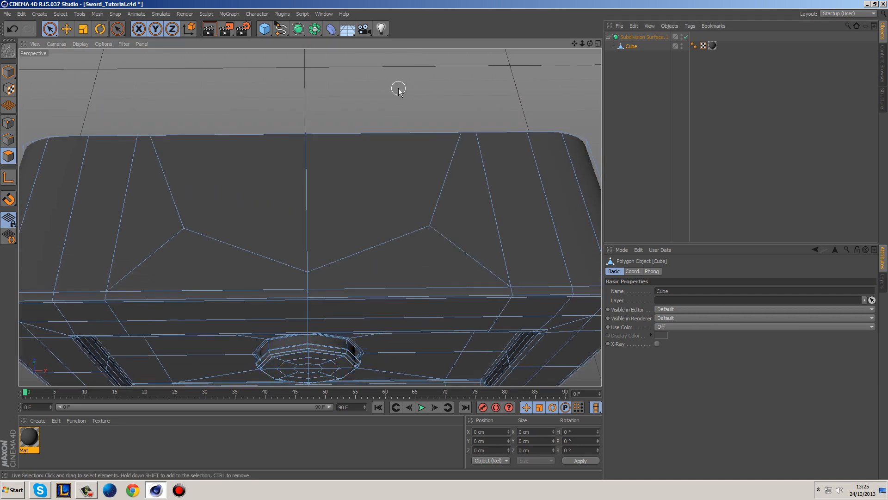
Add a Symmetry object between the Subdivision Surface and the Cube, with its mirror plane set to XY.
alt+drag(299, 28, 421, 75)
click(638, 55)
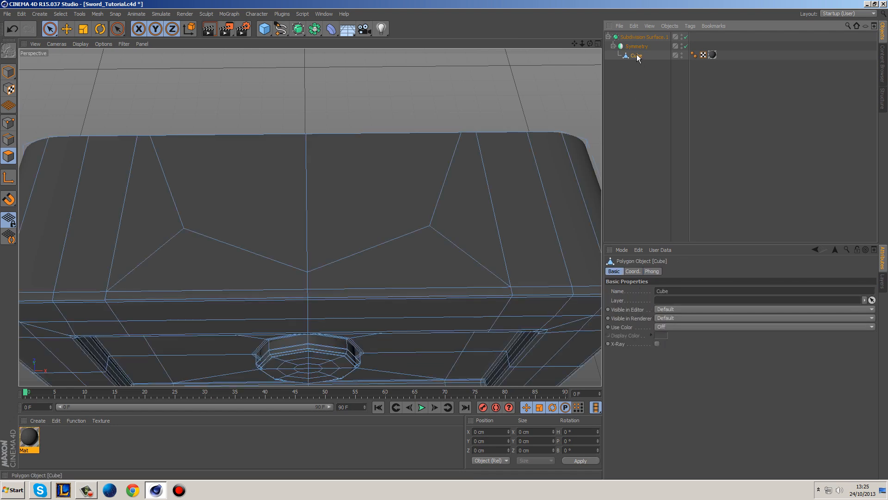
click(635, 46)
click(659, 290)
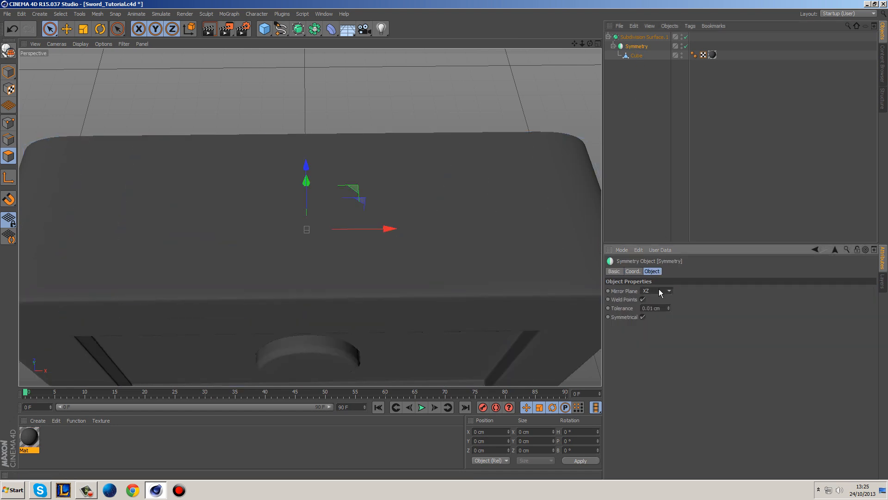
scroll(658, 288, up, 1)
scroll(522, 233, down, 4)
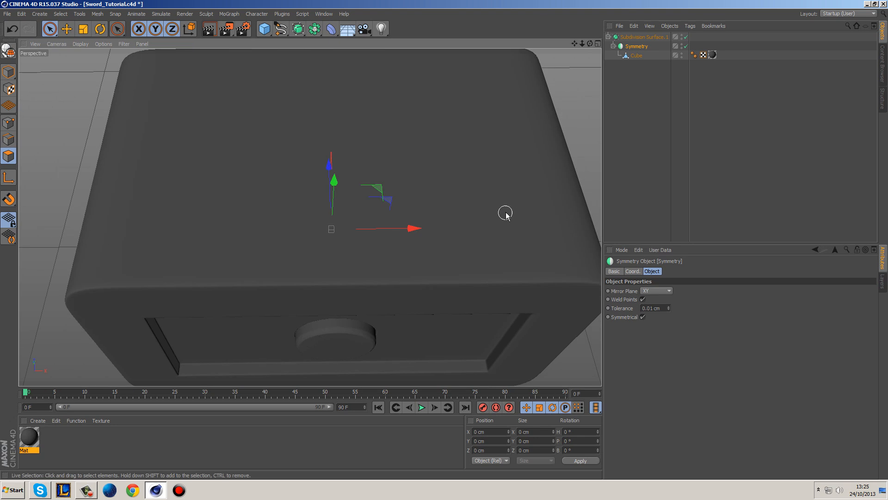
alt+drag(461, 191, 499, 171)
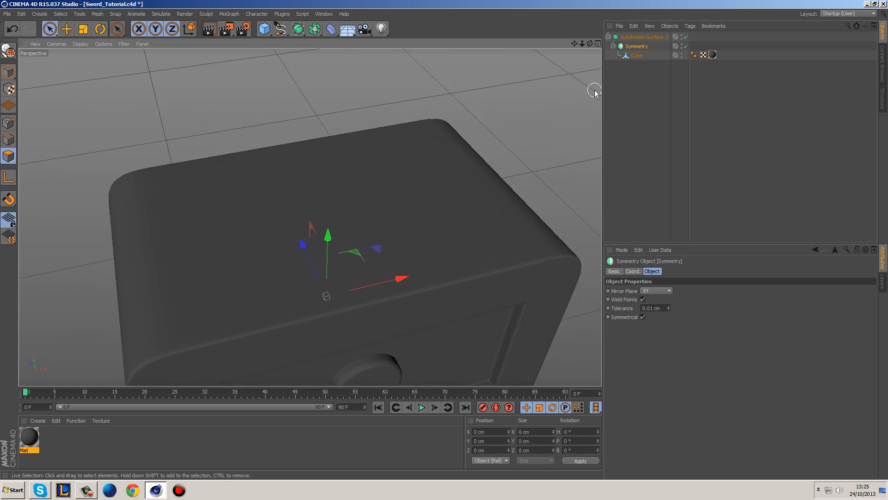
Select the Cube's two half-octagon polygons on the top face beside the mirror plane, and deselect the object.
click(636, 55)
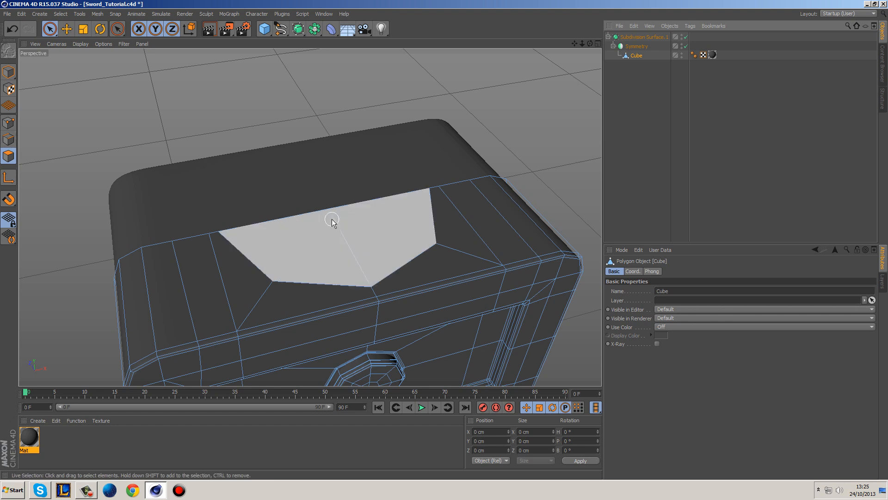
click(333, 219)
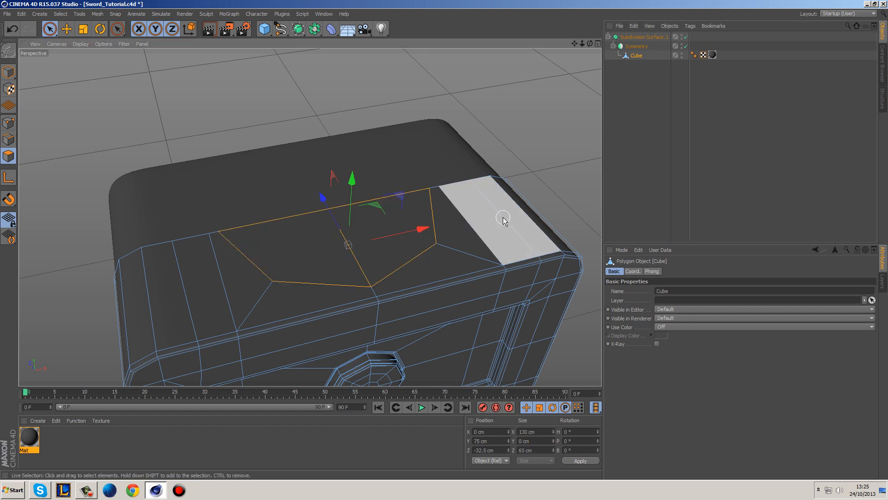
click(646, 90)
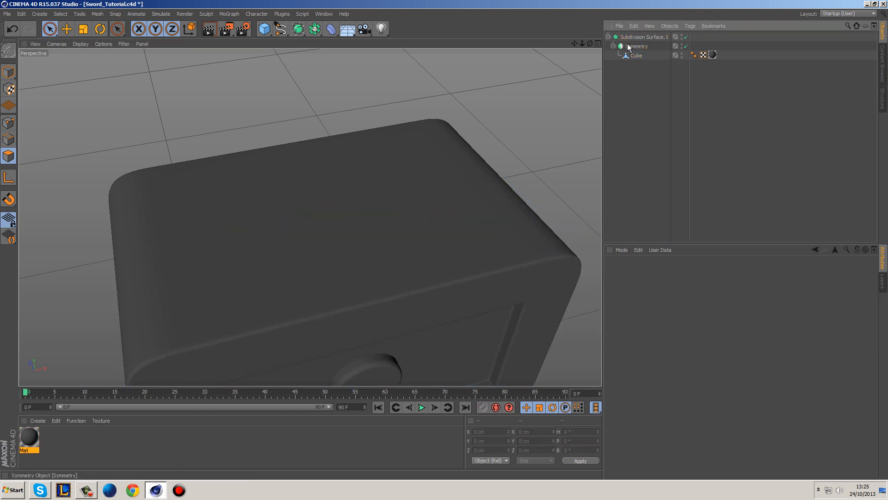
Take the Symmetry object out of the Subdivision Surface and convert it with Current State to Object.
drag(633, 81, 634, 64)
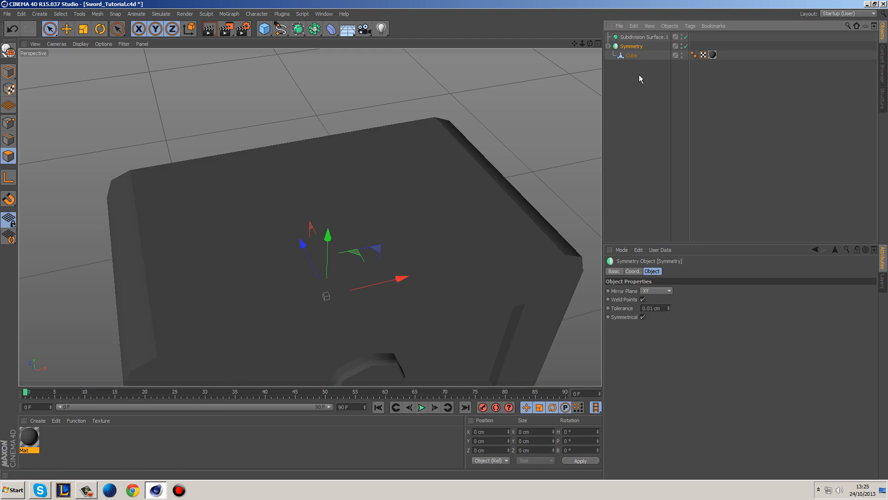
click(632, 55)
right_click(633, 55)
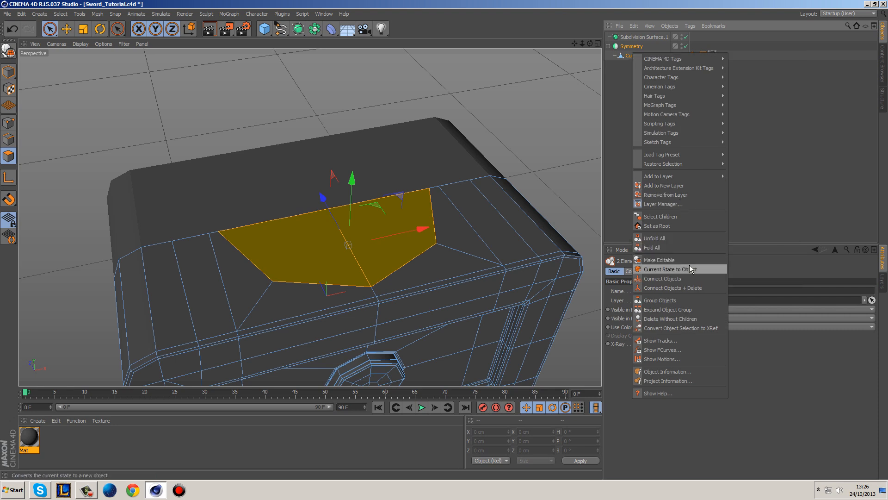
click(673, 269)
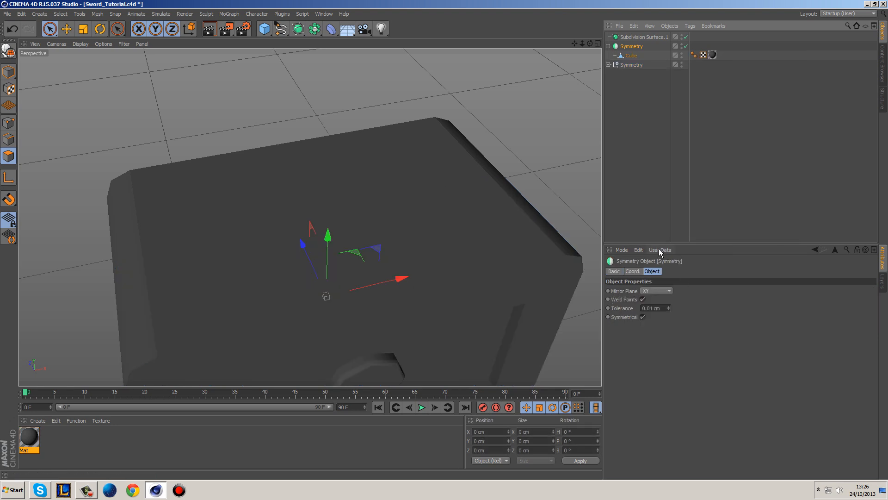
Delete the original Symmetry object and select the Cube inside the converted copy.
key(Delete)
click(632, 57)
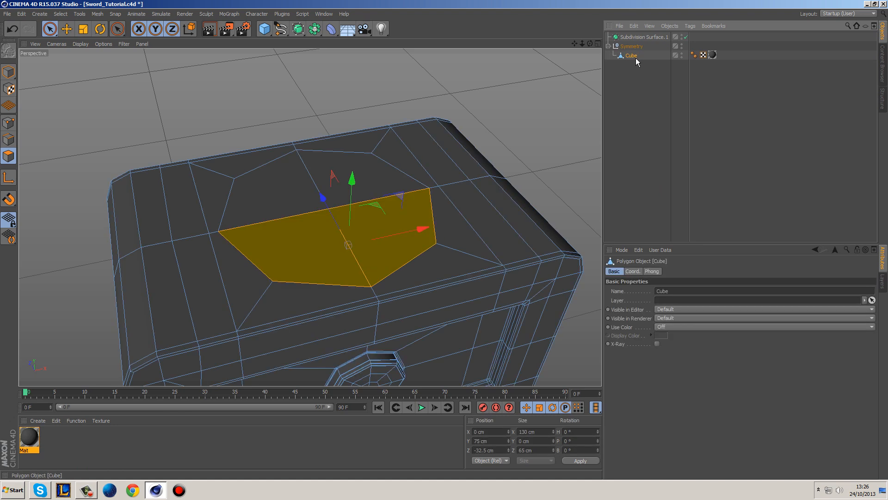
click(621, 69)
click(628, 56)
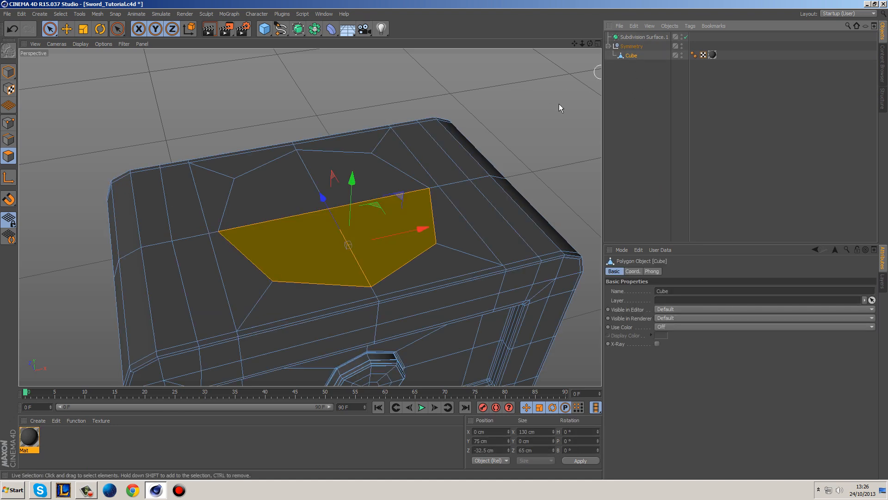
Clear the polygon selection and optimize the mirrored Cube's points to merge duplicates along the seam.
click(186, 122)
click(8, 122)
right_click(258, 110)
click(297, 341)
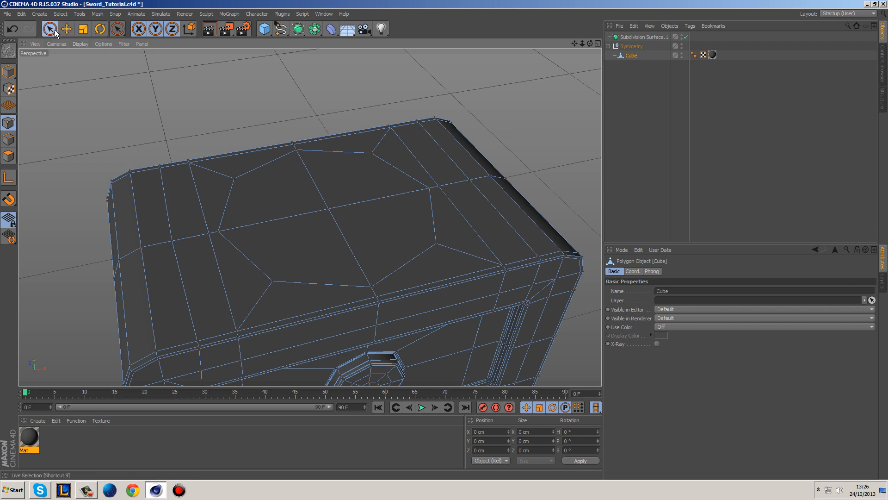
In the Top view, select the polygons of the central octagon on both the top and bottom faces of the Cube.
click(8, 155)
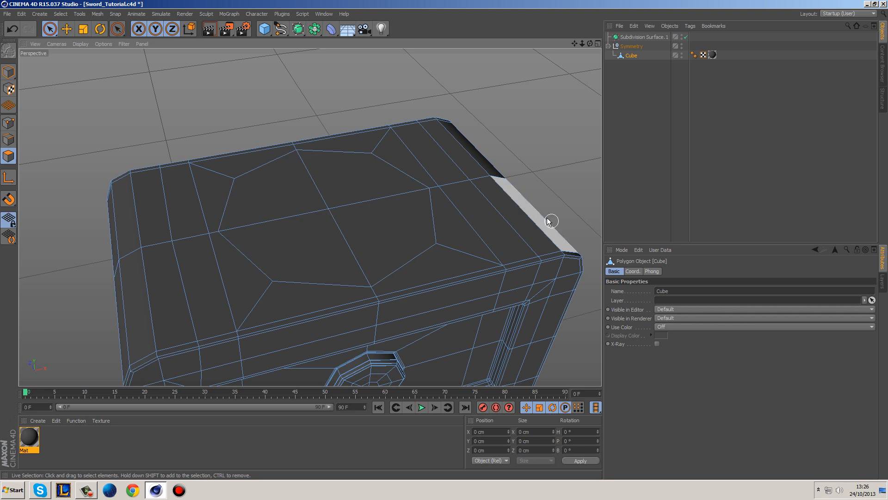
middle_click(448, 120)
middle_click(459, 133)
scroll(502, 209, down, 8)
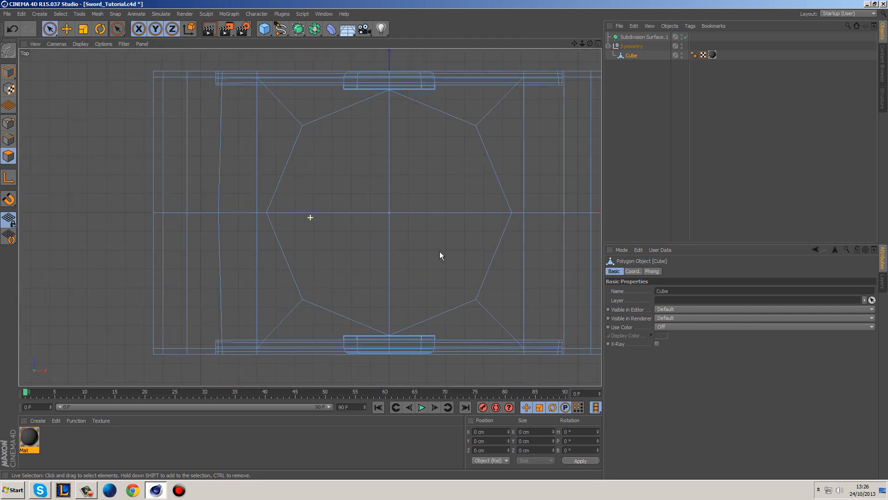
click(391, 217)
middle_click(388, 222)
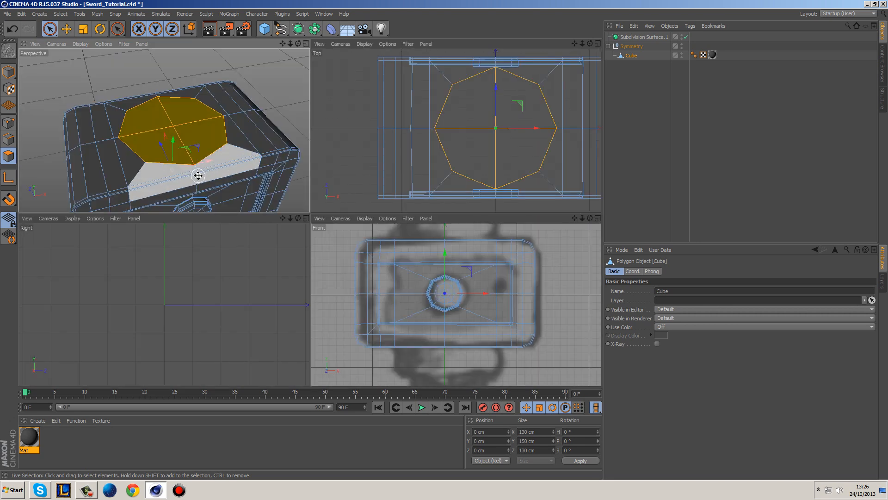
middle_click(198, 175)
alt+drag(353, 248, 318, 199)
alt+drag(225, 170, 435, 196)
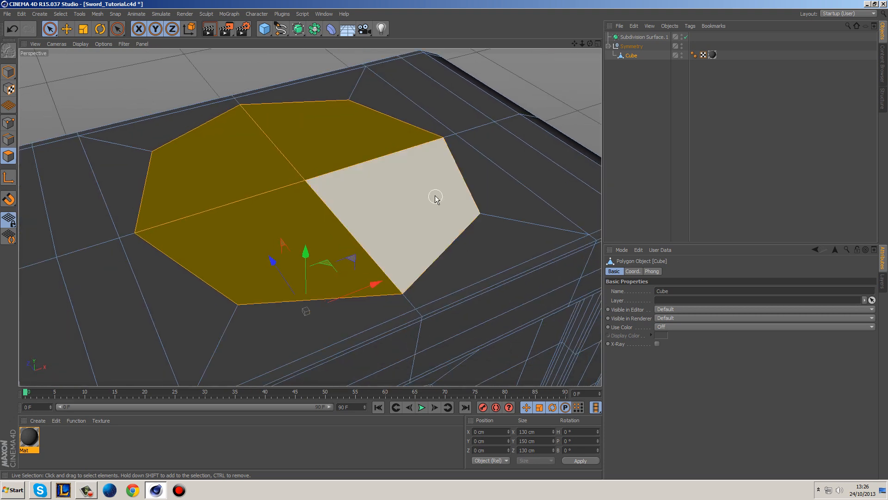
Inset the selected octagon polygons twice with Extrude Inner, using offsets of 1.8 cm and 1.2 cm.
right_click(490, 195)
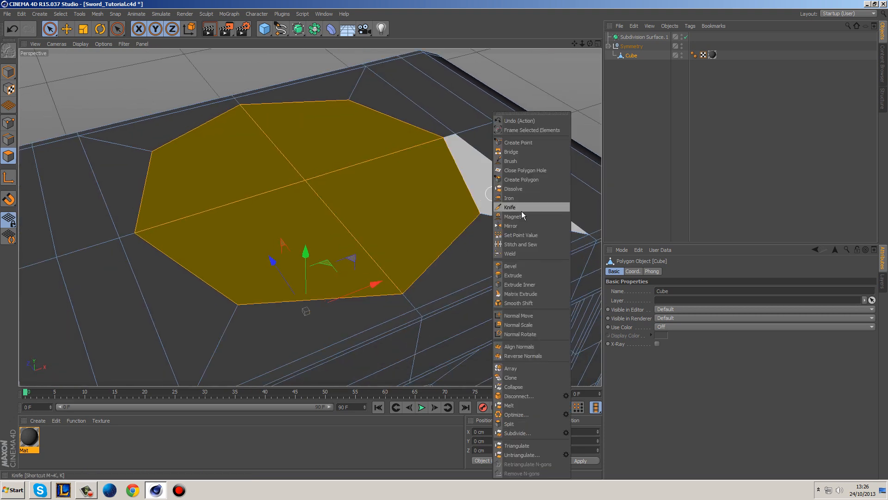
click(534, 284)
drag(533, 284, 551, 285)
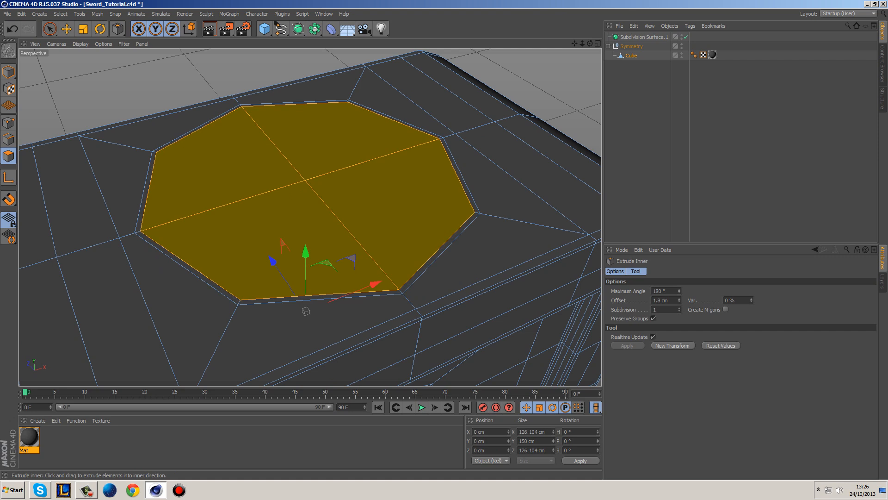
drag(515, 261, 526, 262)
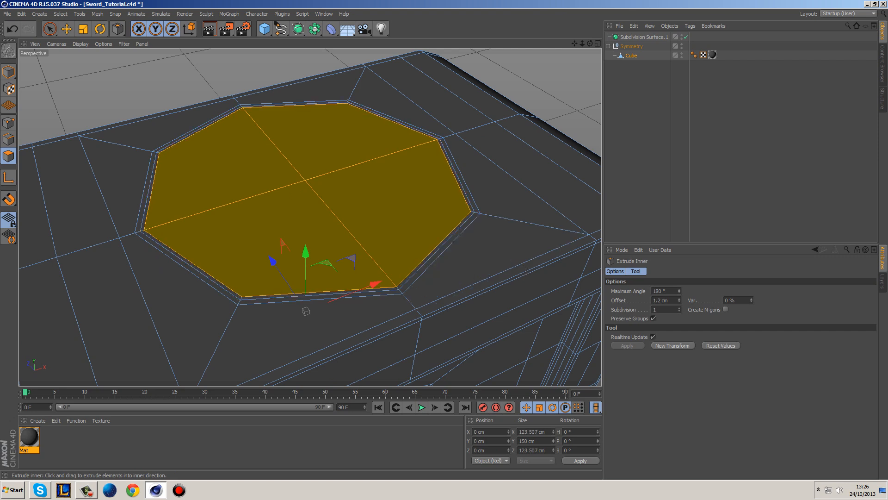
Extrude the inset octagon polygons outward by 19.6 cm.
right_click(522, 263)
click(546, 275)
drag(510, 269, 640, 270)
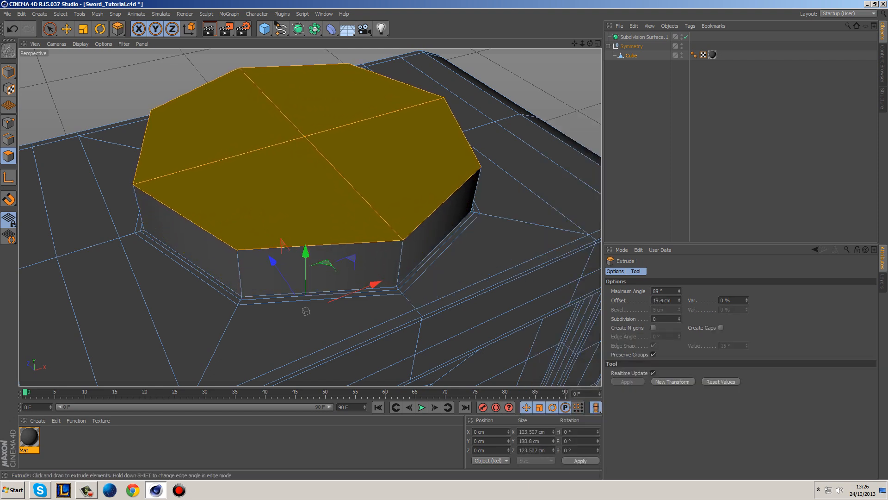
Inset the raised octagon's faces to leave a thin rim and extrude them by -30.7 cm to form a recess.
right_click(505, 269)
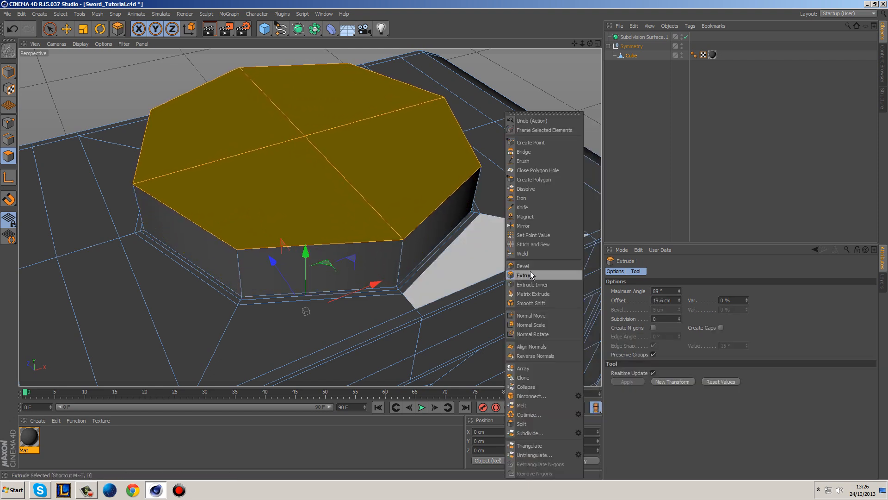
click(520, 274)
drag(515, 267, 402, 257)
right_click(530, 268)
click(533, 275)
Inset the recess floor to a smaller octagon about 48 cm wide and clear the polygon selection.
right_click(520, 260)
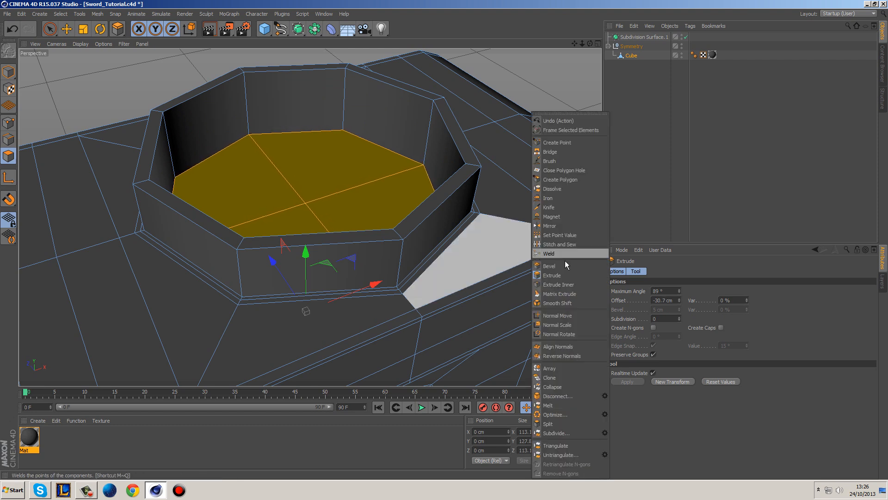
click(562, 284)
drag(548, 272, 622, 271)
click(50, 28)
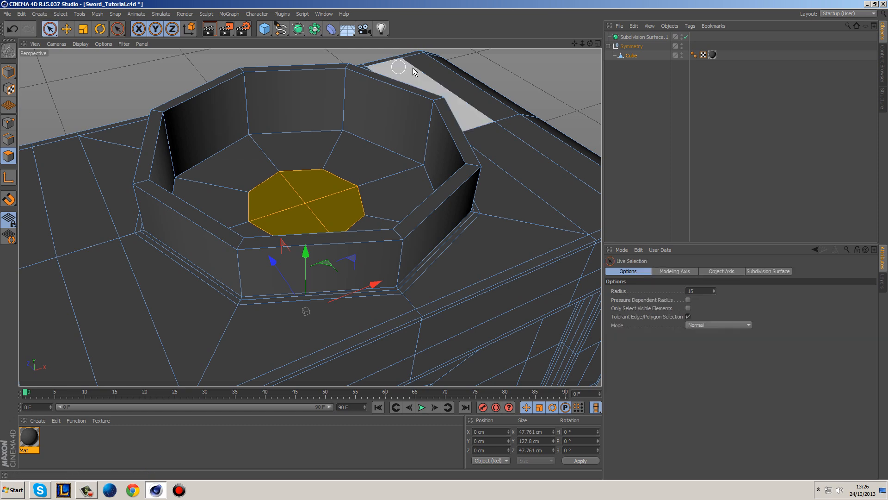
click(581, 90)
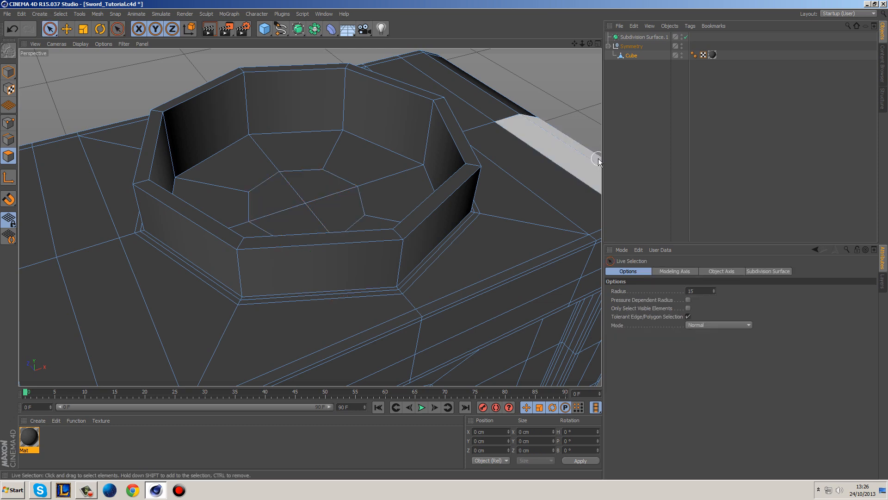
click(578, 181)
click(525, 218)
click(466, 182)
click(484, 228)
click(503, 162)
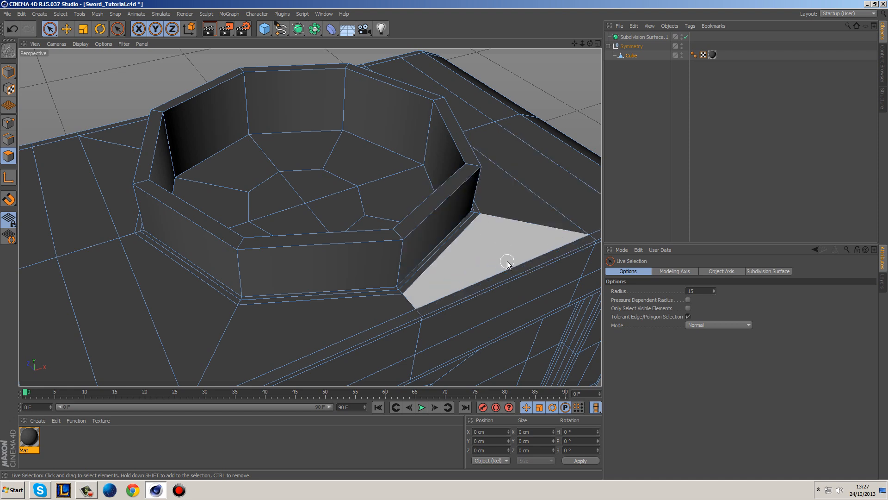
Add knife loop cuts near the upper and lower edges of the top socket's outer and inner walls and around its floor edge.
scroll(506, 260, up, 2)
alt+drag(475, 252, 479, 236)
scroll(440, 248, up, 3)
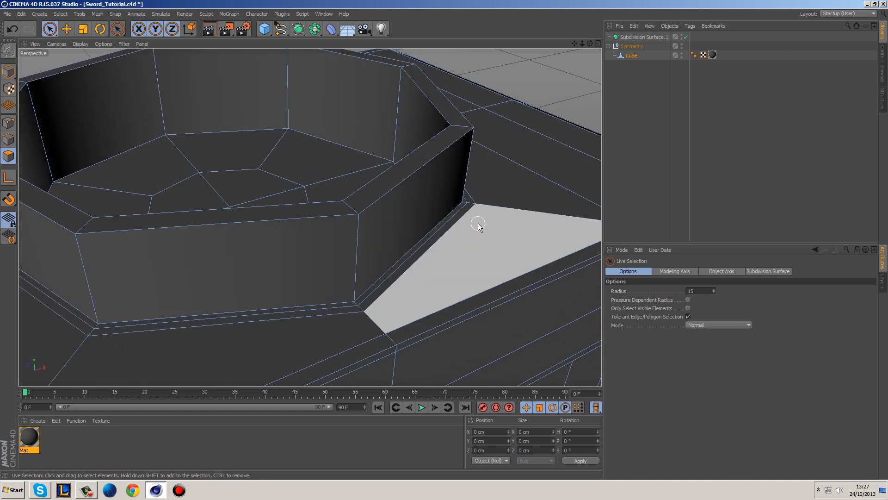
alt+middle_drag(476, 222, 499, 252)
right_click(555, 111)
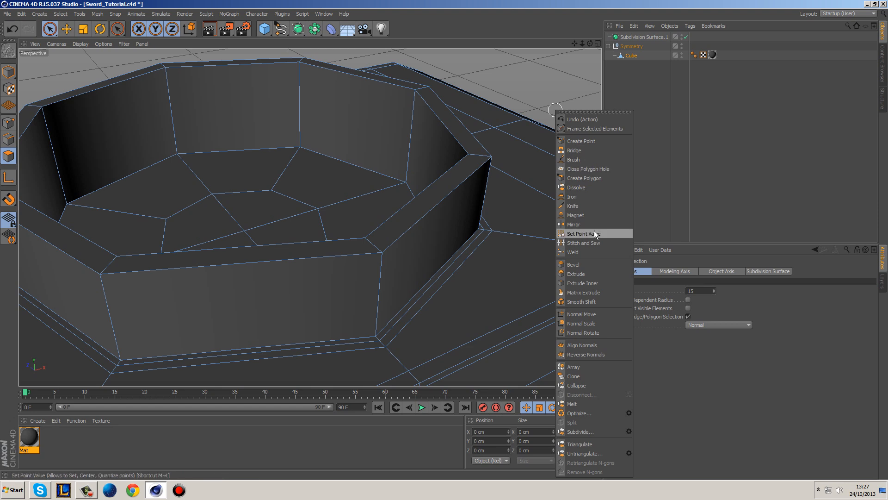
click(591, 205)
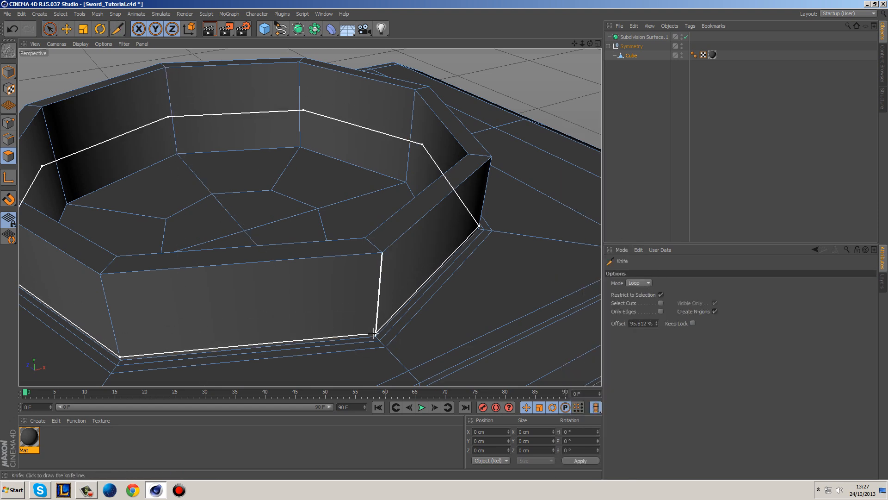
click(382, 265)
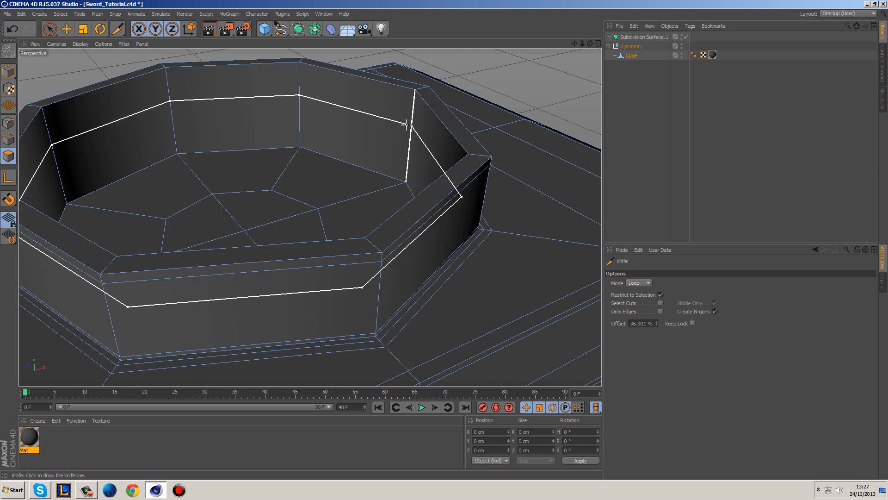
click(412, 95)
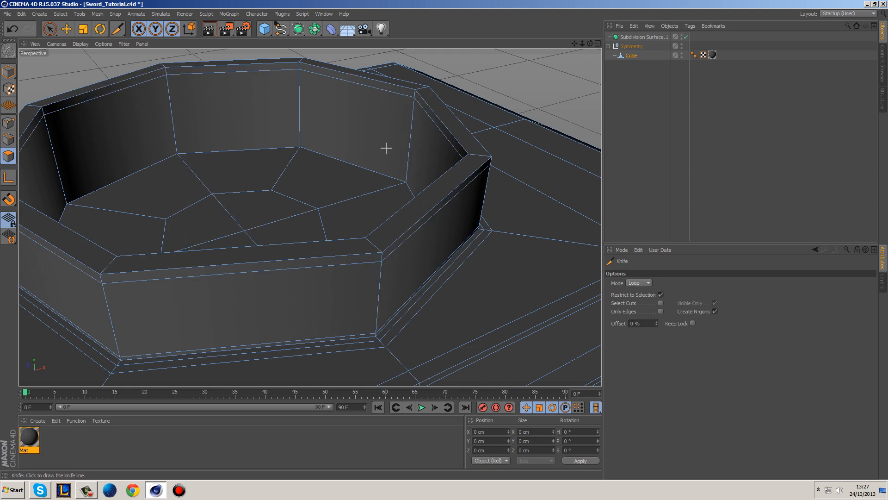
click(406, 176)
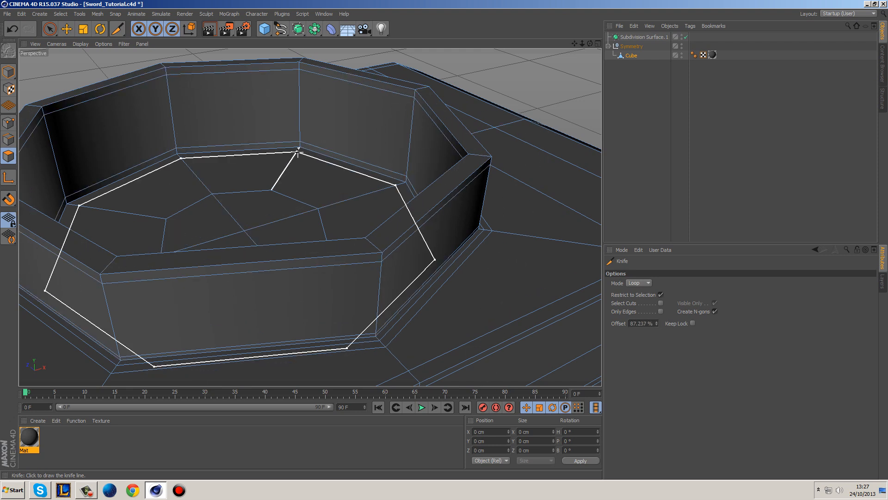
Nest the Symmetry object under Subdivision Surface.1 to preview the smoothed socket, and switch the subdivision off again.
click(631, 46)
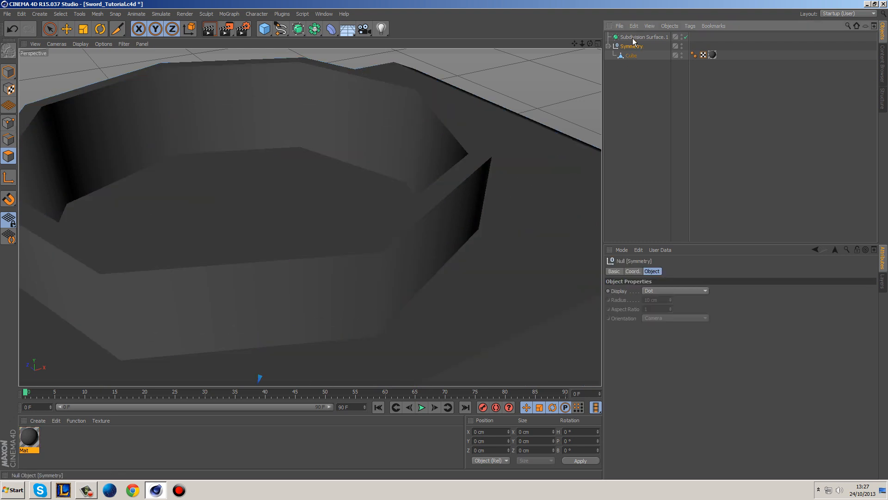
drag(635, 40, 635, 41)
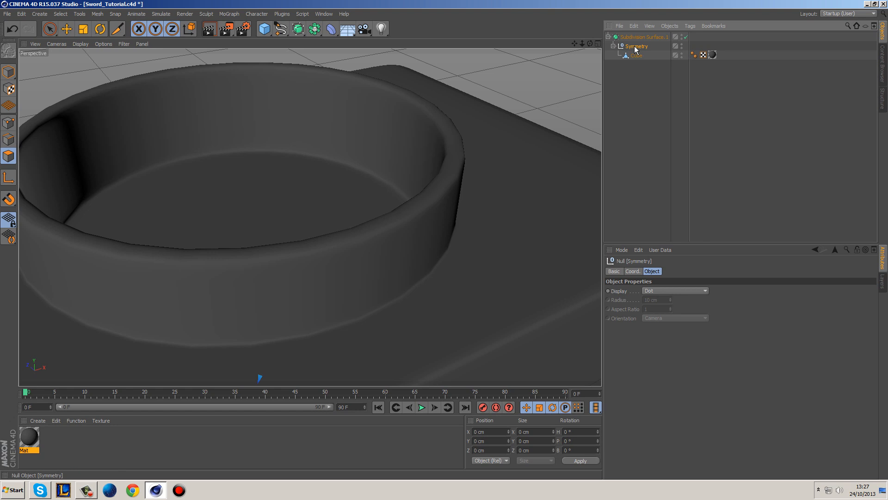
key(q)
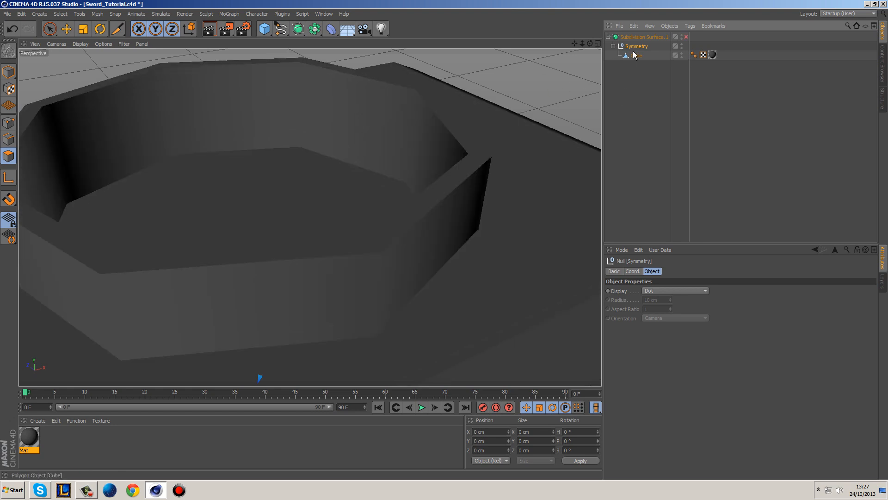
Loop-select the inner and outer rim edges of the Cube's top octagon and bevel them with a 1 cm offset.
click(628, 54)
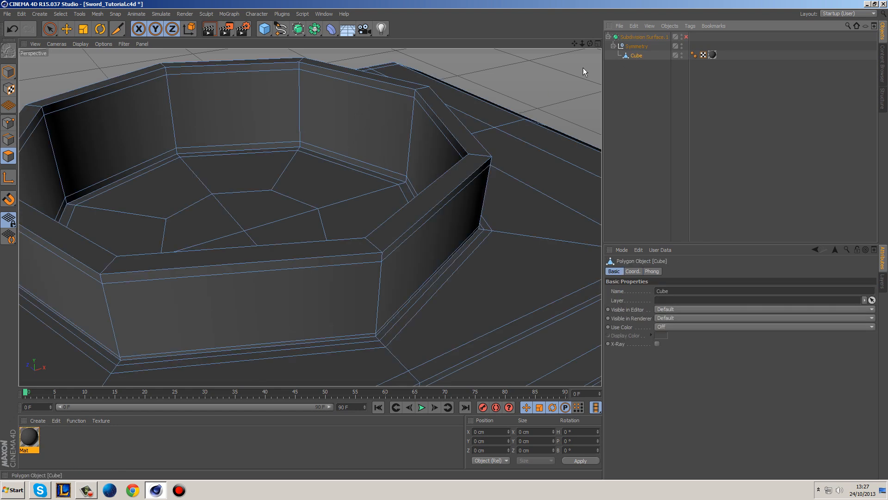
click(50, 30)
key(u)
key(l)
click(437, 113)
shift+click(446, 111)
right_click(504, 87)
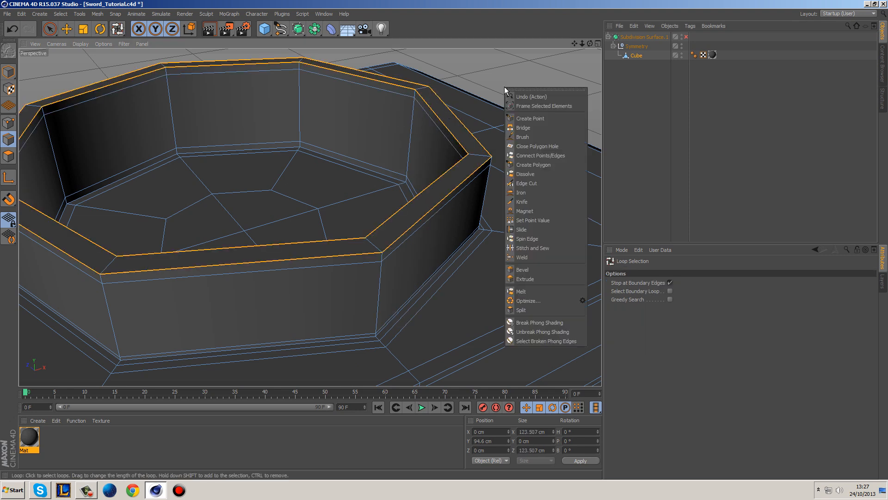
click(537, 270)
drag(537, 270, 557, 270)
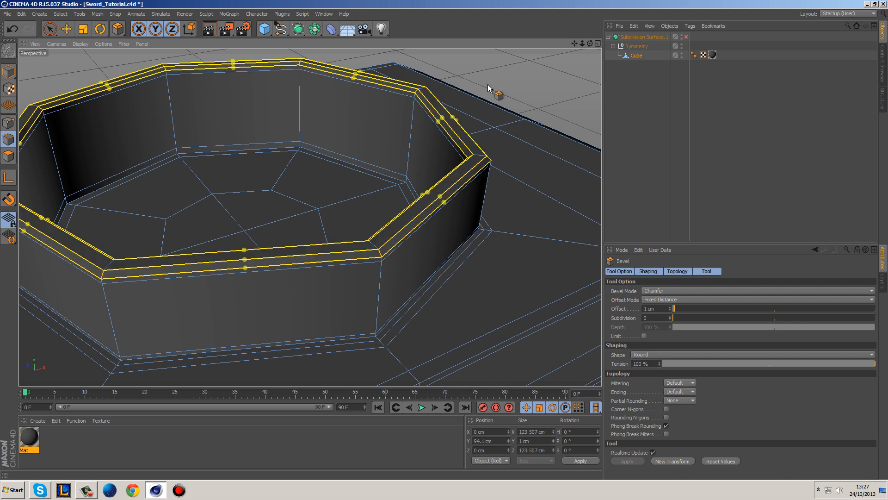
Loop-select the new edge loops along the top socket's chamfered rim and bevel them with a 0.04 cm offset.
key(u)
key(l)
click(467, 147)
shift+click(426, 204)
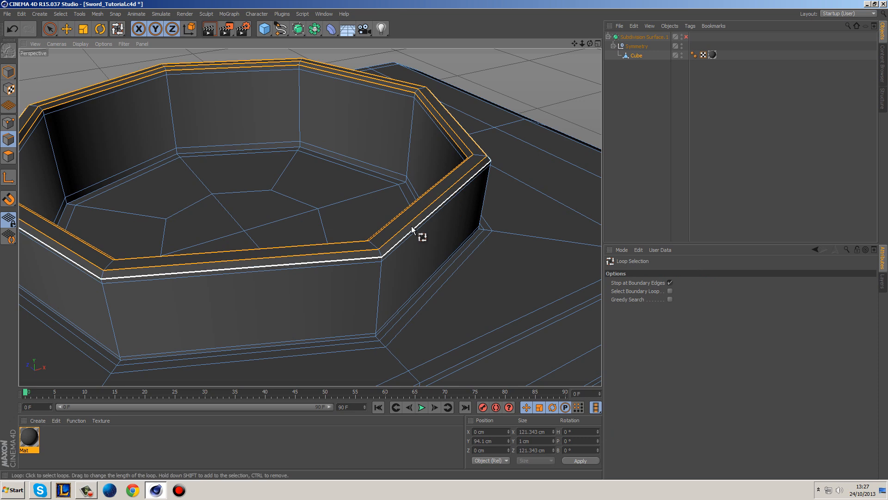
shift+click(413, 237)
scroll(413, 237, up, 2)
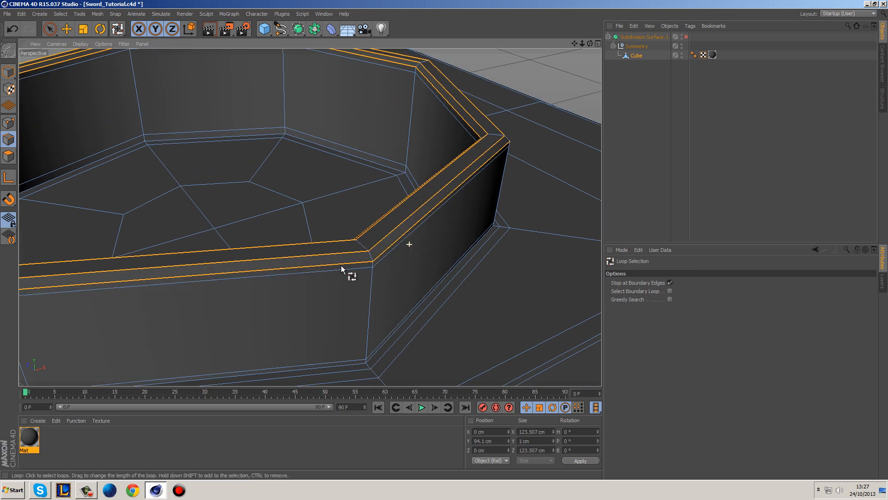
scroll(341, 267, up, 3)
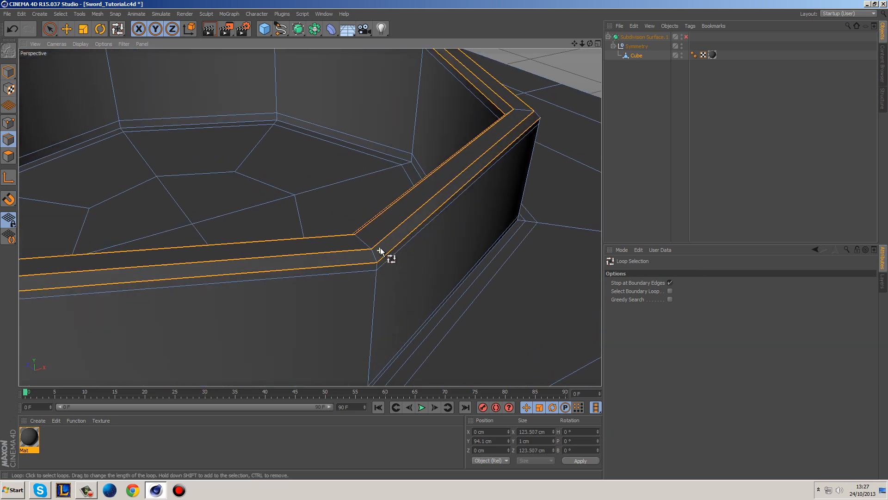
right_click(384, 257)
click(401, 401)
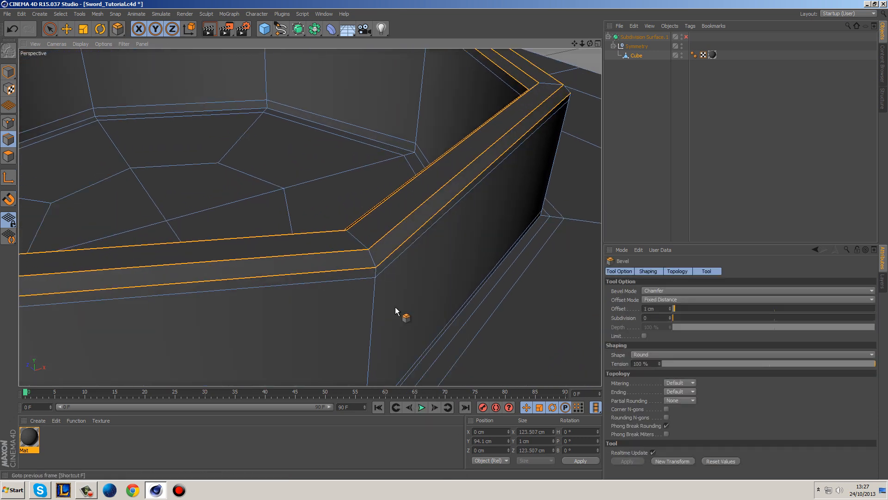
click(402, 278)
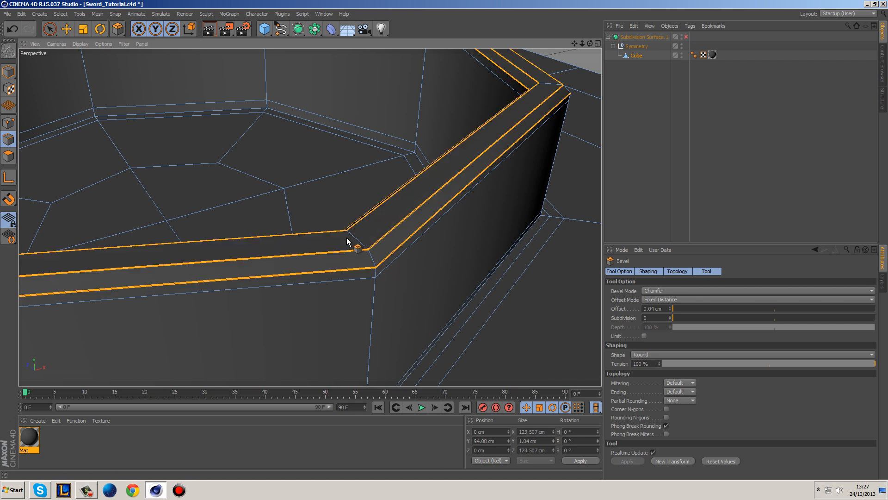
Clear the edge selection and toggle the Subdivision Surface on and off to check the smoothed top socket.
click(50, 29)
scroll(278, 145, down, 4)
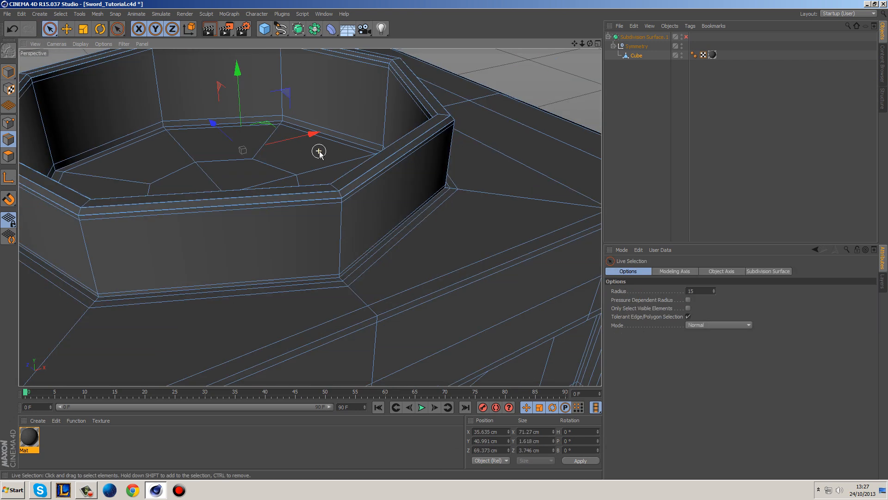
click(550, 76)
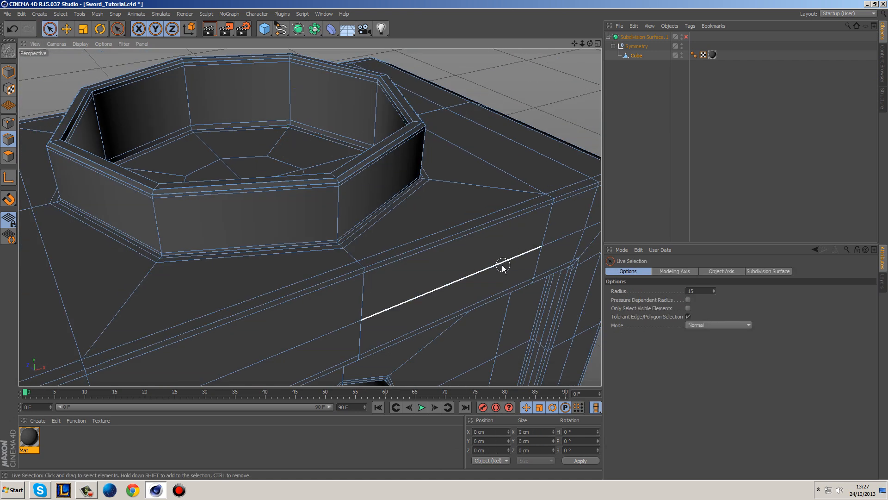
key(q)
key(q)
Loop-select the inner and outer rim edges of the underside octagon and bevel them with a 1.6 cm offset.
alt+drag(518, 329, 414, 224)
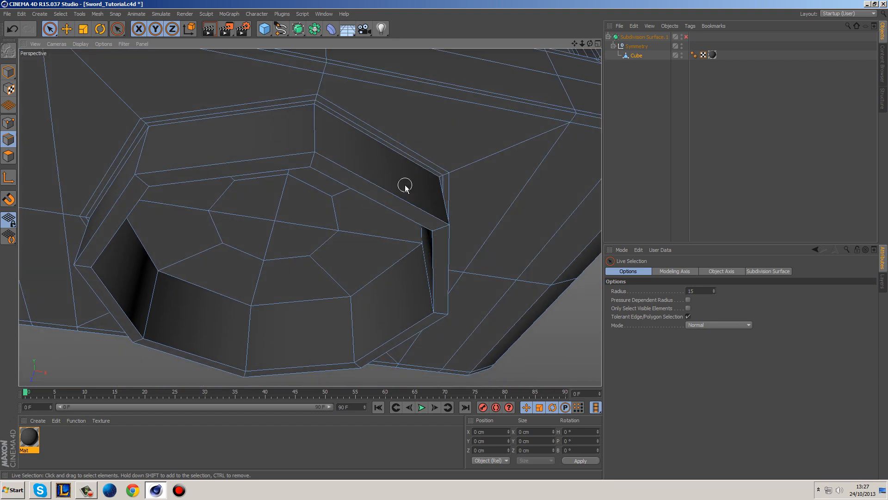
right_click(361, 167)
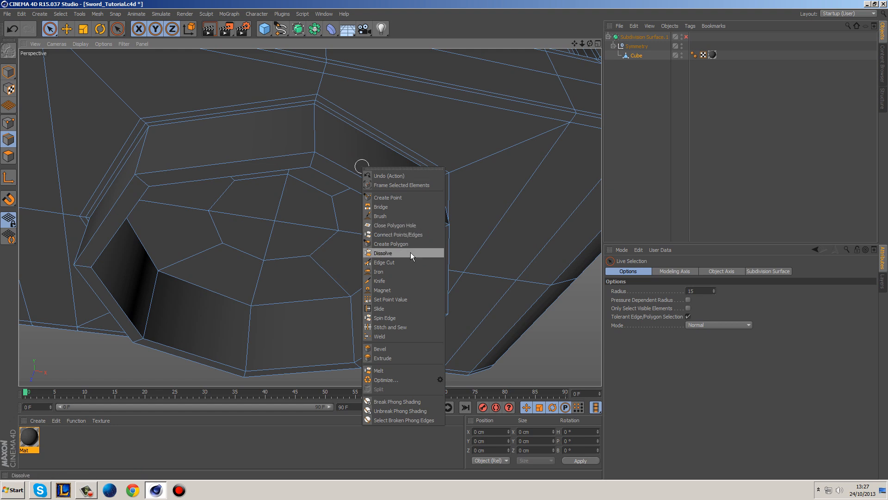
click(372, 93)
key(u)
key(l)
click(347, 170)
click(356, 185)
right_click(380, 187)
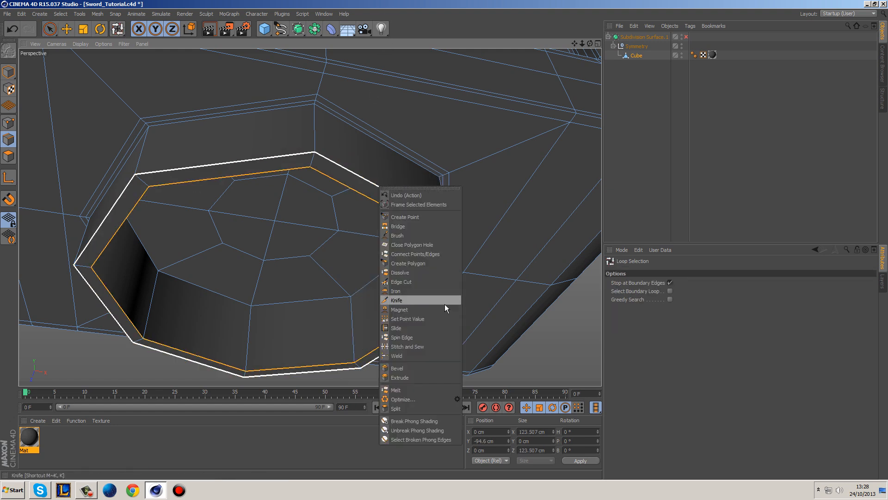
click(409, 368)
drag(396, 263, 384, 234)
right_click(385, 234)
click(422, 402)
Loop-select the edge loops along the underside socket's chamfered rim and bevel them with a 0.04 cm offset.
scroll(382, 159, up, 6)
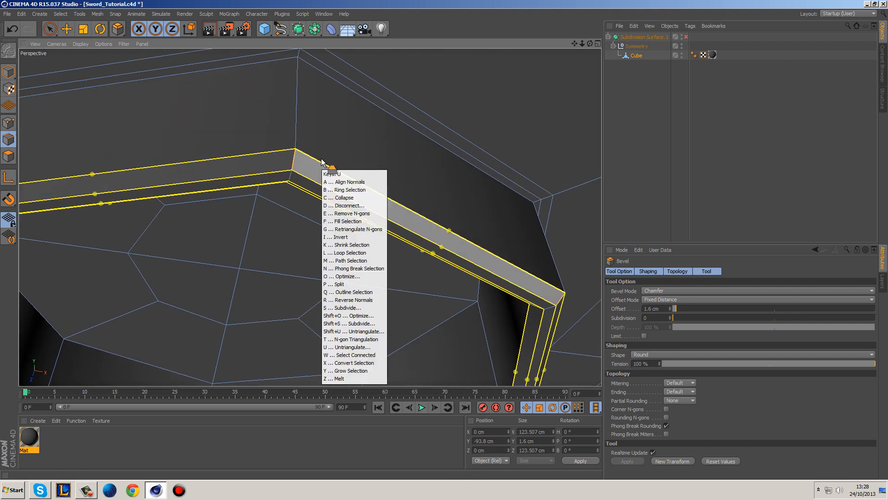
key(u)
key(l)
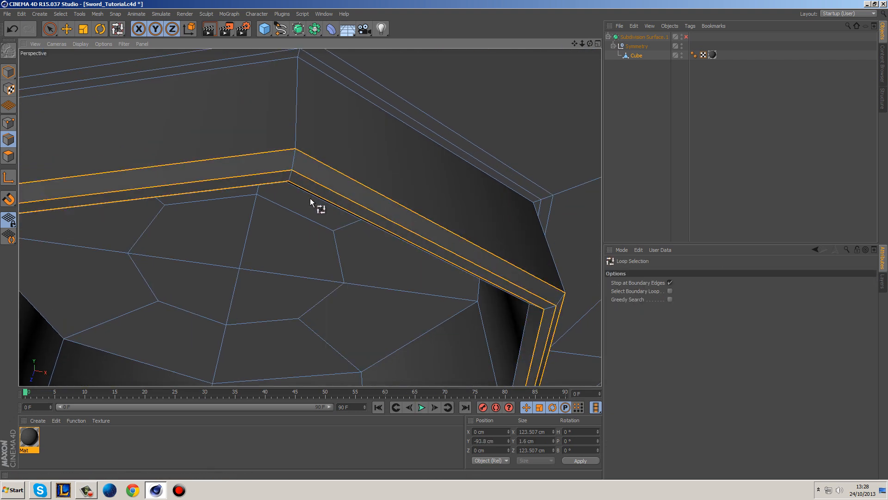
right_click(405, 197)
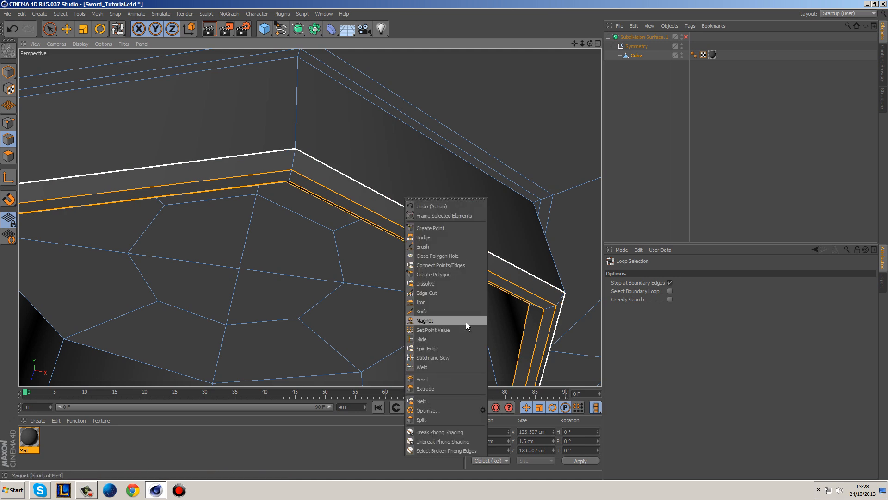
click(431, 379)
drag(407, 209, 411, 212)
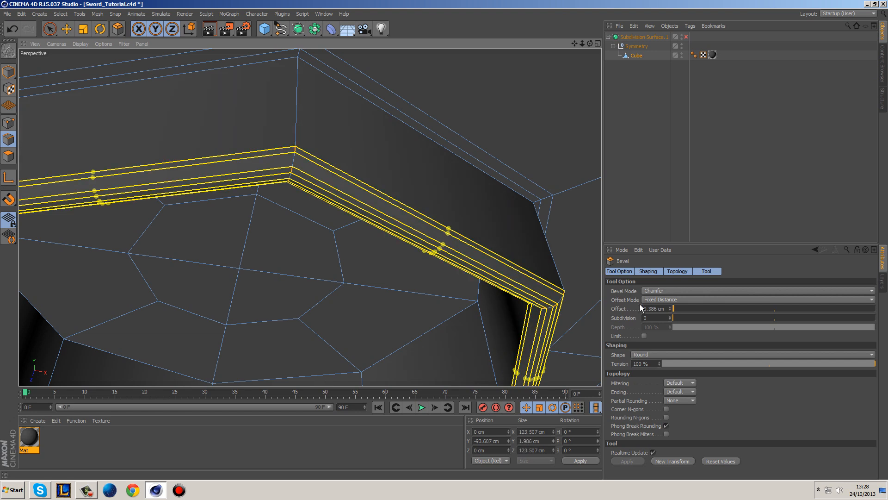
key(BackSpace)
text(0)
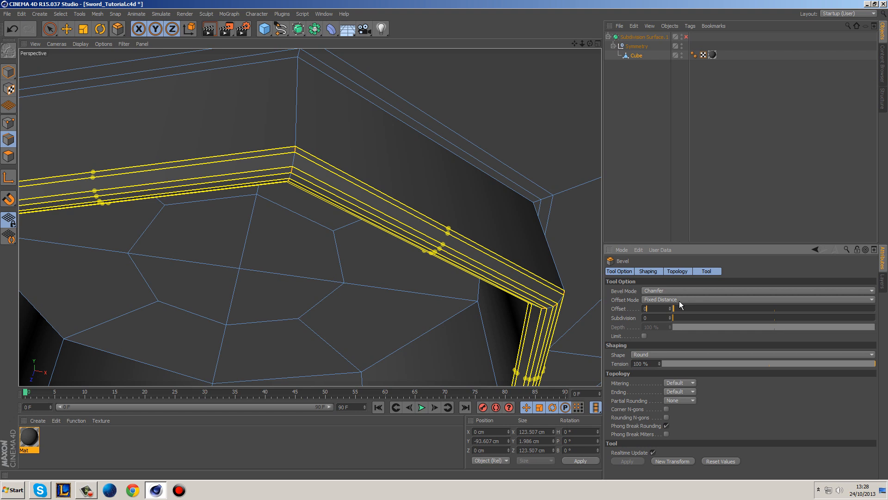
text(.04)
key(Return)
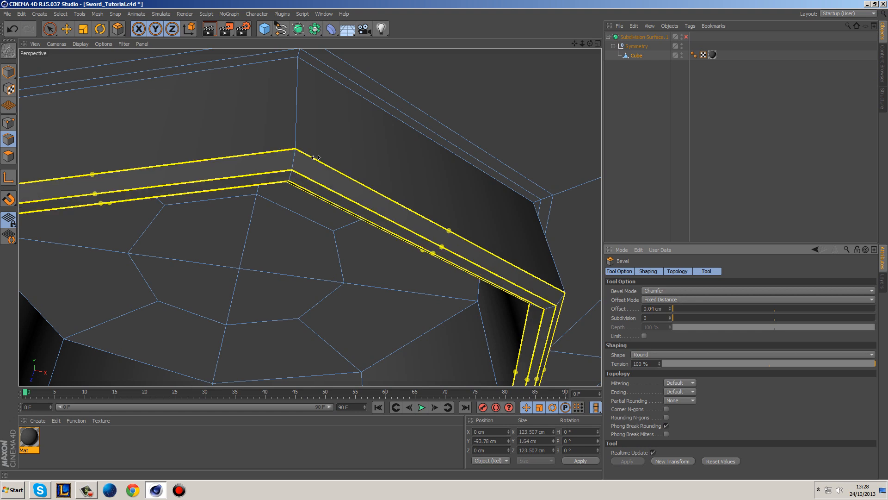
Clear the selection and add knife loop cuts near the rim and base of the underside socket's outer and inner walls and around its floor.
click(50, 29)
click(298, 234)
click(308, 230)
right_click(494, 145)
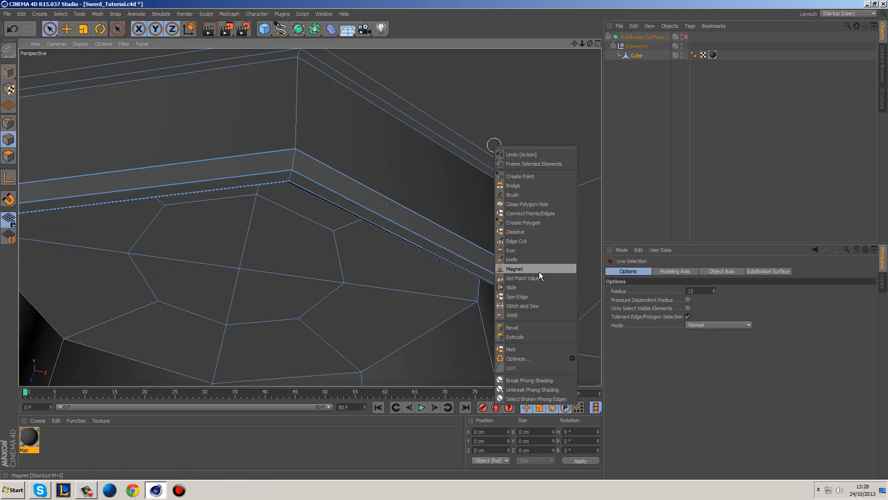
click(519, 258)
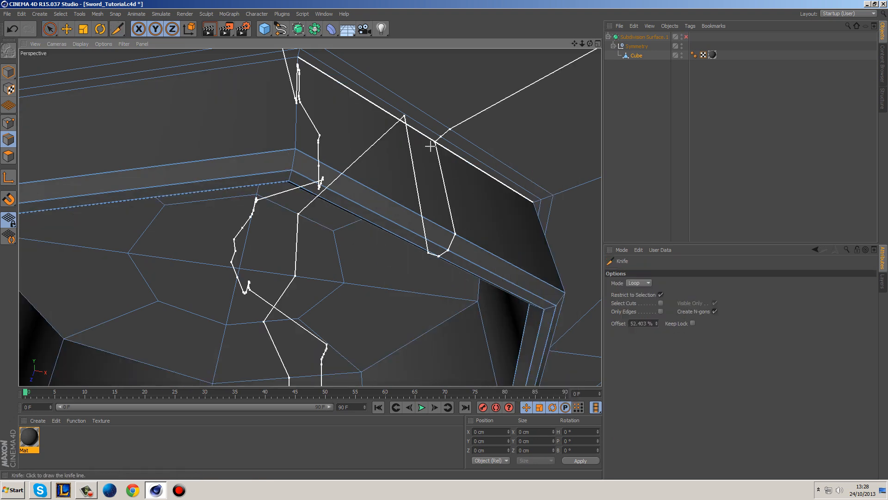
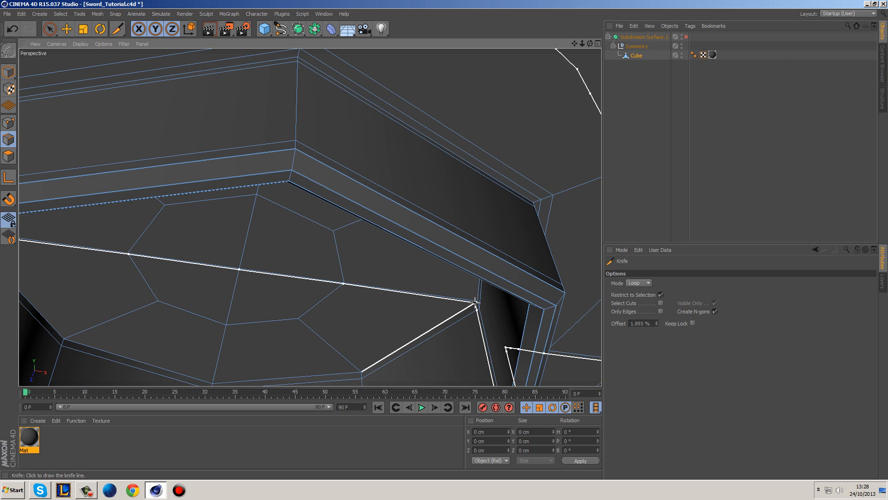
alt+drag(466, 324, 544, 413)
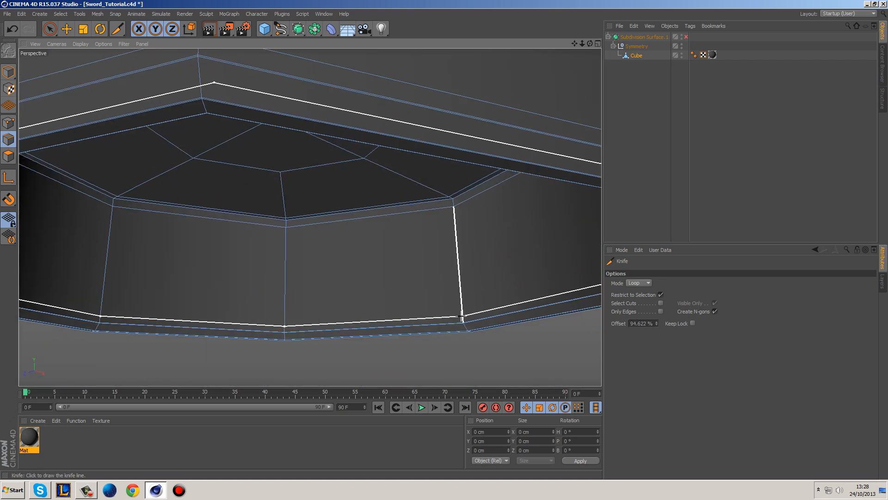
scroll(368, 266, down, 4)
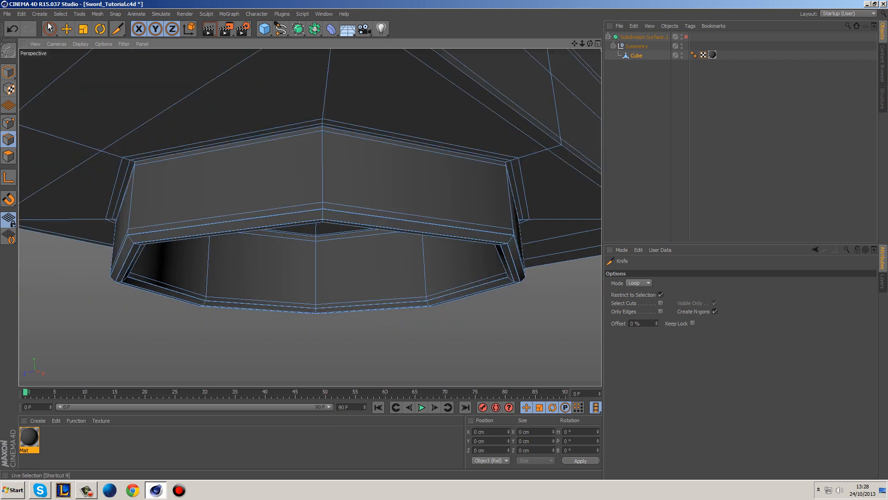
click(52, 25)
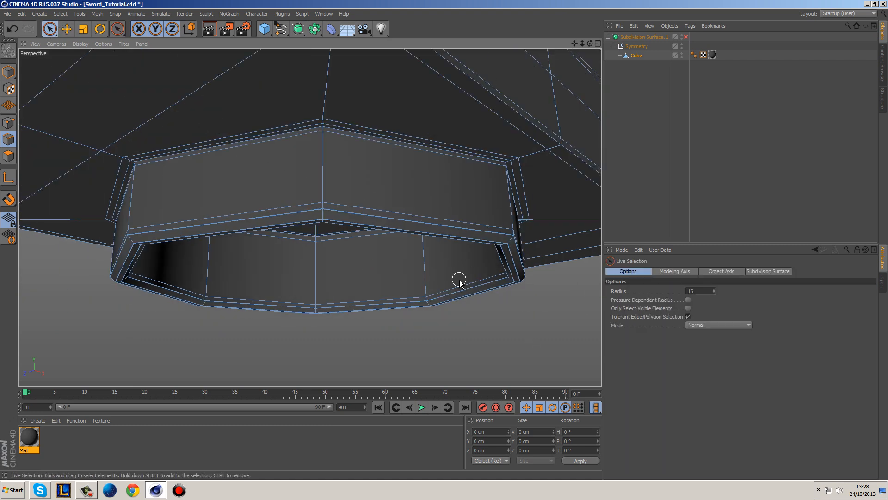
Turn on the Subdivision Surface, clear the object selection and inspect the smoothed underside and top sockets from several angles.
key(q)
click(629, 156)
alt+drag(557, 279, 502, 285)
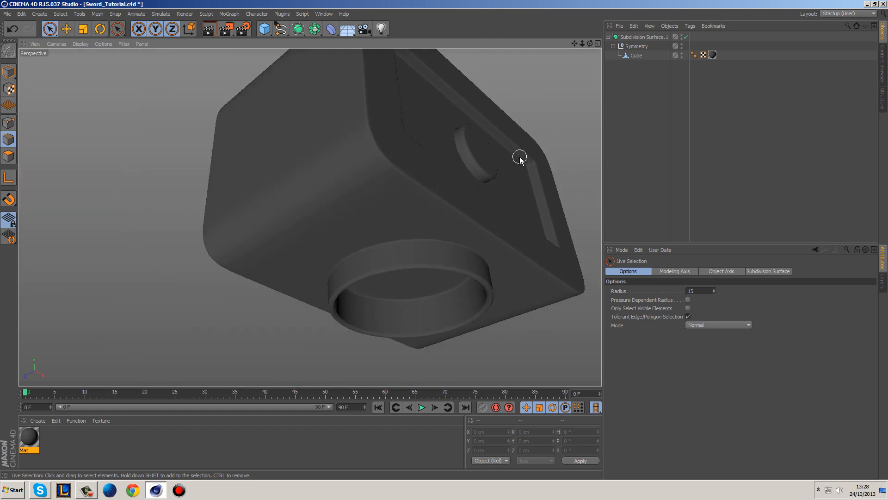
alt+drag(518, 159, 415, 267)
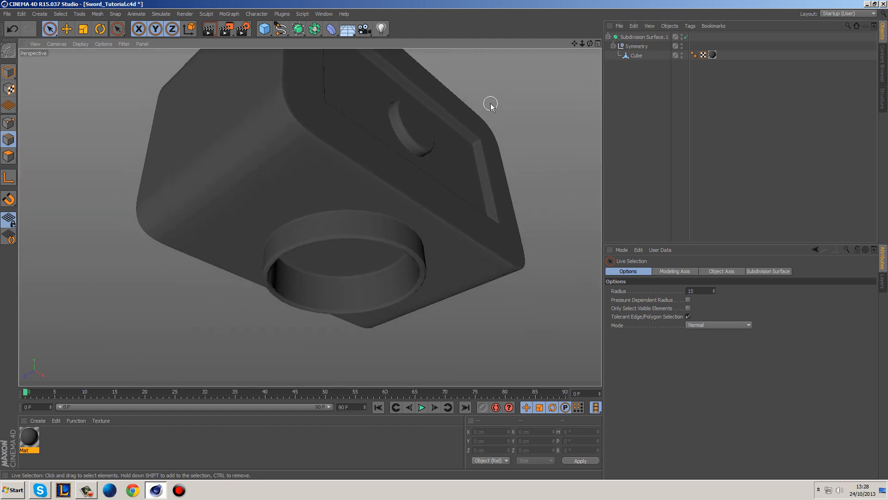
alt+drag(489, 106, 477, 233)
scroll(397, 148, up, 6)
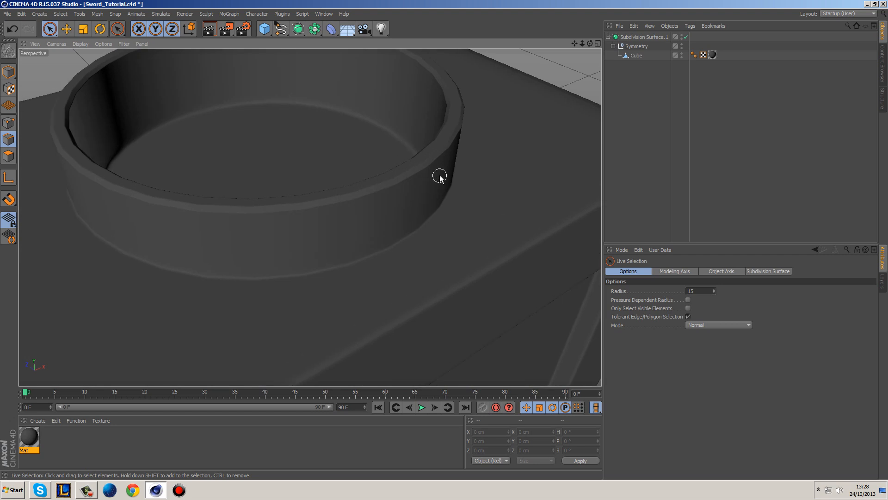
alt+drag(465, 217, 445, 199)
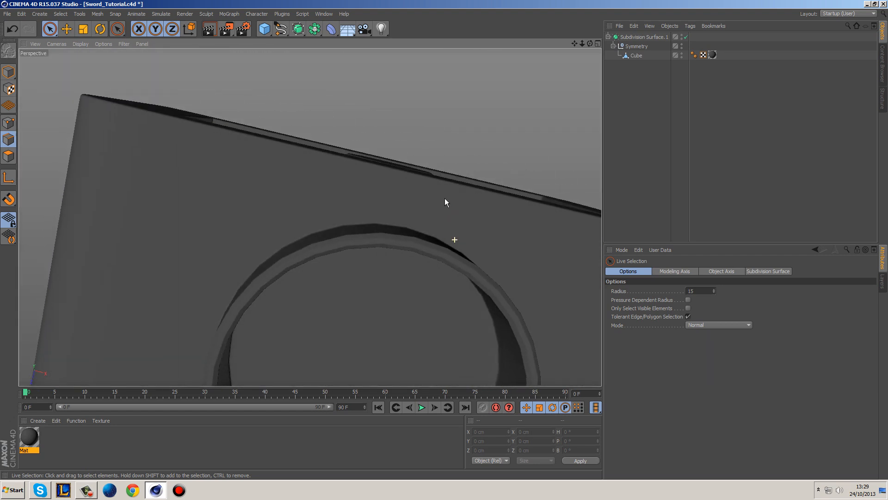
mouse_move(476, 240)
alt+mouse_down()
mouse_move(442, 208)
mouse_move(458, 248)
mouse_move(539, 298)
mouse_move(520, 313)
mouse_move(468, 252)
alt+mouse_up()
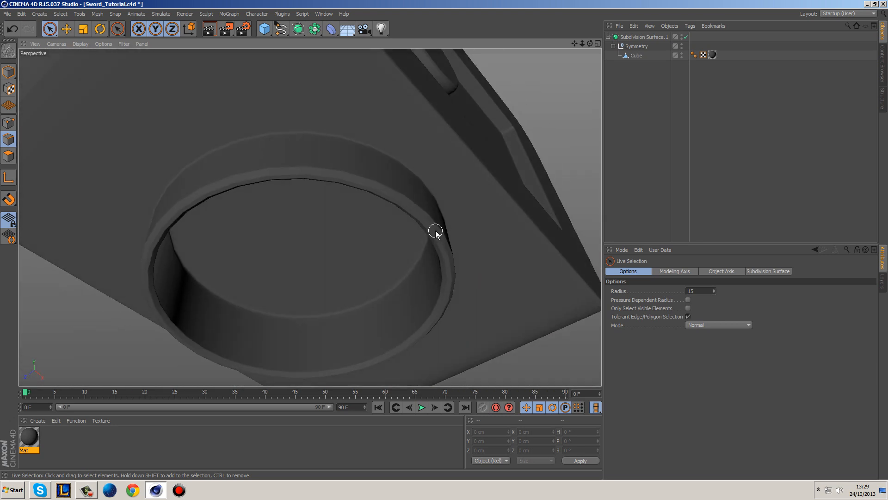
alt+drag(455, 243, 451, 331)
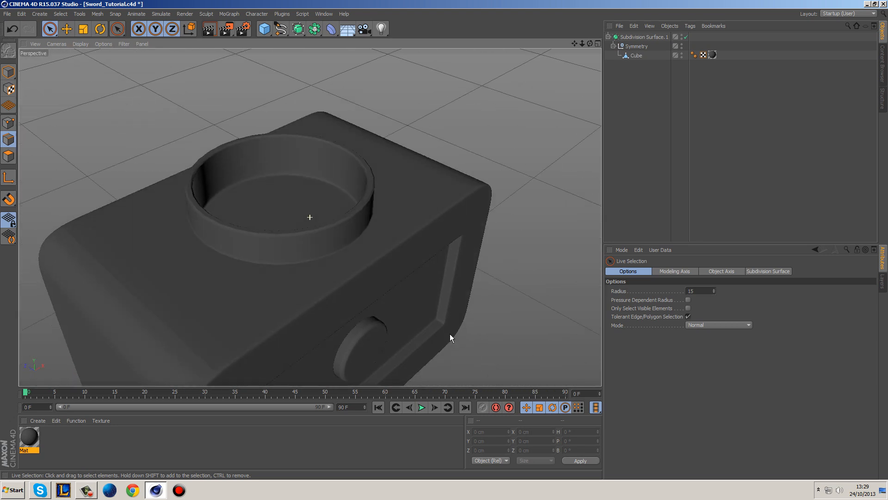
scroll(337, 199, up, 10)
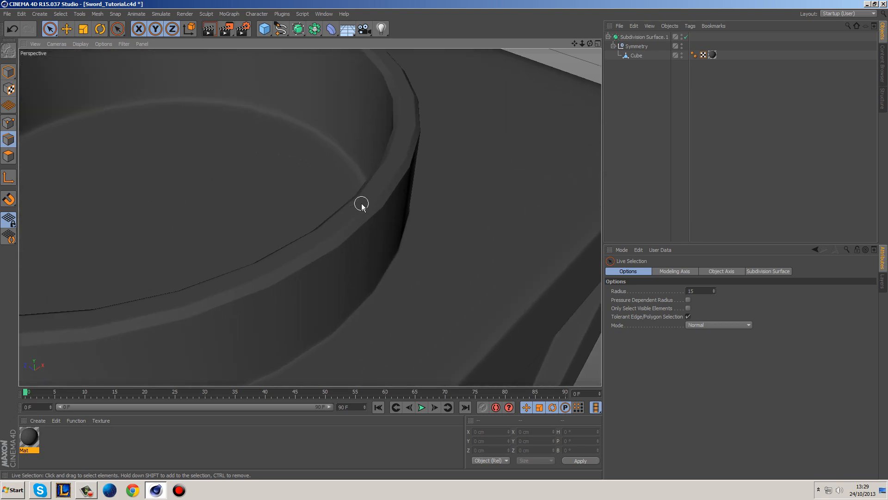
scroll(362, 204, down, 8)
Switch the Cube to polygon editing and undo the socket modelling back to the flat, selected top octagon.
click(8, 156)
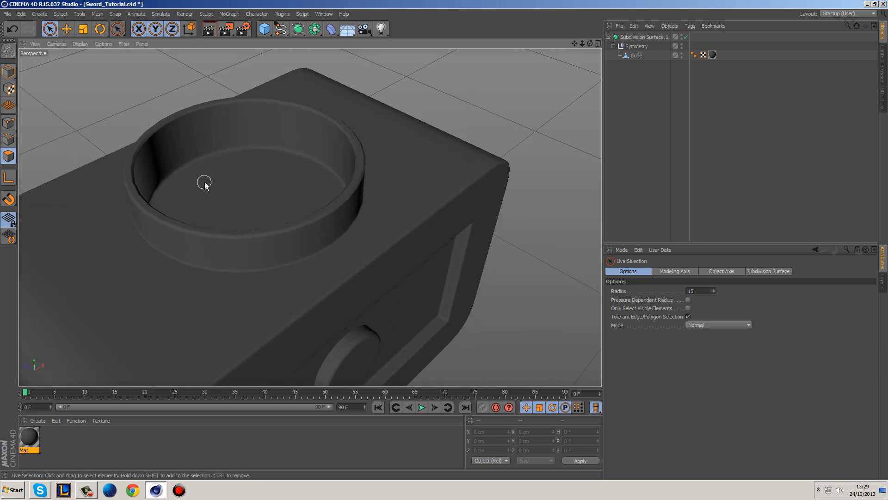
click(636, 58)
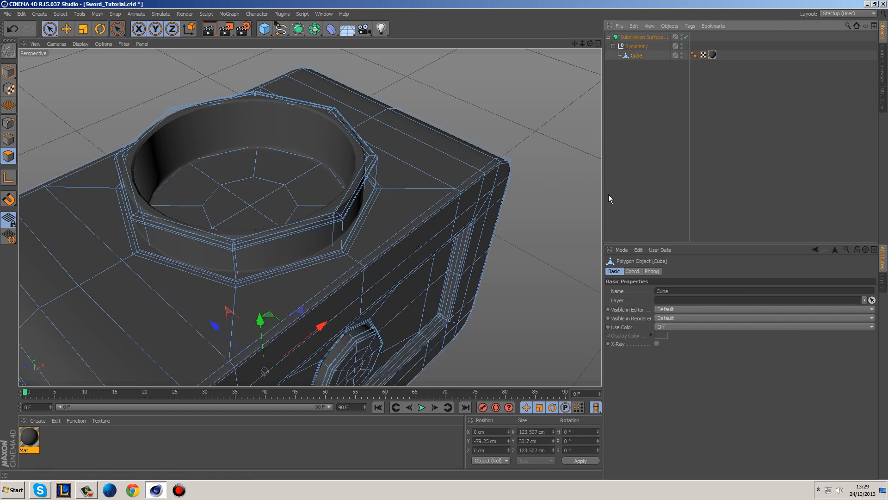
key(ctrl+z)
key(ctrl+z)
key(ctrl+z)
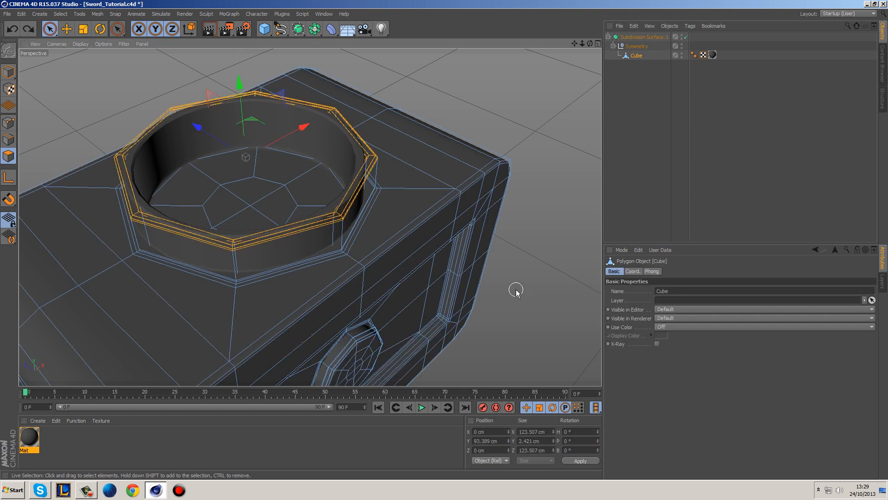
key(ctrl+z)
key(ctrl+z)
key(ctrl+z)
key(ctrl+z)
key(ctrl+z)
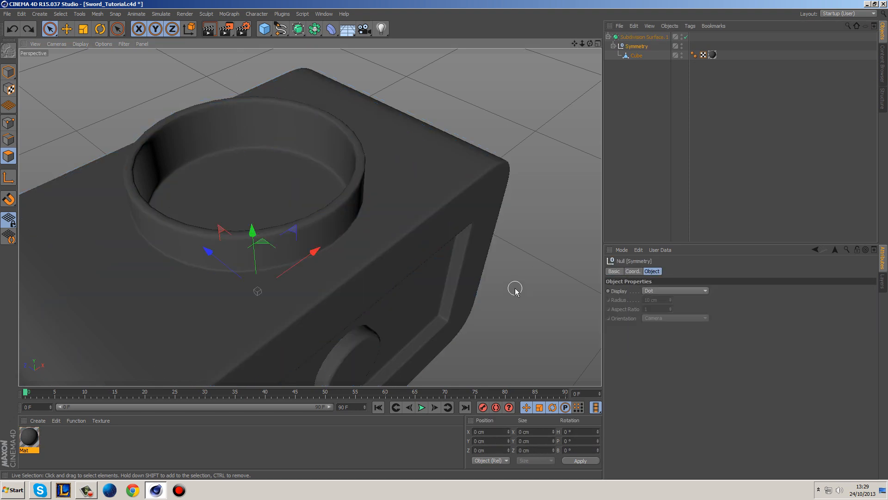
key(ctrl+z)
key(ctrl+z)
key(ctrl+z)
key(ctrl+z)
key(ctrl+z)
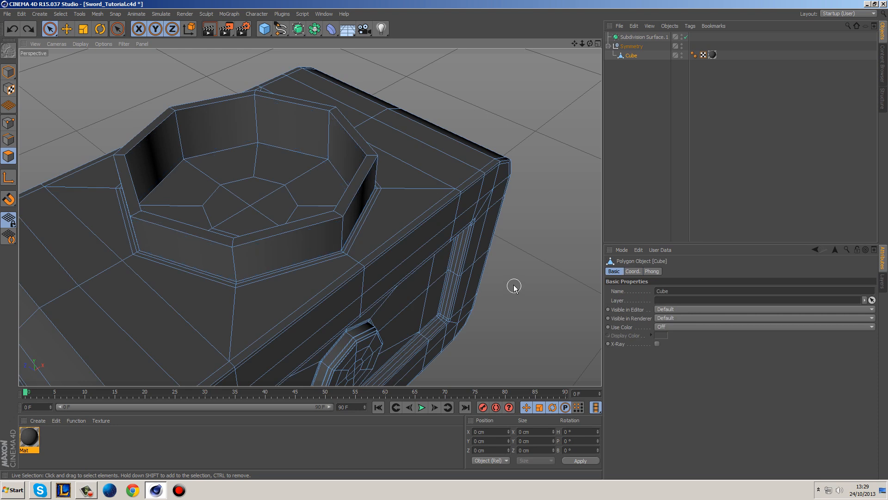
key(ctrl+z)
key(ctrl+z)
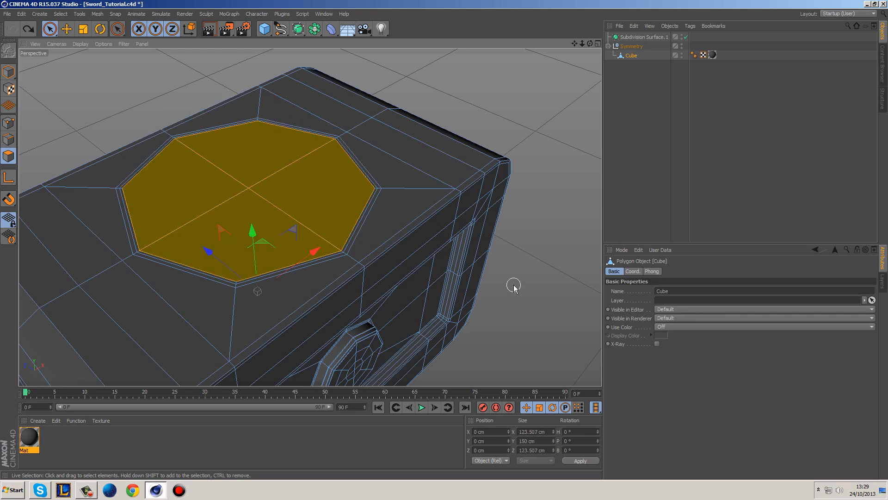
key(ctrl+s)
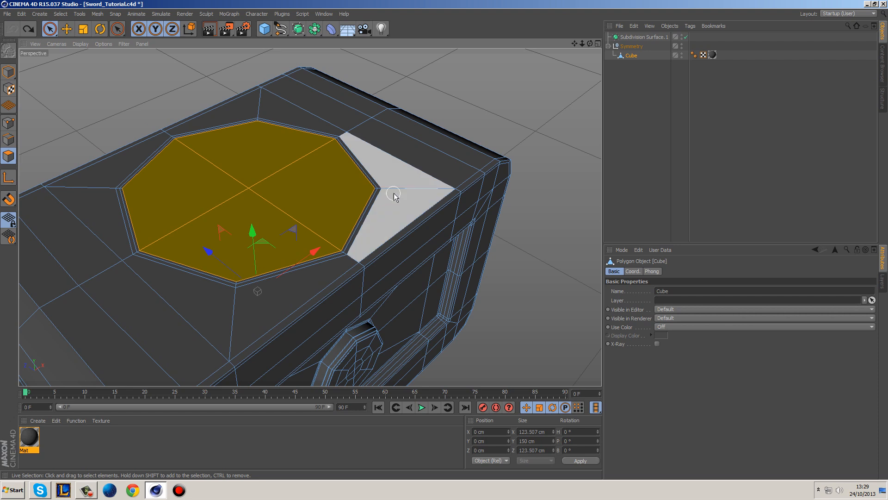
Extrude the selected top octagon by 0.4 cm for a base support loop and again by 20 cm for the outer wall.
scroll(378, 207, up, 2)
scroll(383, 222, up, 2)
right_click(384, 216)
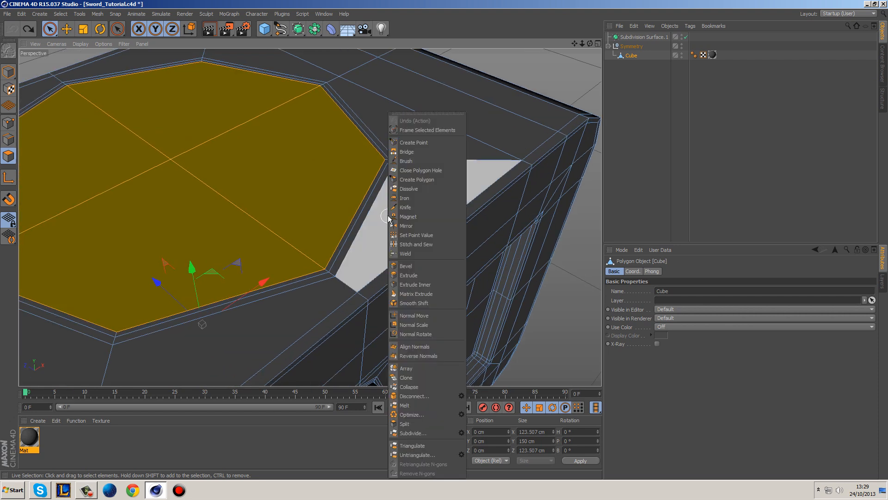
click(419, 278)
drag(379, 251, 382, 251)
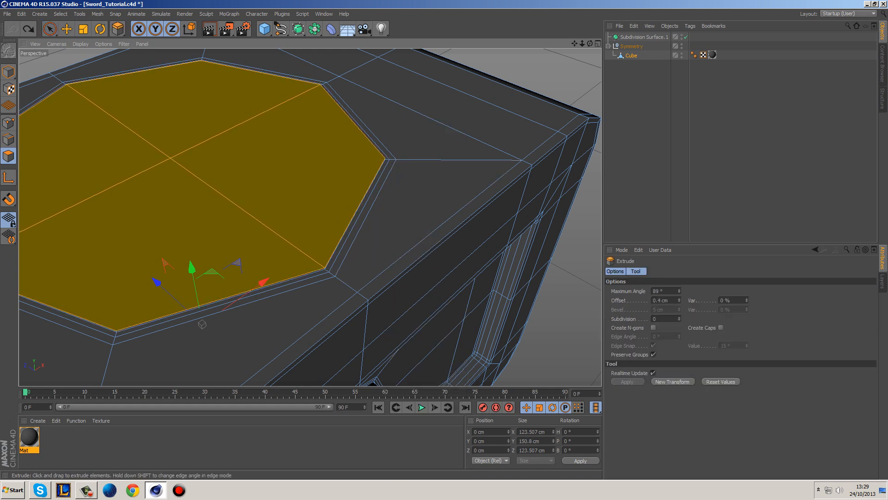
drag(387, 254, 458, 254)
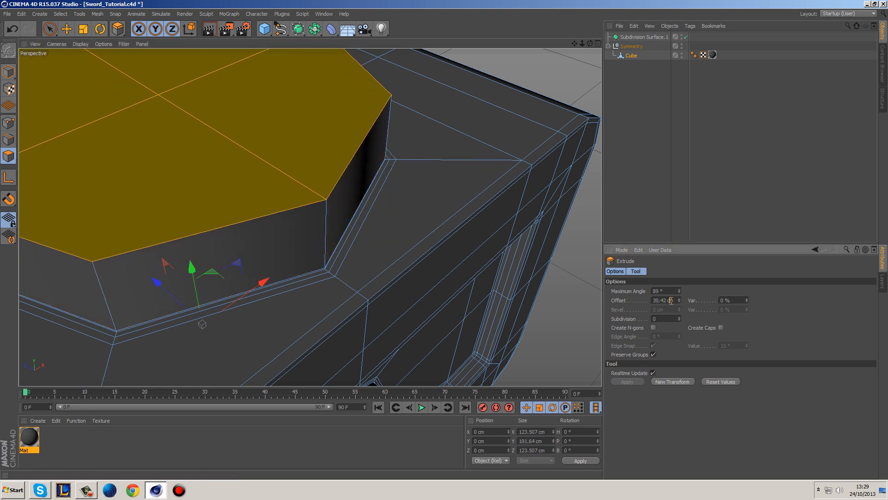
text(20)
key(Return)
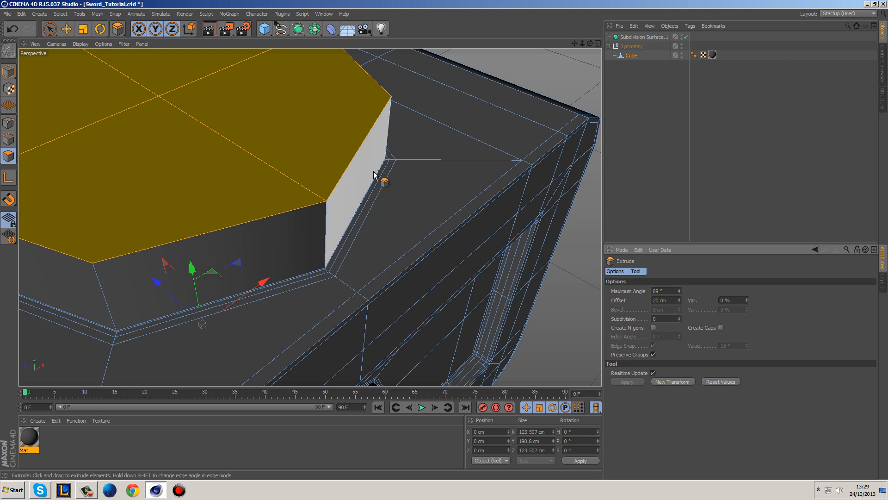
Extrude the raised octagon another 0.4 cm to add a support loop at the outer rim.
drag(402, 190, 404, 189)
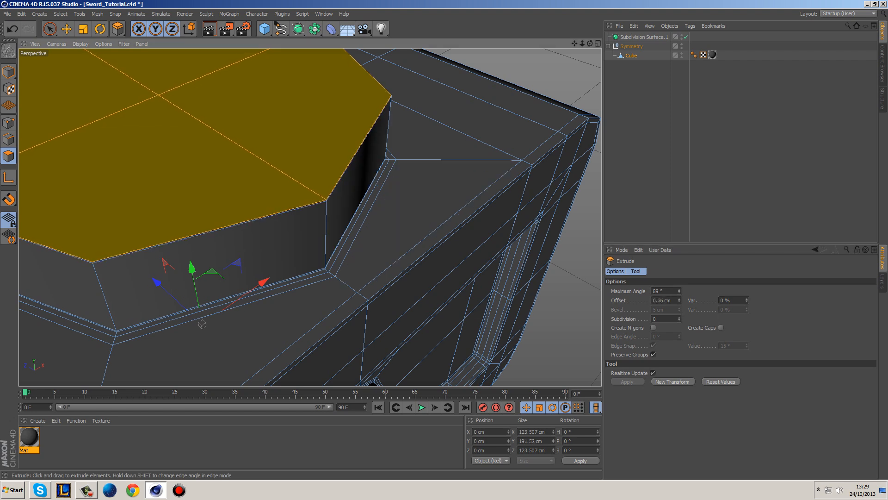
click(667, 301)
text(0.4)
key(Return)
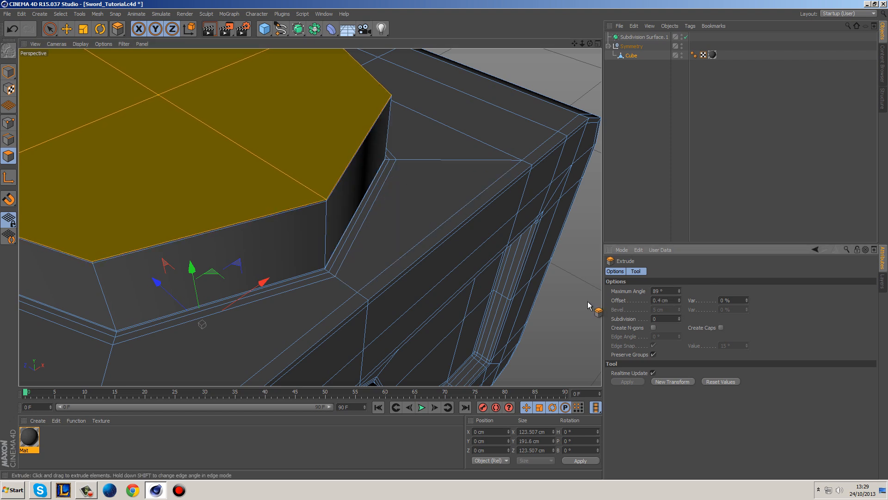
Inset the raised octagon with Extrude Inner at a 5 cm offset to form the socket rim.
right_click(459, 187)
click(490, 285)
drag(494, 284, 460, 245)
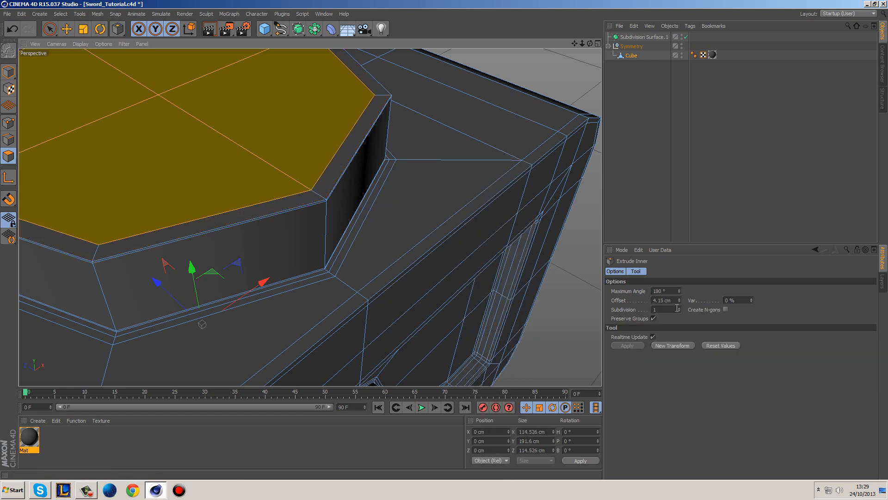
click(668, 301)
text(5)
key(Return)
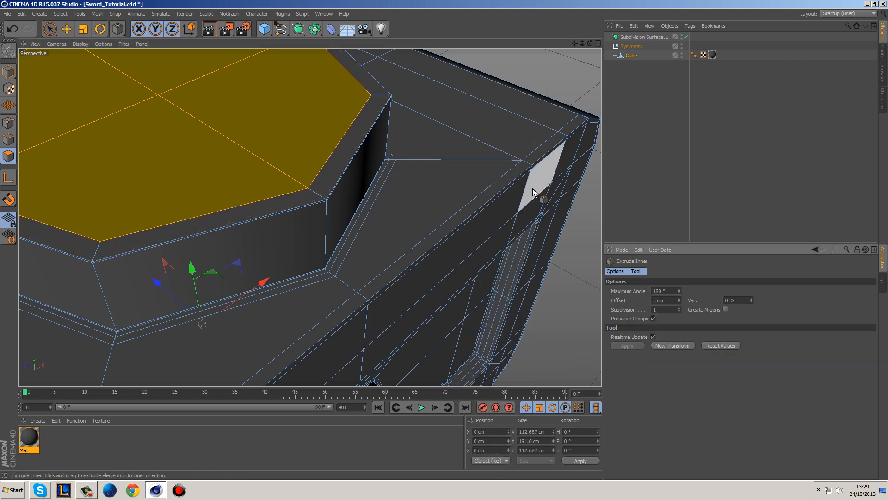
Extrude the inset octagon by -0.4 cm to add a support loop just below the inner rim.
right_click(433, 144)
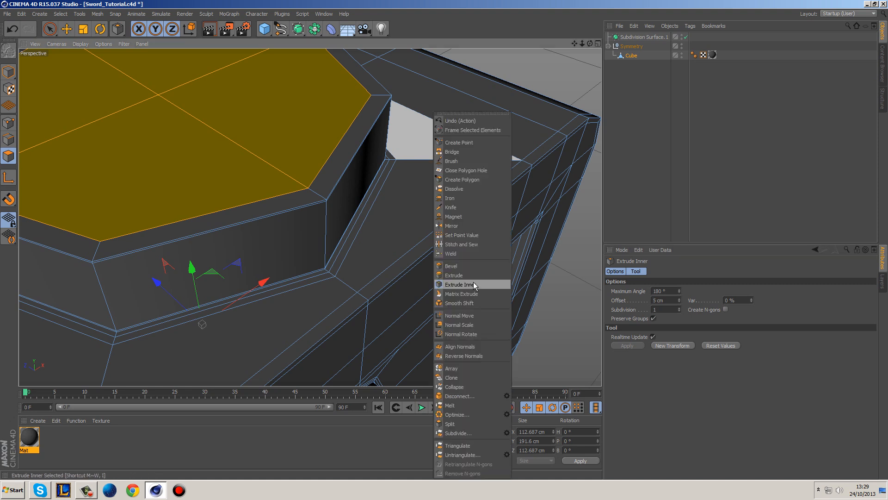
click(465, 277)
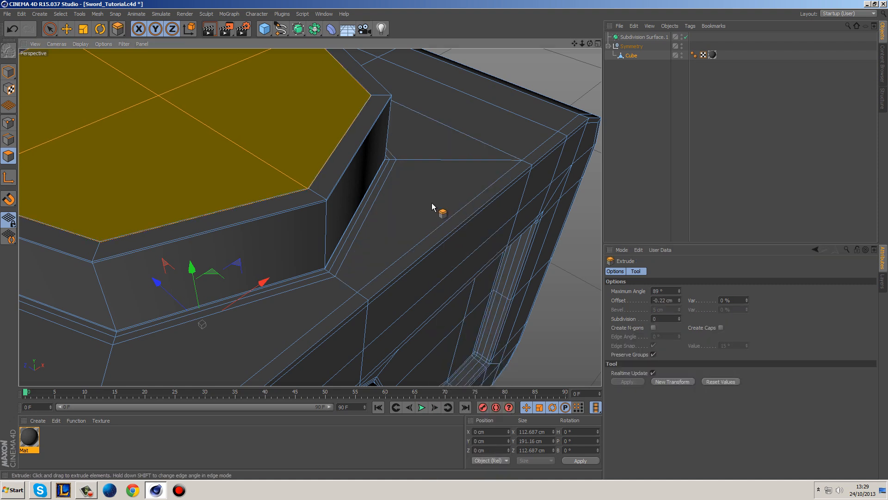
click(668, 301)
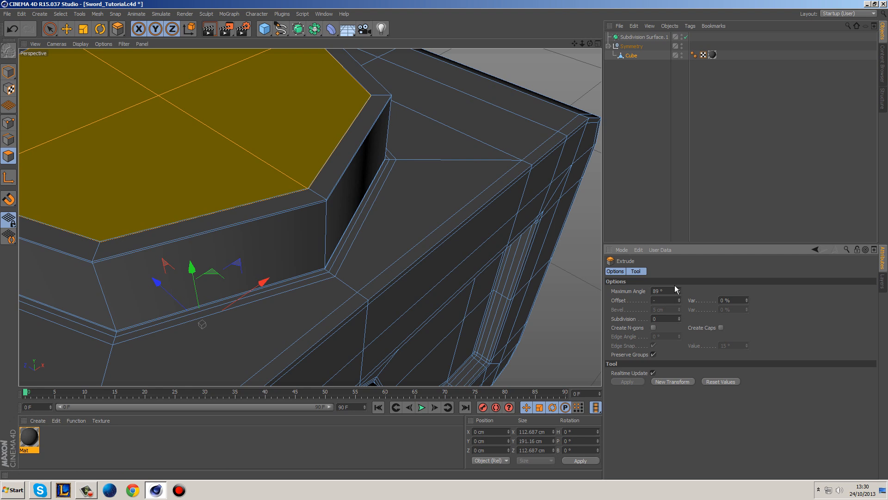
key(Return)
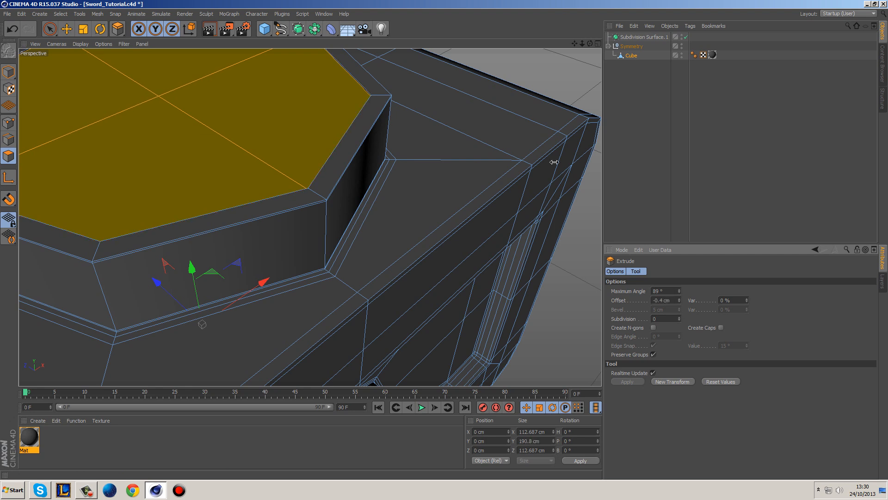
Extrude the inset octagon by -30 cm to sink the top socket's floor.
right_click(452, 131)
click(481, 276)
drag(473, 259, 380, 259)
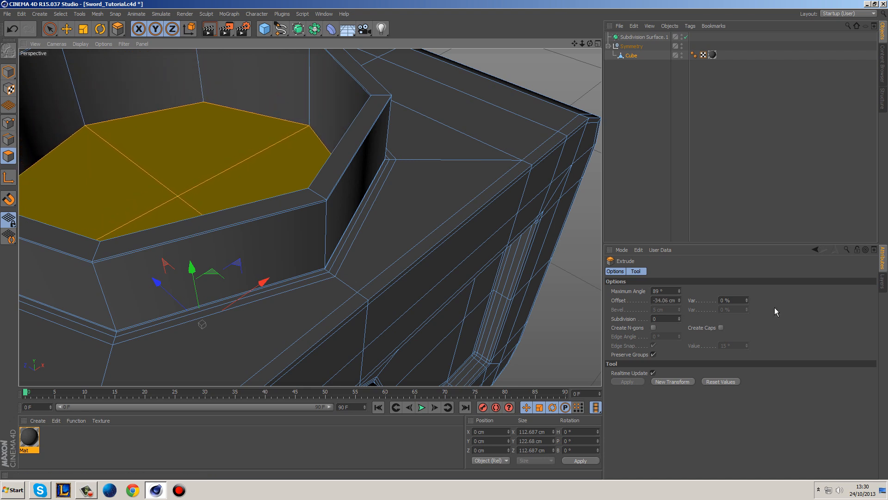
click(670, 299)
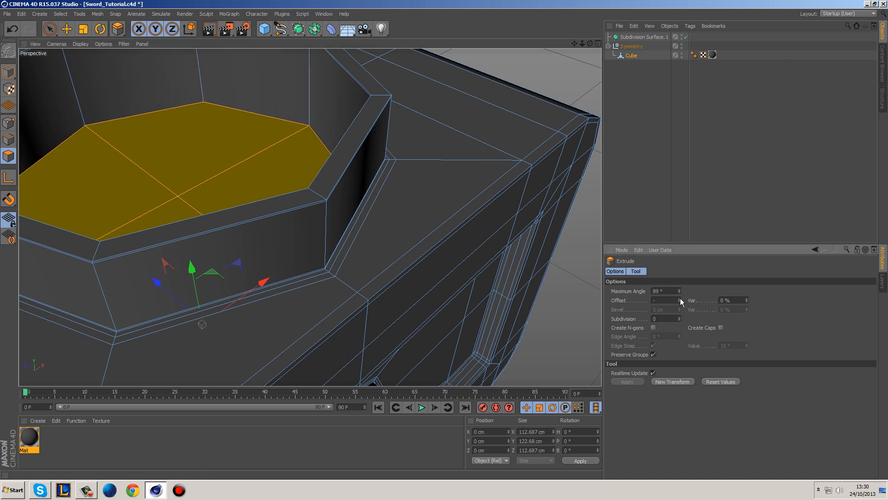
text(-30)
key(Return)
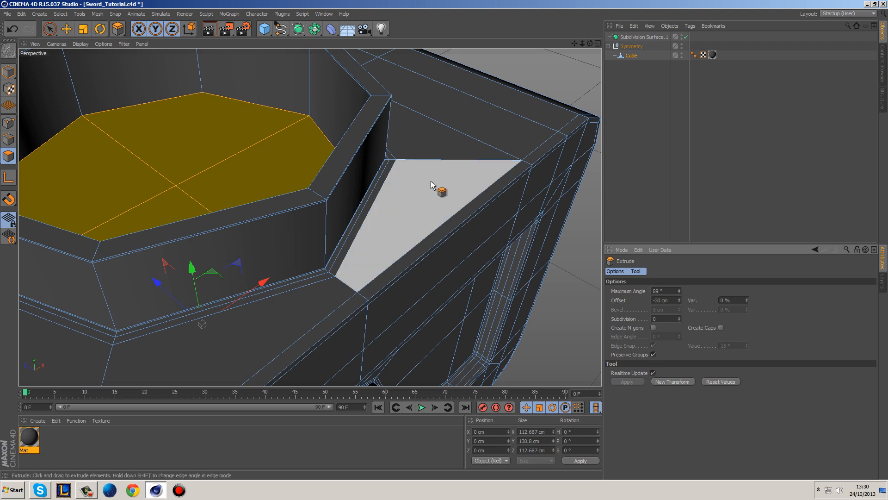
Extrude the sunken floor another -0.4 cm to add a support loop at the foot of the inner wall.
drag(423, 180, 415, 180)
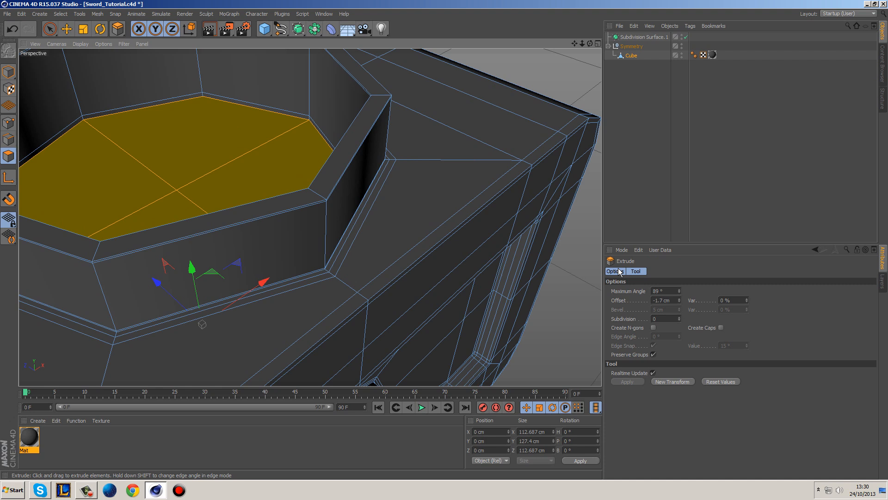
click(670, 299)
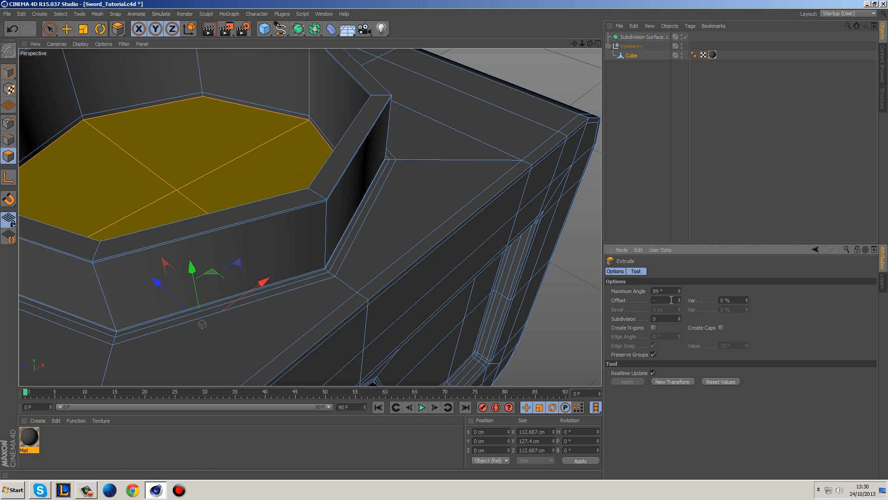
text(-.4)
key(Return)
Inset the socket floor with Extrude Inner at a 0.4 cm offset to add a support loop around its edge.
right_click(440, 184)
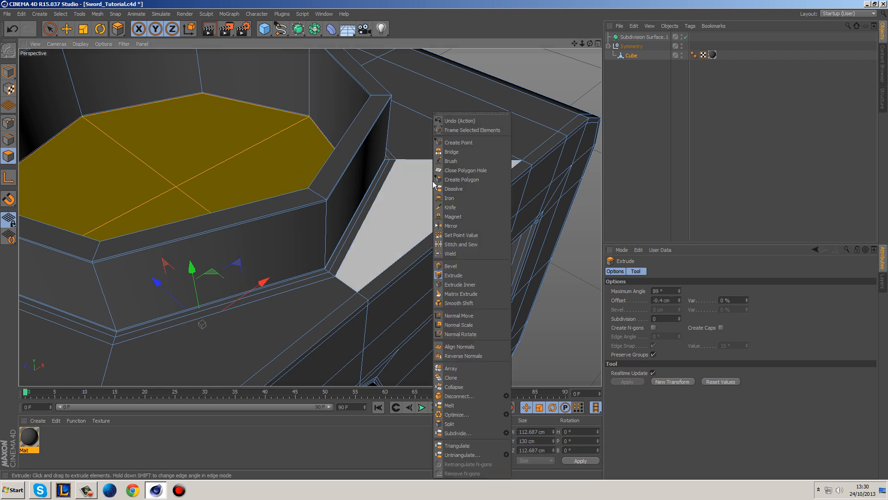
click(463, 276)
drag(502, 240, 514, 241)
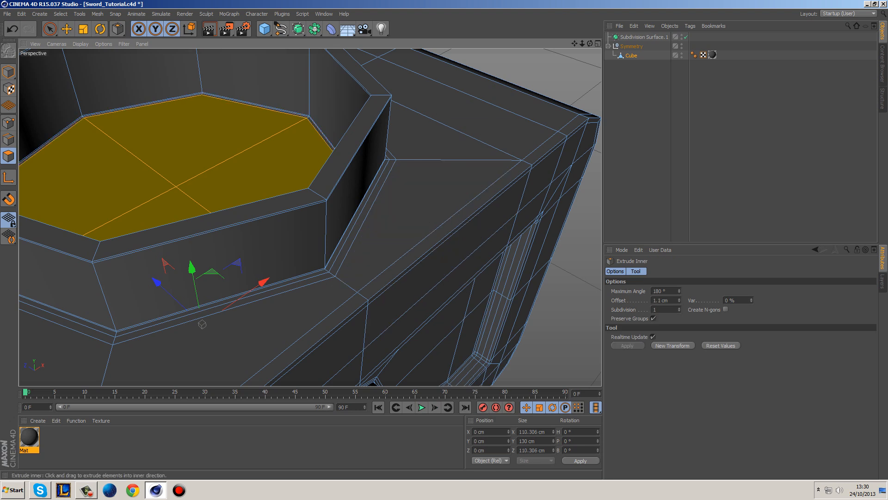
click(662, 299)
text(.4)
key(Return)
Inset the socket floor again by about 29.7 cm and clear the polygon selection with Live Selection.
drag(507, 184, 510, 197)
key(space)
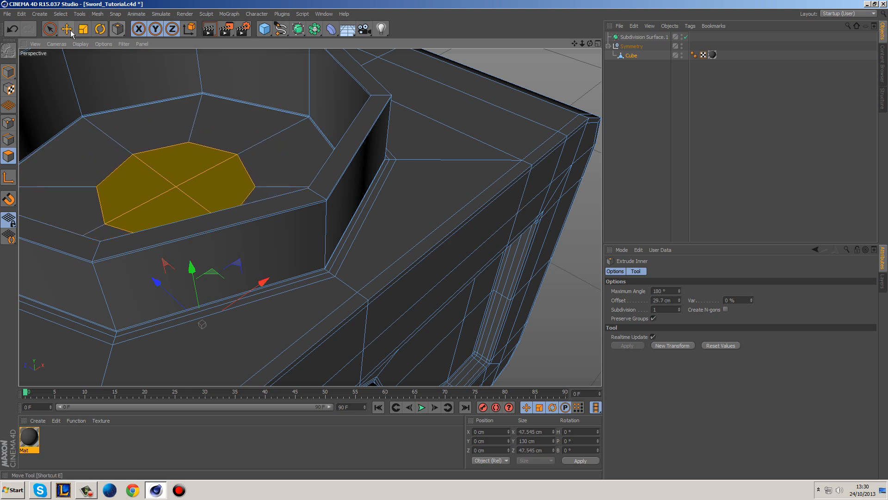
click(494, 57)
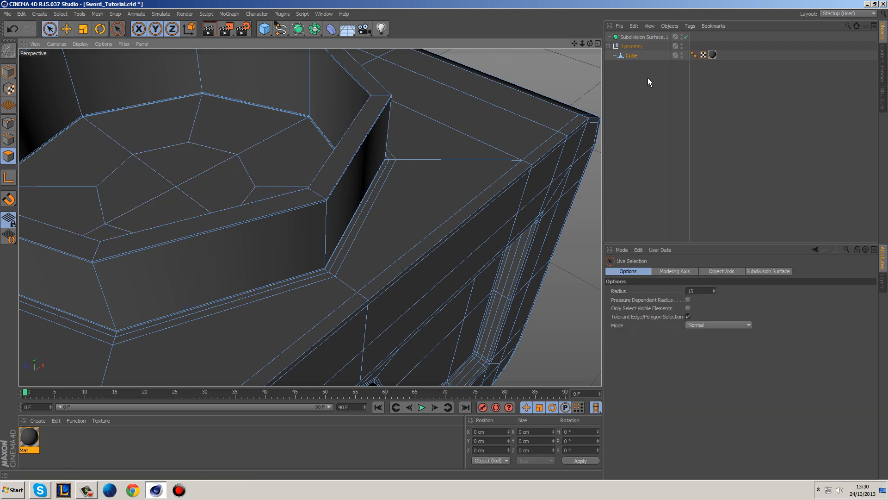
Nest the Symmetry object under Subdivision Surface.1 to smooth the mirrored mesh and clear the object selection.
drag(632, 47, 638, 38)
click(637, 55)
click(641, 103)
Examine the smoothed top socket and front panel, and check the settings of Subdivision Surface.1.
alt+drag(492, 152, 471, 130)
alt+middle_drag(471, 129, 546, 191)
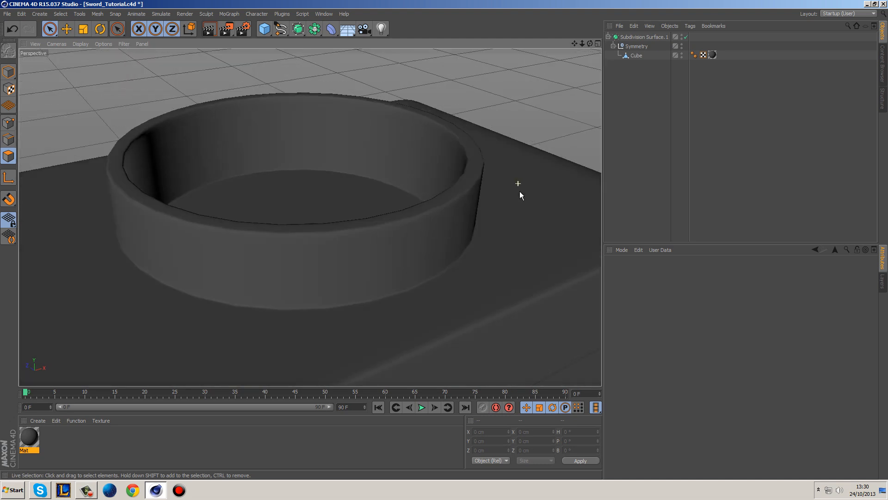
alt+drag(518, 184, 525, 223)
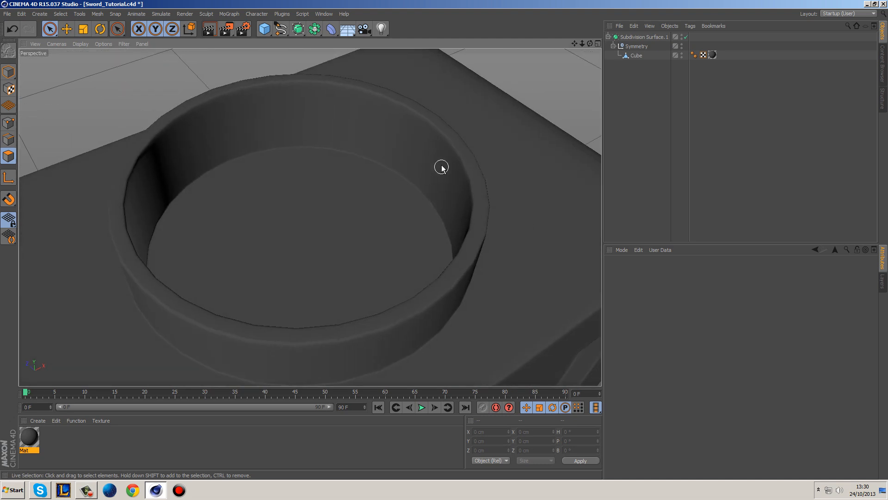
alt+drag(502, 248, 476, 204)
scroll(479, 181, down, 3)
alt+drag(451, 156, 492, 282)
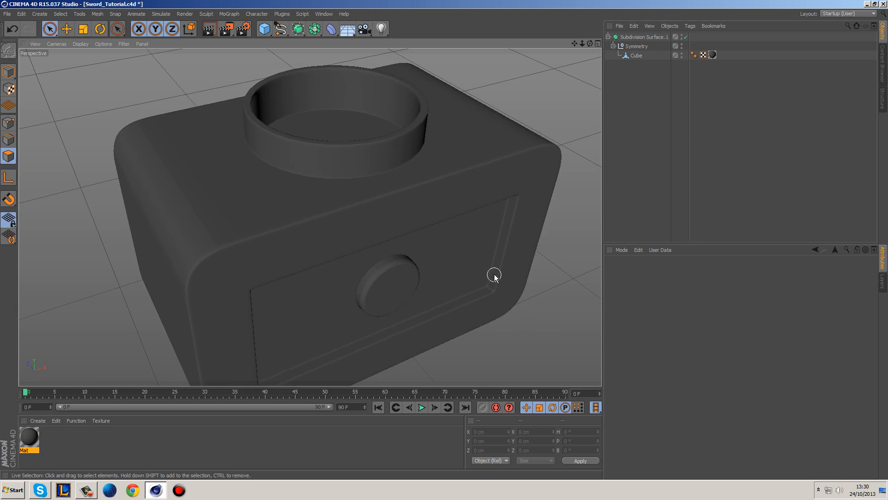
click(643, 37)
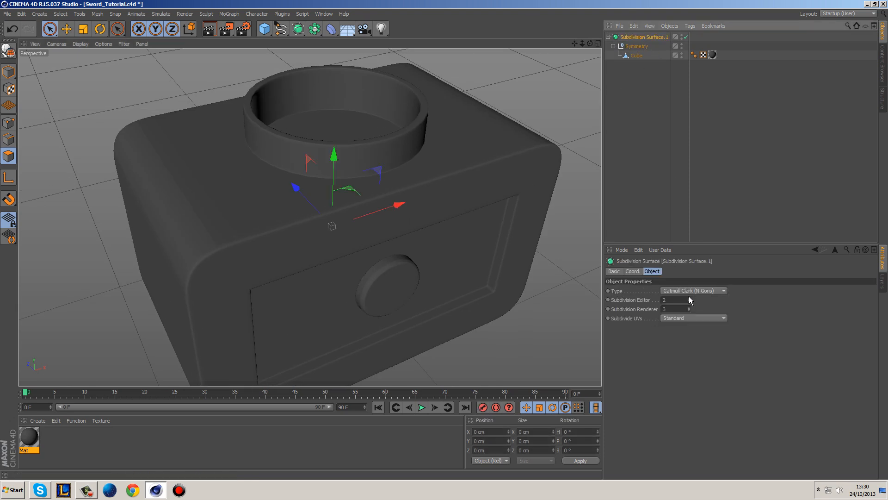
click(657, 166)
mouse_move(561, 103)
alt+mouse_down()
mouse_move(563, 178)
mouse_move(482, 107)
mouse_move(483, 70)
mouse_move(571, 87)
mouse_move(553, 89)
alt+mouse_up()
Enable the Specular channel of the material Mat and adjust its highlight width.
click(30, 438)
double_click(32, 434)
click(180, 243)
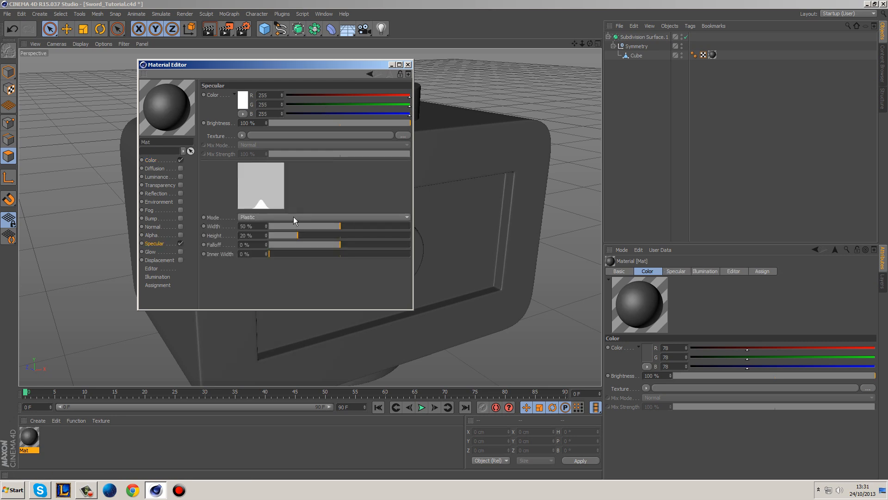
mouse_move(311, 225)
mouse_down()
mouse_move(327, 235)
mouse_move(315, 224)
mouse_move(325, 224)
mouse_up()
click(408, 66)
alt+drag(488, 80, 483, 103)
scroll(479, 110, down, 3)
alt+drag(566, 99, 887, 125)
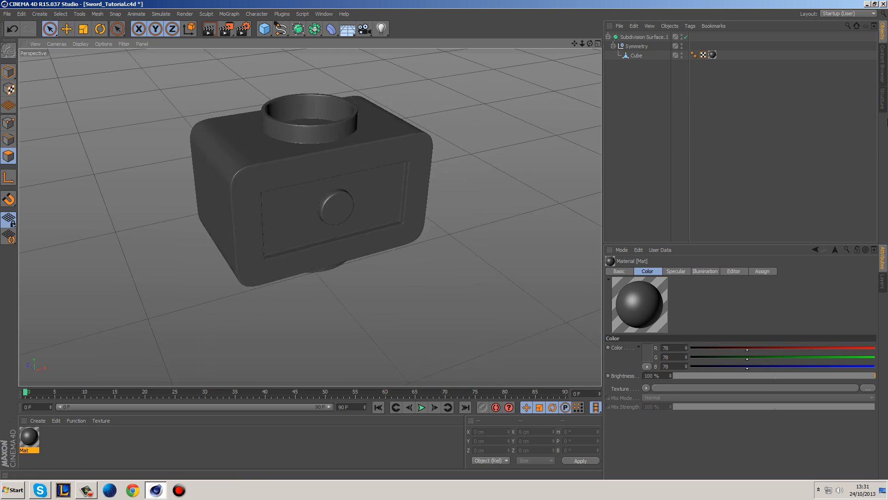
Assign the Subdivision Surface.1 hierarchy to the Finished layer and turn on that layer's viewport and object manager visibility.
click(884, 281)
drag(646, 69, 628, 39)
drag(637, 243, 639, 271)
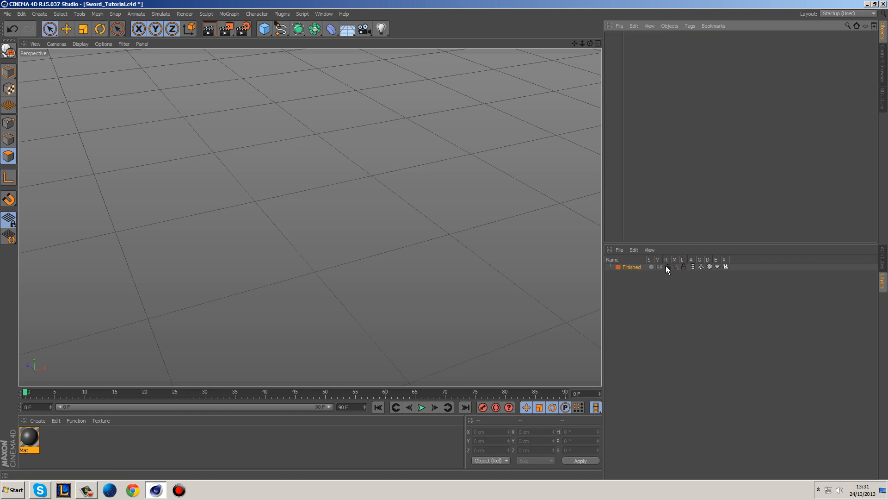
click(660, 267)
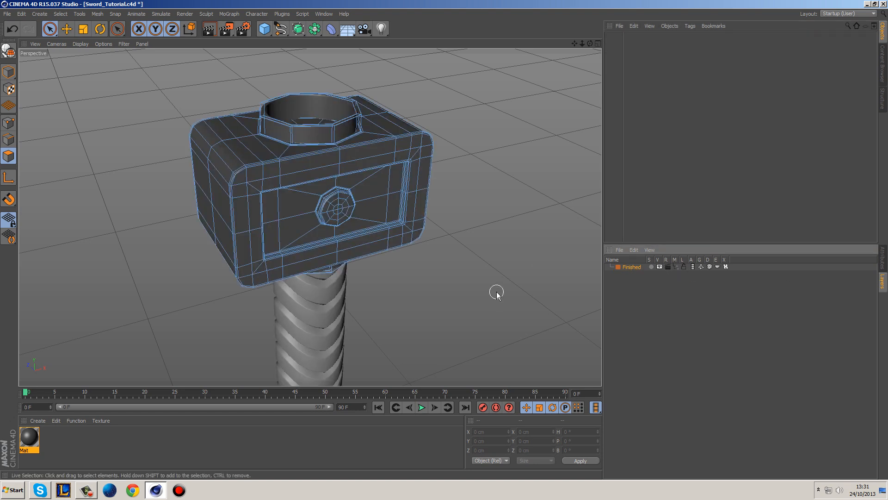
click(677, 267)
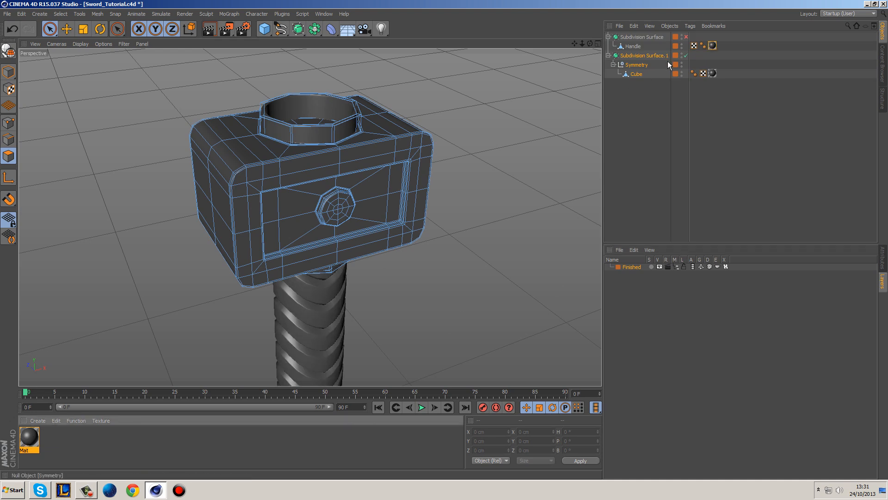
Enable the handle's Subdivision Surface and set its editor subdivision to 4.
click(686, 37)
click(653, 37)
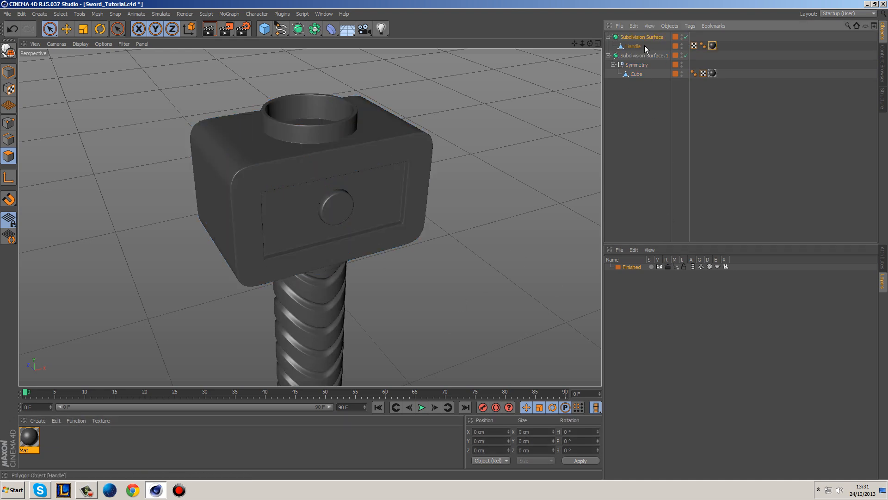
click(882, 258)
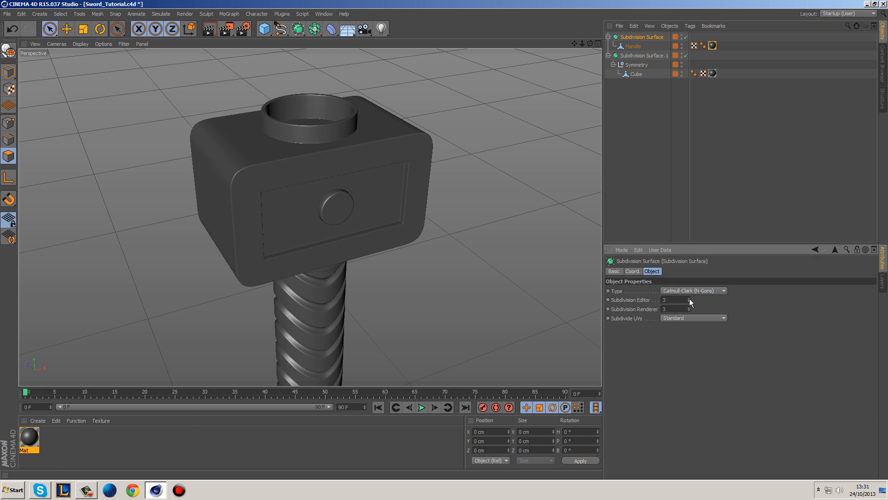
alt+drag(503, 257, 476, 213)
alt+middle_drag(476, 213, 449, 87)
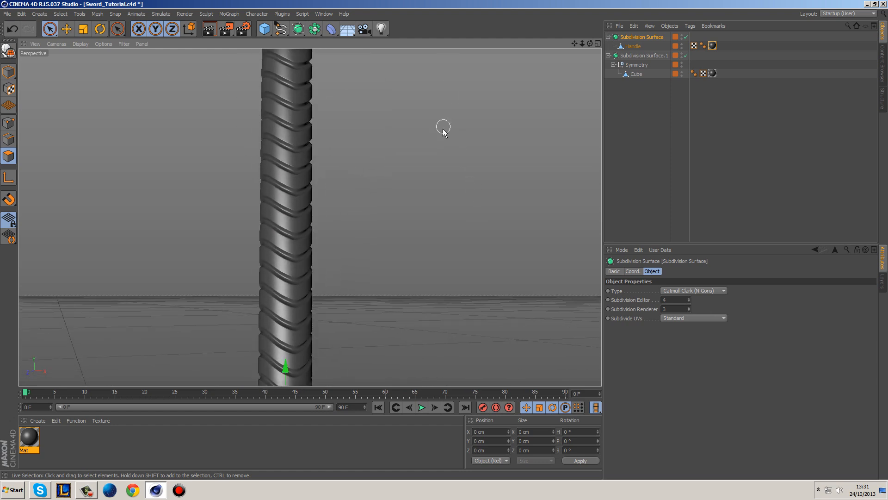
Render the perspective view framed on the pommel and upper handle, and save the project.
scroll(436, 138, down, 3)
alt+middle_drag(442, 127, 441, 228)
mouse_move(441, 229)
alt+mouse_down()
mouse_move(437, 206)
mouse_move(416, 225)
mouse_move(427, 241)
alt+mouse_up()
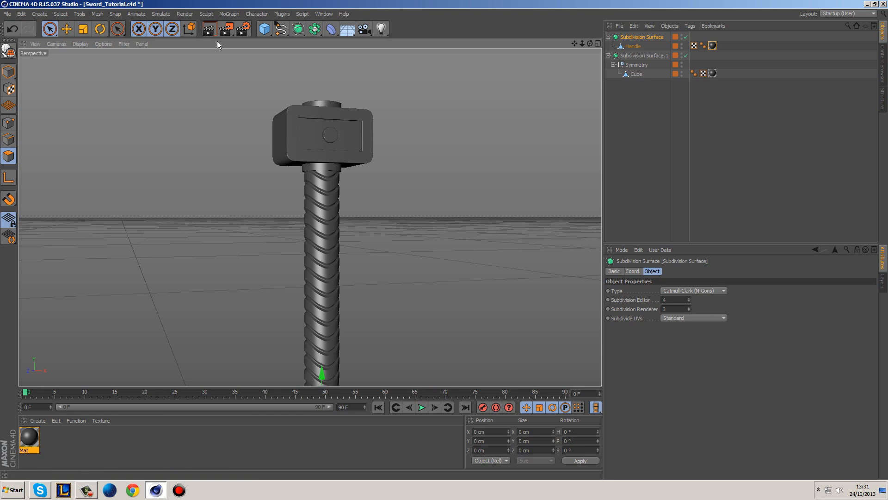
scroll(295, 100, up, 3)
scroll(324, 121, up, 1)
alt+middle_drag(438, 147, 408, 155)
click(214, 28)
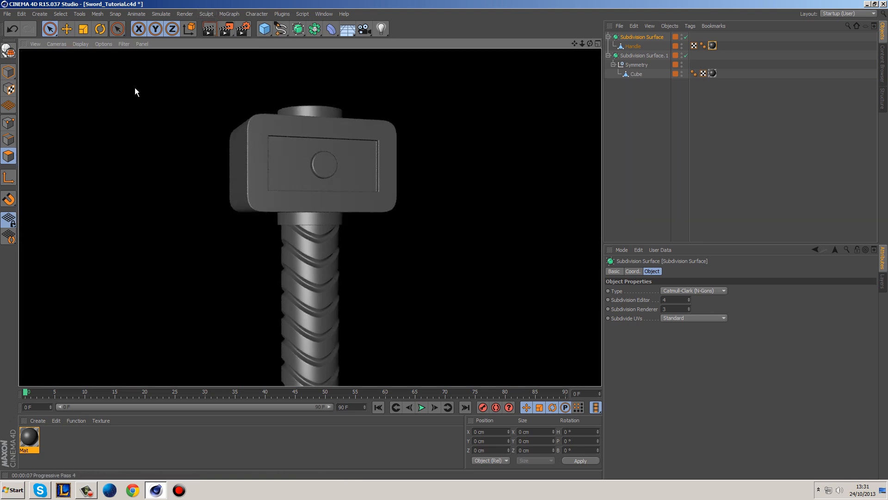
click(7, 14)
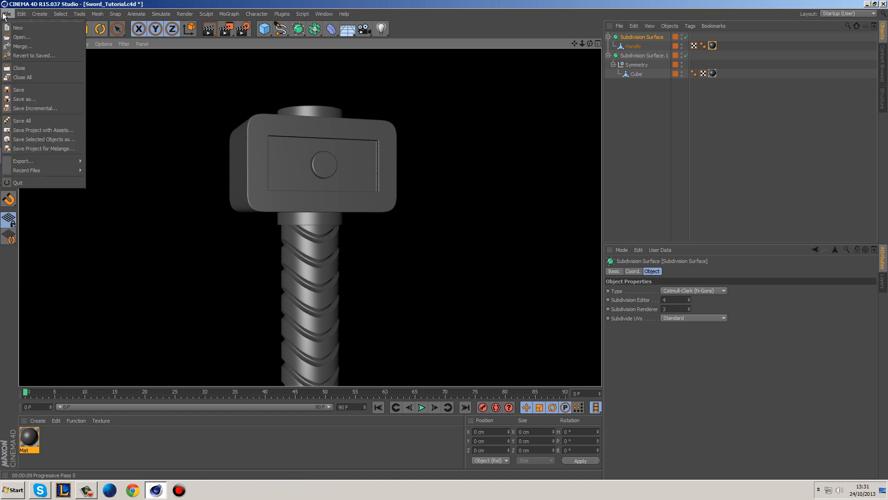
click(21, 89)
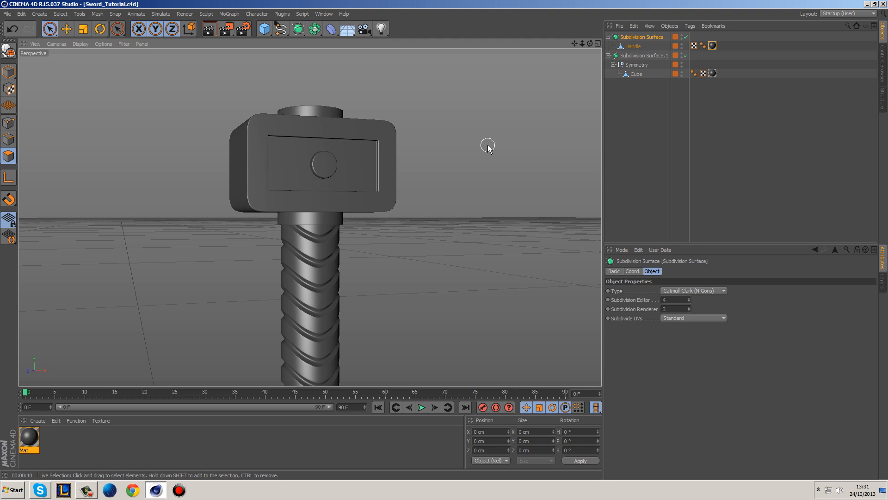
Examine the guard and blade in the front view's reference drawing and return to the full perspective view.
middle_click(526, 154)
middle_click(470, 280)
scroll(486, 278, down, 8)
alt+middle_drag(518, 308, 470, 234)
alt+middle_drag(475, 273, 440, 59)
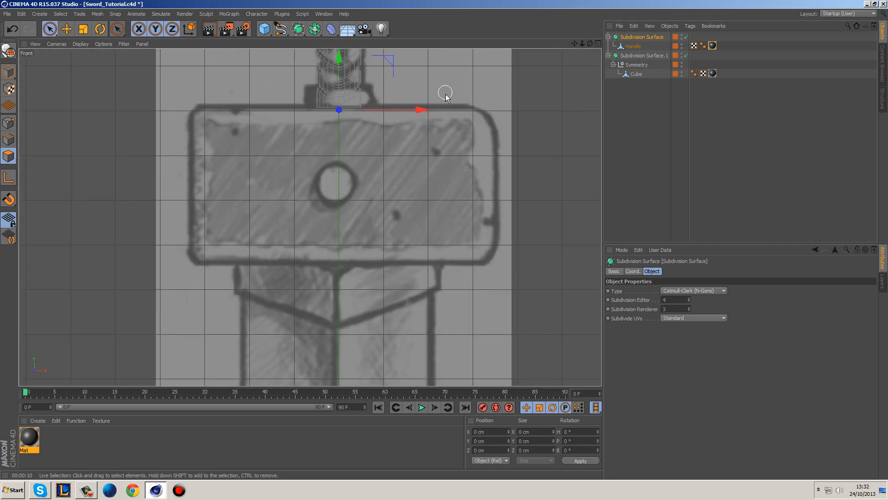
alt+right_drag(421, 141, 392, 144)
alt+middle_drag(485, 137, 473, 250)
scroll(472, 250, down, 3)
alt+middle_drag(488, 180, 483, 230)
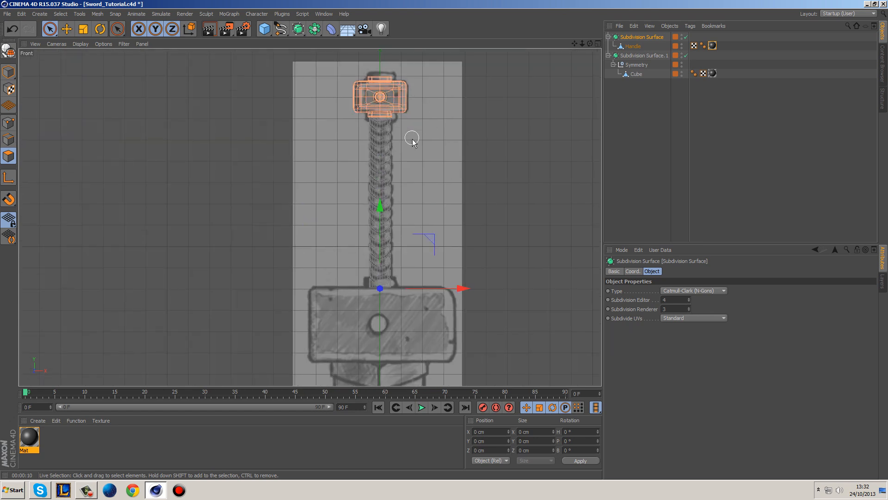
alt+middle_drag(499, 349, 454, 102)
scroll(304, 193, down, 3)
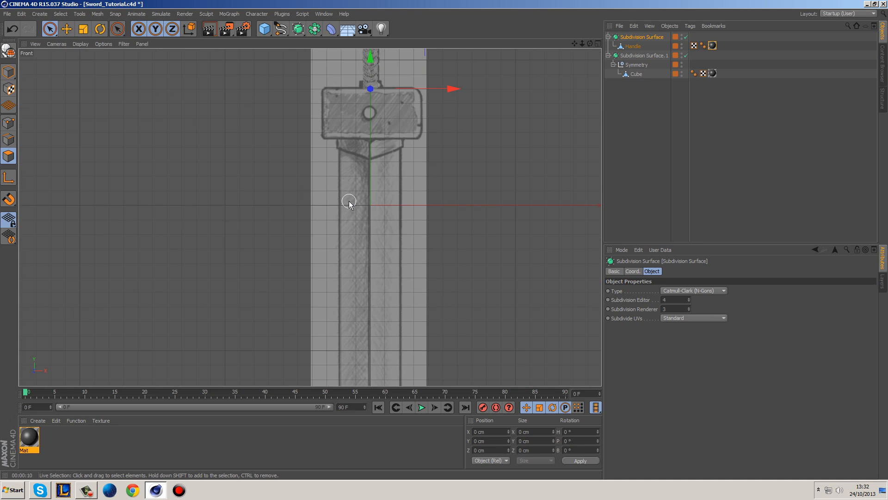
alt+middle_drag(436, 130, 425, 236)
middle_click(426, 210)
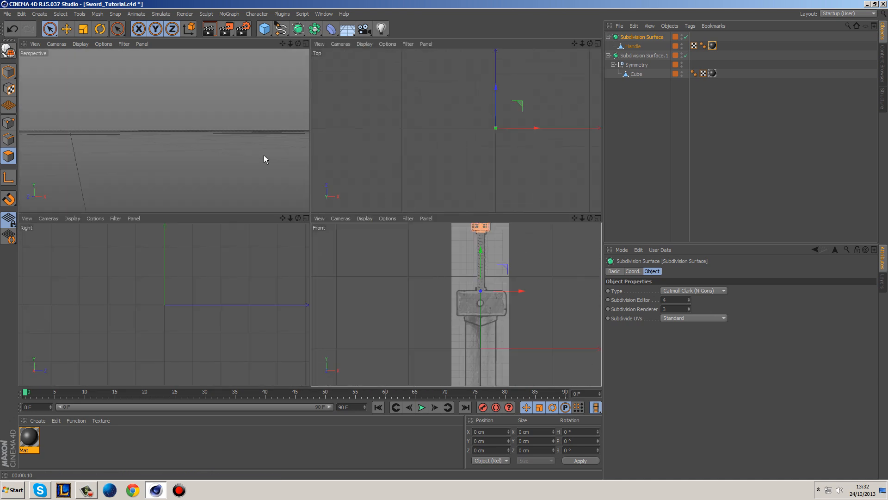
middle_click(264, 156)
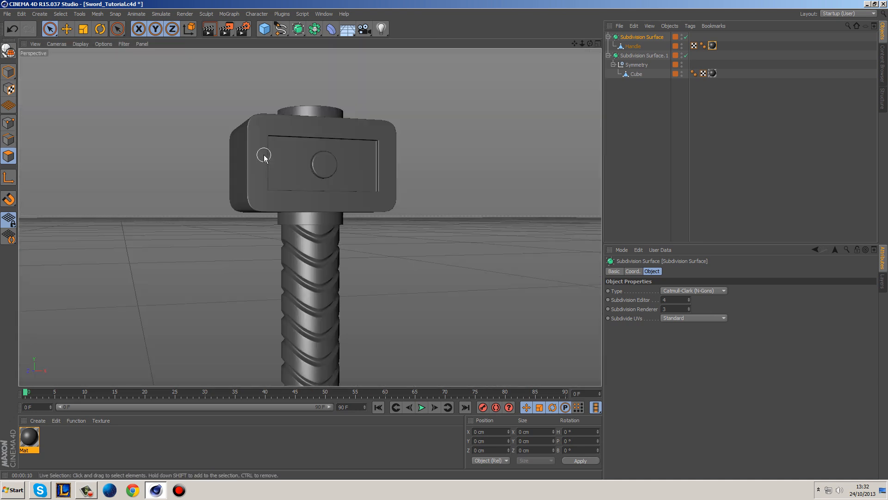